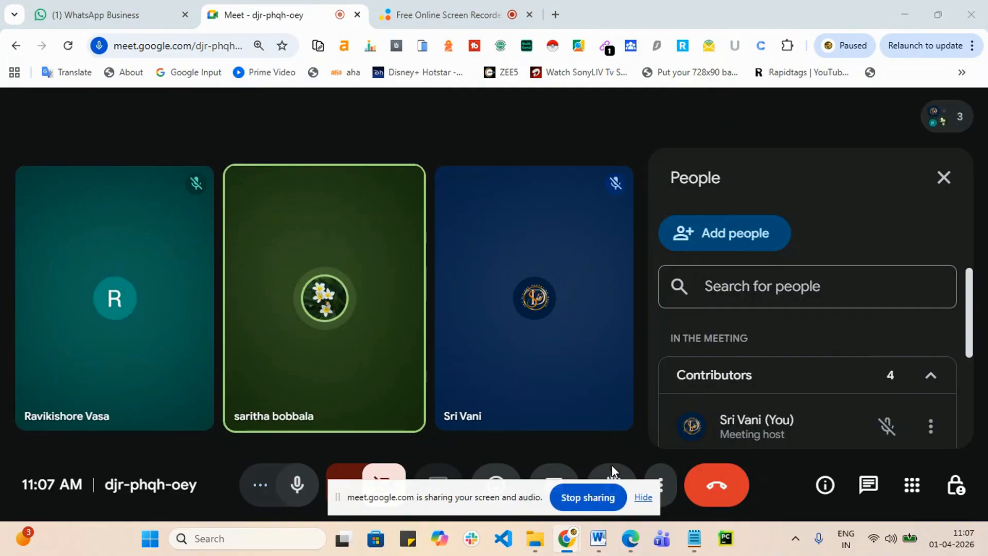
# Step: Hide the sharing bar and bring the Meet call back from picture-in-picture into the tab
pyautogui.click(644, 497)
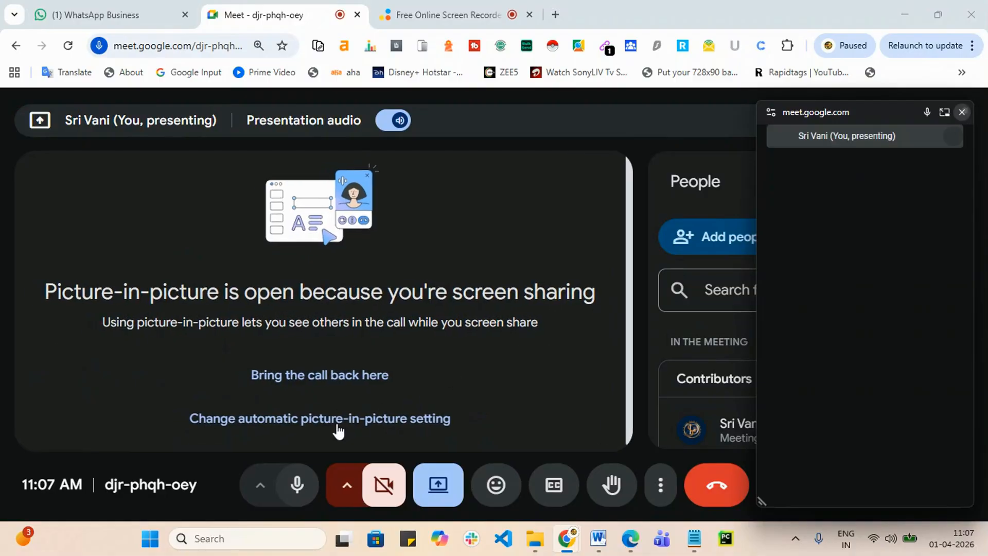
pyautogui.click(324, 381)
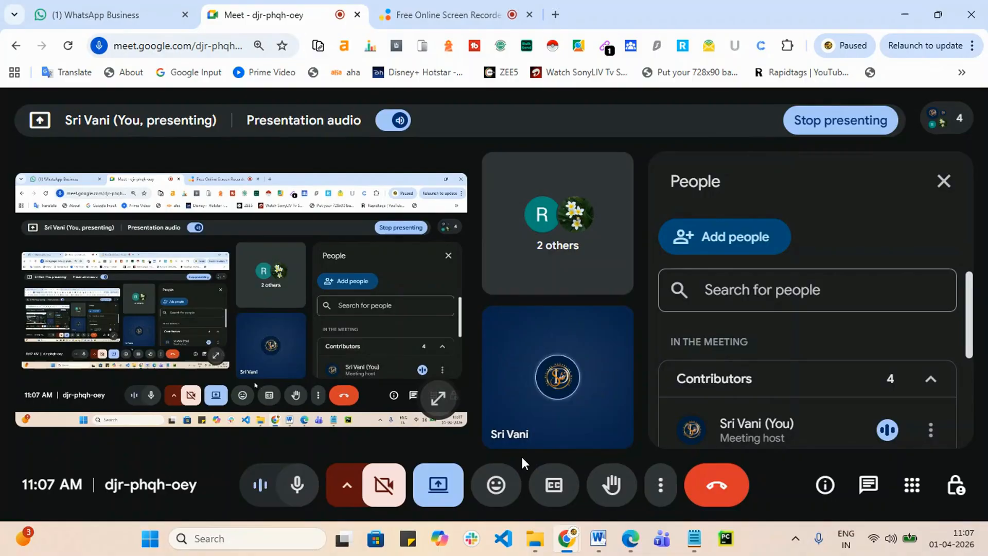
pyautogui.moveTo(515, 433)
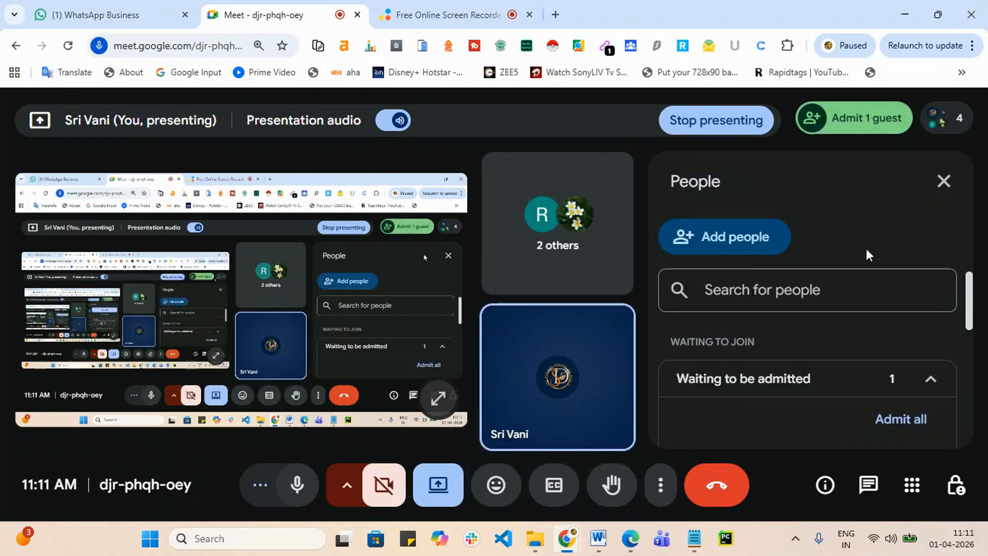
# Step: Admit both waiting guests to the Meet call, then close the People panel
pyautogui.click(879, 129)
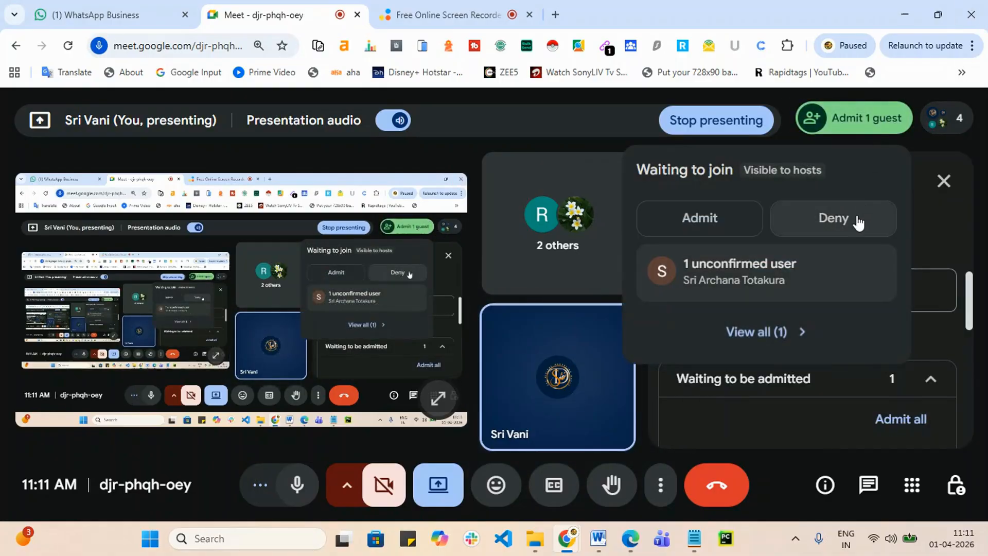
pyautogui.click(727, 222)
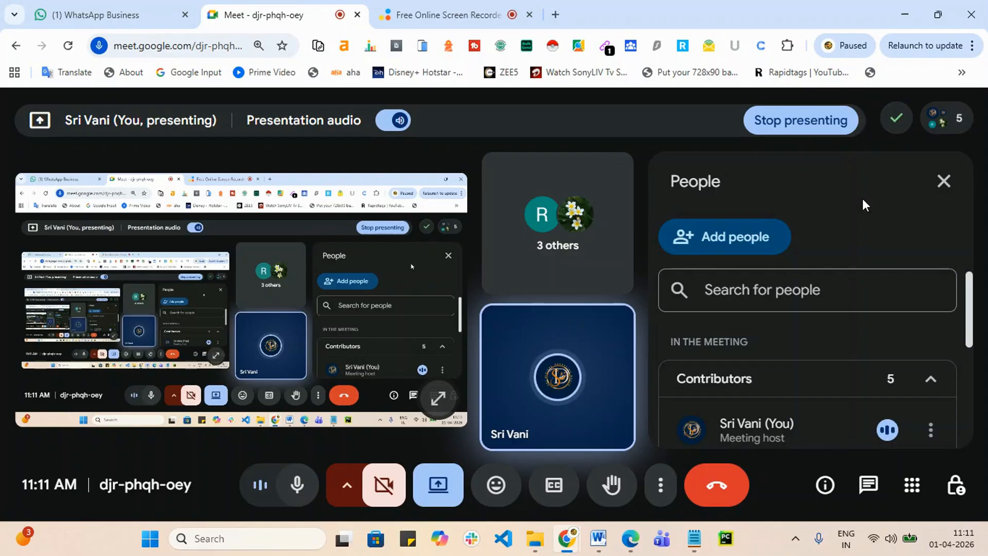
pyautogui.moveTo(937, 119)
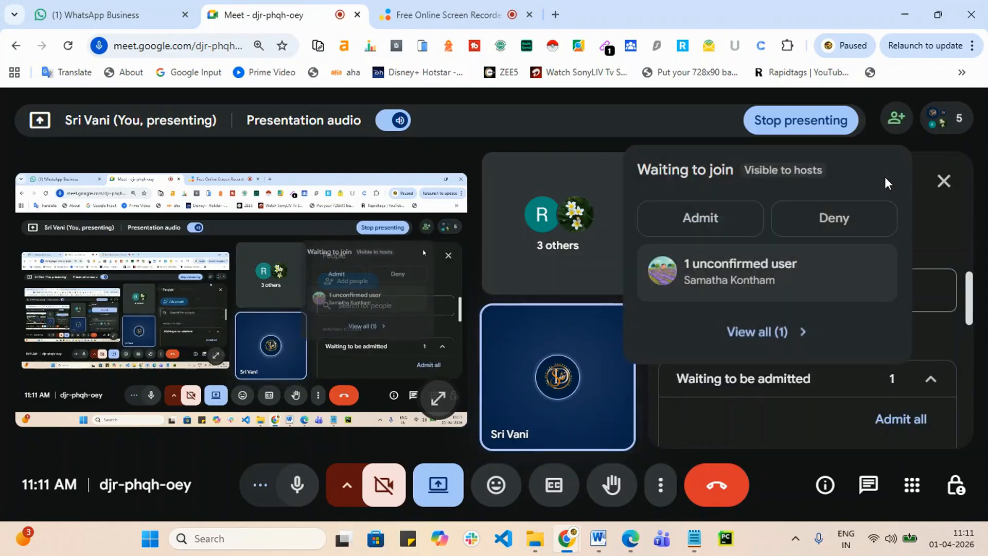
pyautogui.click(719, 228)
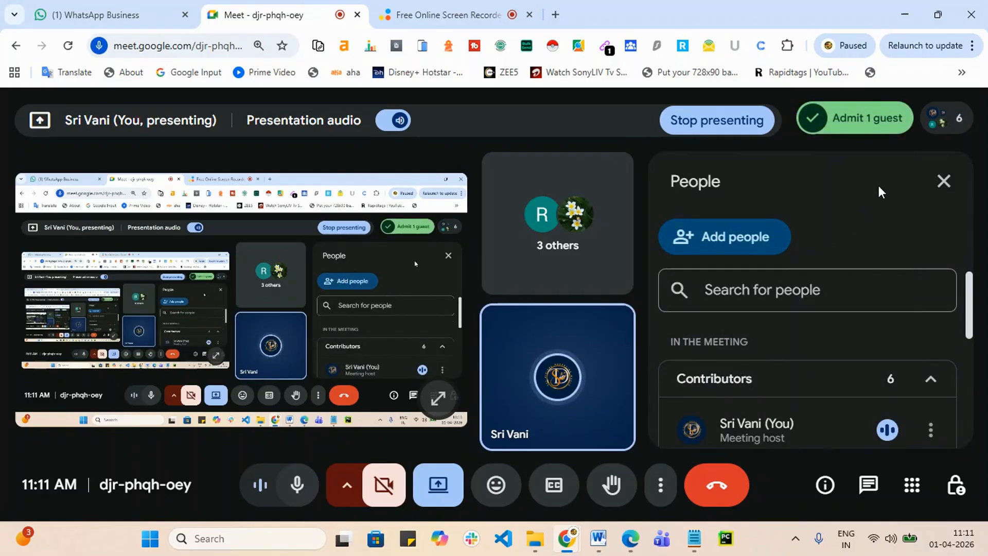
pyautogui.click(947, 185)
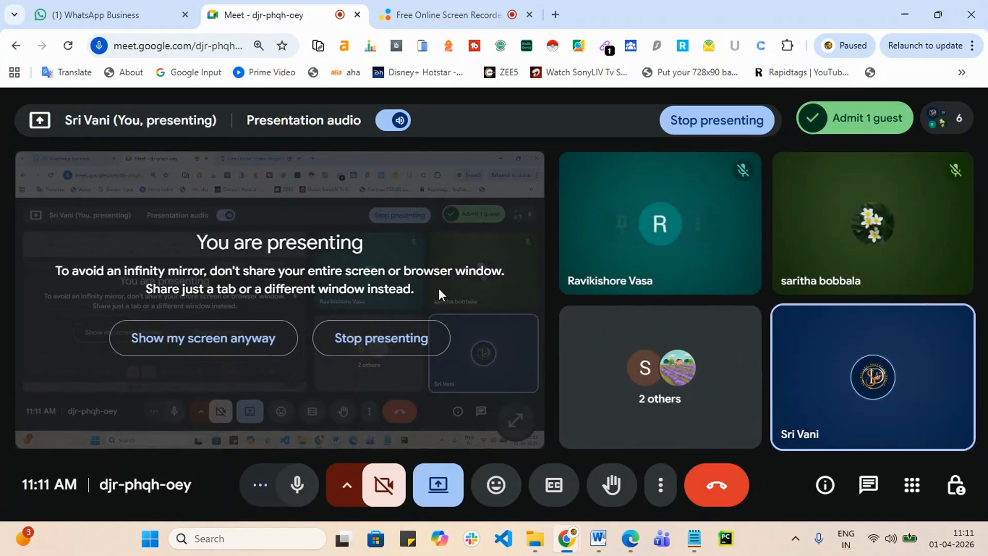
# Step: Keep presenting despite the mirror warning and switch to the Free Online Screen Recorder tab
pyautogui.click(232, 336)
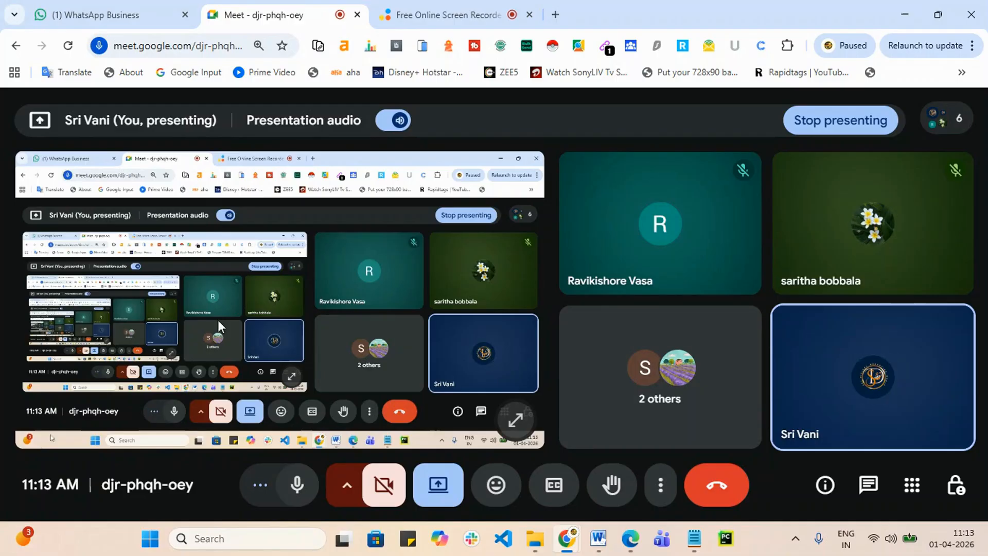
pyautogui.click(457, 12)
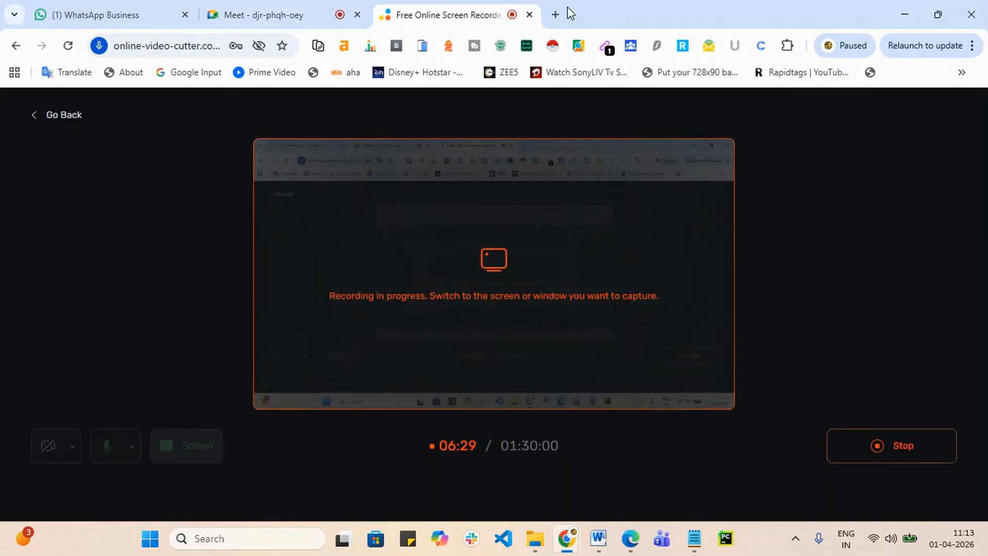
# Step: Start a new Chrome tab with 'lin' in the address bar, then switch to Edge
pyautogui.click(556, 15)
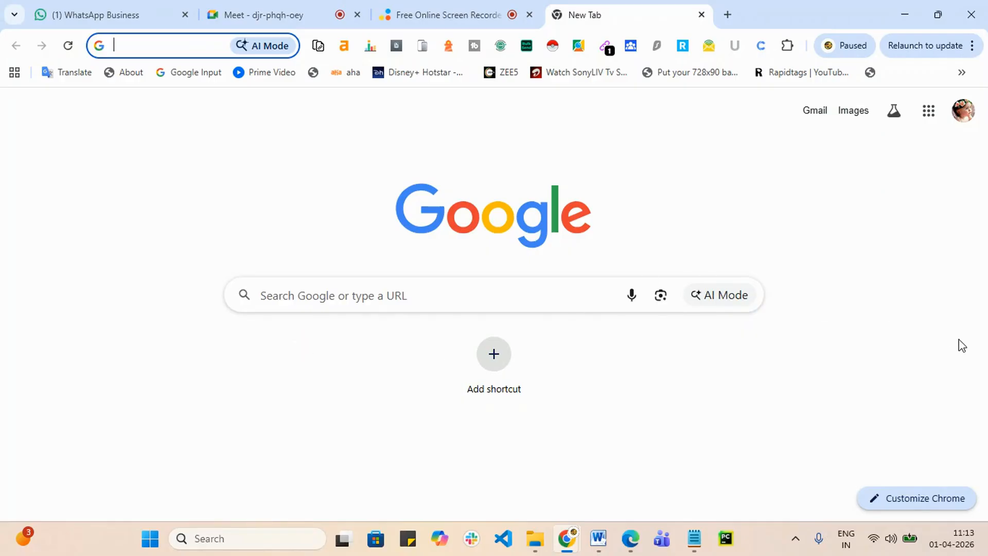
pyautogui.write('linkedin')
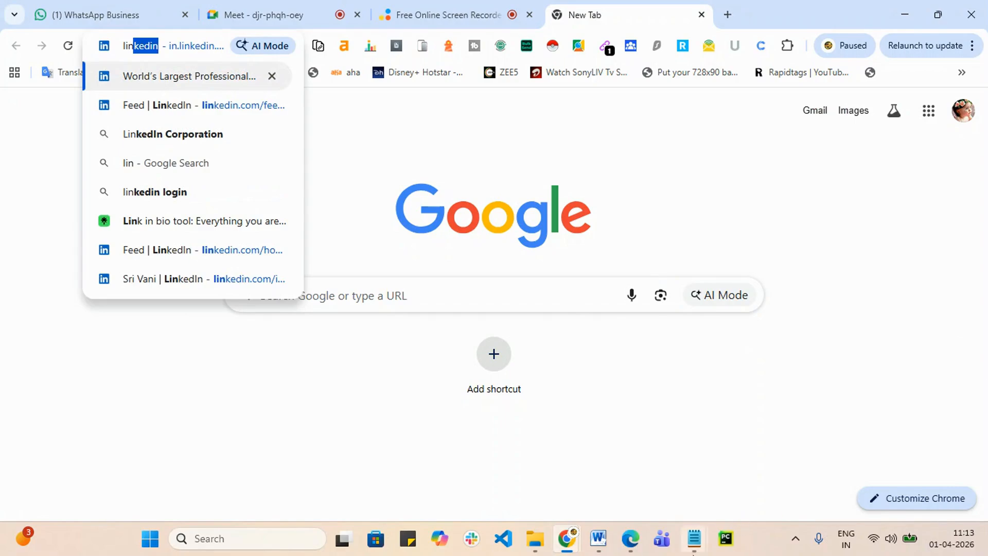
pyautogui.click(627, 539)
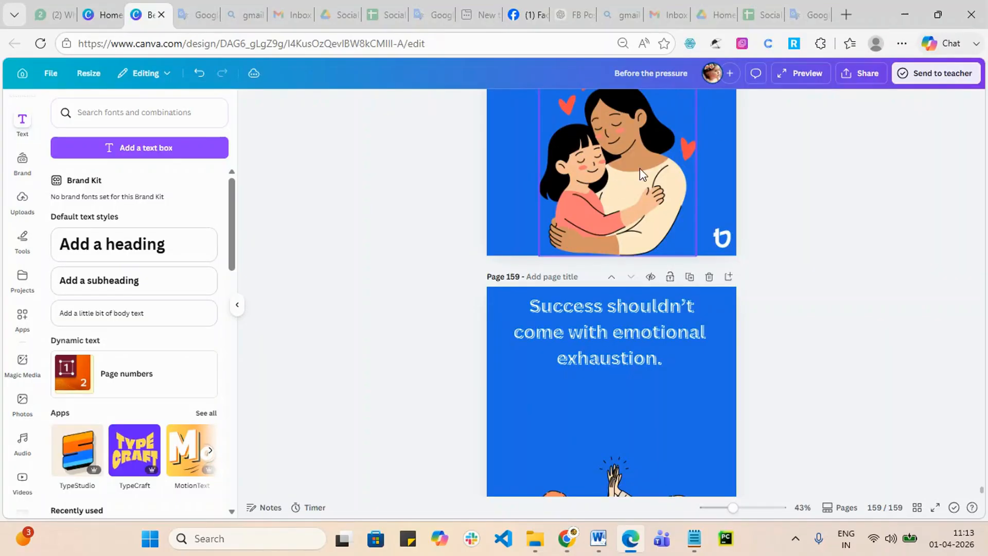
# Step: Load linkedin.com/feed in a new Edge tab
pyautogui.click(846, 14)
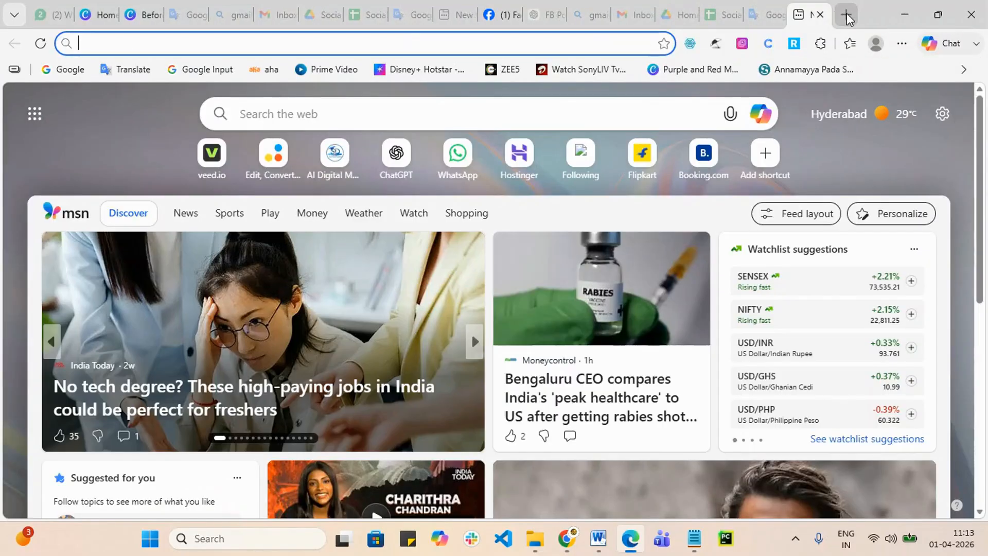
pyautogui.write('link')
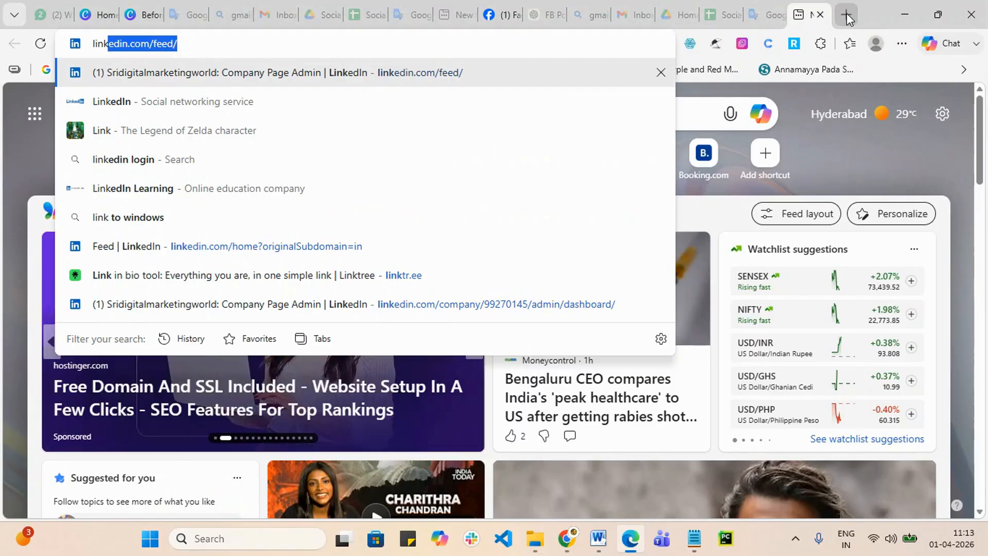
pyautogui.press('Return')
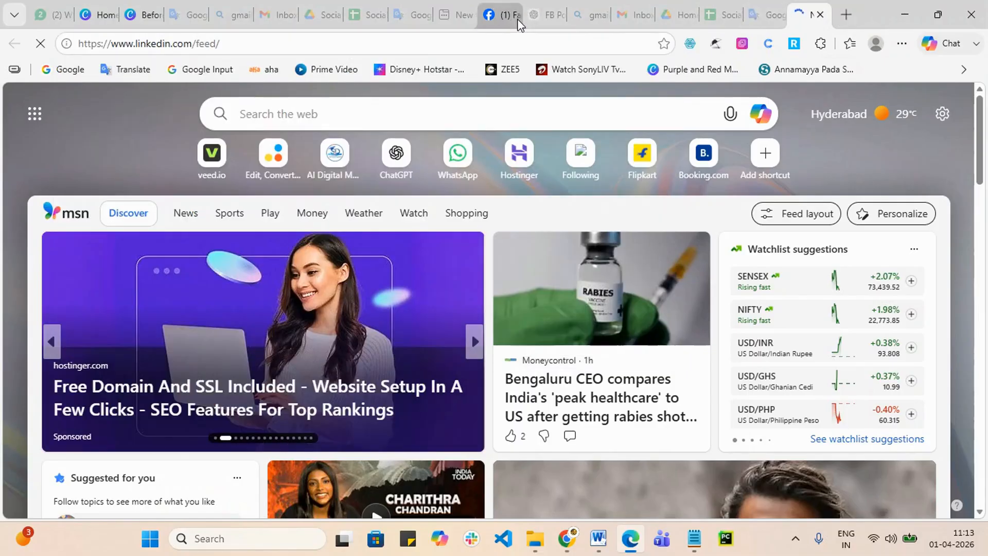
# Step: Close the Facebook, ChatGPT, Bing gmail search and empty tabs in Edge
pyautogui.moveTo(515, 16)
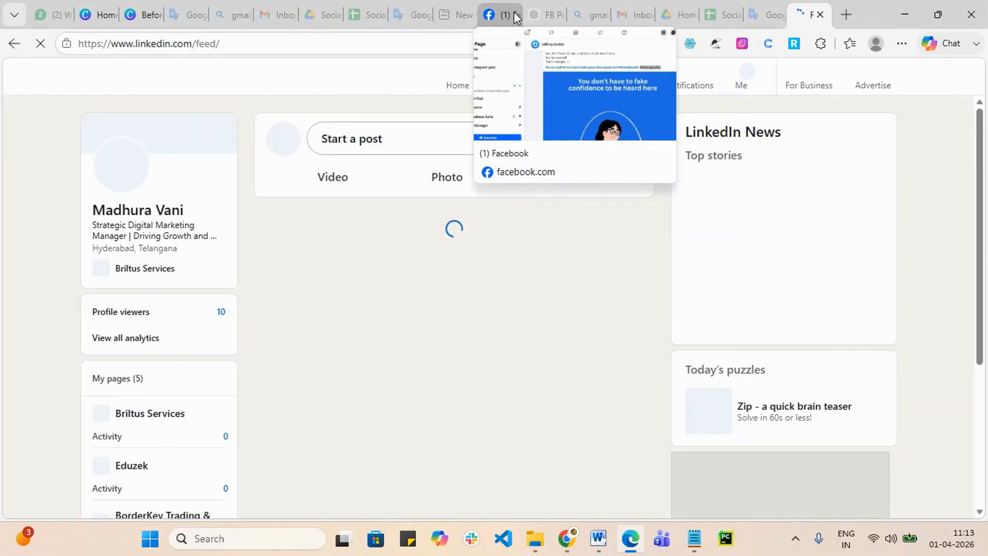
pyautogui.click(513, 16)
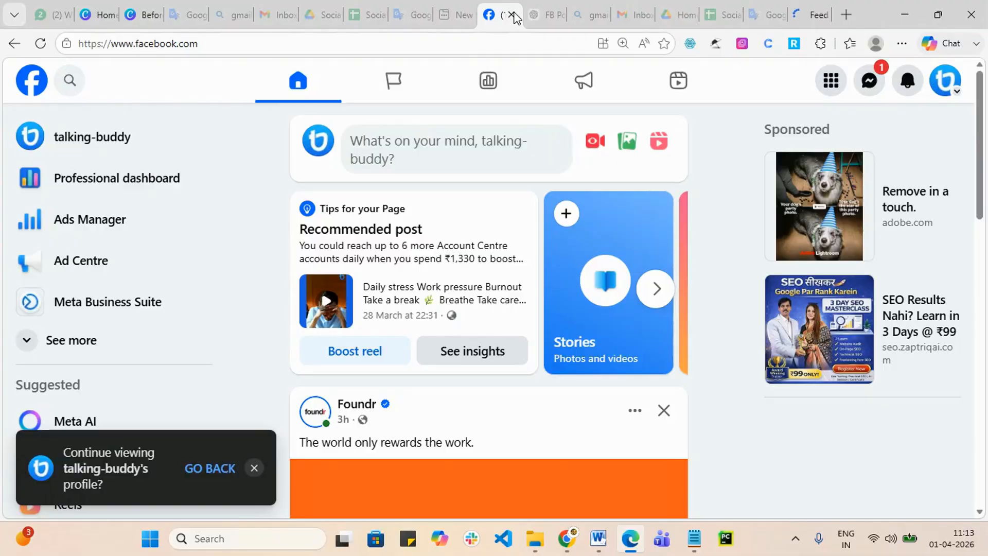
pyautogui.click(511, 15)
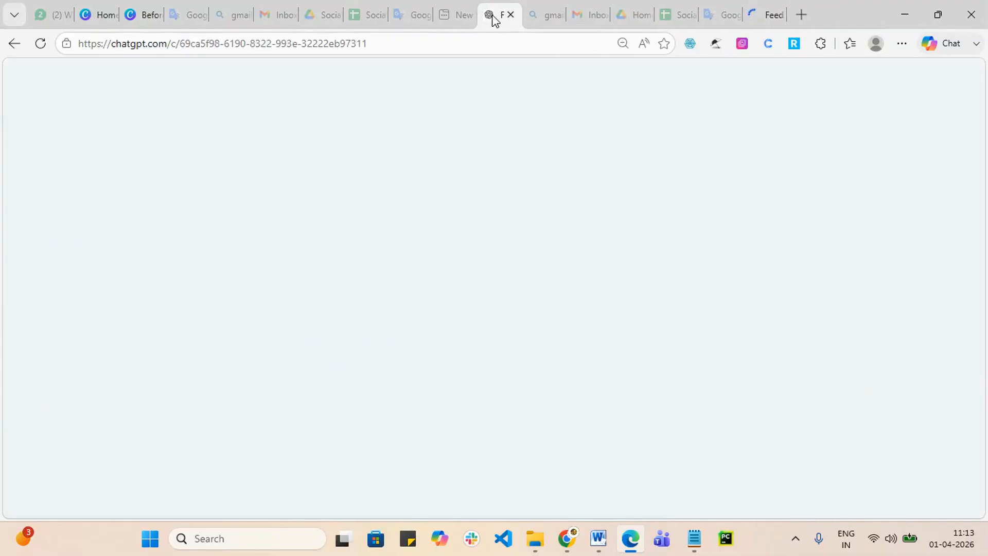
pyautogui.hotkey('ctrl', 'w')
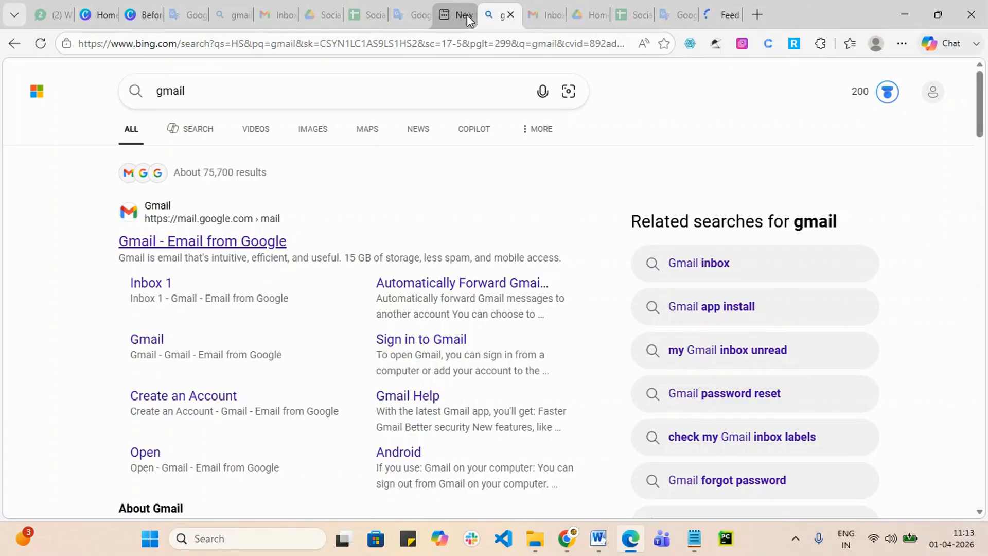
pyautogui.click(511, 14)
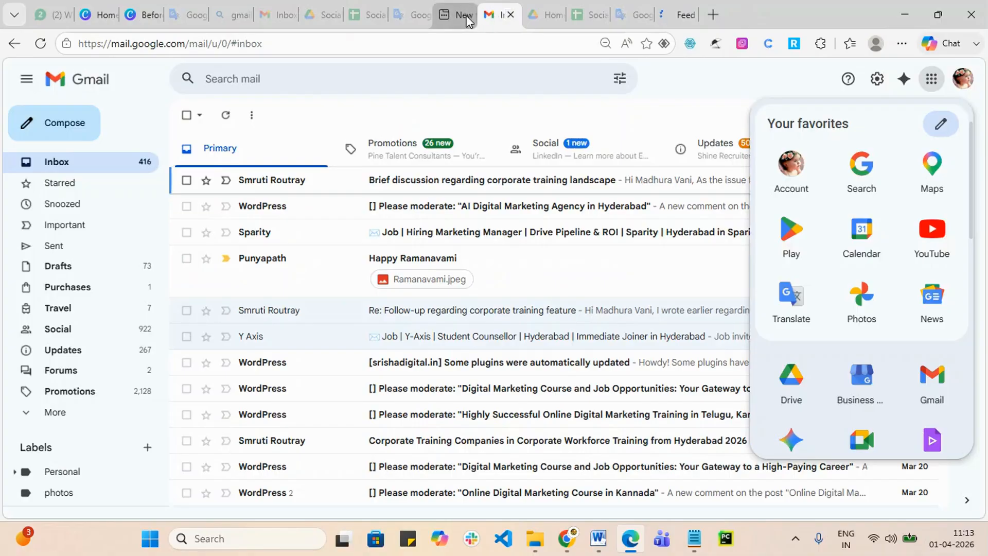
pyautogui.click(456, 14)
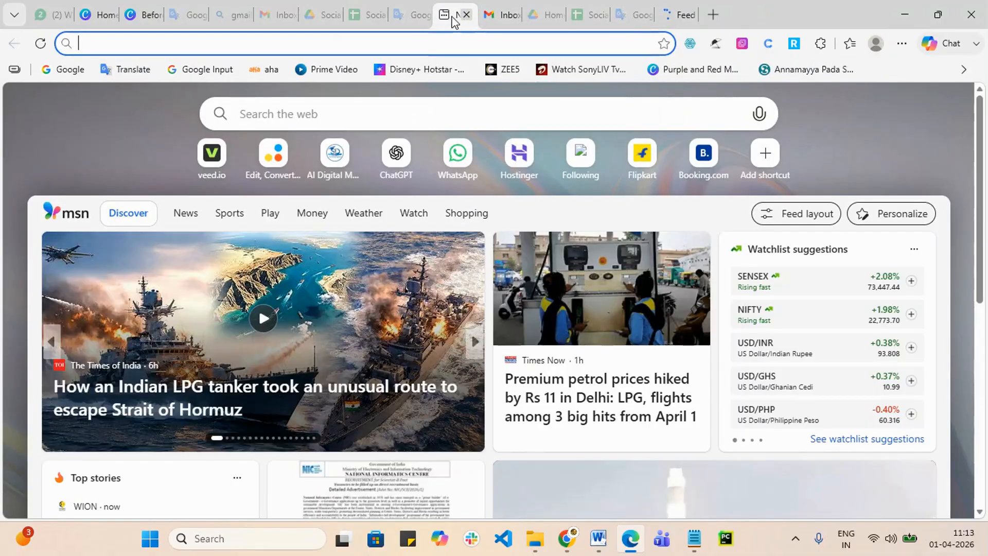
pyautogui.click(467, 14)
# Step: Select the LinkedIn feed tab, minimize Edge, and load LinkedIn in Chrome
pyautogui.click(412, 15)
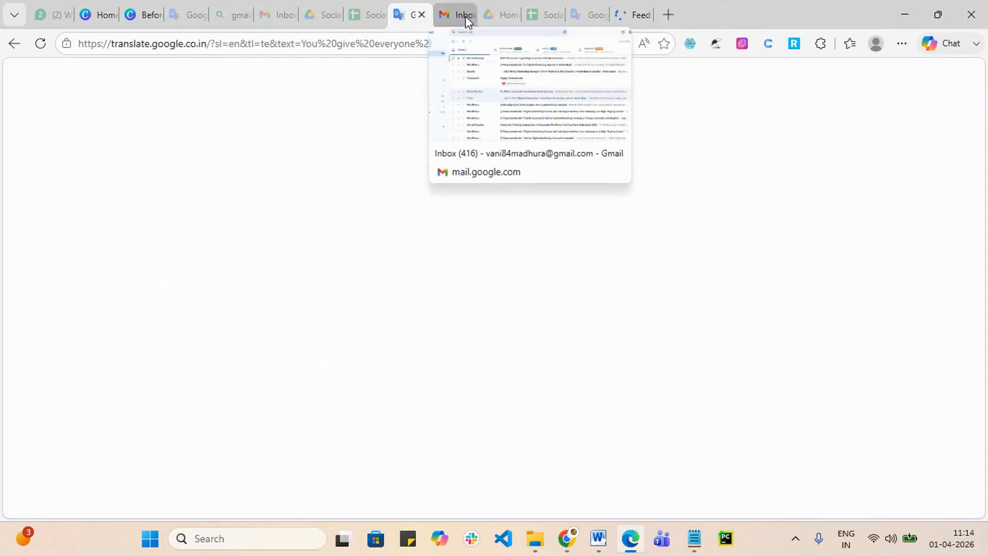
pyautogui.click(629, 14)
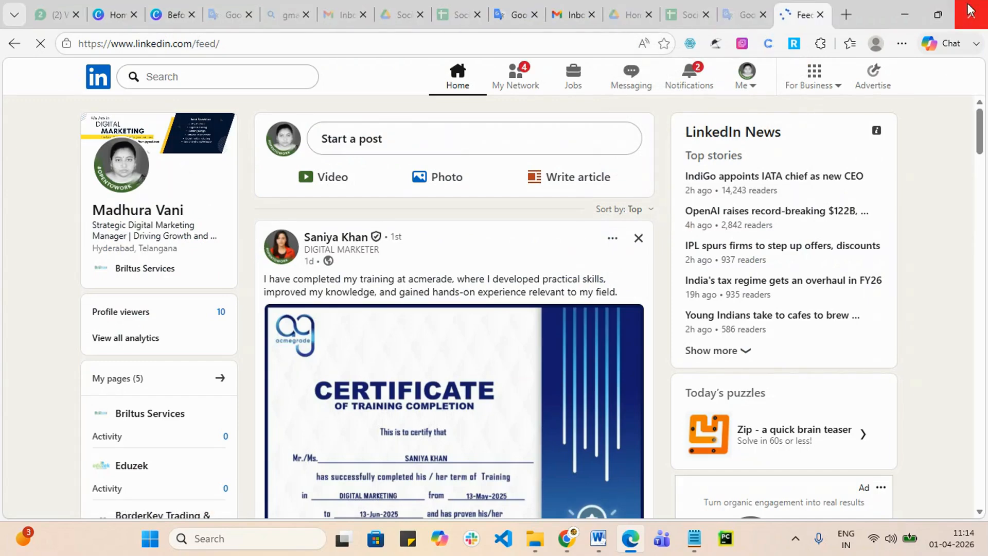
pyautogui.click(905, 14)
pyautogui.press('Return')
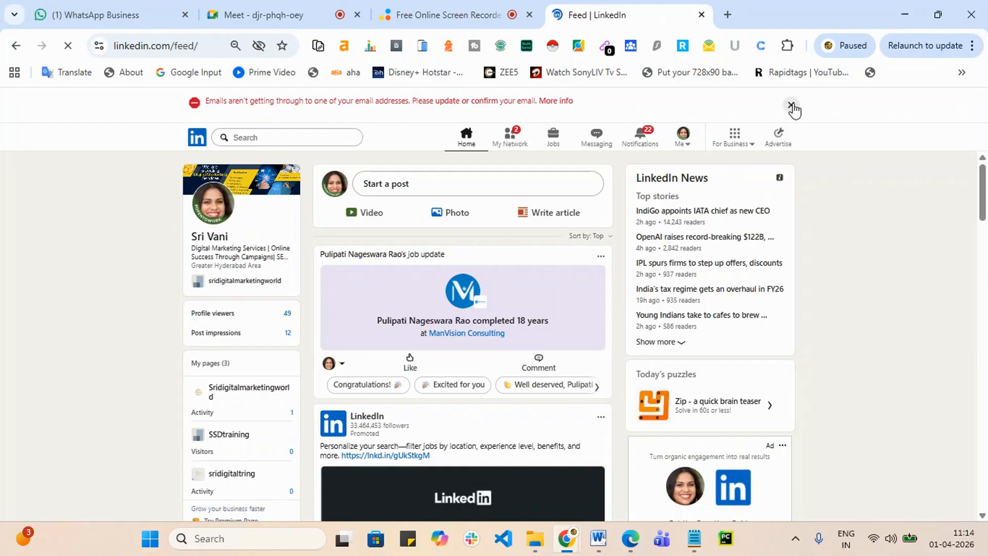
# Step: Dismiss LinkedIn's email banner, collapse the Messaging panel, and return to the Meet tab
pyautogui.click(792, 106)
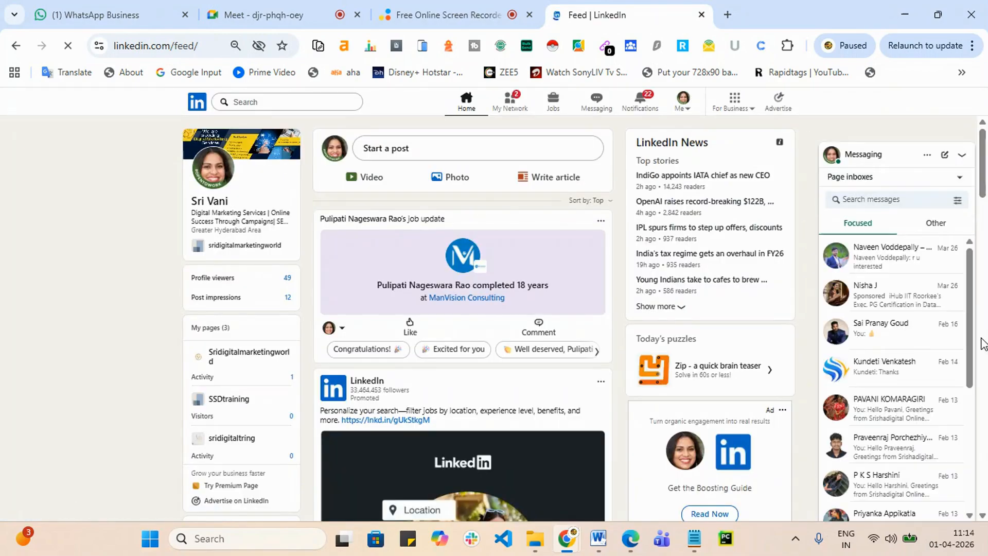
pyautogui.click(962, 155)
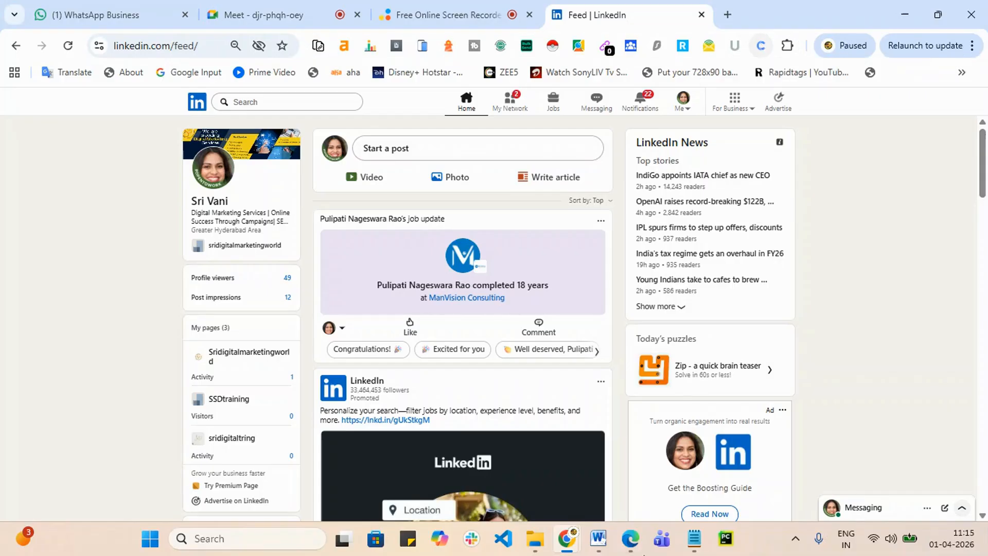
pyautogui.click(259, 10)
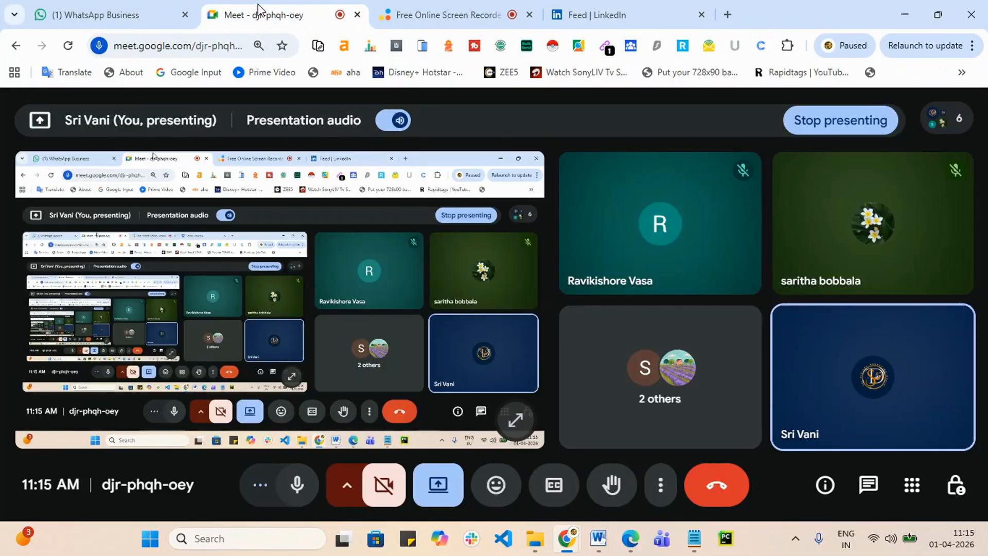
pyautogui.click(596, 12)
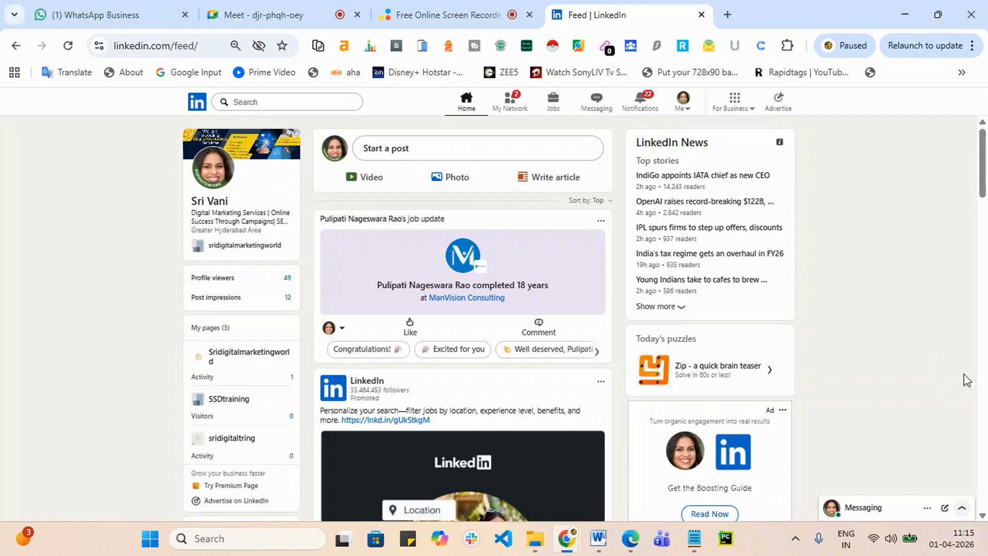
pyautogui.click(288, 11)
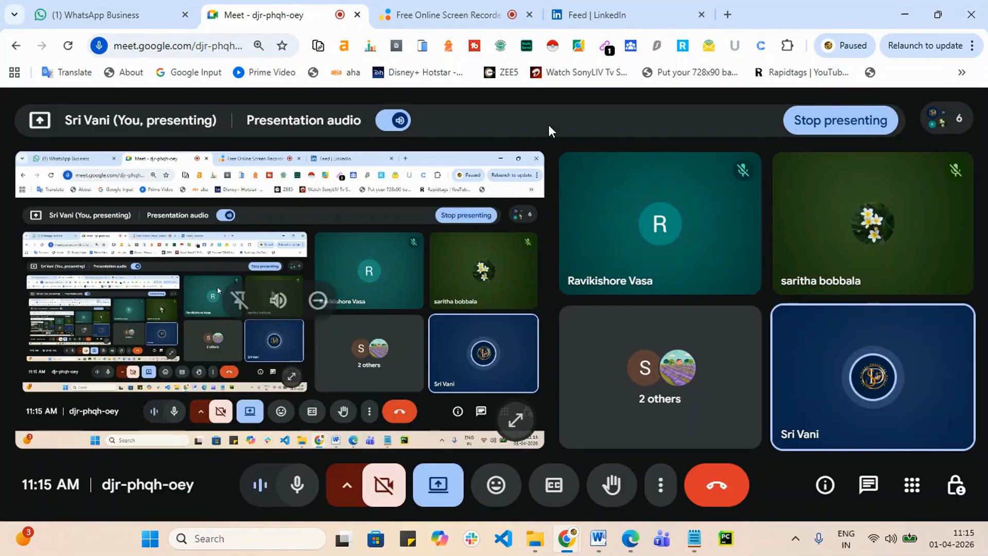
pyautogui.click(593, 10)
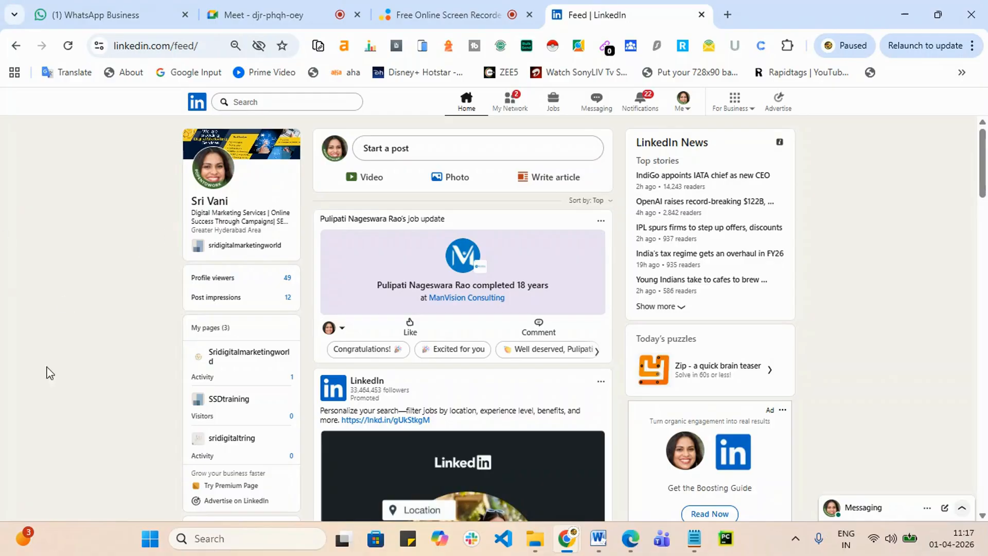
# Step: Show the Careerflow popup with LinkedIn Optimization and Job Tracker instructions
pyautogui.click(761, 47)
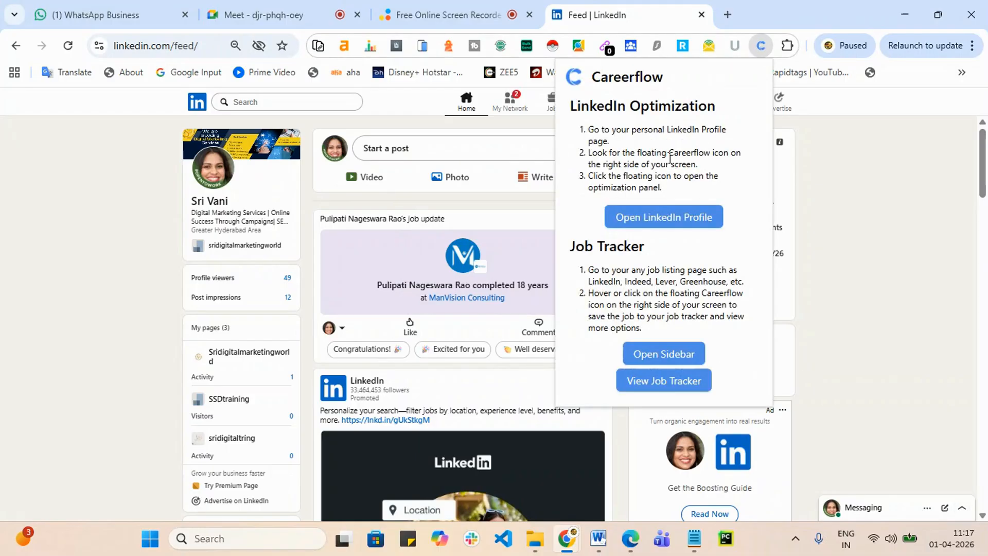
# Step: Open the personal LinkedIn profile and sync it in Careerflow, scoring 39%
pyautogui.click(652, 219)
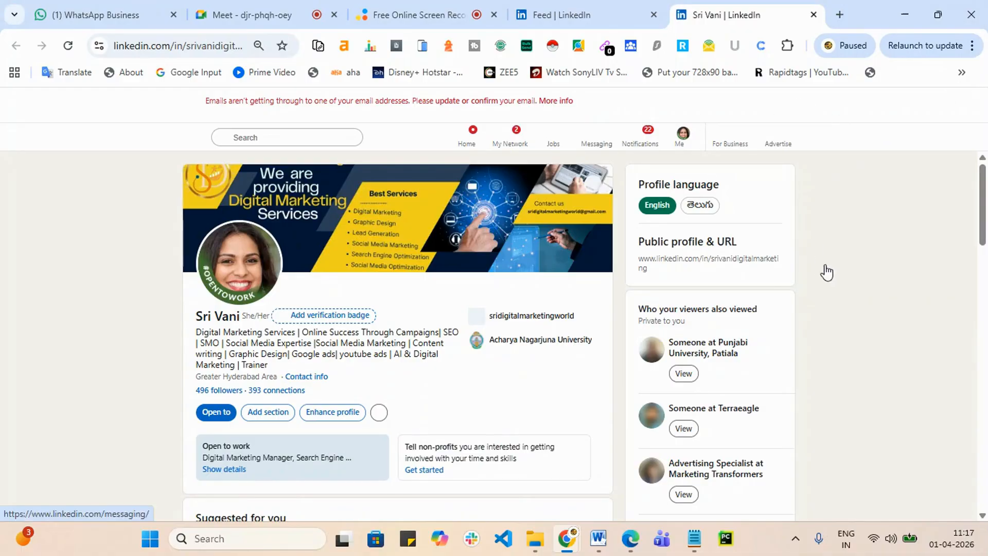
pyautogui.scroll(-5, 895, 234)
pyautogui.scroll(-4, 959, 391)
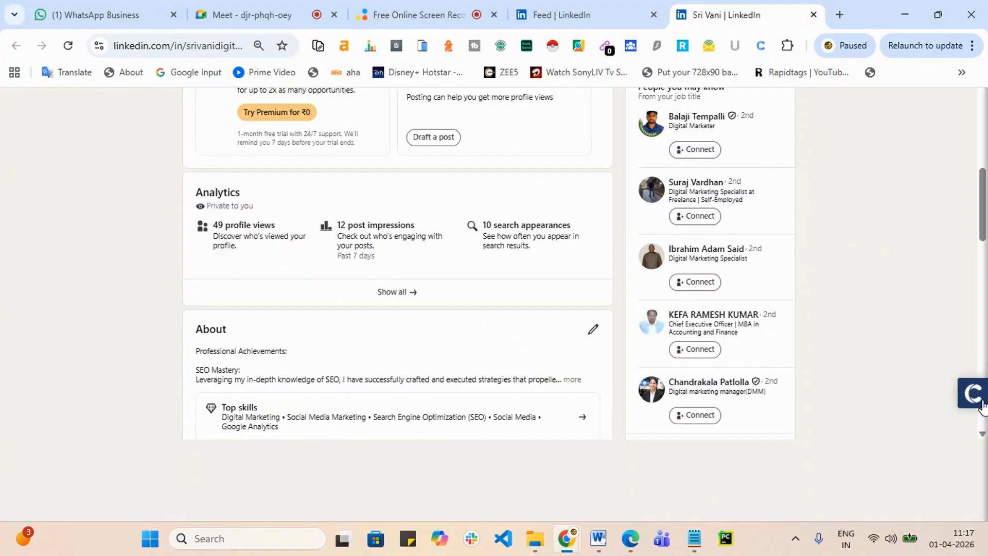
pyautogui.click(977, 403)
pyautogui.scroll(-10, 978, 397)
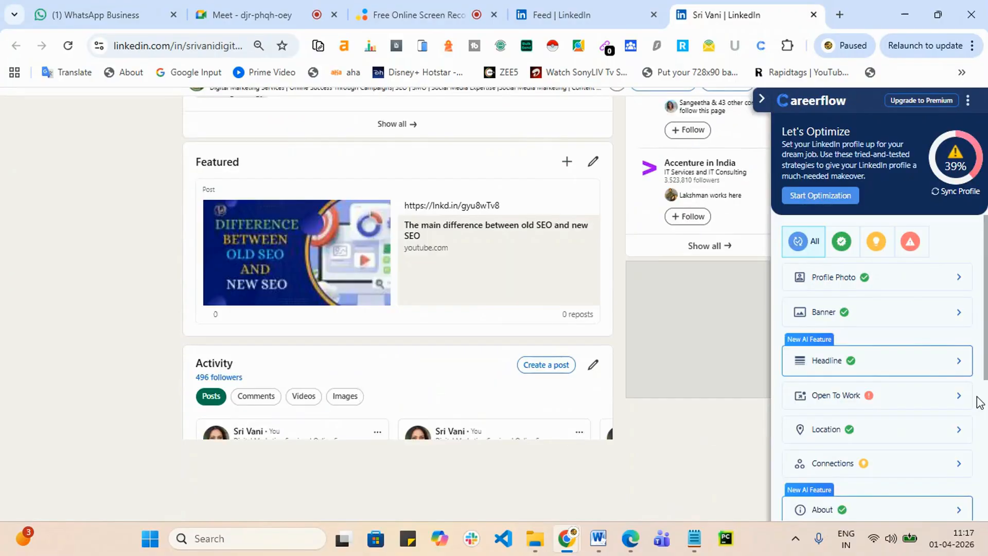
pyautogui.click(954, 191)
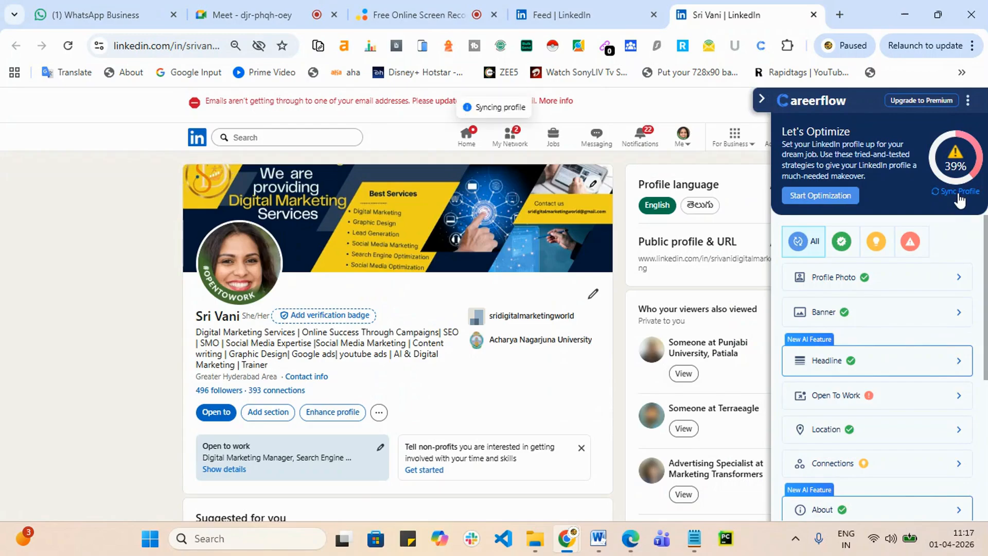
# Step: Scroll through the profile, then switch to the Edge LinkedIn feed
pyautogui.scroll(-4, 875, 380)
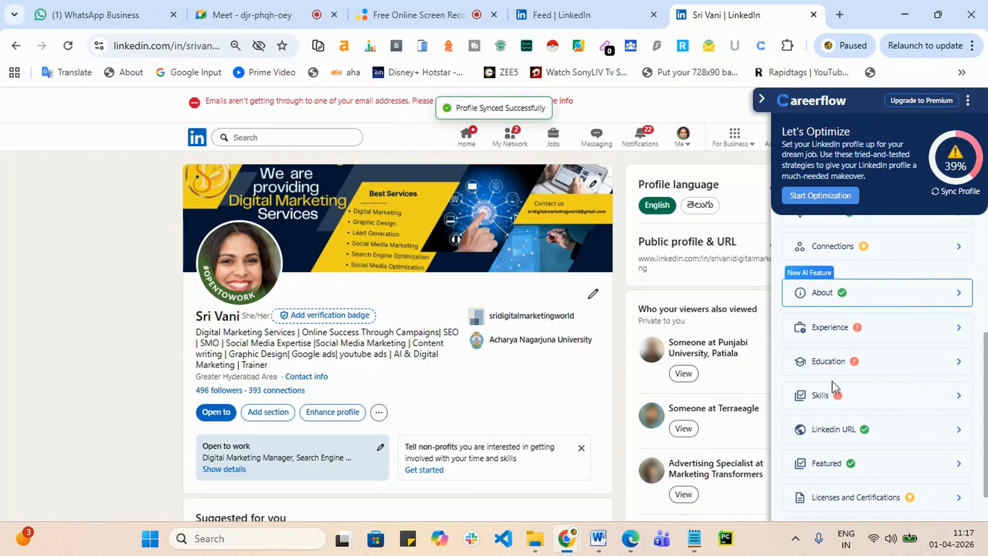
pyautogui.scroll(-1, 876, 422)
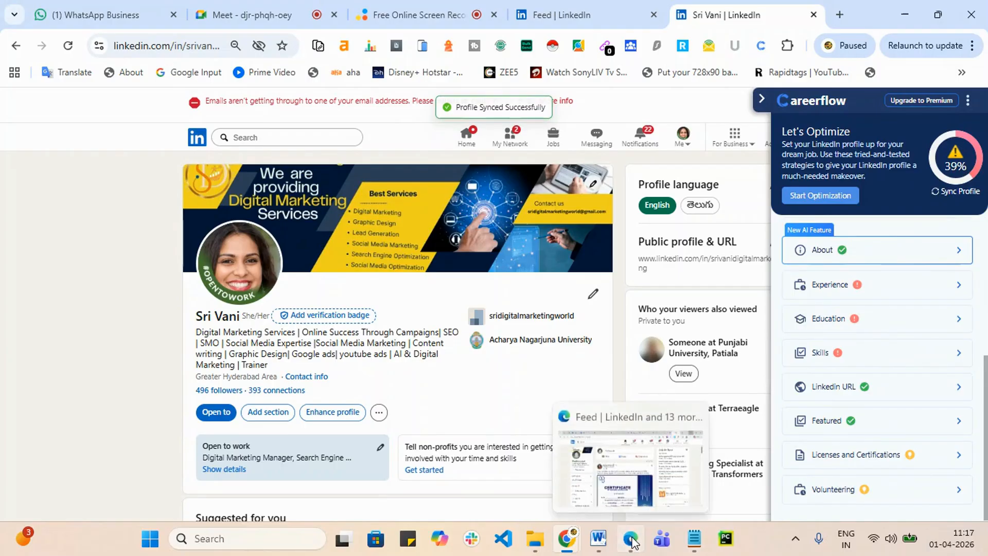
pyautogui.click(628, 500)
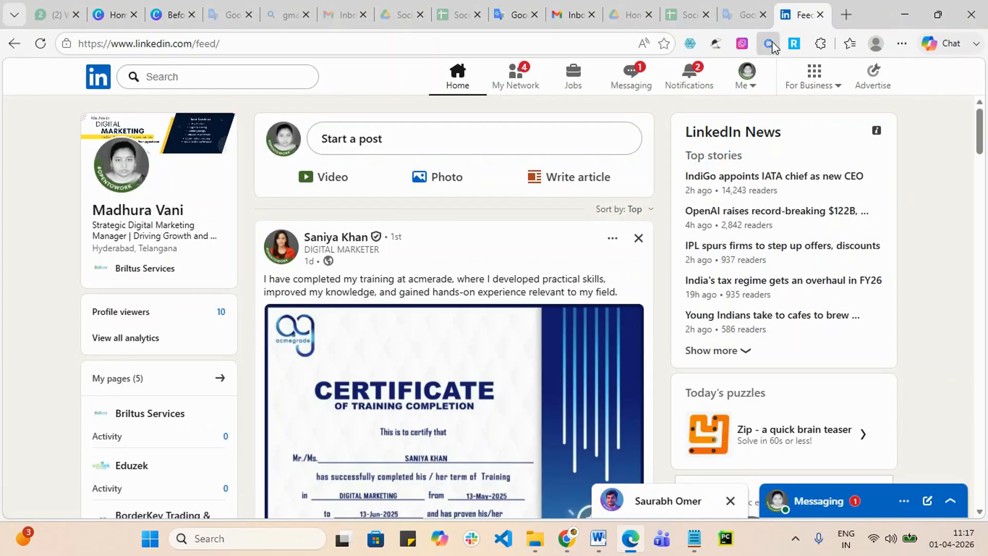
pyautogui.click(770, 44)
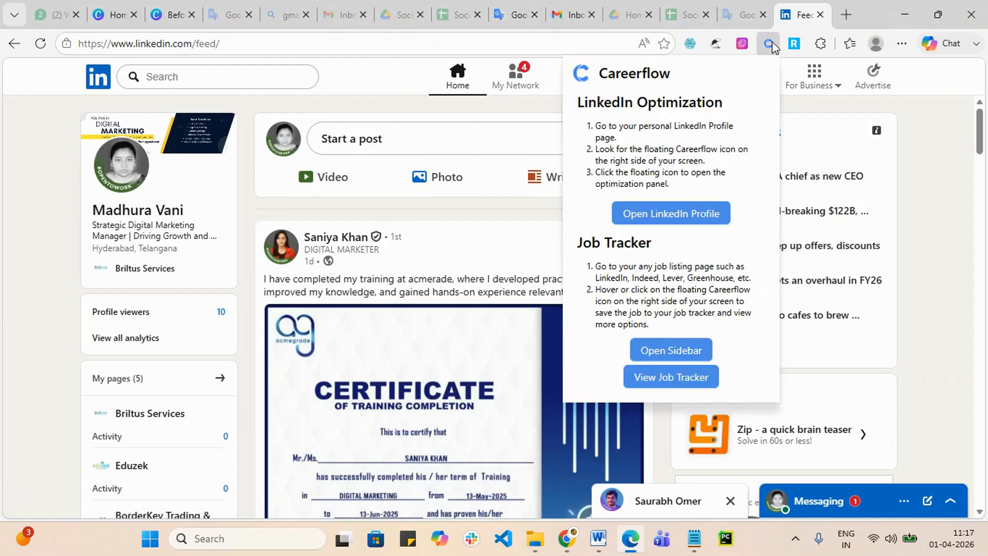
pyautogui.click(674, 215)
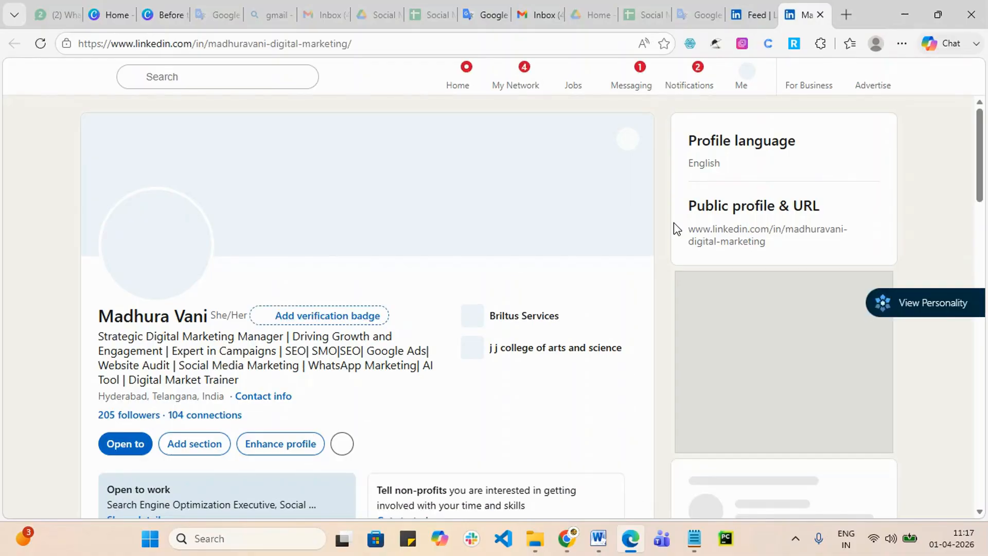
pyautogui.scroll(-6, 674, 222)
pyautogui.scroll(-10, 674, 222)
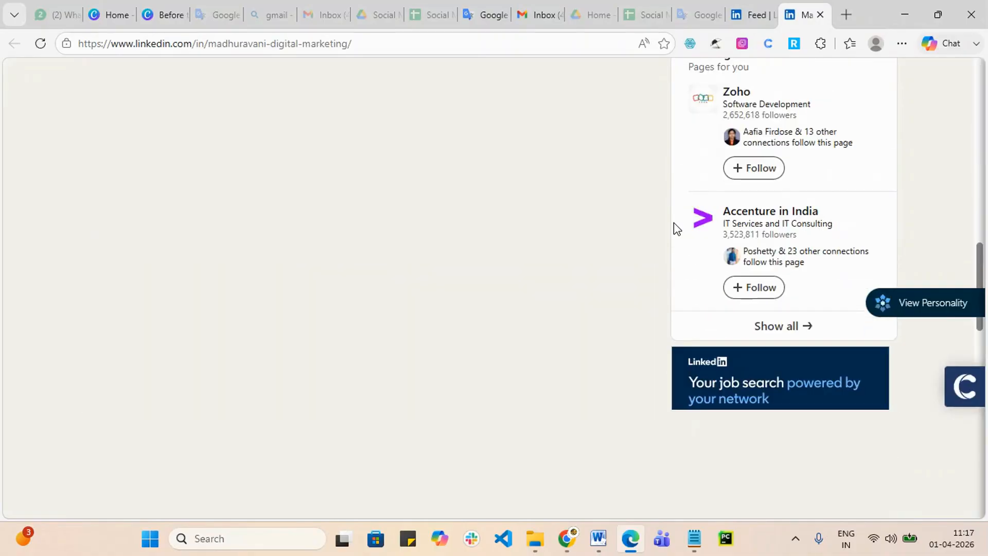
pyautogui.scroll(15, 813, 242)
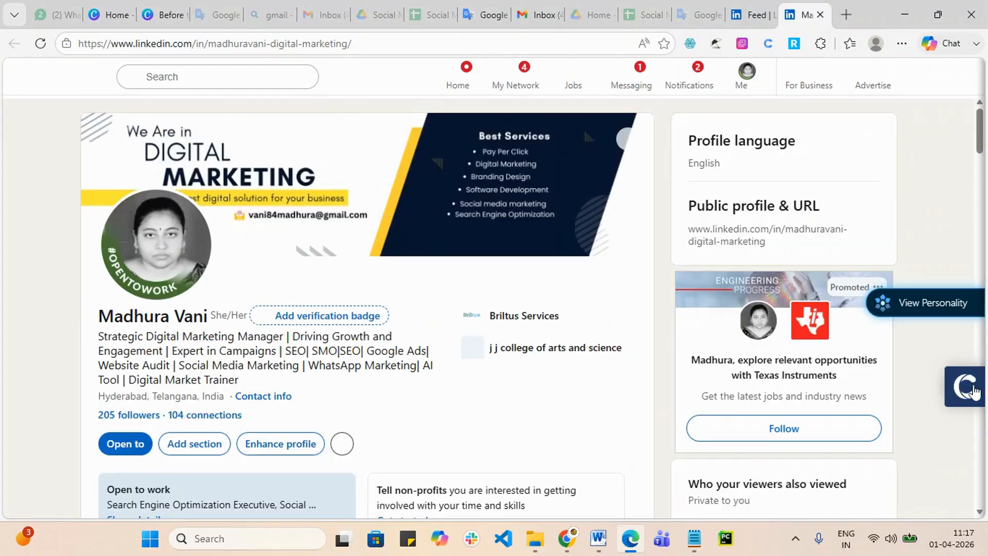
pyautogui.click(967, 395)
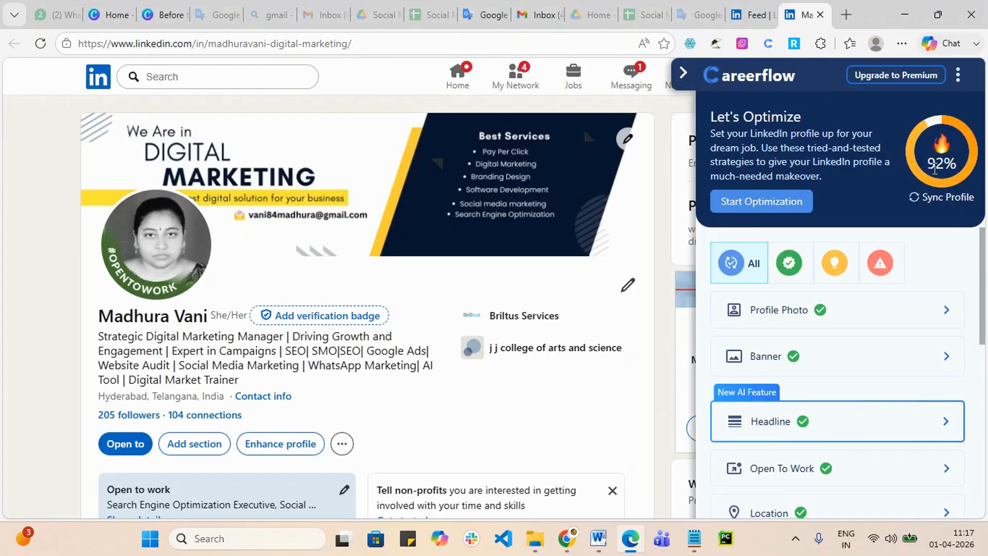
pyautogui.click(962, 178)
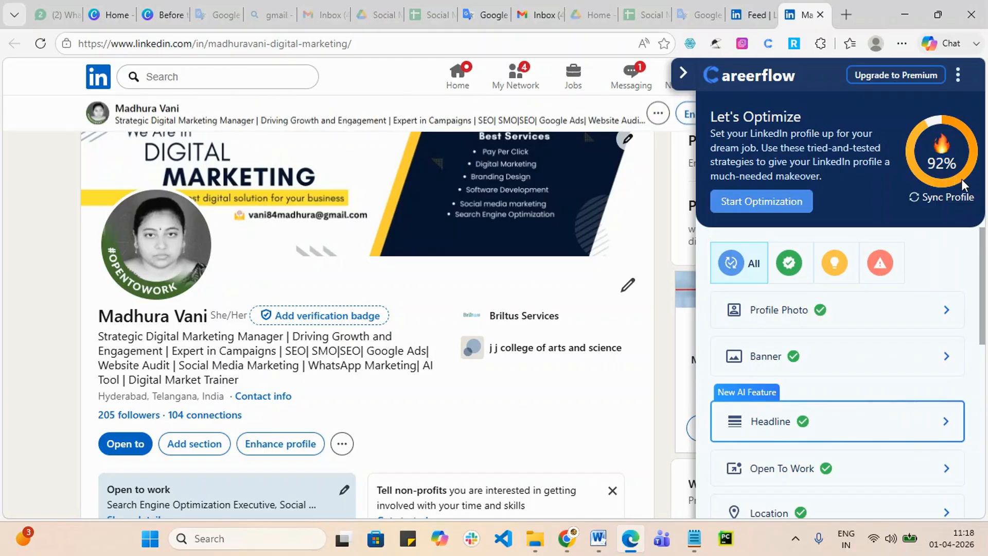
pyautogui.scroll(-5, 870, 390)
pyautogui.scroll(-2, 854, 417)
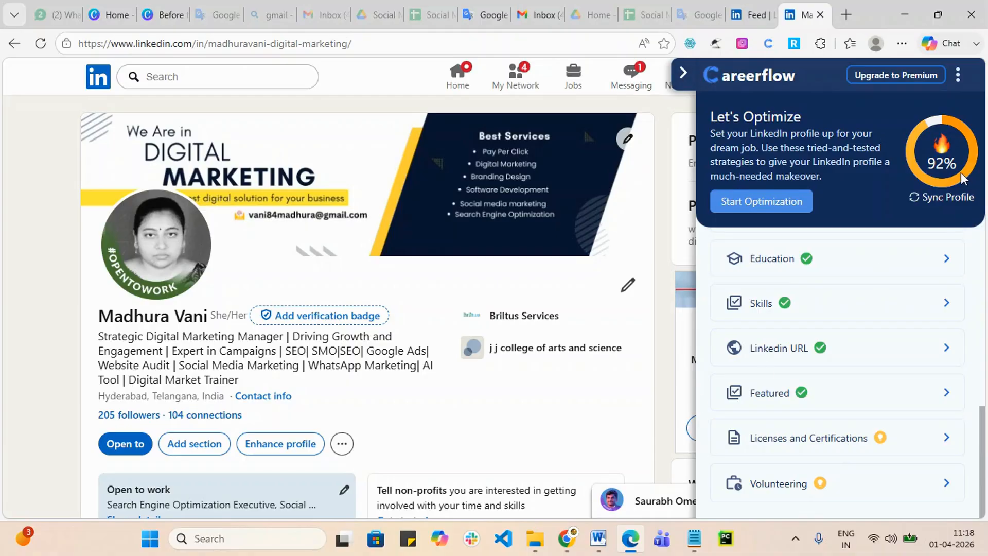
pyautogui.click(821, 14)
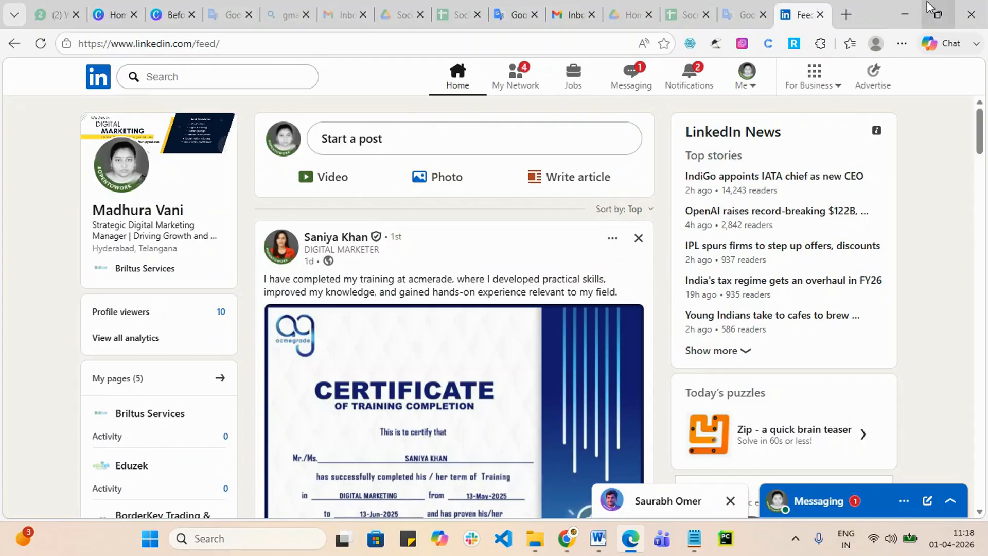
pyautogui.click(904, 10)
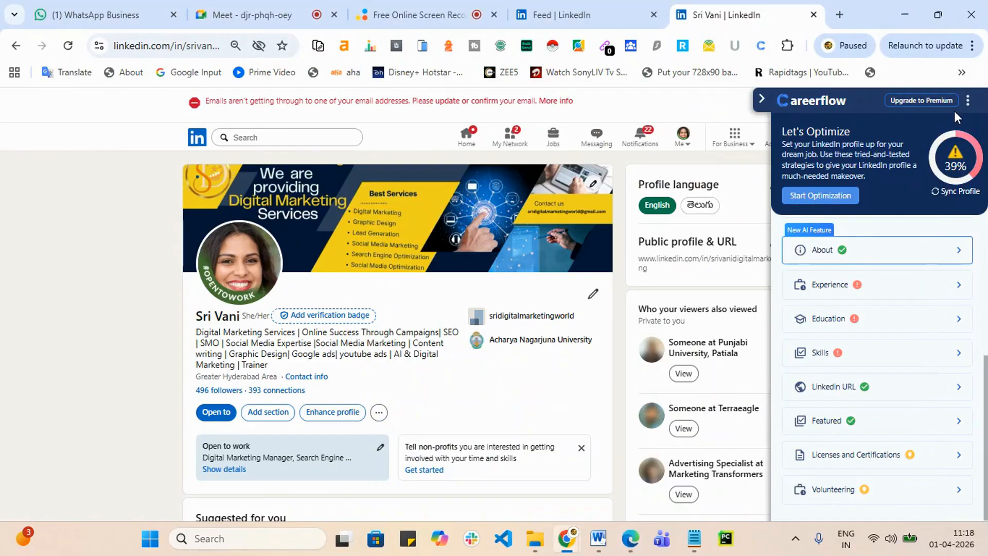
pyautogui.click(761, 99)
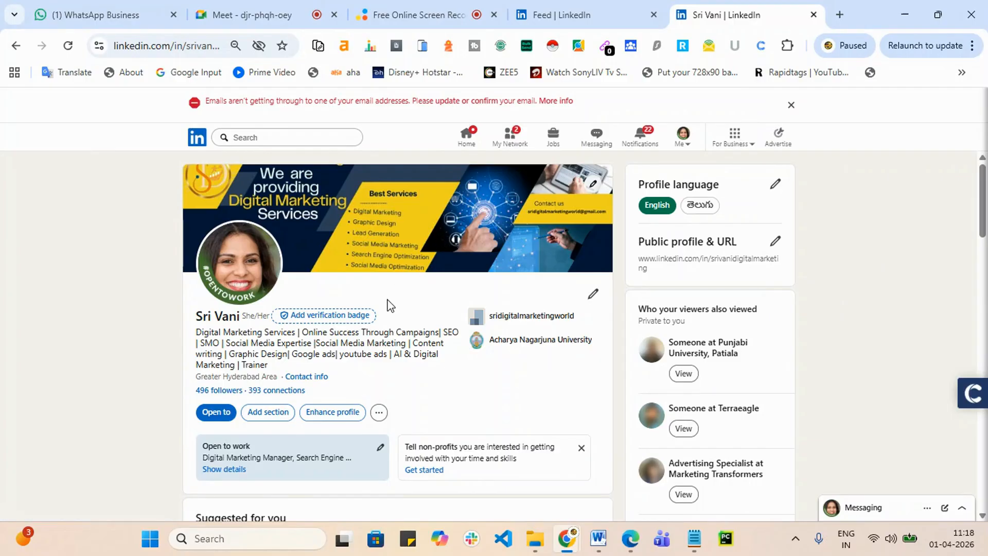
pyautogui.click(975, 400)
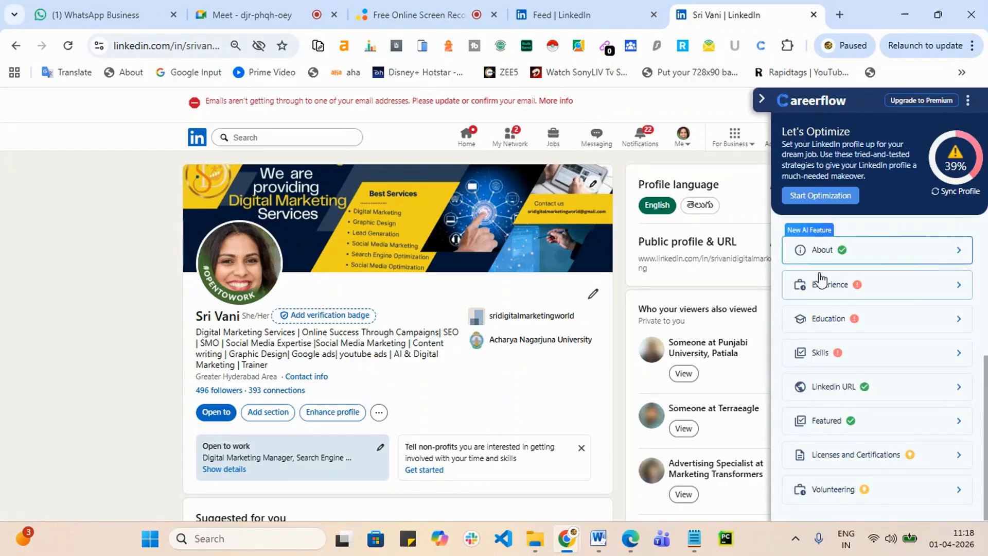
pyautogui.click(839, 291)
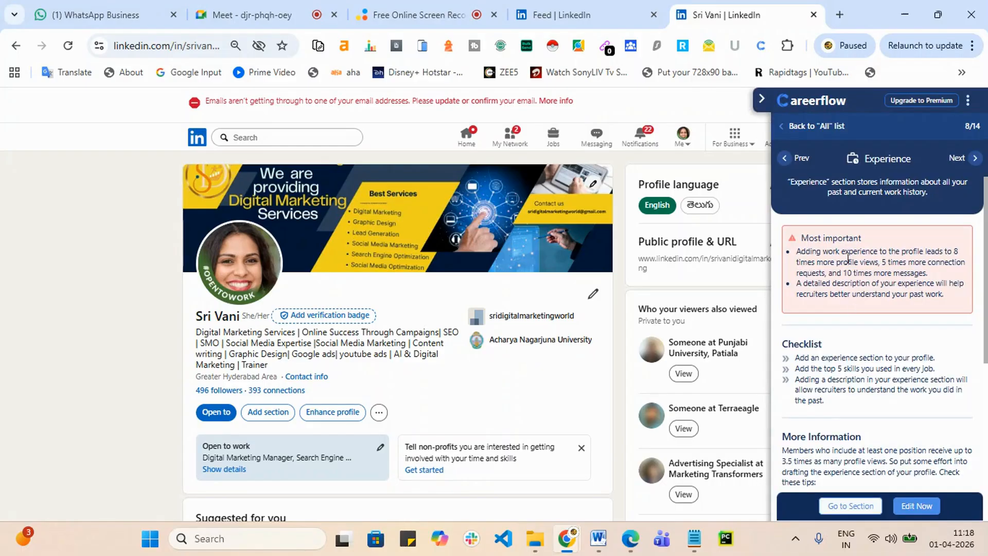
pyautogui.click(928, 511)
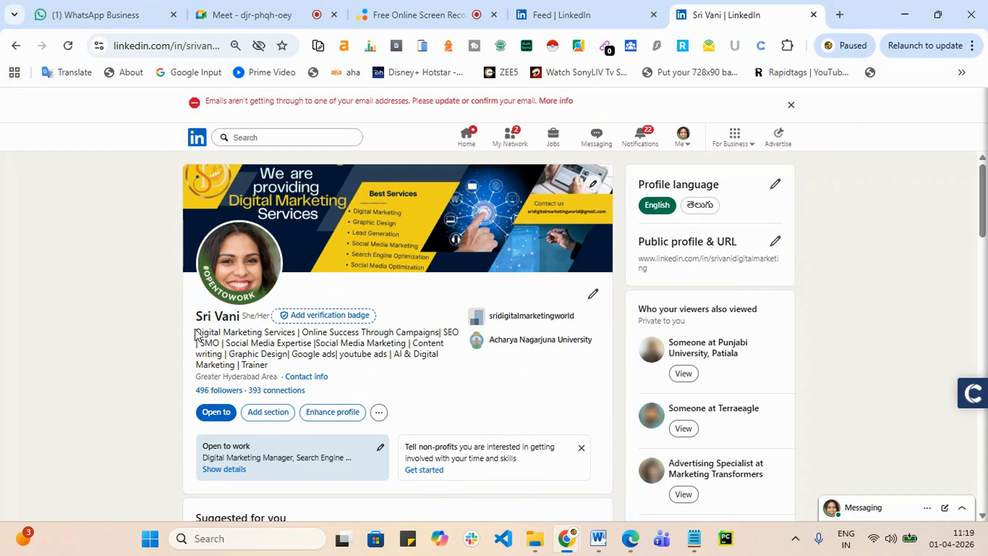
# Step: Select the profile headline and dismiss the unconfirmed-email warning banner
pyautogui.moveTo(196, 332); pyautogui.dragTo(297, 367)
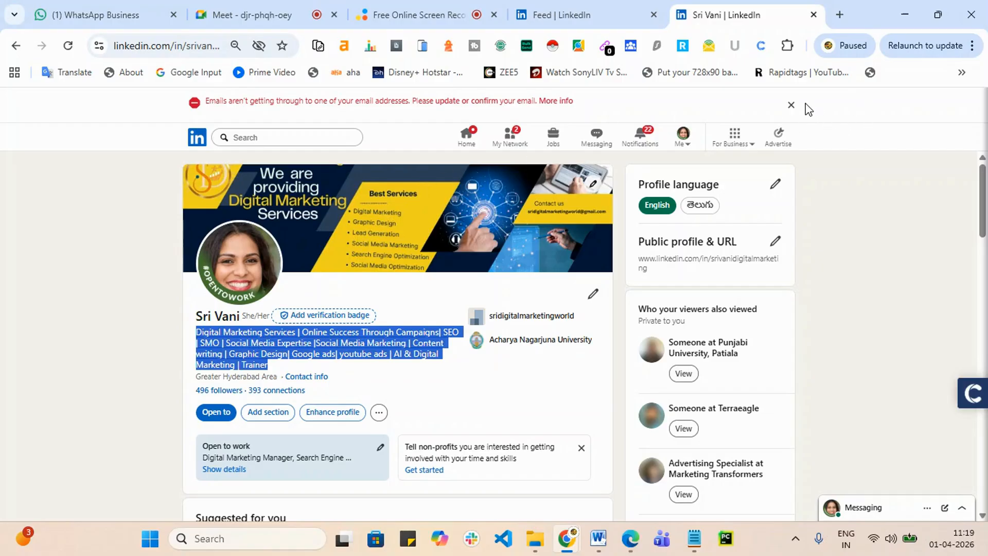
pyautogui.click(791, 105)
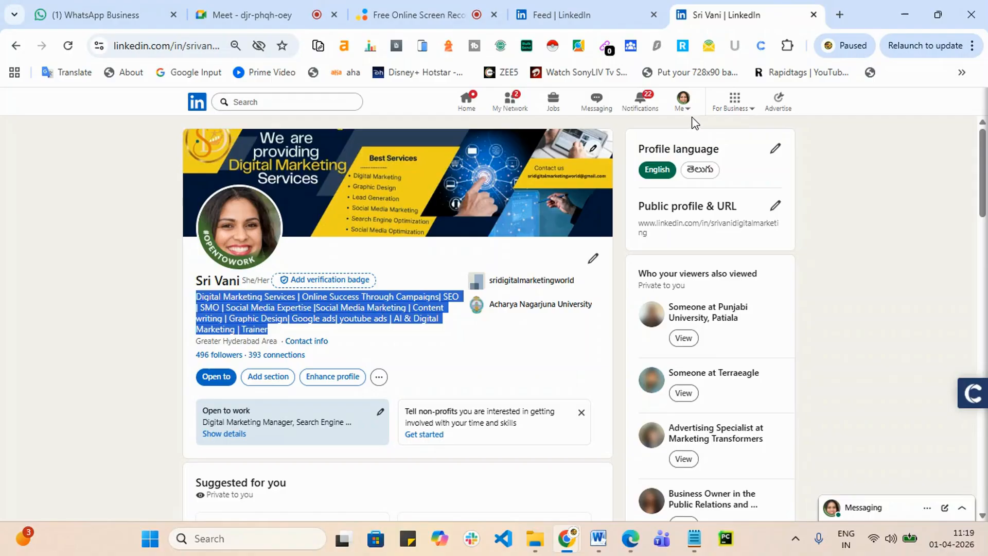
# Step: Choose Create a Company Page from For Business, which hits the confirm-email notice
pyautogui.click(687, 103)
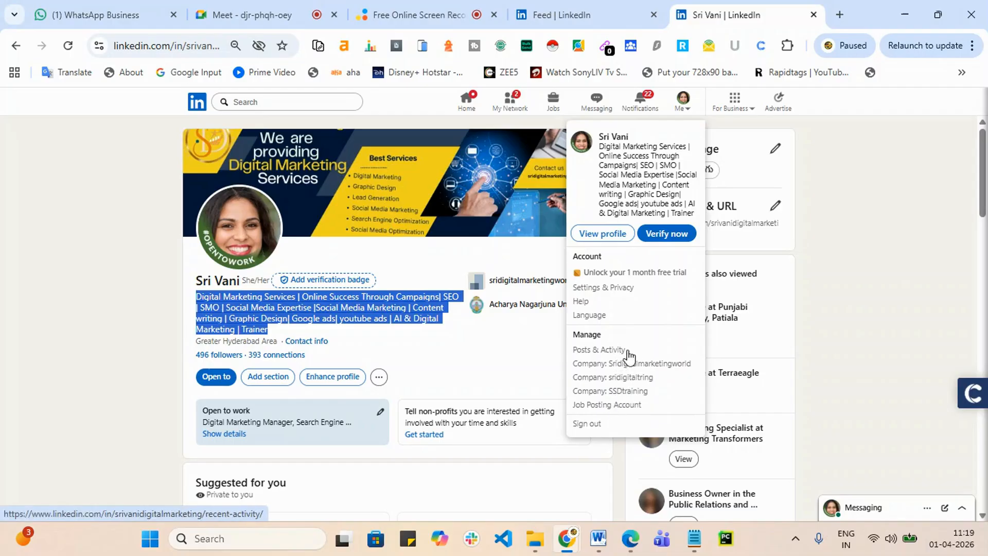
pyautogui.click(919, 310)
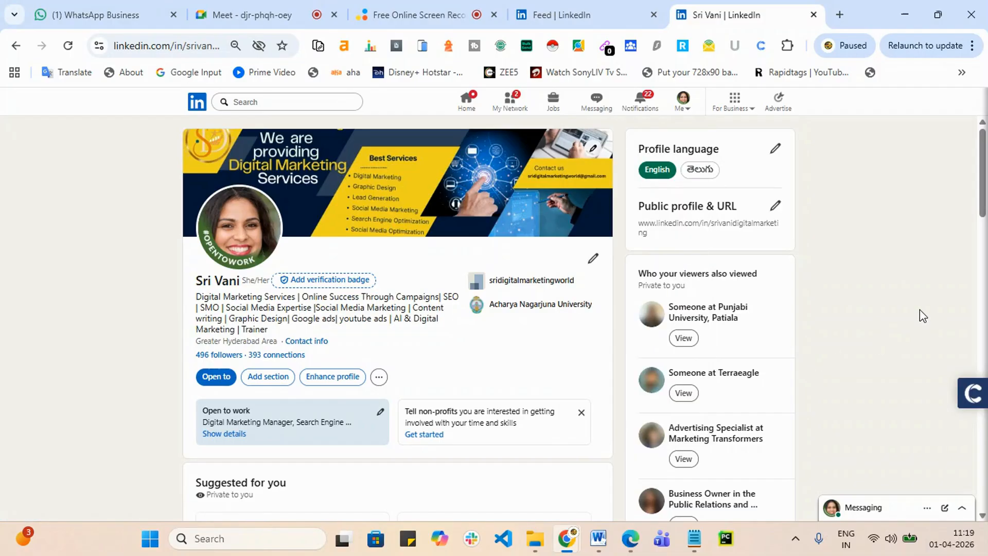
pyautogui.click(752, 115)
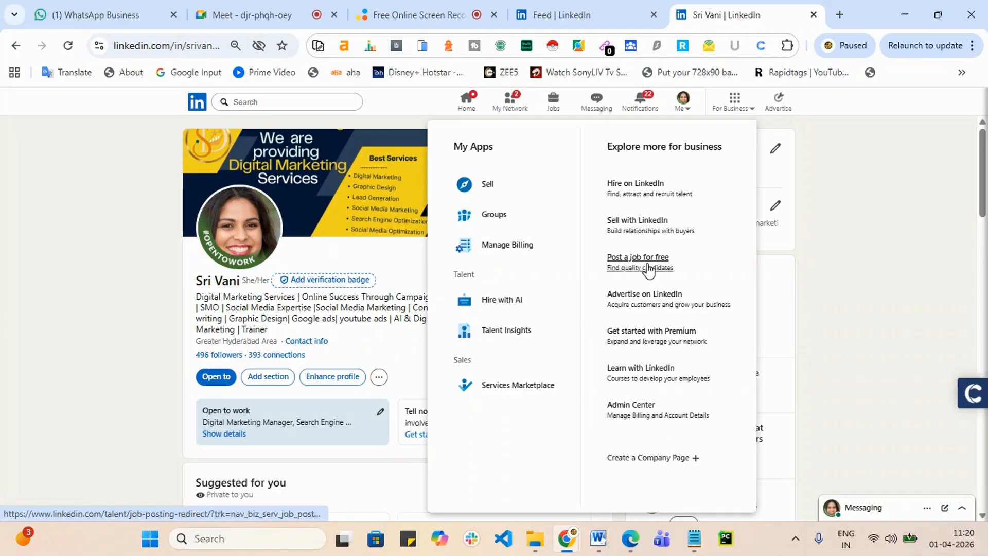
pyautogui.click(646, 458)
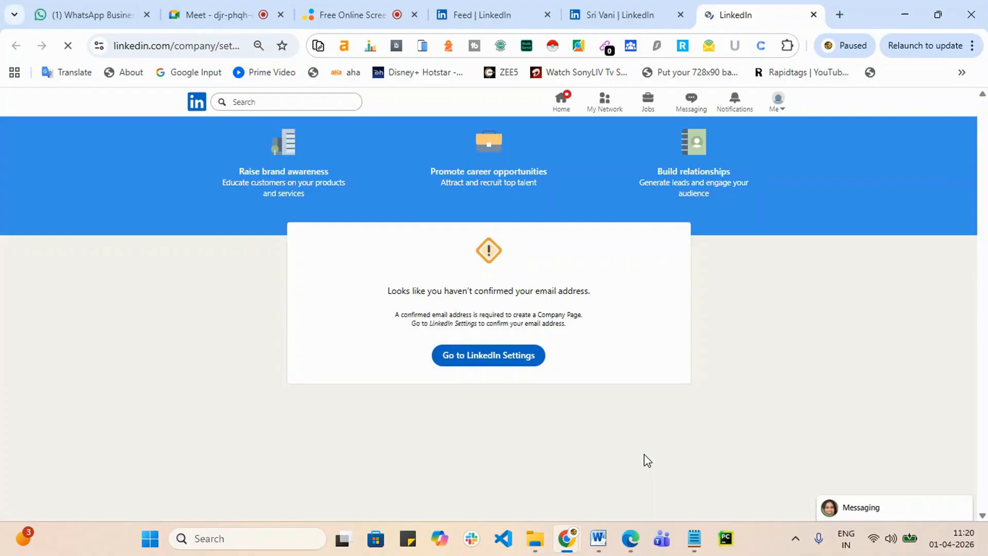
# Step: Go to the Email addresses settings and request a 6-digit code for the primary email
pyautogui.click(511, 367)
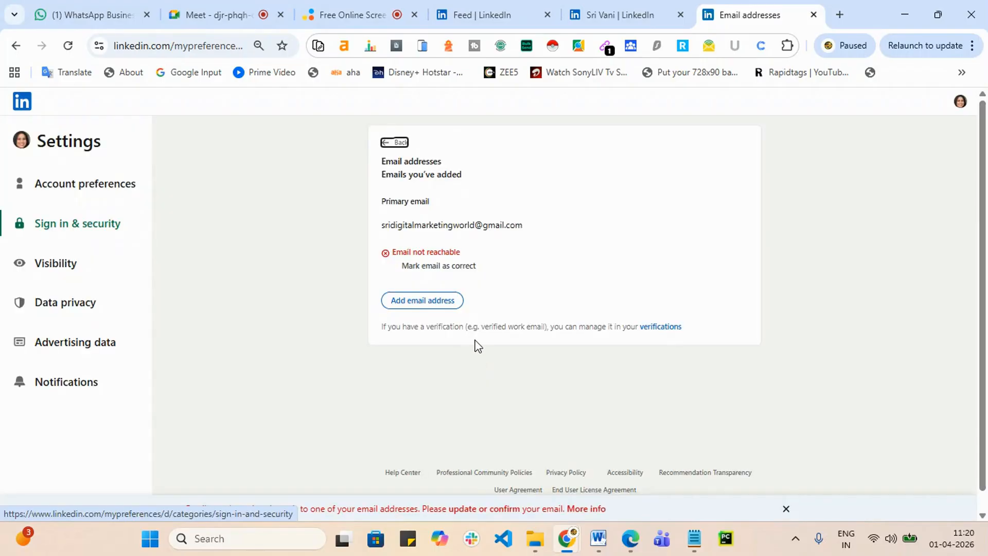
pyautogui.click(423, 301)
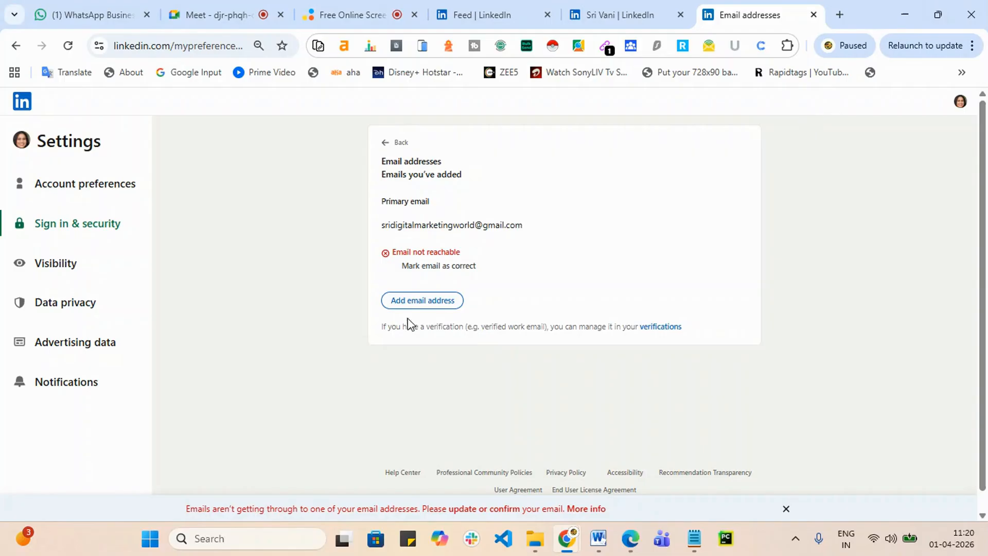
pyautogui.click(412, 305)
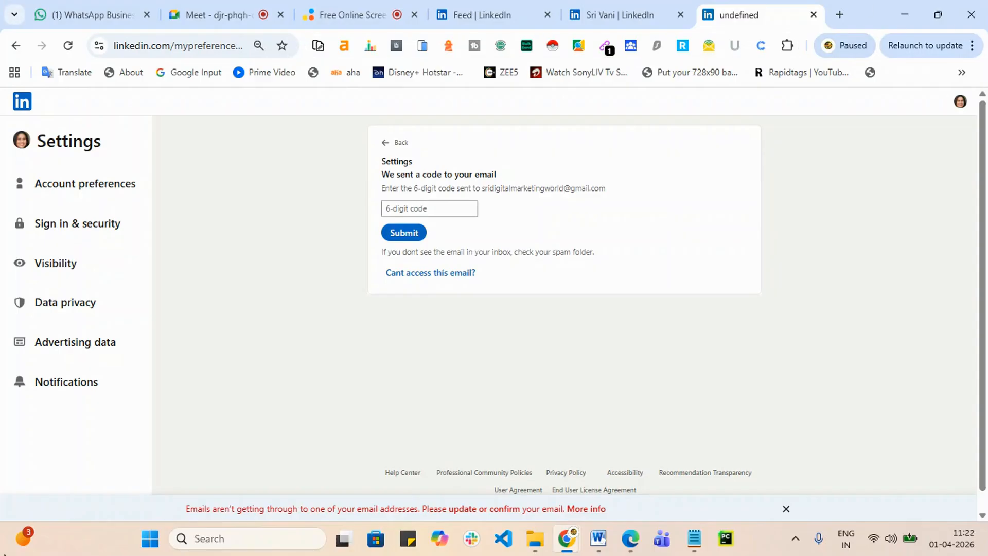
pyautogui.click(452, 273)
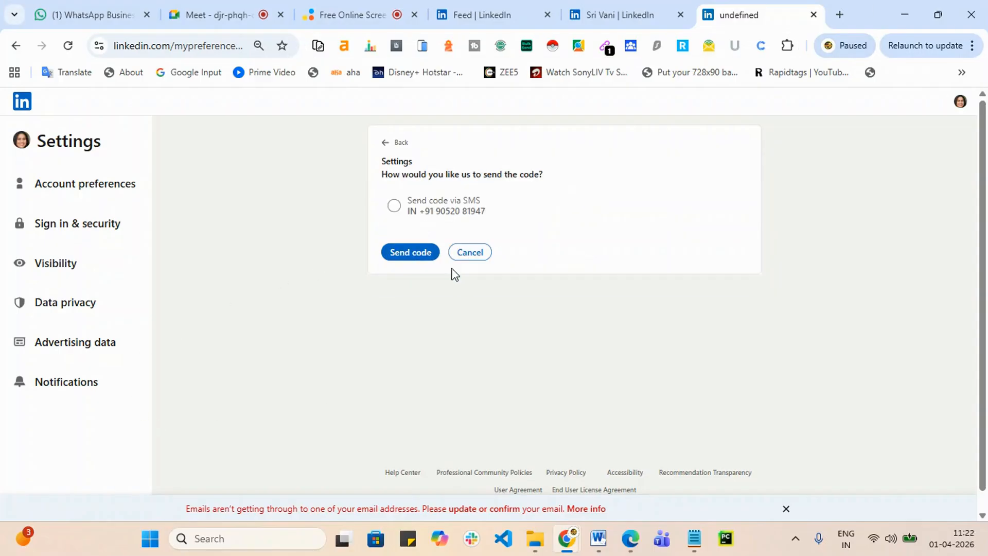
pyautogui.click(397, 208)
pyautogui.click(407, 253)
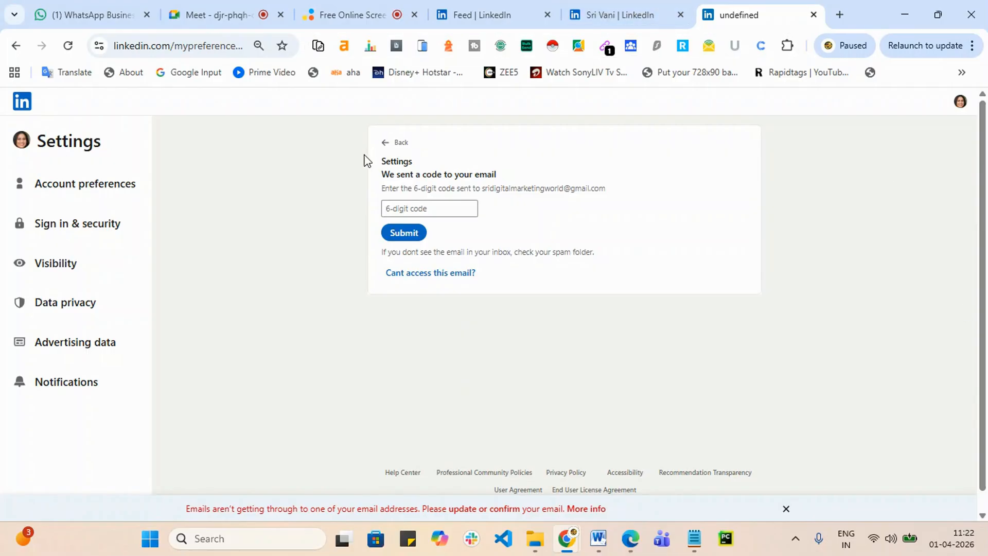
# Step: In a new tab, switch to the Google account tied to LinkedIn and open its Gmail
pyautogui.click(839, 14)
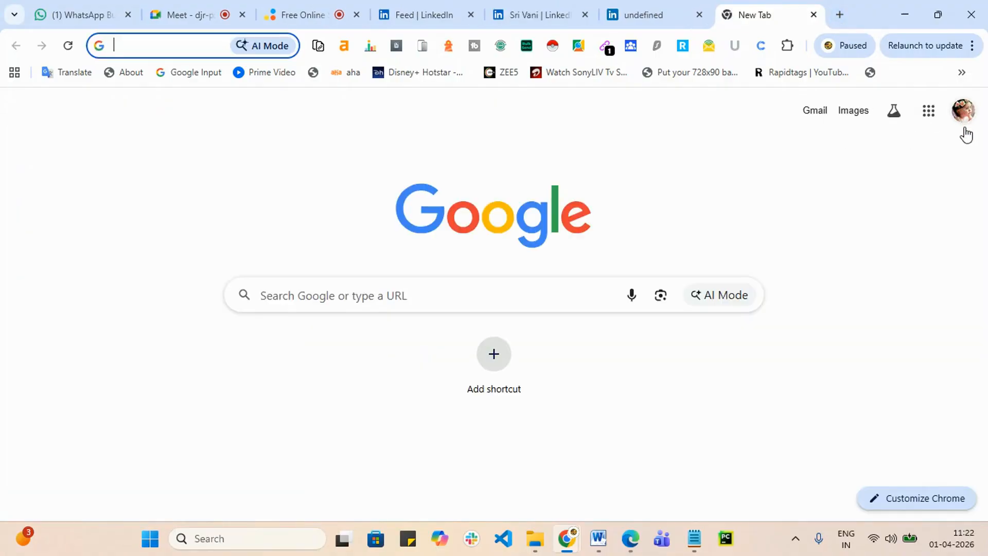
pyautogui.click(964, 128)
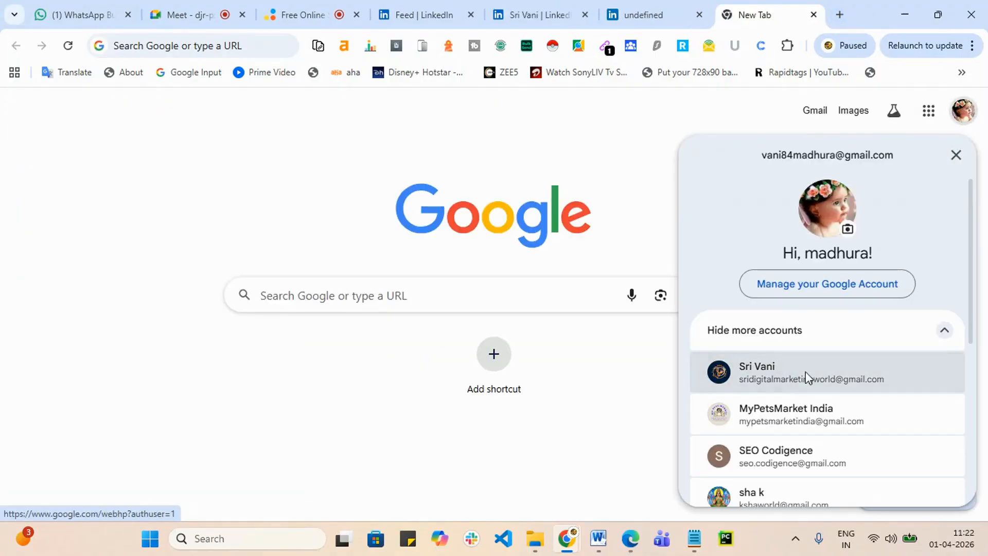
pyautogui.click(806, 377)
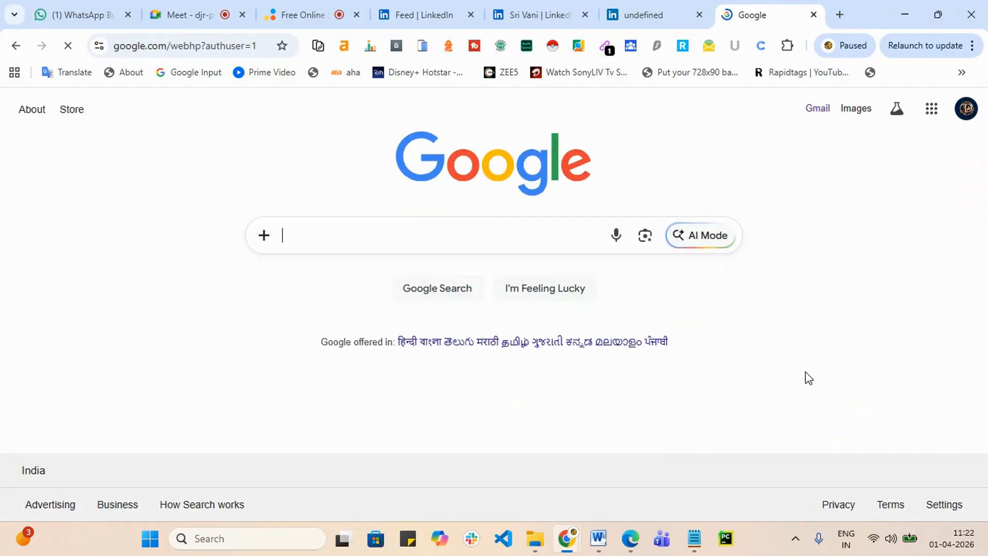
pyautogui.click(819, 112)
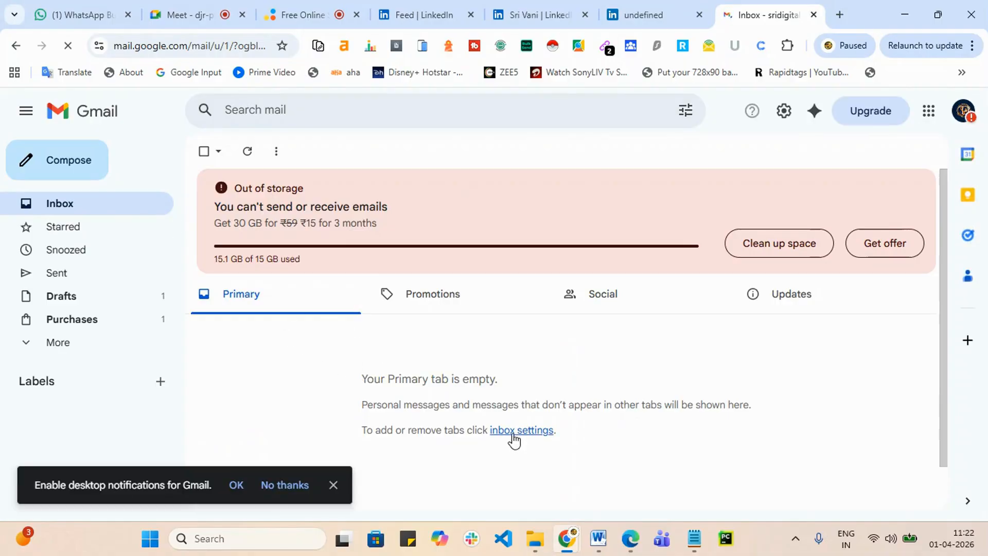
# Step: Check Promotions, Social, Updates, Primary and Spam for the LinkedIn code, then close the tab
pyautogui.click(435, 304)
pyautogui.click(334, 485)
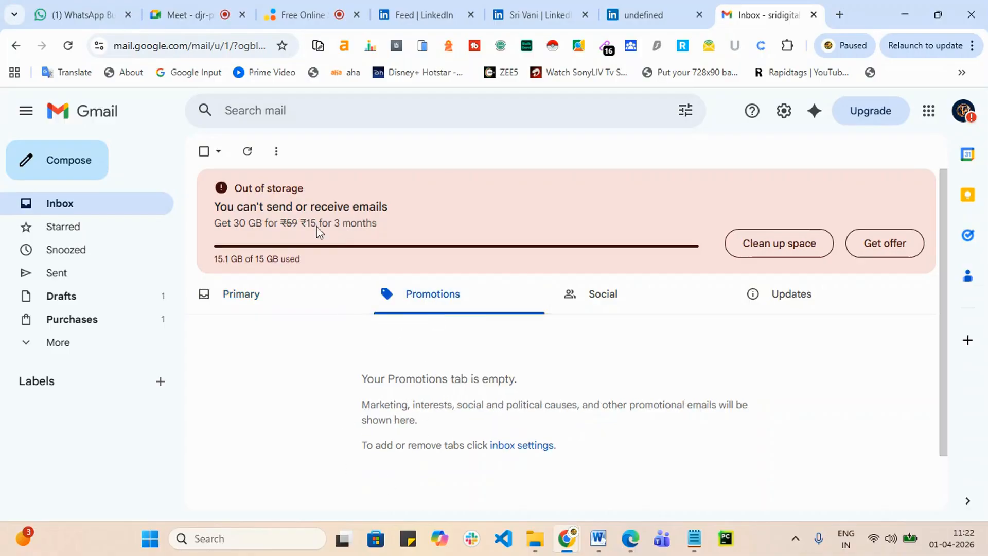
pyautogui.click(247, 155)
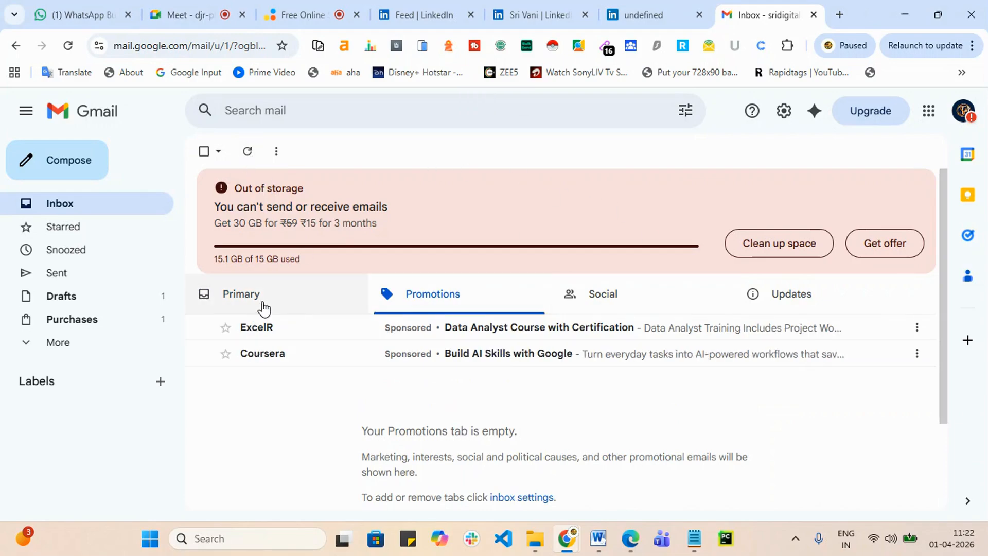
pyautogui.click(595, 299)
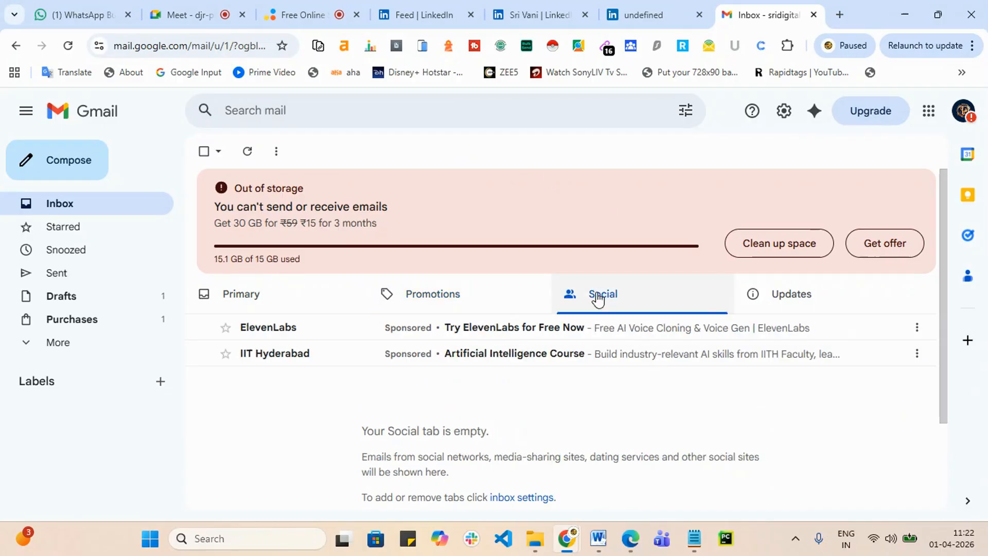
pyautogui.click(807, 309)
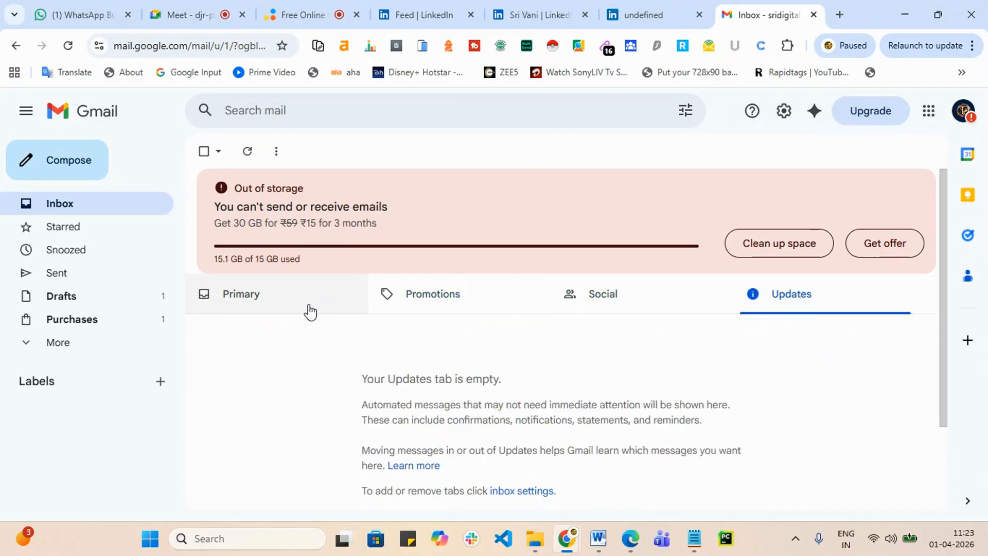
pyautogui.click(258, 302)
pyautogui.click(28, 343)
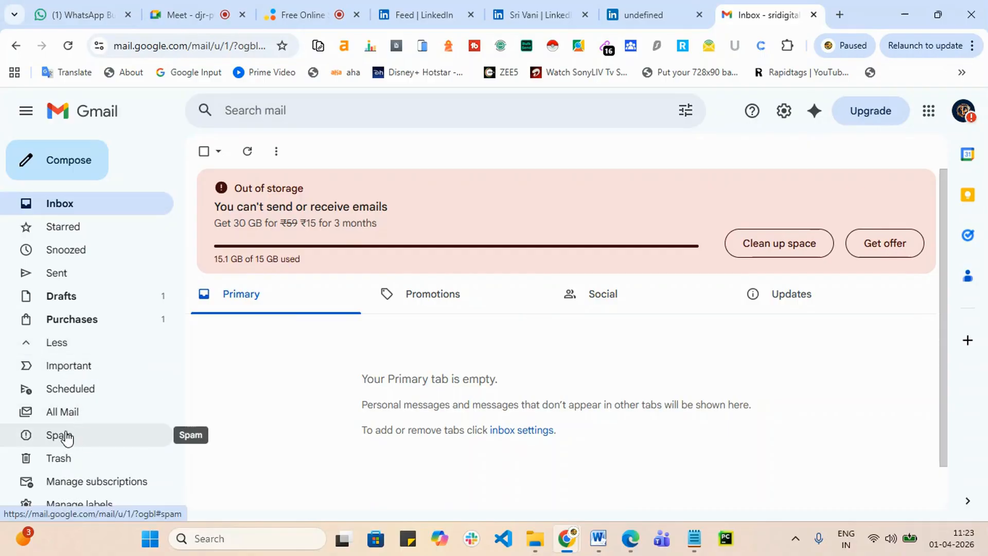
pyautogui.click(97, 438)
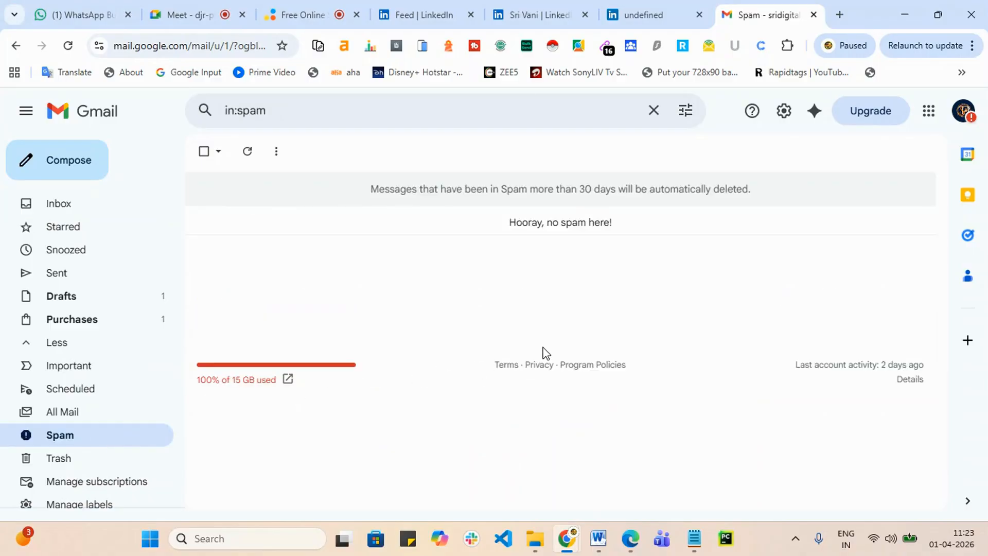
pyautogui.click(817, 14)
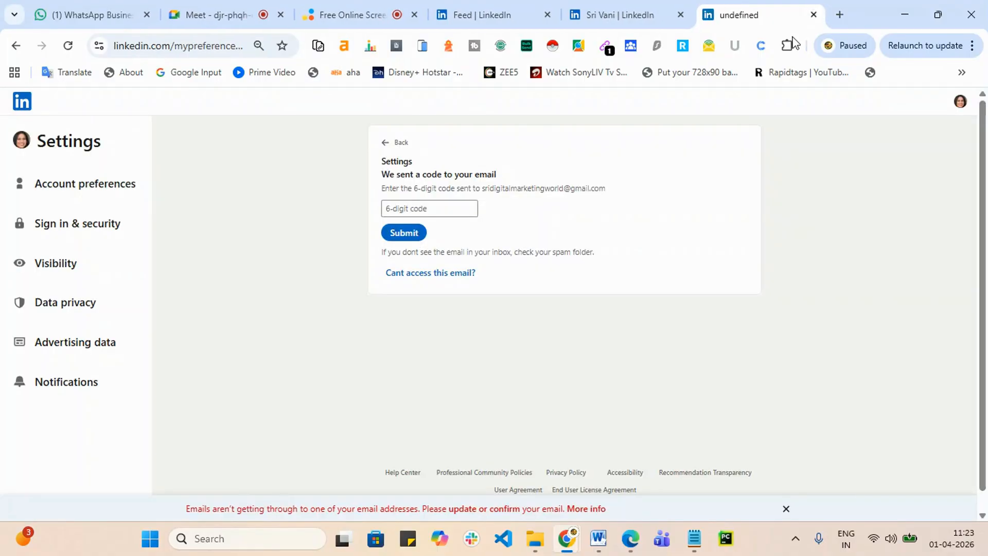
# Step: Leave the code form and browse the Account preferences settings
pyautogui.click(386, 146)
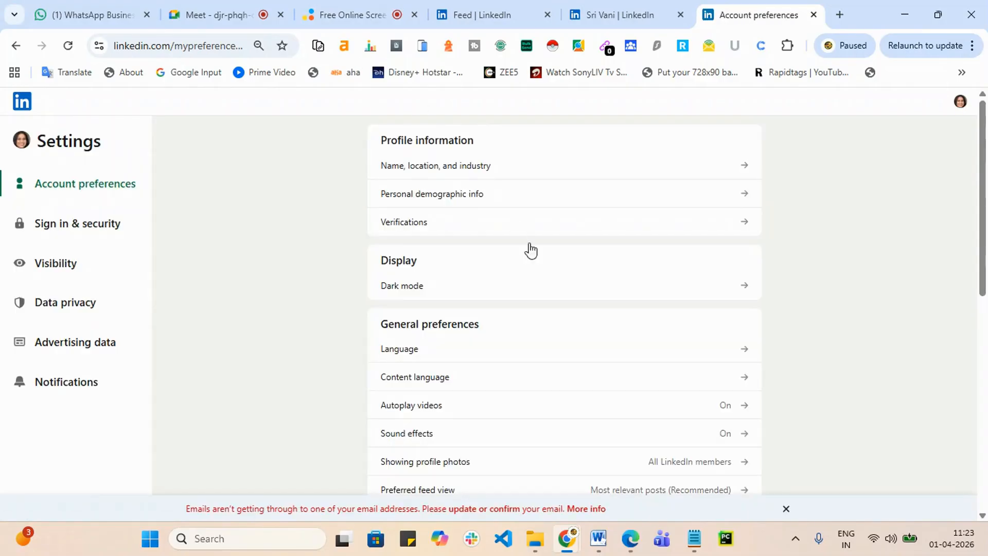
pyautogui.scroll(-1, 571, 320)
pyautogui.scroll(-2, 571, 321)
pyautogui.scroll(-4, 576, 317)
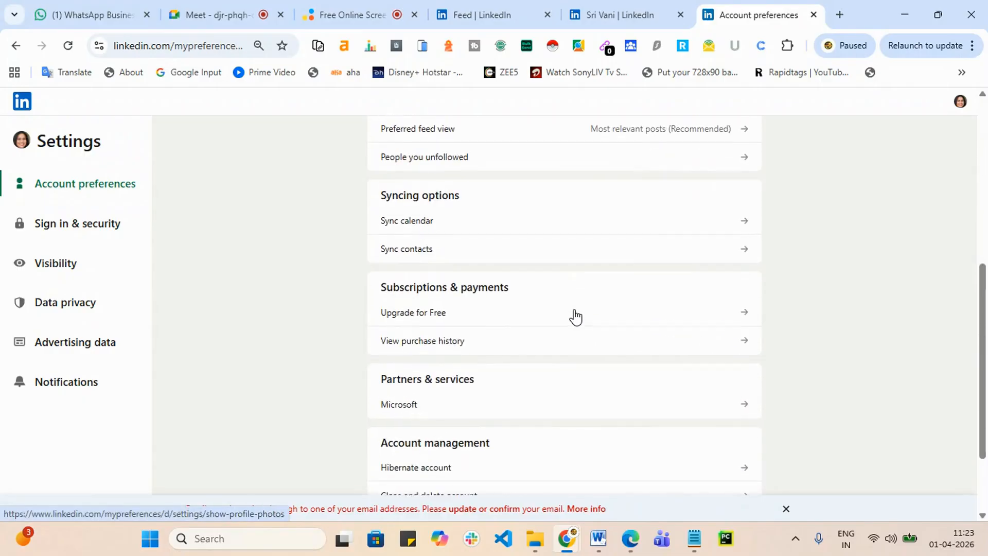
pyautogui.scroll(-2, 577, 299)
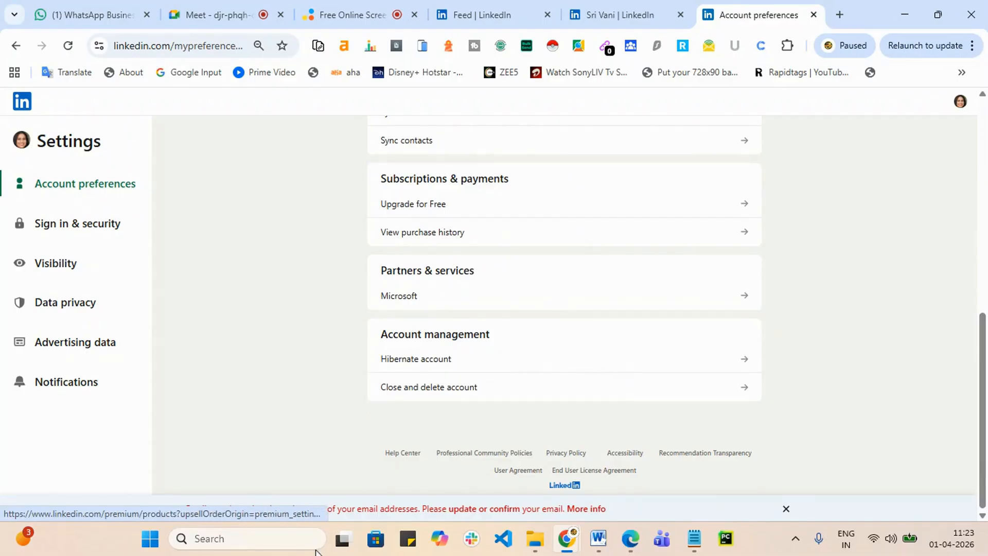
pyautogui.scroll(5, 425, 386)
pyautogui.scroll(3, 445, 358)
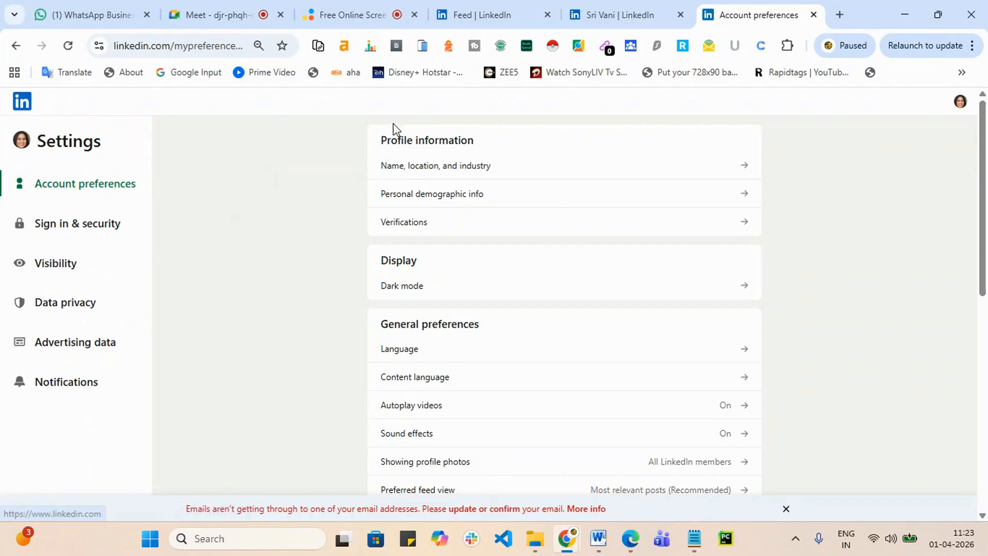
# Step: Look at the Notifications settings, then return to the LinkedIn profile page
pyautogui.click(68, 381)
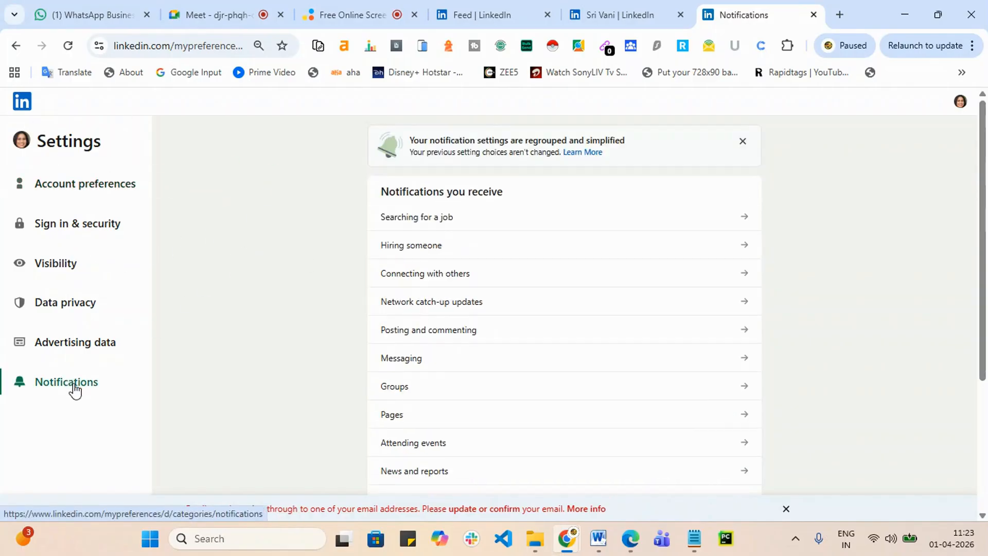
pyautogui.scroll(-1, 221, 380)
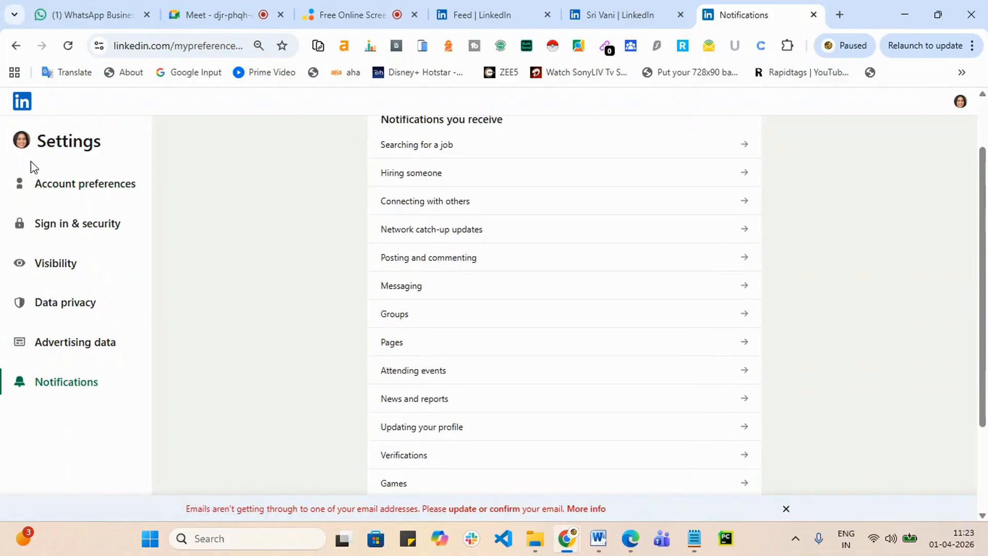
pyautogui.click(18, 46)
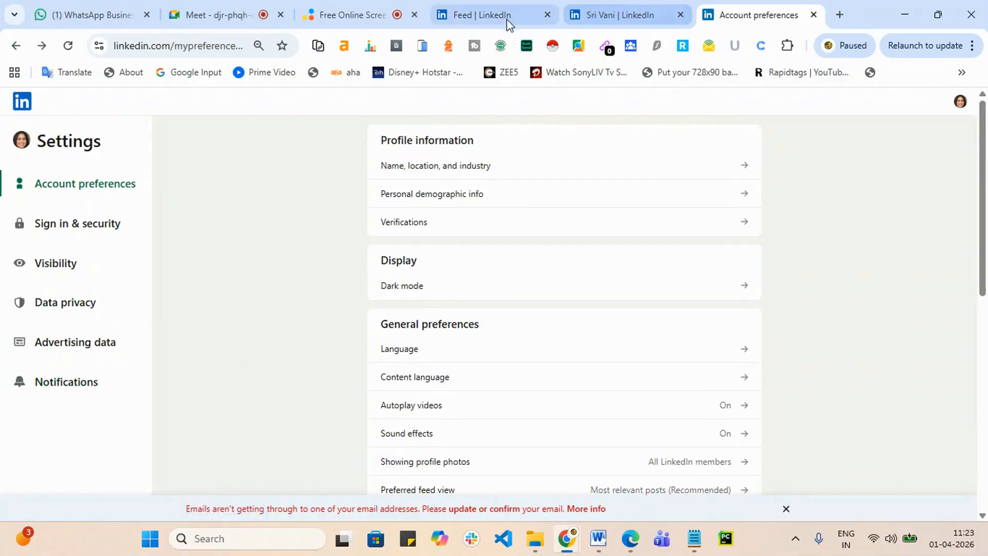
pyautogui.click(460, 20)
pyautogui.click(628, 10)
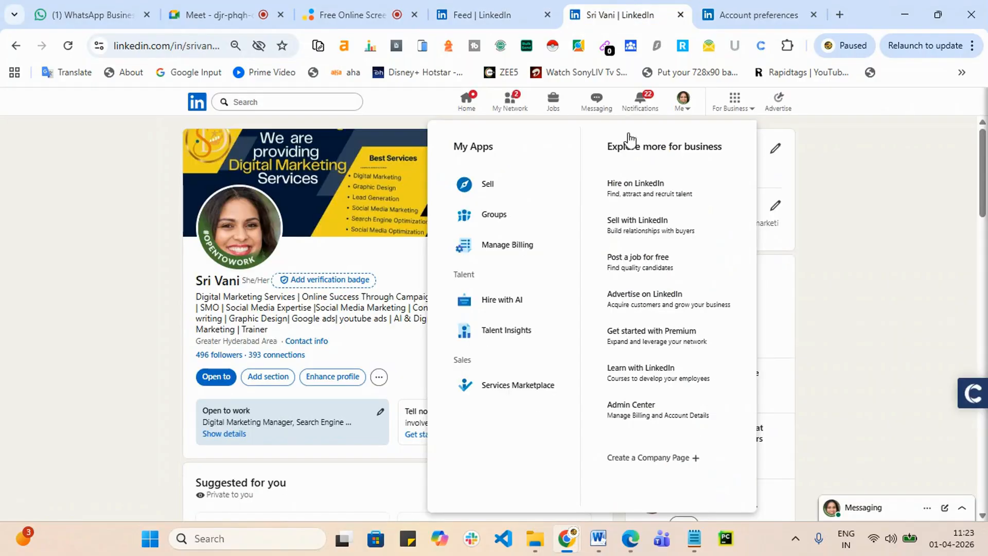
# Step: Admit all waiting guests into the Google Meet call, then return to LinkedIn
pyautogui.click(191, 11)
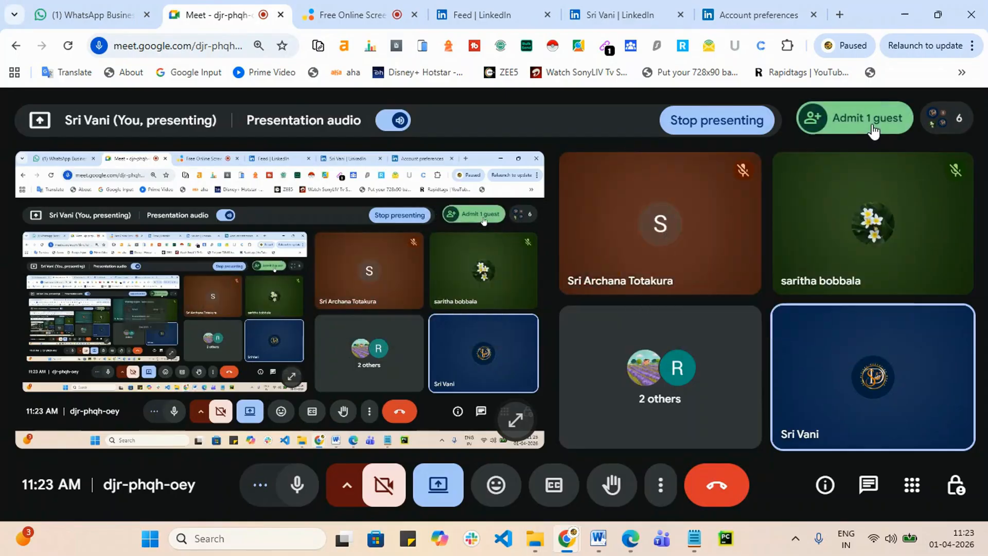
pyautogui.click(855, 126)
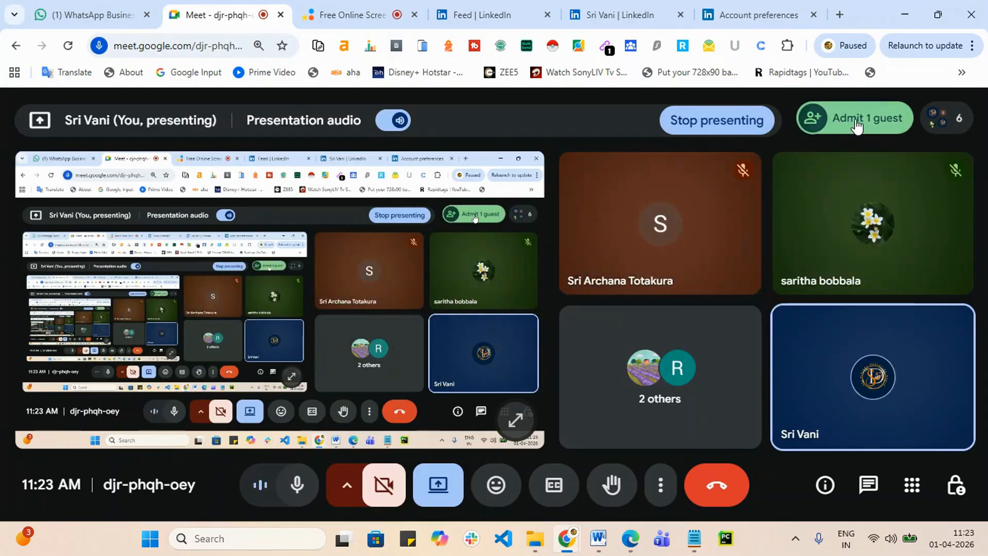
pyautogui.scroll(-3, 861, 372)
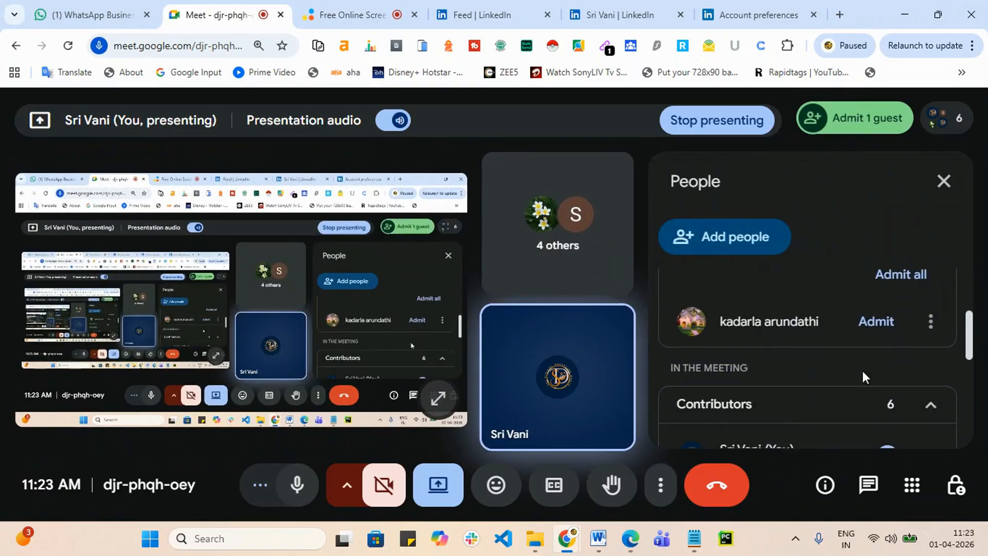
pyautogui.click(914, 274)
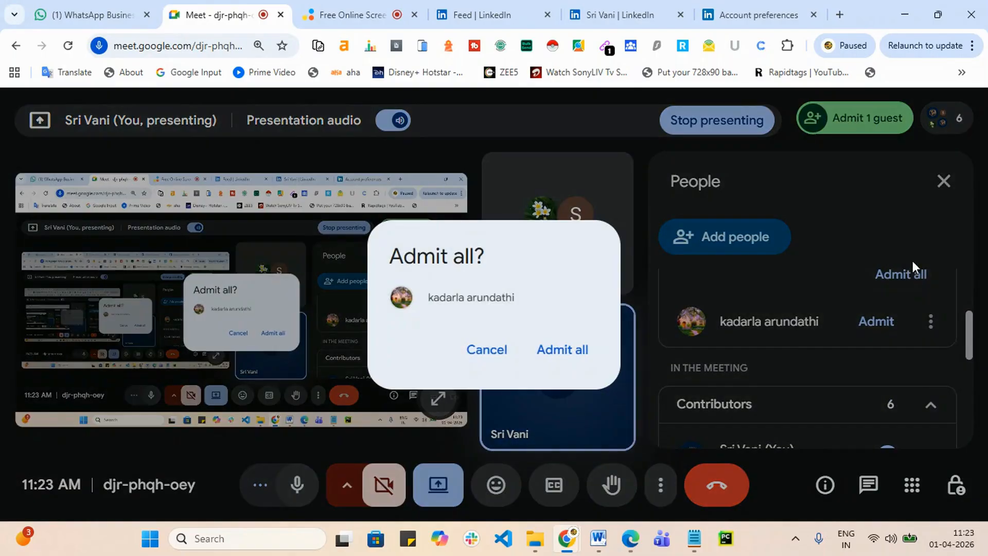
pyautogui.click(570, 353)
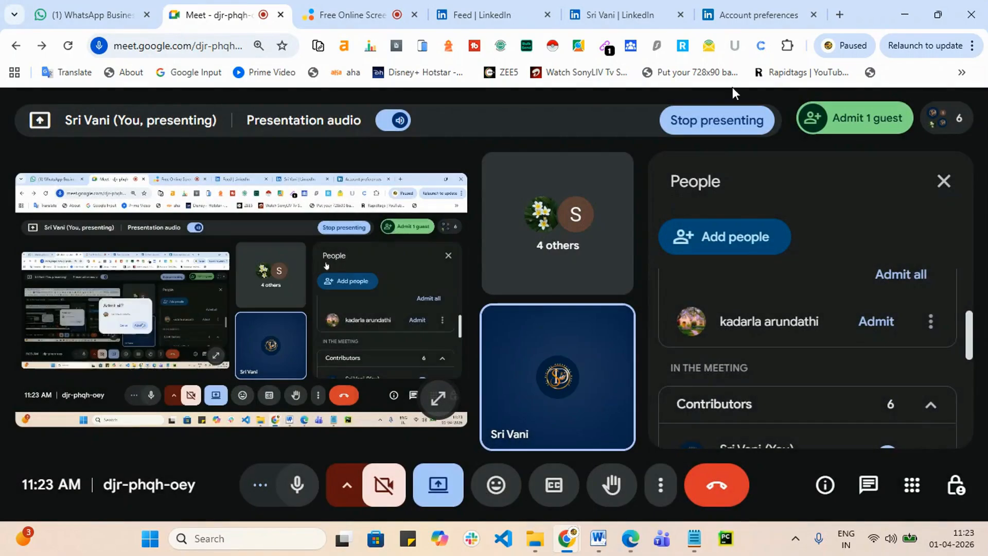
pyautogui.click(744, 15)
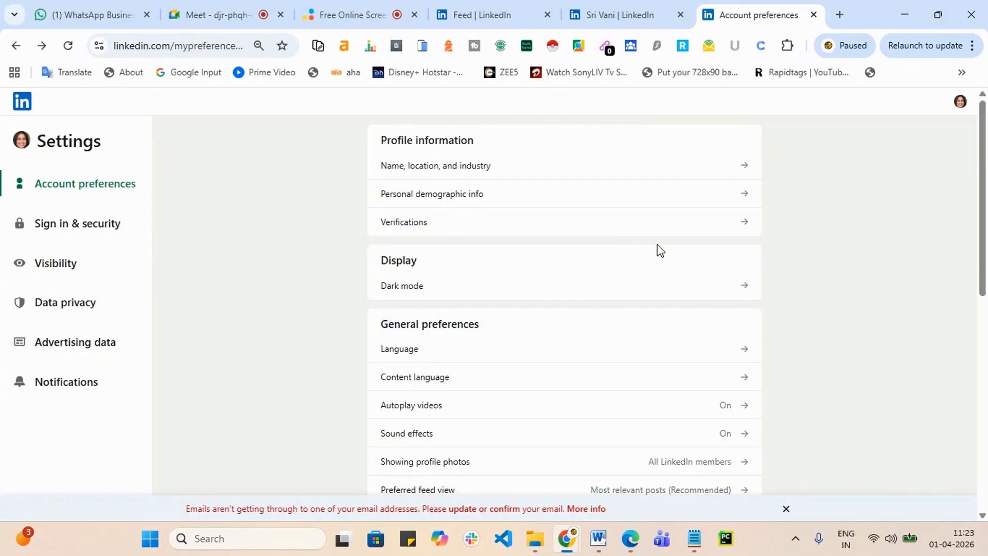
# Step: Retry Create a Company Page and follow the warning to the Email addresses settings
pyautogui.click(602, 16)
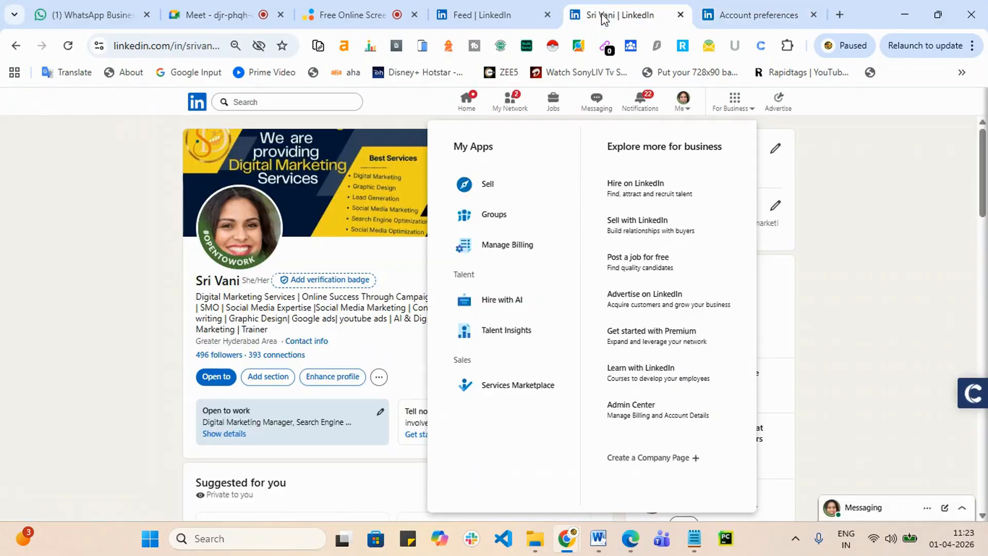
pyautogui.click(645, 459)
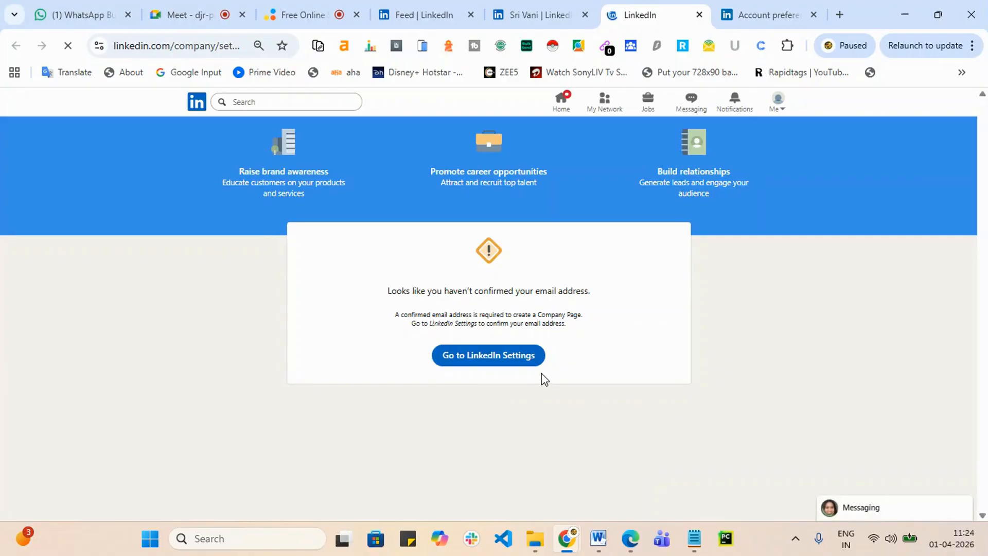
pyautogui.click(507, 359)
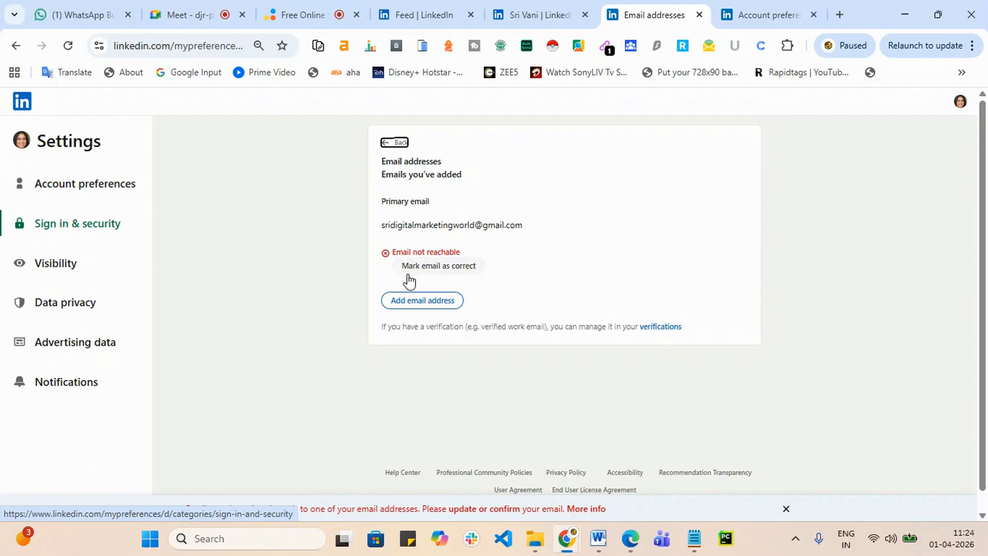
# Step: Mark the primary email as correct using the saved password and PIN, requesting a verification code
pyautogui.click(440, 273)
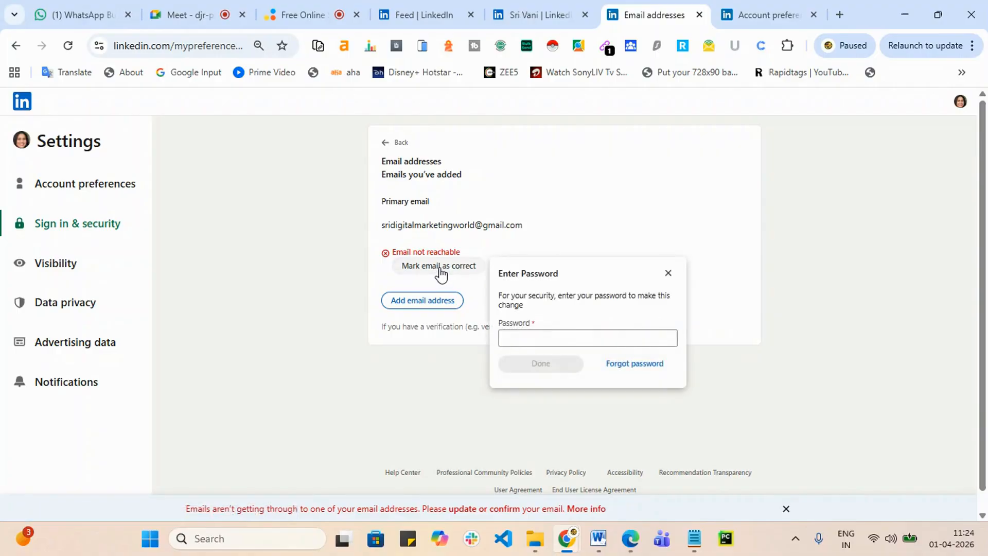
pyautogui.click(558, 338)
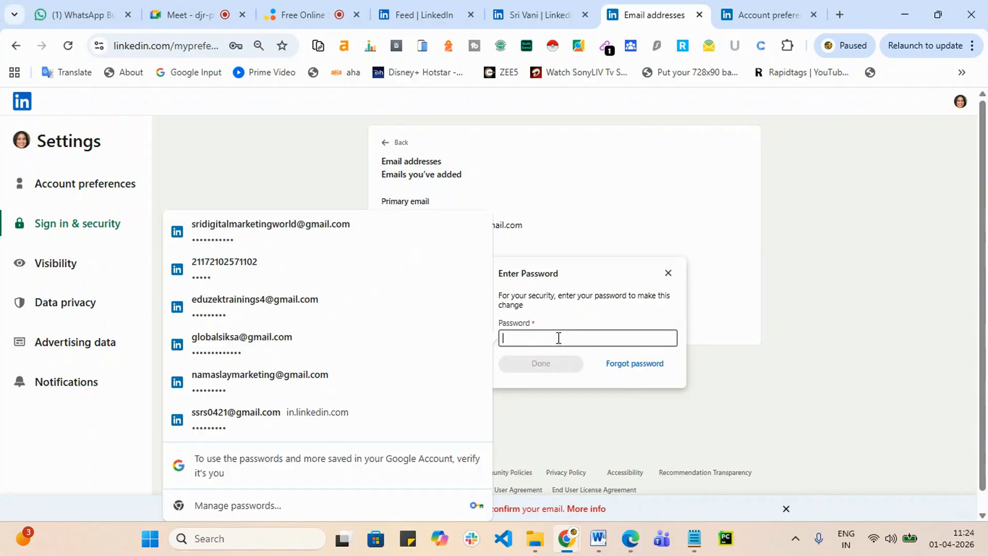
pyautogui.click(372, 221)
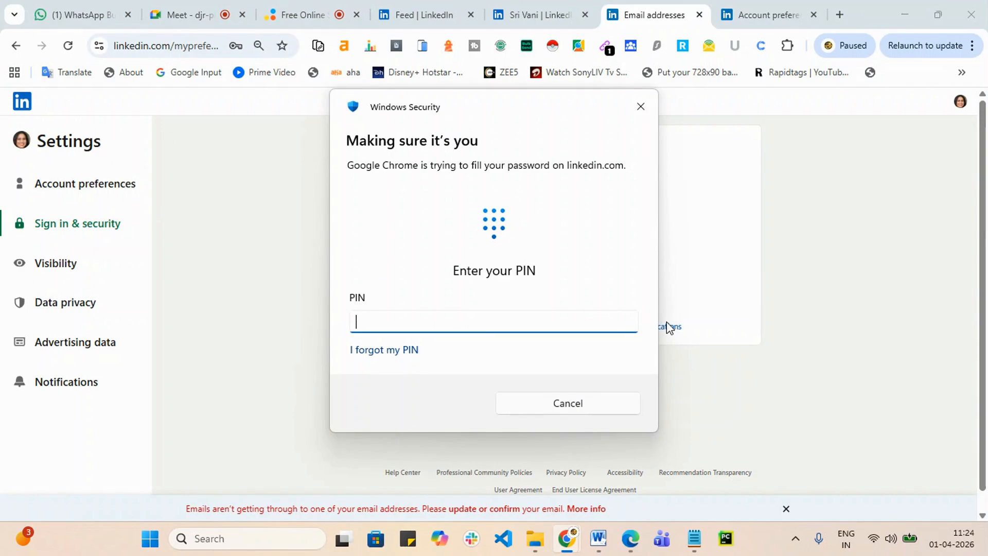
pyautogui.write('••••')
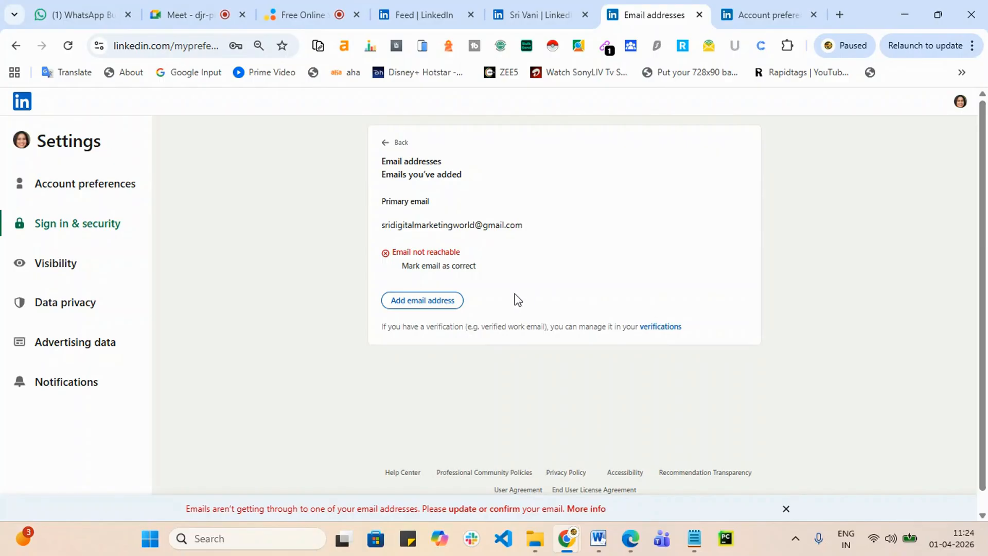
pyautogui.click(418, 309)
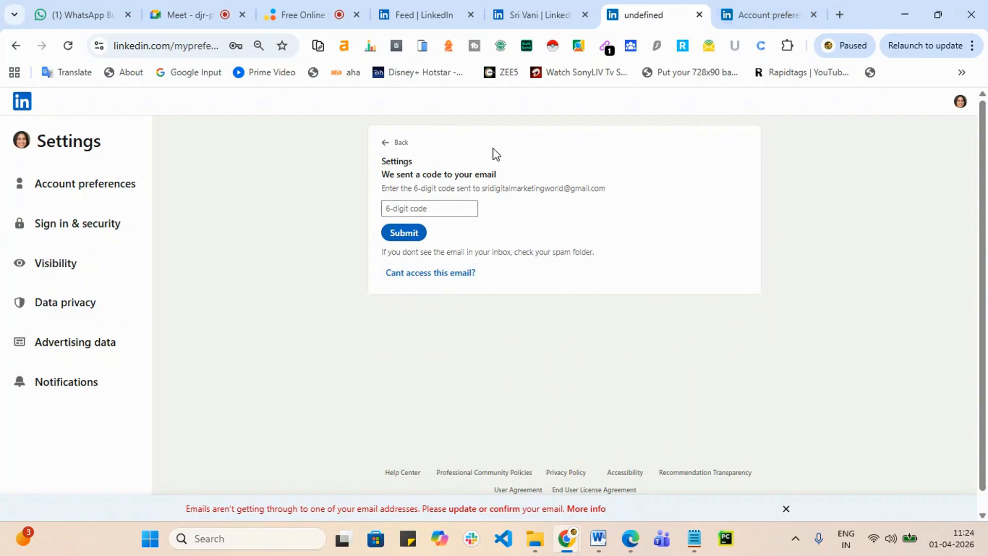
pyautogui.click(631, 538)
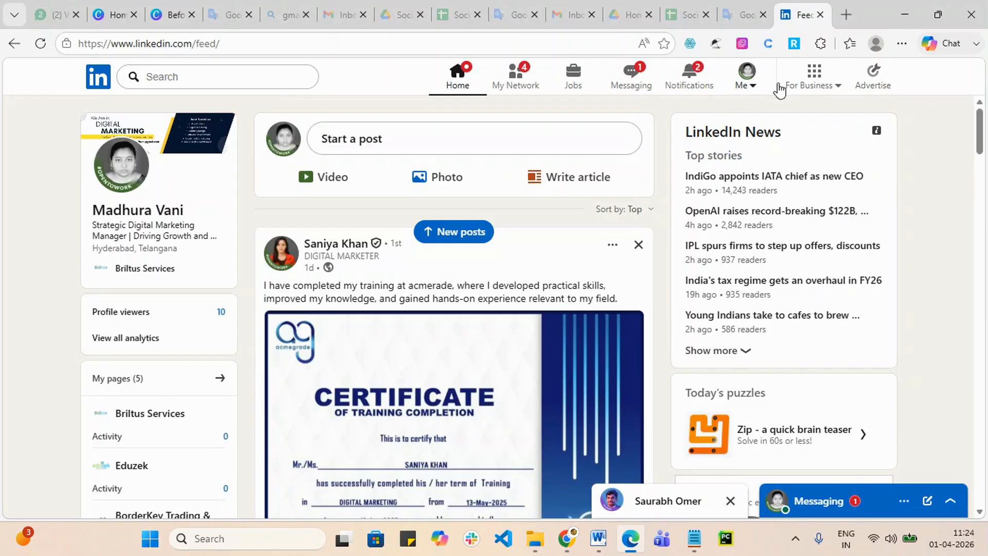
# Step: In Edge, start Create a Company Page from For Business and pick the Company page type
pyautogui.click(839, 93)
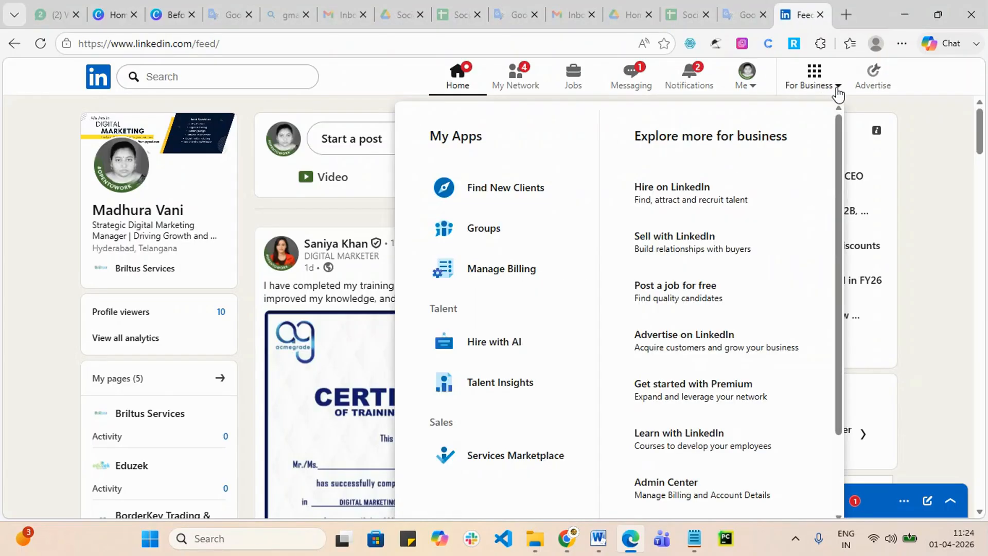
pyautogui.scroll(-2, 742, 360)
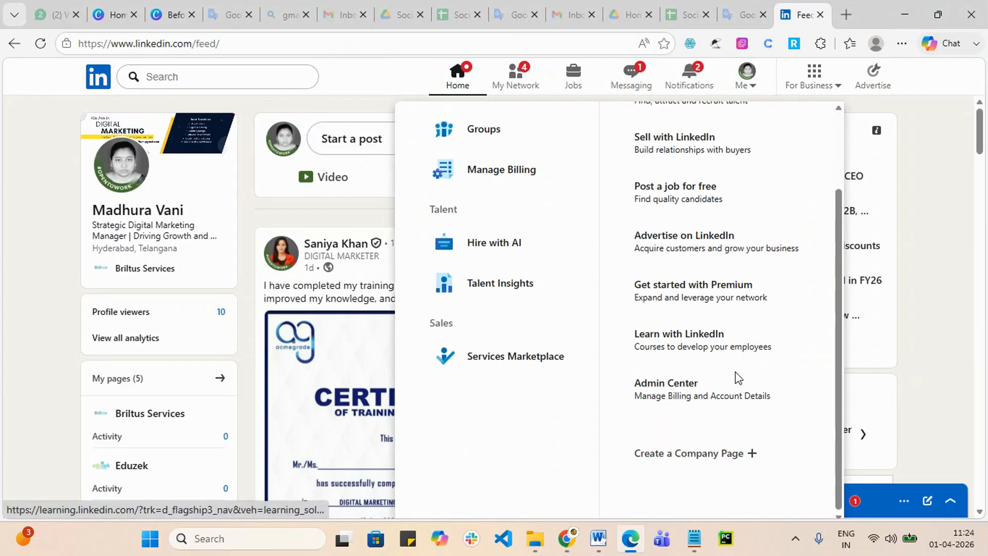
pyautogui.click(711, 462)
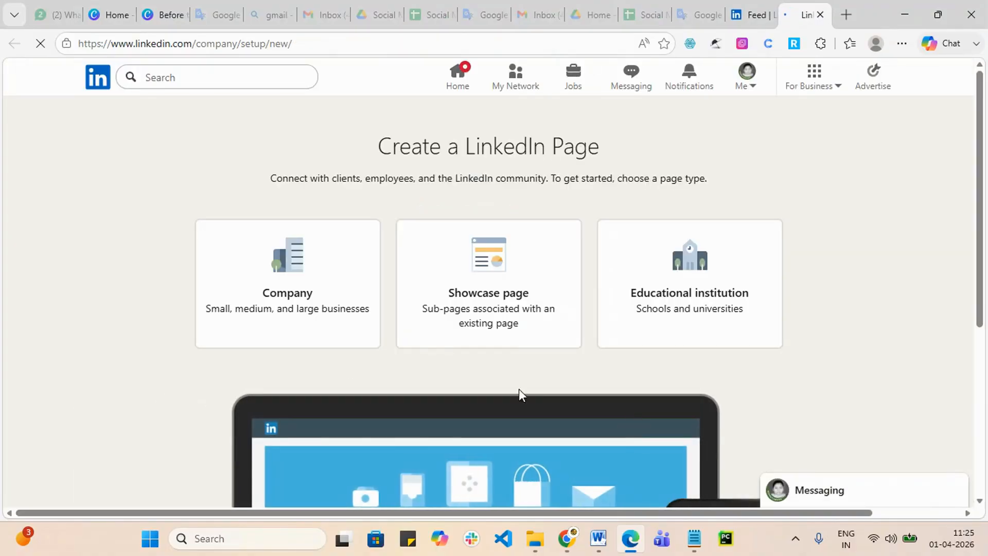
pyautogui.scroll(-3, 417, 258)
pyautogui.scroll(-3, 829, 443)
pyautogui.scroll(6, 417, 335)
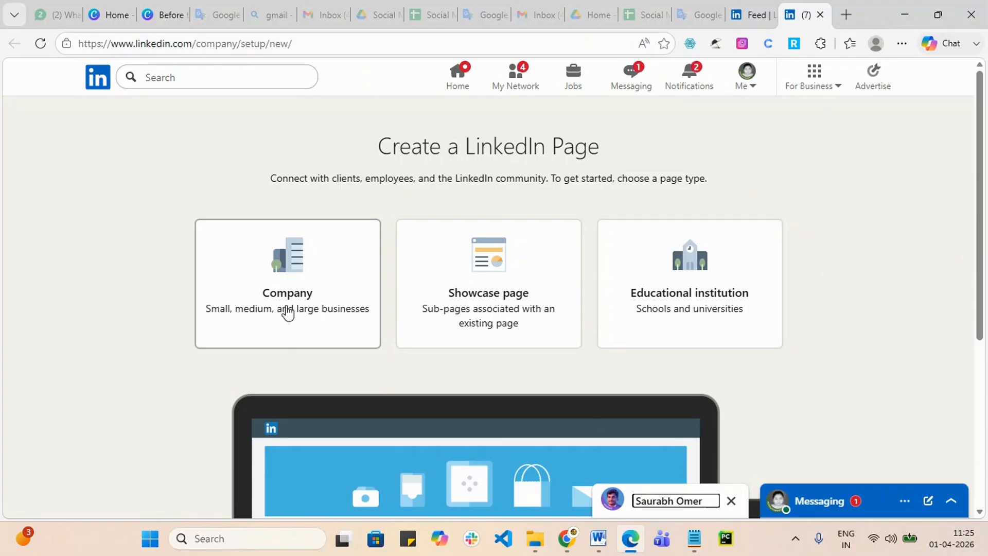
pyautogui.click(288, 312)
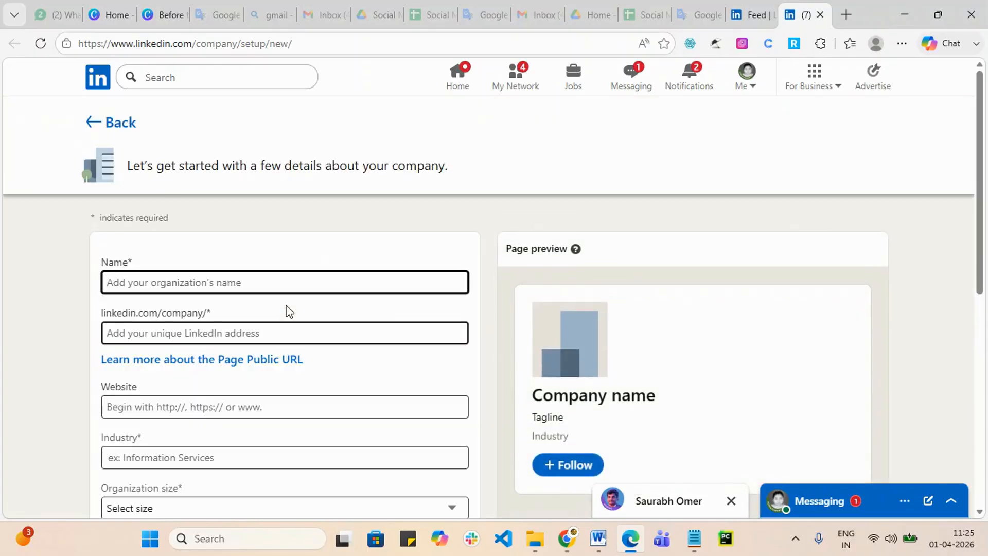
# Step: Name the page Srishatraining with the public URL srishatrainings
pyautogui.scroll(-1, 291, 310)
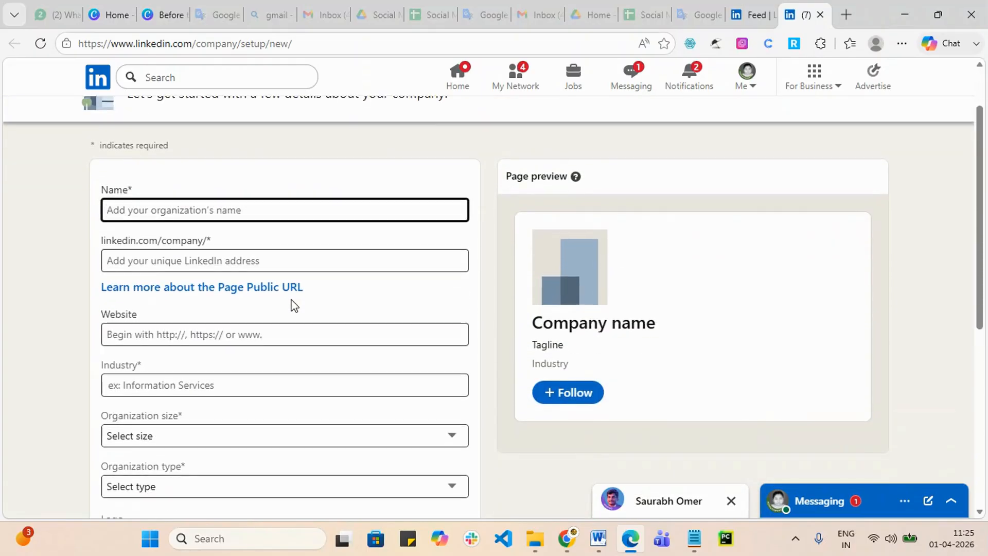
pyautogui.click(316, 213)
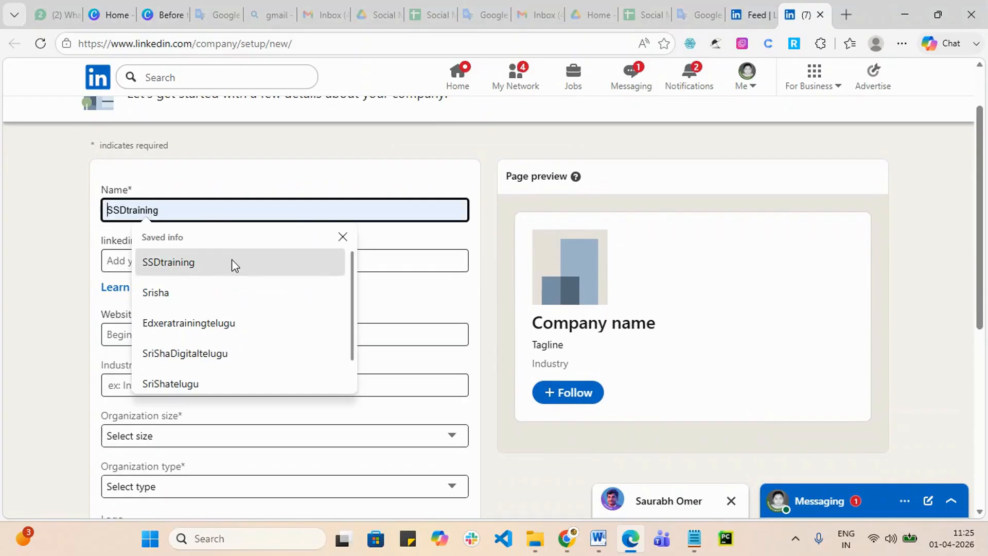
pyautogui.click(222, 294)
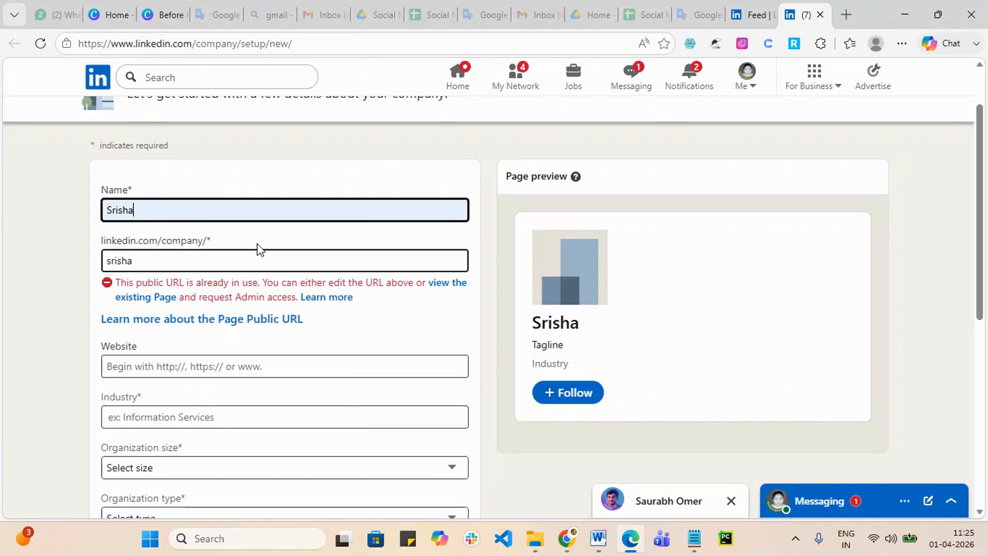
pyautogui.write('training')
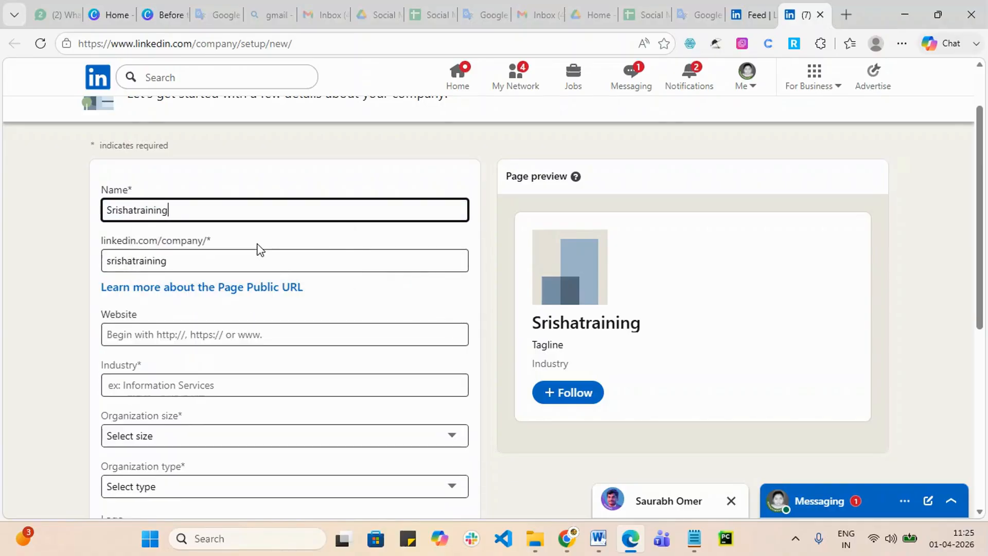
pyautogui.click(205, 262)
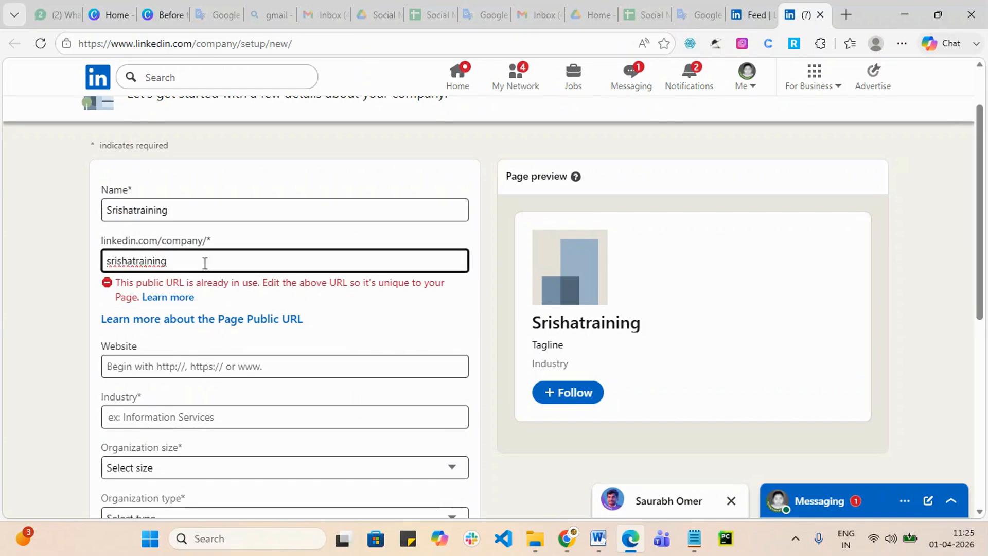
pyautogui.write('s')
pyautogui.click(32, 330)
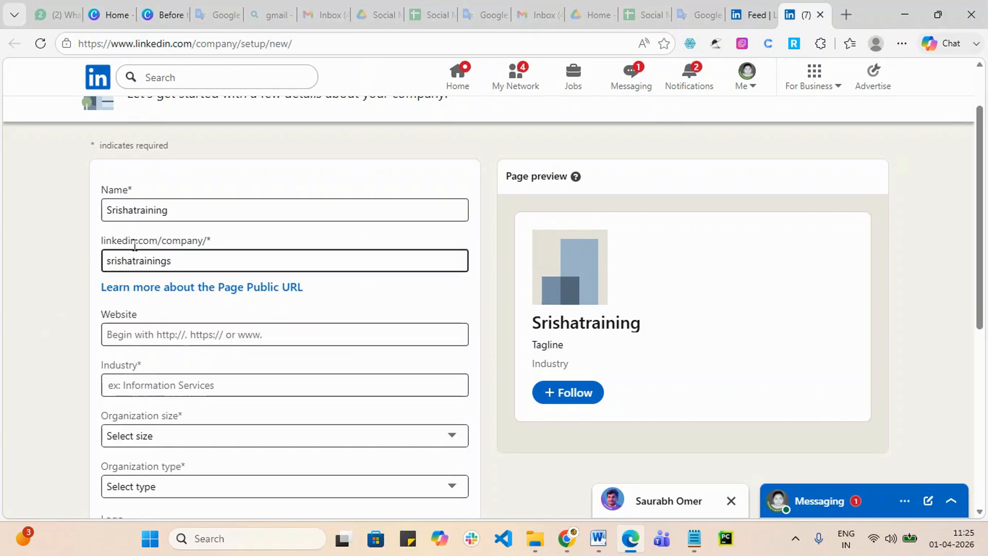
pyautogui.click(198, 209)
pyautogui.click(192, 239)
pyautogui.click(194, 207)
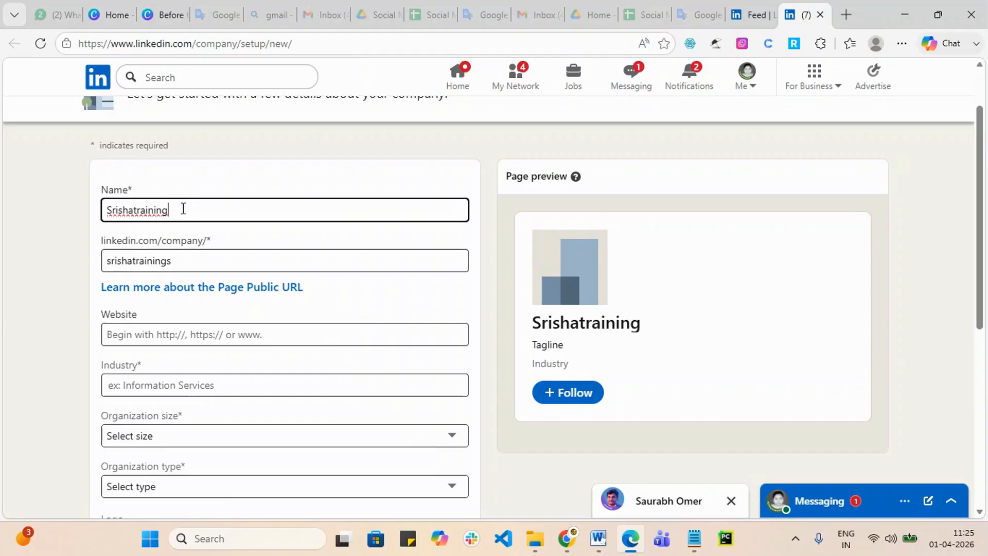
pyautogui.moveTo(182, 208); pyautogui.dragTo(31, 227)
pyautogui.moveTo(201, 256); pyautogui.dragTo(96, 260)
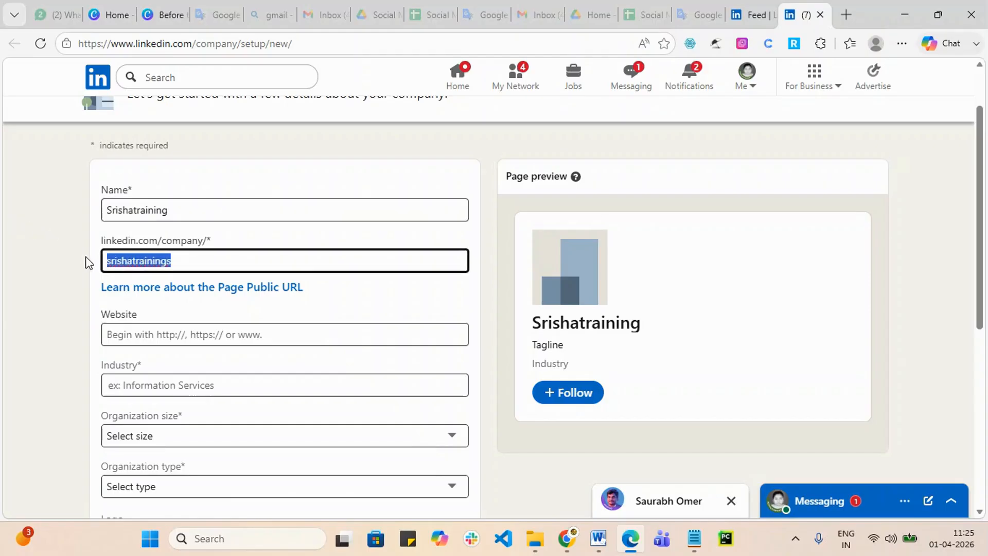
pyautogui.scroll(-2, 483, 363)
pyautogui.click(237, 256)
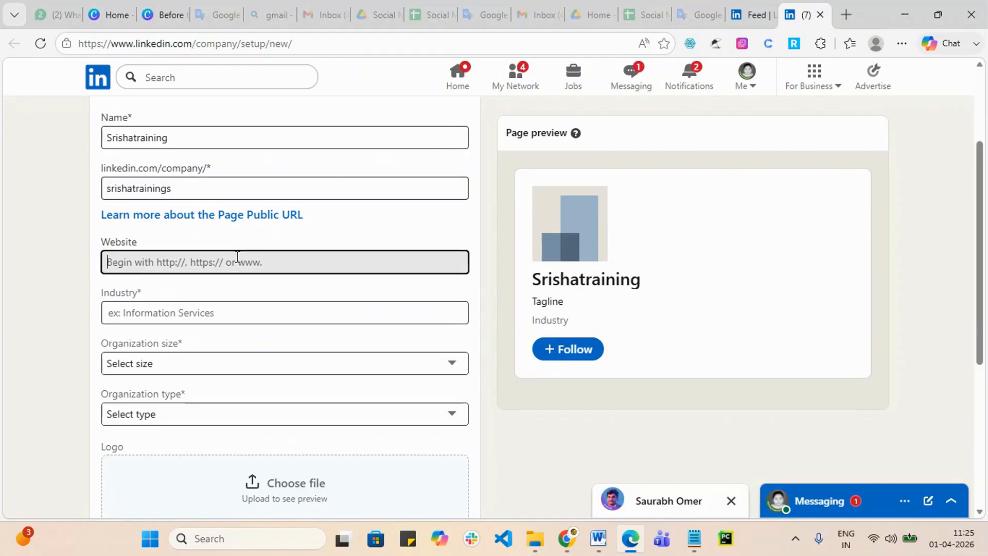
pyautogui.click(215, 324)
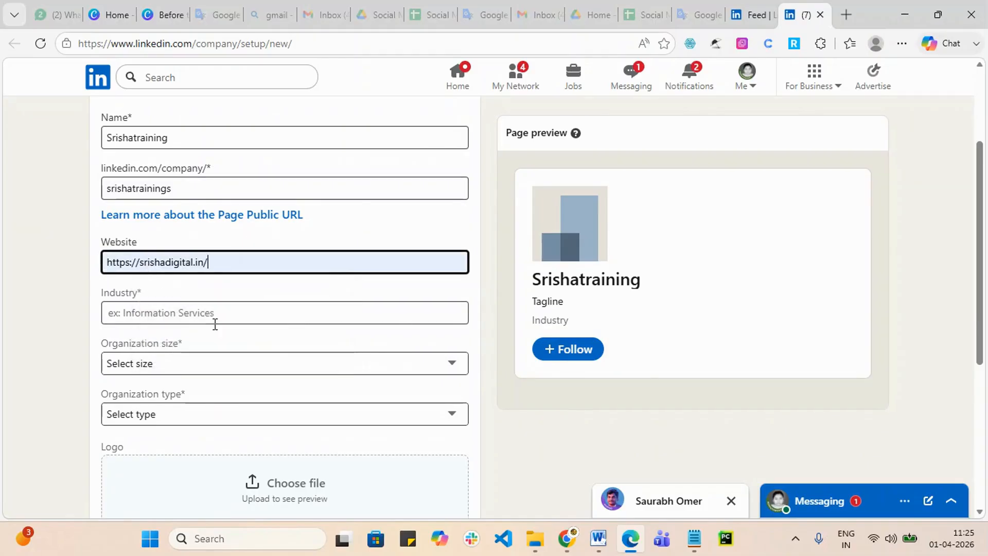
pyautogui.click(245, 317)
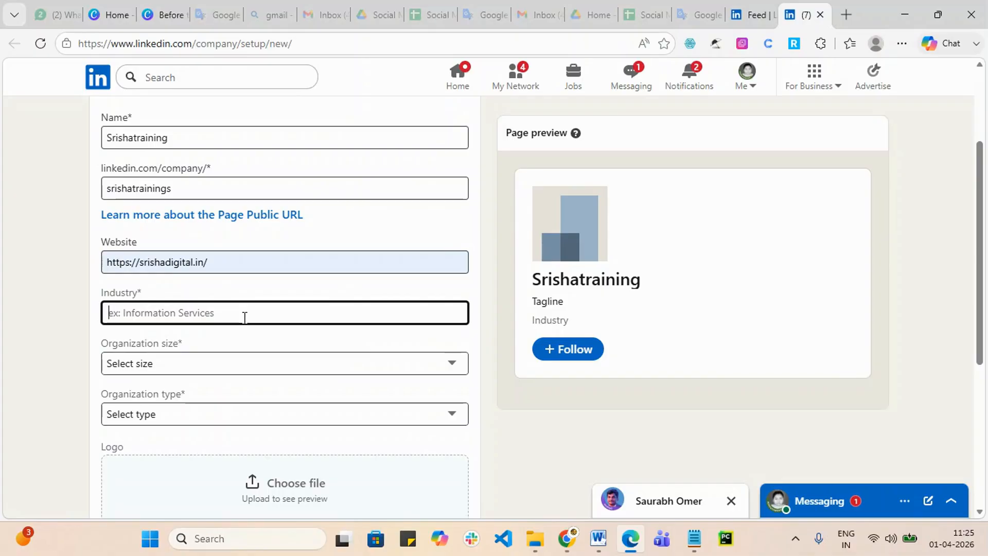
pyautogui.write('educ')
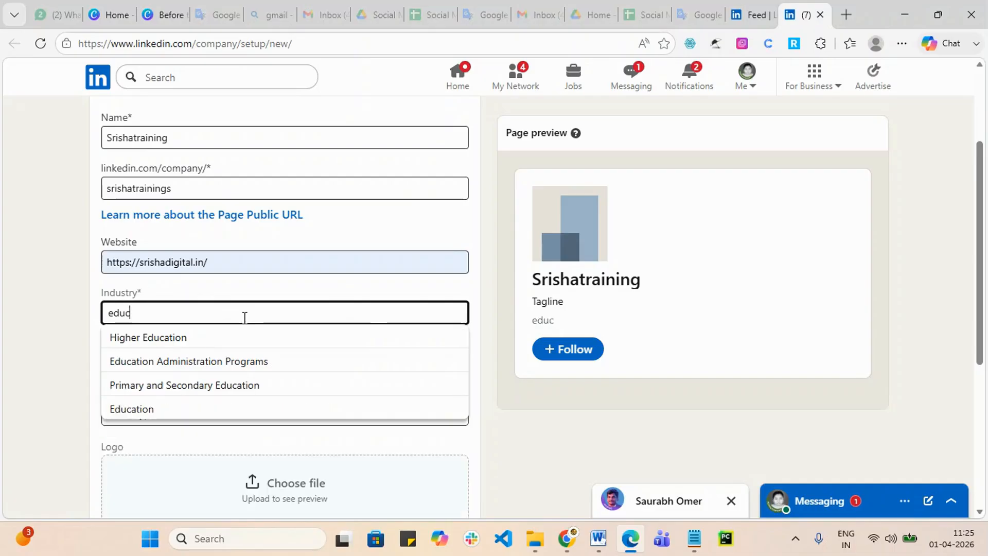
pyautogui.click(174, 409)
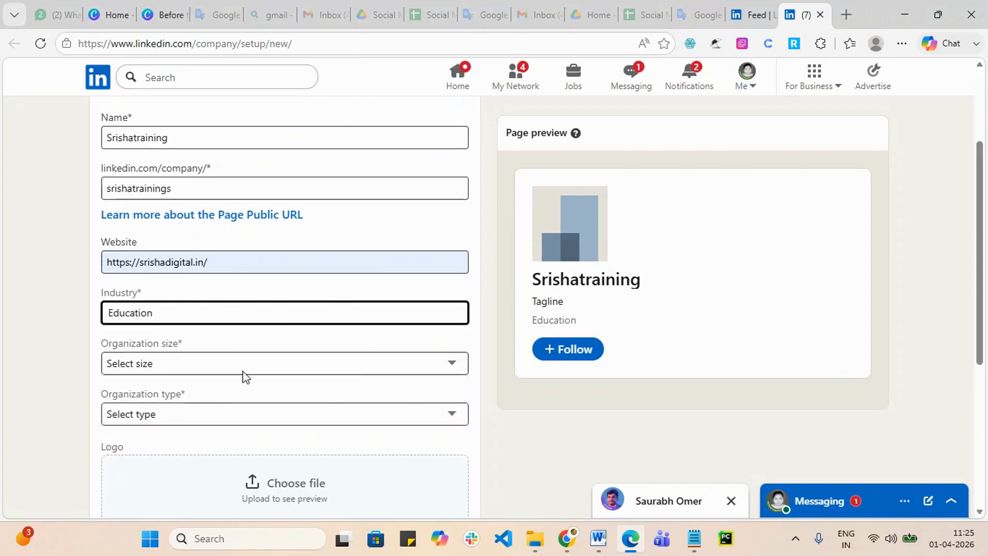
# Step: Choose organization size 2–10 employees and organization type Self-employed
pyautogui.click(181, 363)
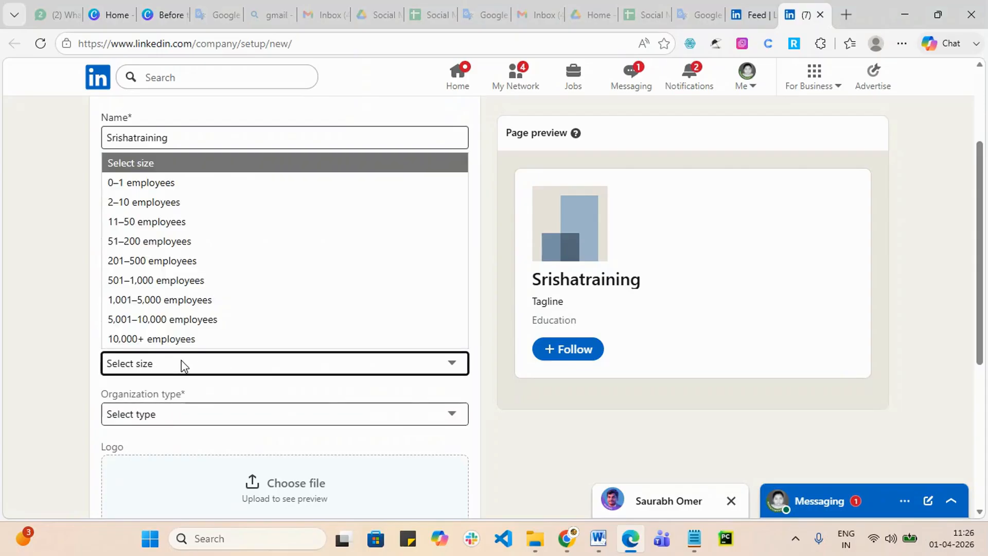
pyautogui.click(181, 202)
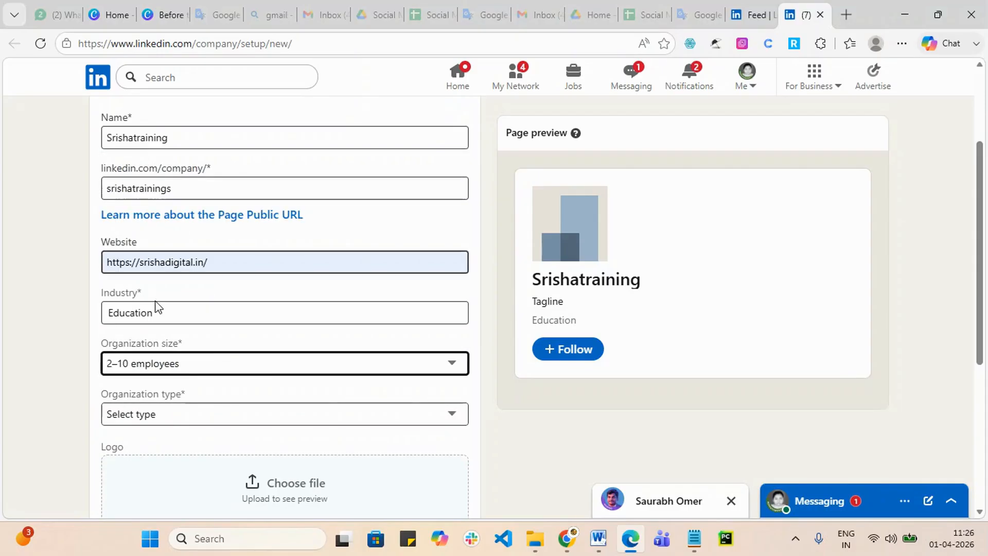
pyautogui.scroll(-3, 84, 407)
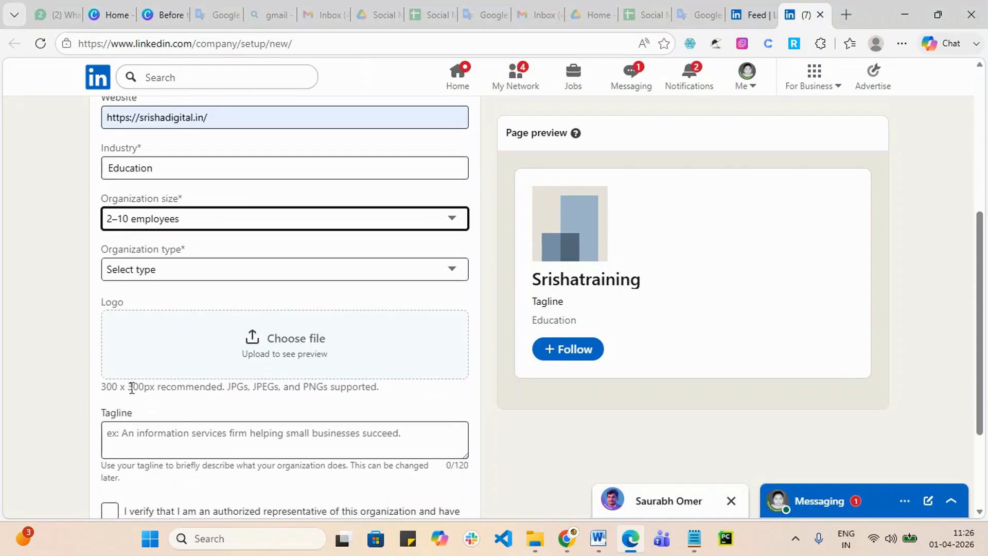
pyautogui.click(211, 273)
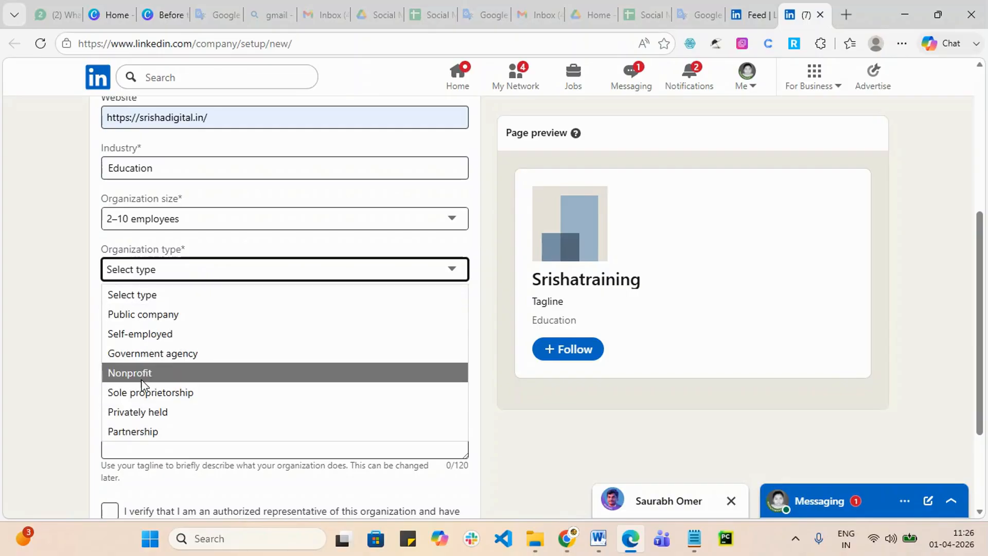
pyautogui.click(147, 334)
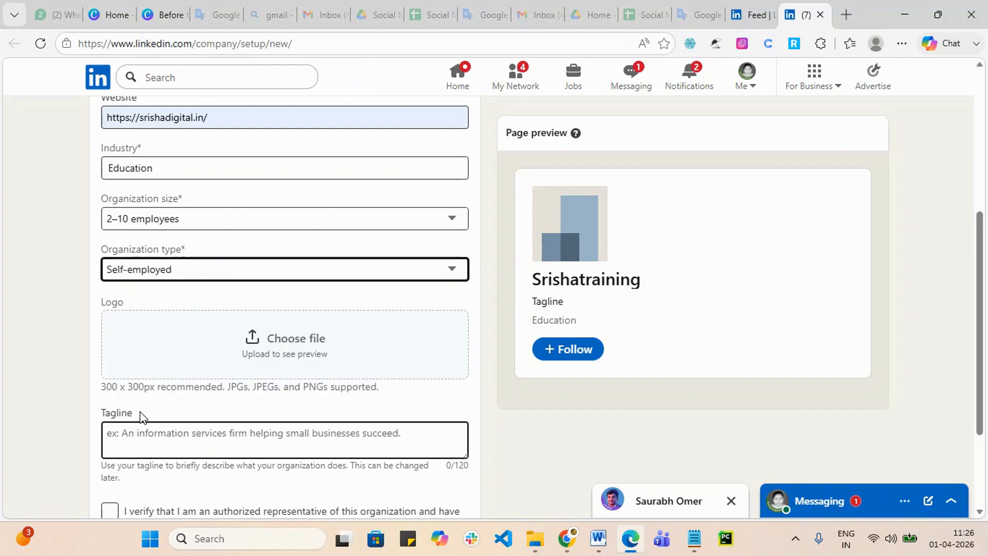
# Step: Upload the blue mascot ChatGPT image from Downloads as the page logo
pyautogui.click(287, 350)
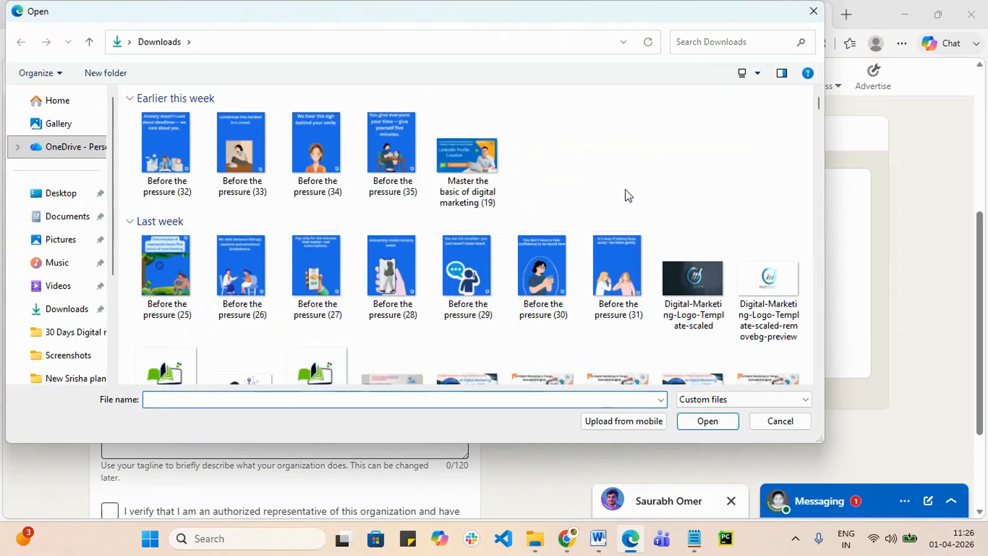
pyautogui.scroll(-10, 626, 188)
pyautogui.scroll(3, 610, 288)
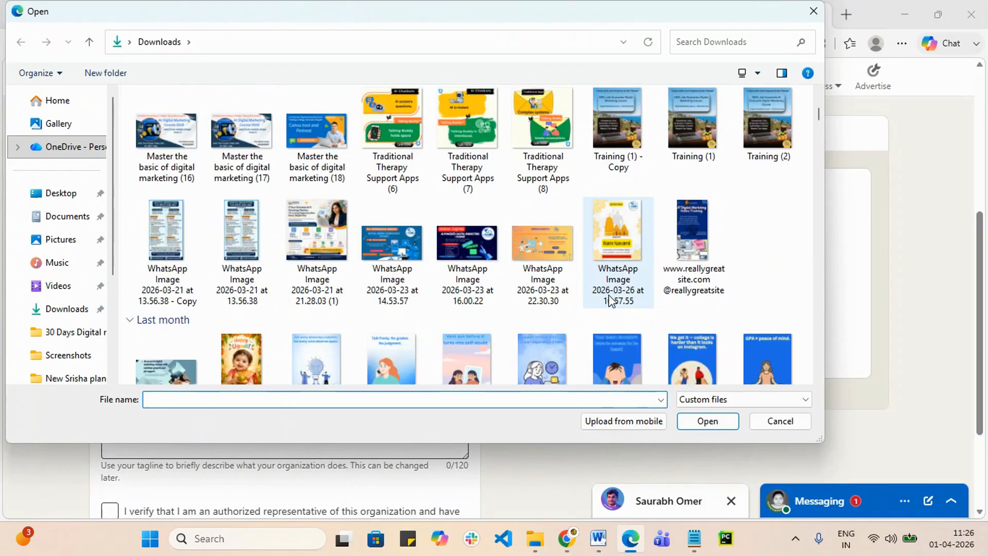
pyautogui.scroll(-15, 610, 301)
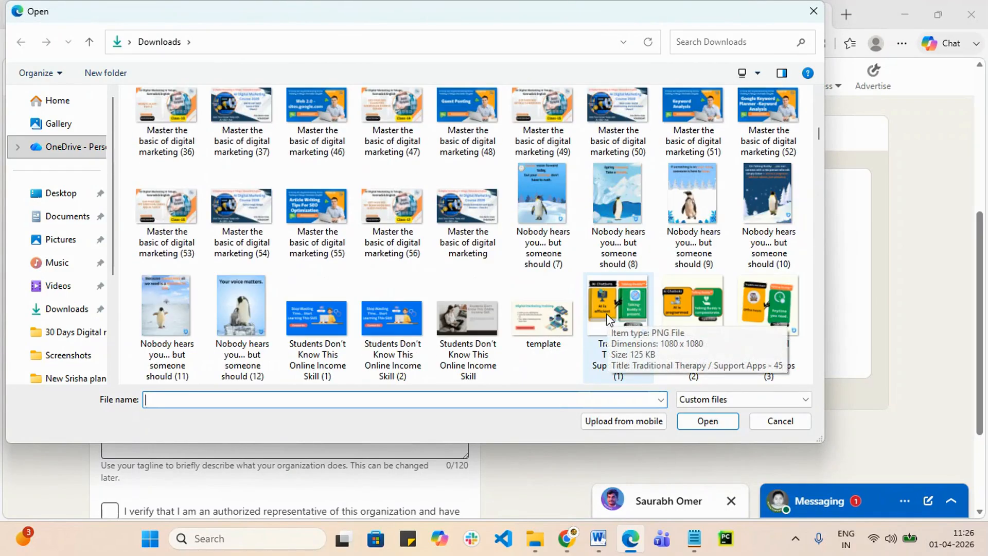
pyautogui.scroll(-10, 608, 319)
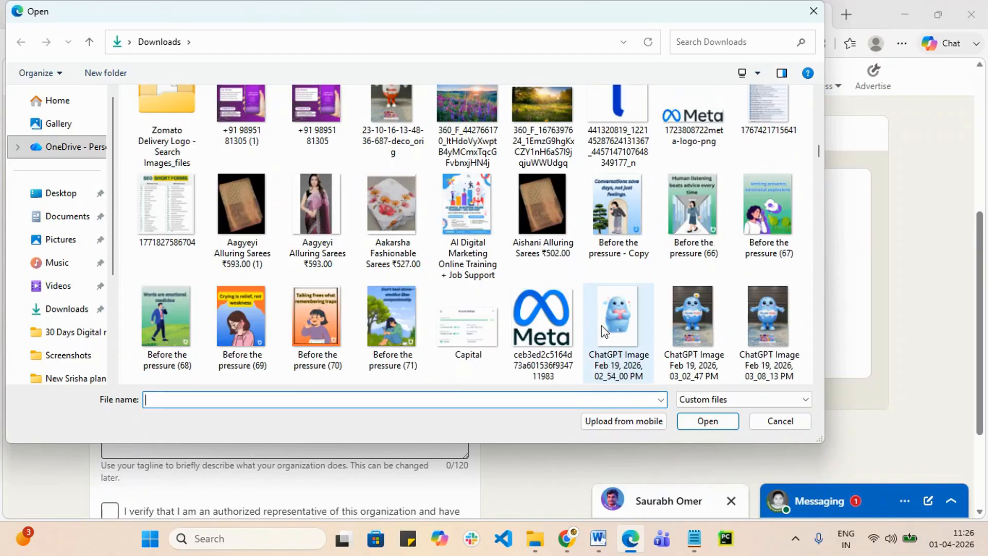
pyautogui.scroll(-1, 607, 306)
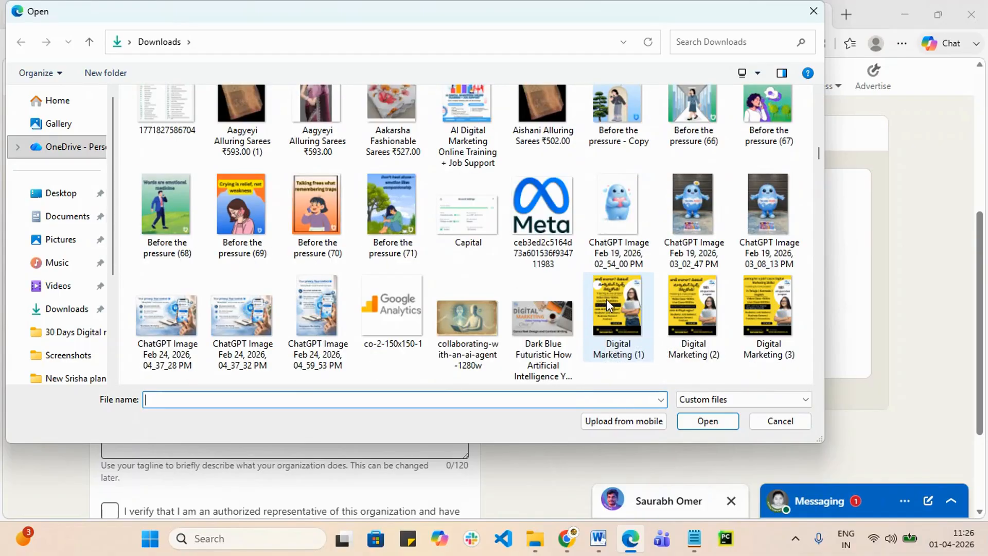
pyautogui.click(626, 223)
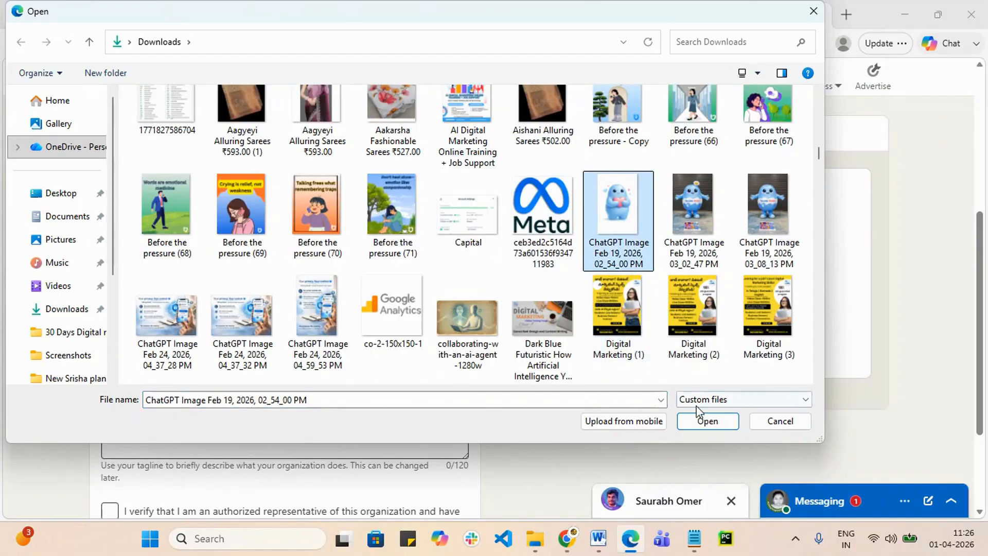
pyautogui.click(707, 419)
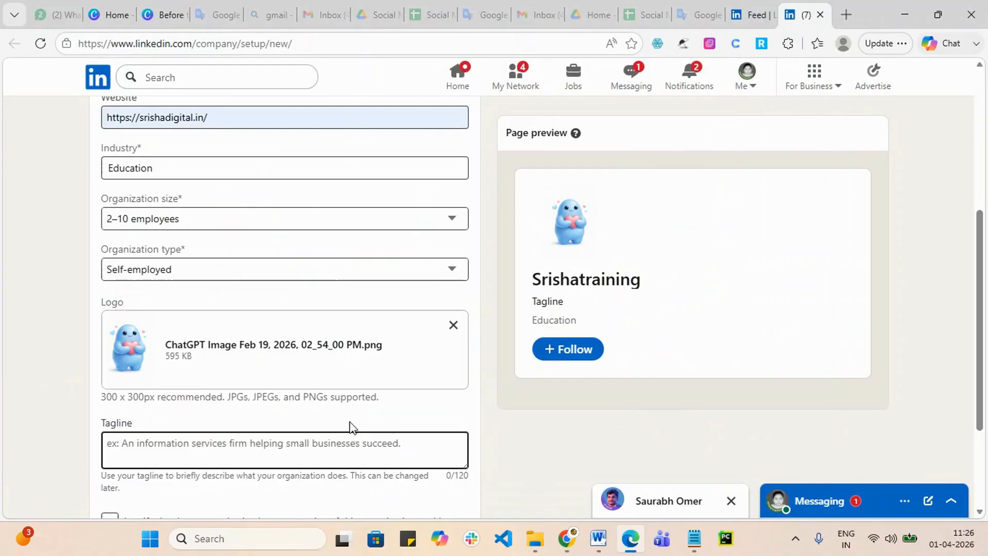
# Step: Confirm being an authorized representative and create the Srishatraining page
pyautogui.scroll(-1, 350, 426)
pyautogui.click(152, 368)
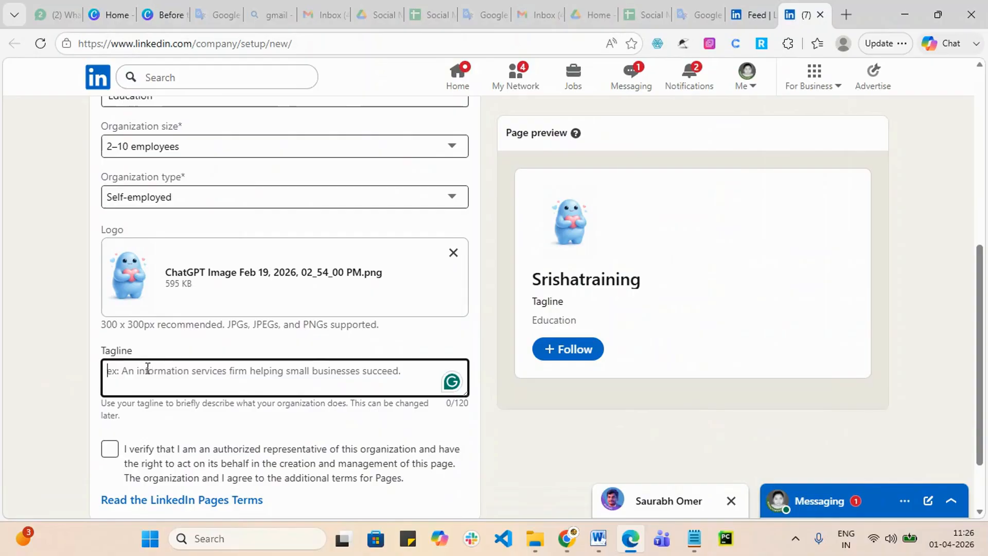
pyautogui.scroll(-1, 155, 393)
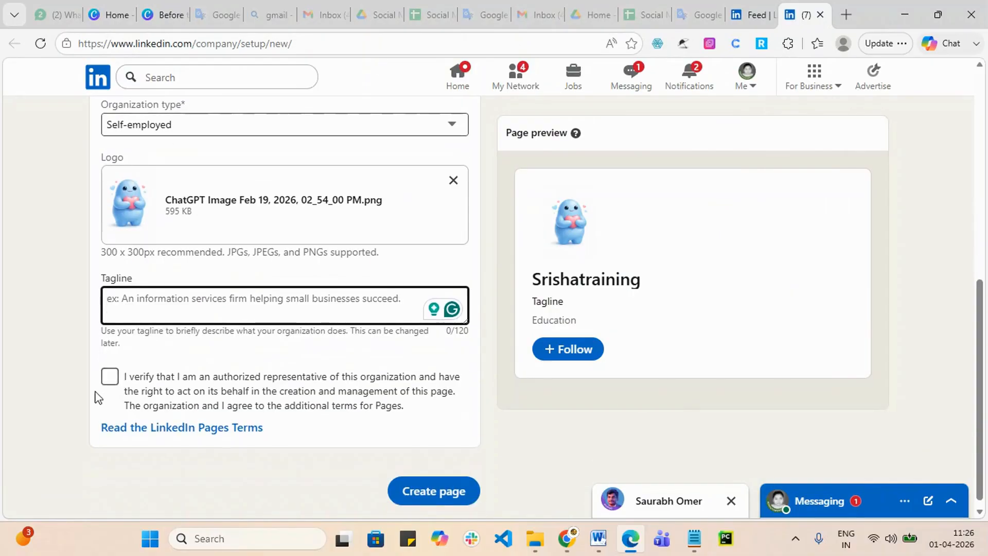
pyautogui.click(110, 376)
pyautogui.click(427, 493)
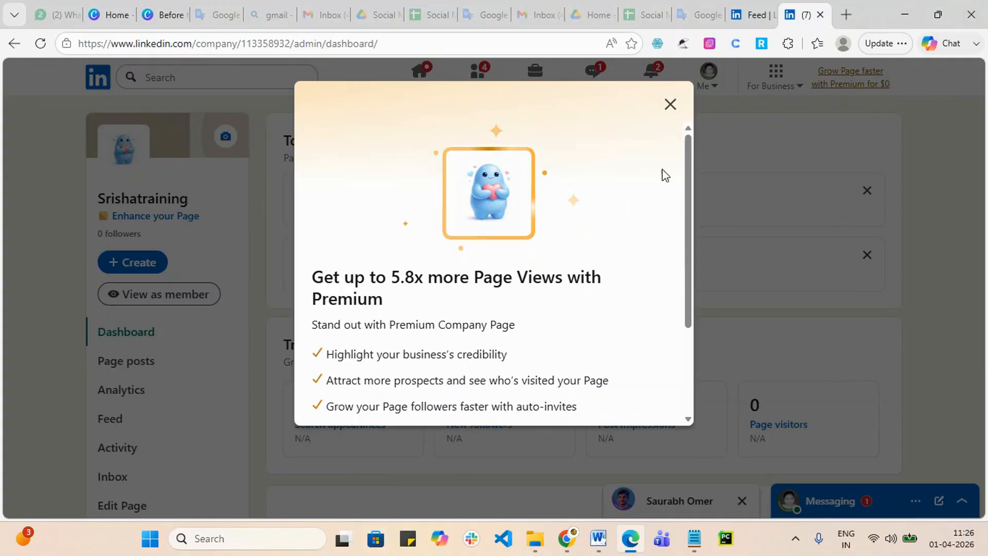
# Step: Dismiss the Premium offer and show the cover image options on the Srishatraining page
pyautogui.click(670, 105)
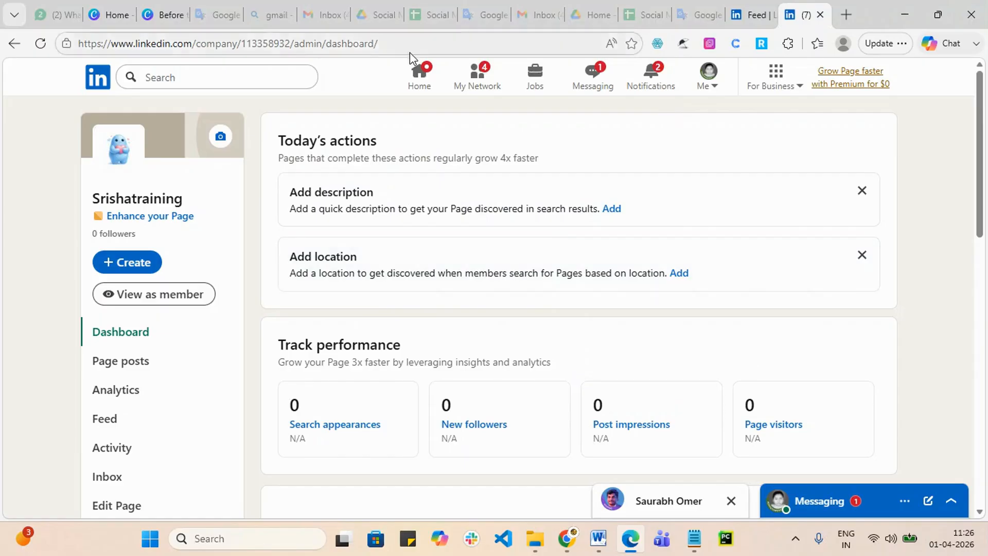
pyautogui.click(220, 137)
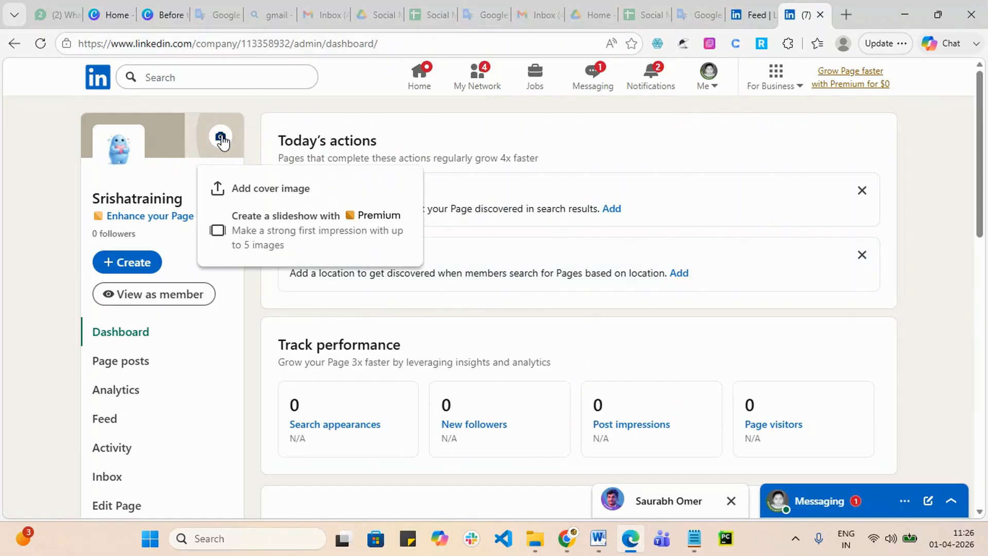
# Step: Start adding a cover image and choose to upload a photo from the computer
pyautogui.click(266, 187)
pyautogui.scroll(-5, 602, 325)
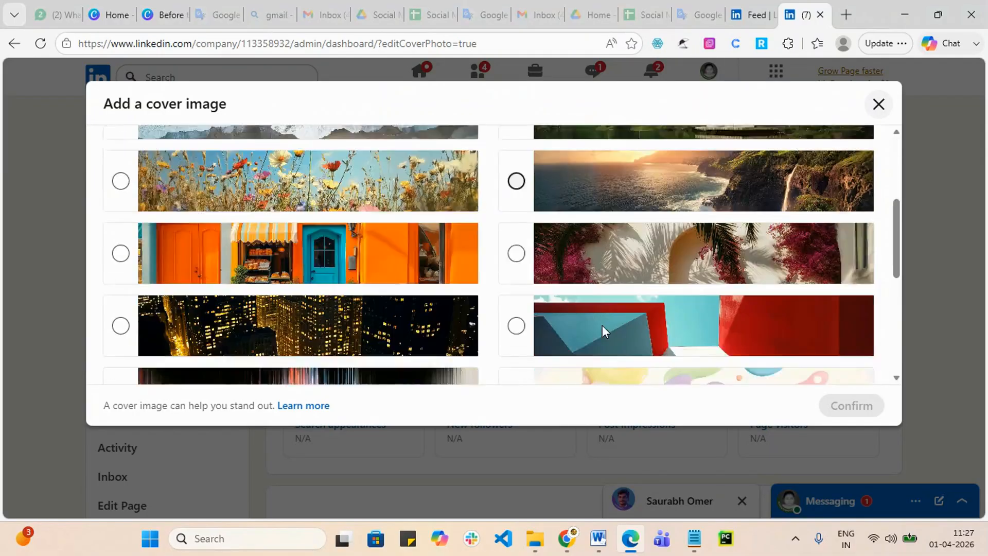
pyautogui.scroll(-3, 603, 325)
pyautogui.scroll(10, 399, 321)
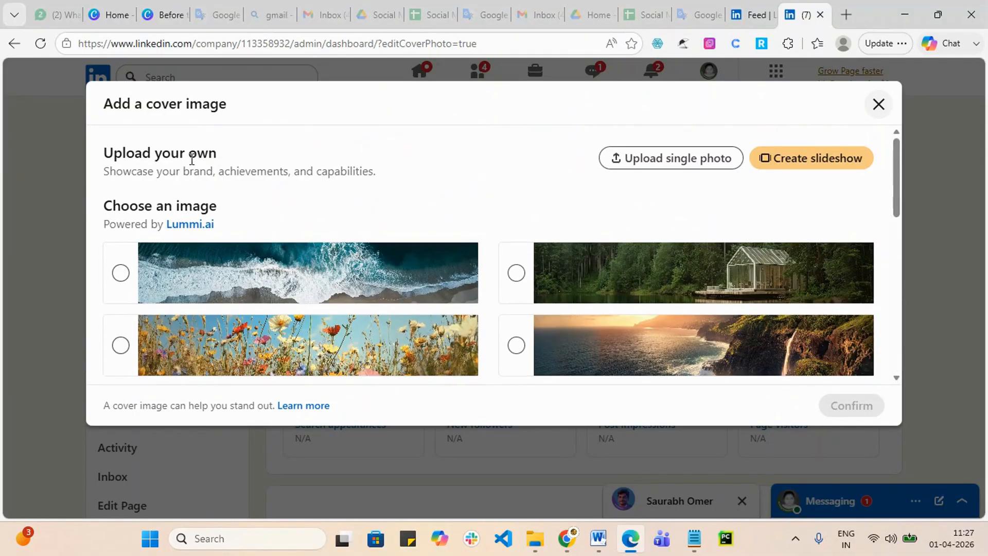
pyautogui.click(681, 163)
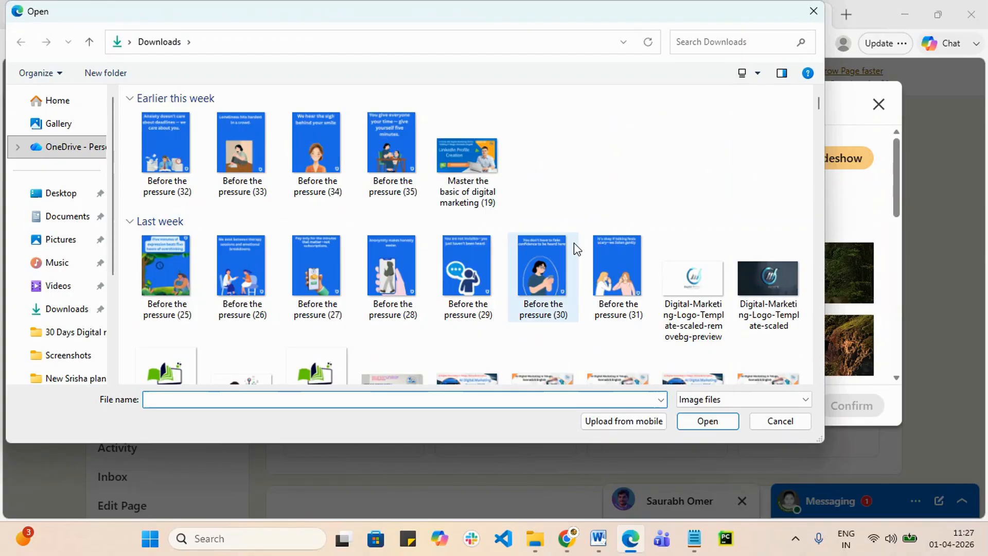
# Step: Pick 'Digital Marketing Online Training' in the Downloads folder and open it as the cover
pyautogui.scroll(-3, 577, 249)
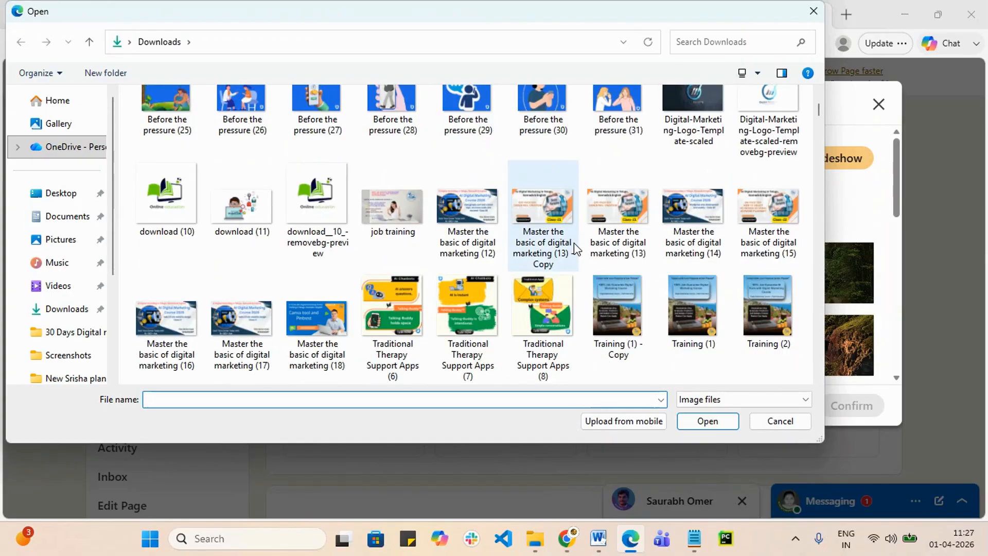
pyautogui.scroll(-2, 573, 242)
pyautogui.scroll(-4, 575, 252)
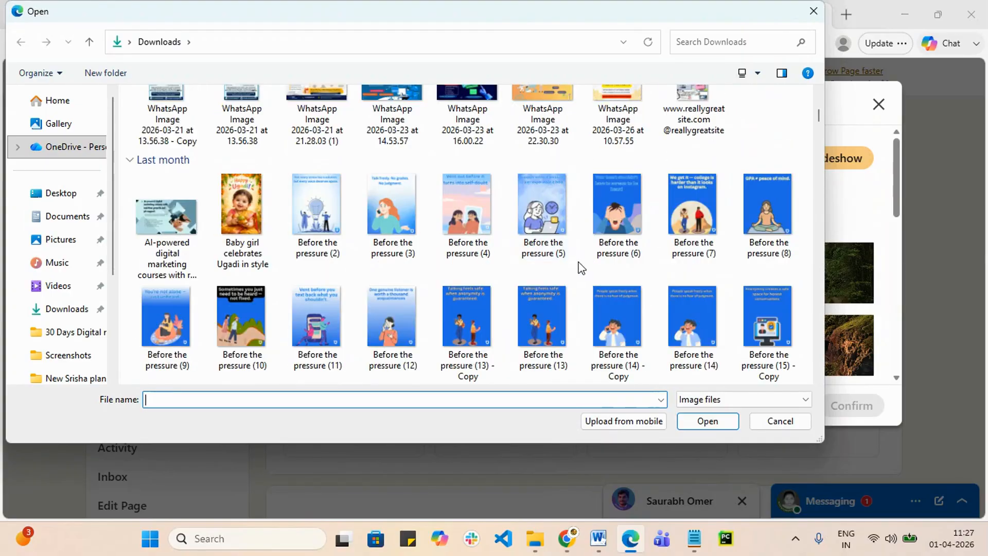
pyautogui.scroll(-5, 594, 287)
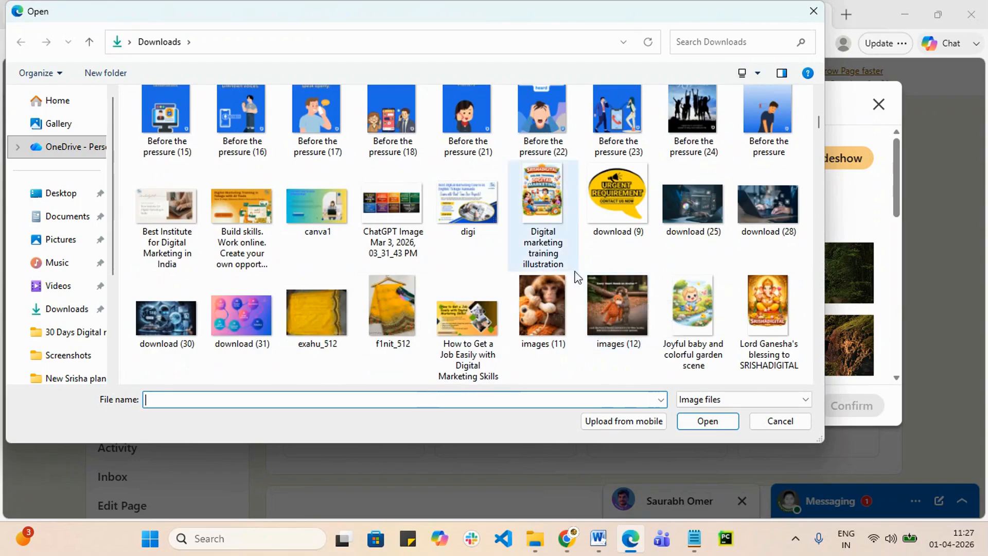
pyautogui.scroll(5, 619, 298)
pyautogui.scroll(4, 621, 304)
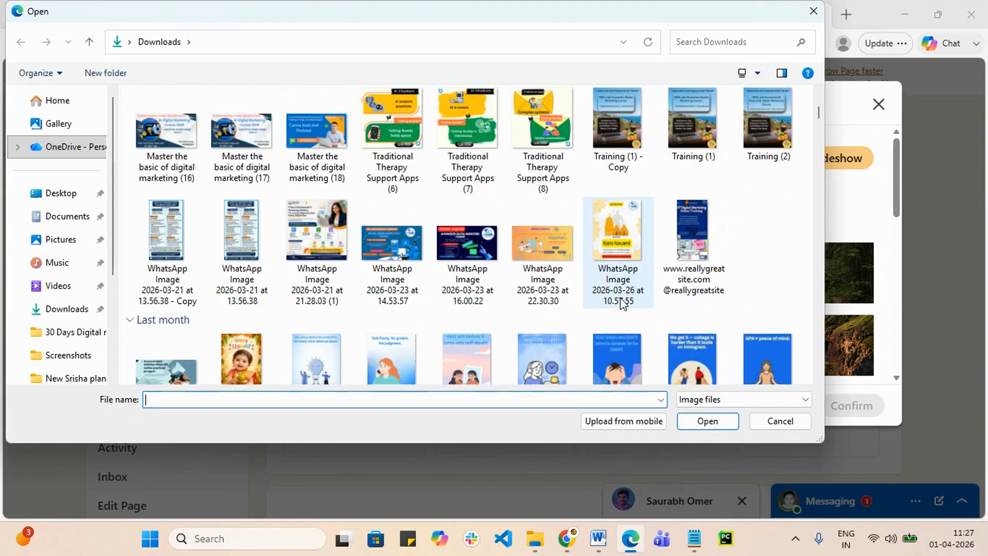
pyautogui.scroll(2, 623, 293)
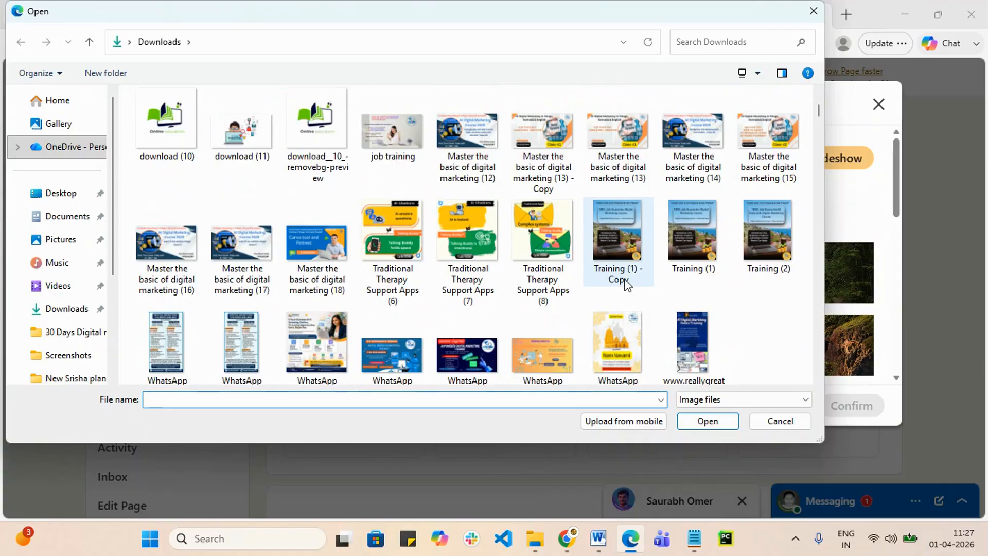
pyautogui.scroll(3, 626, 285)
pyautogui.scroll(-10, 626, 286)
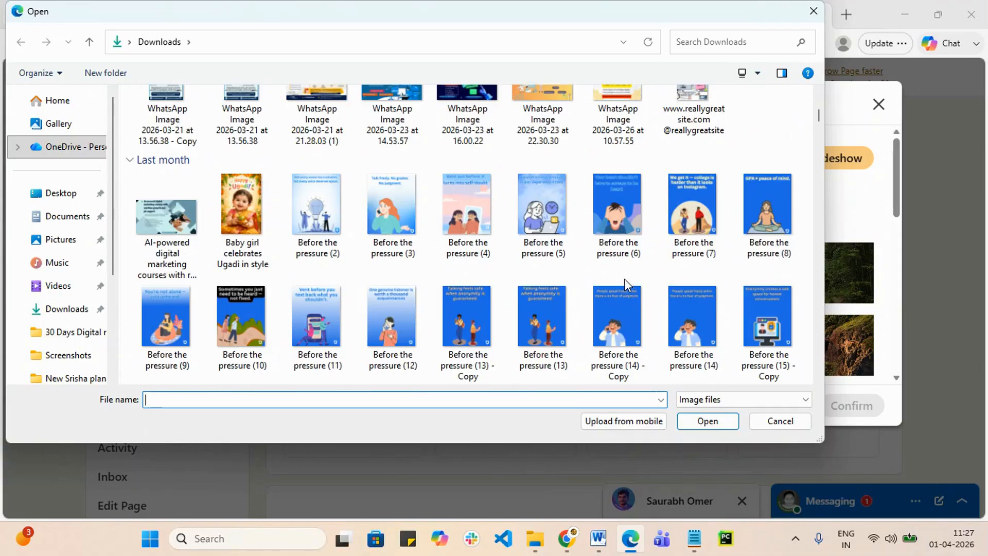
pyautogui.scroll(-5, 630, 296)
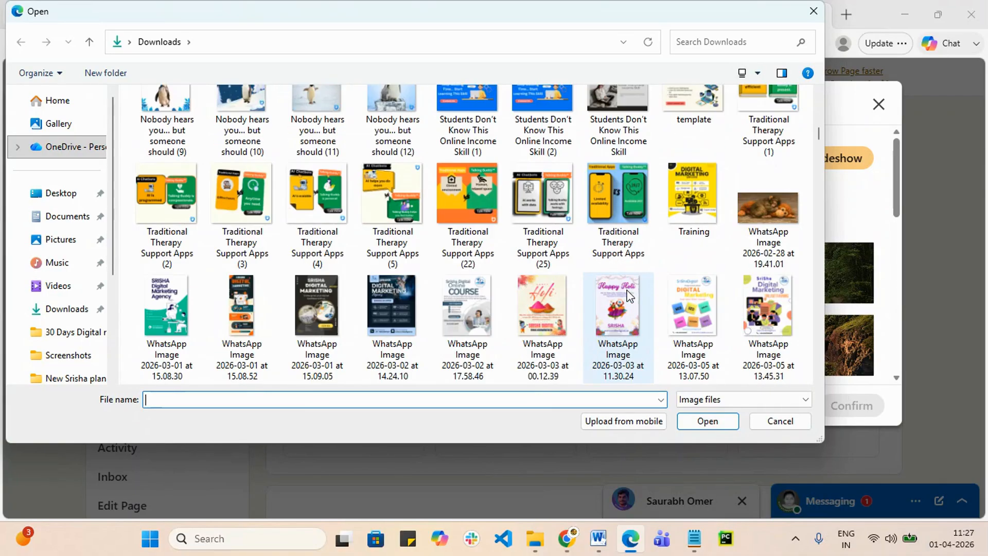
pyautogui.scroll(-4, 627, 292)
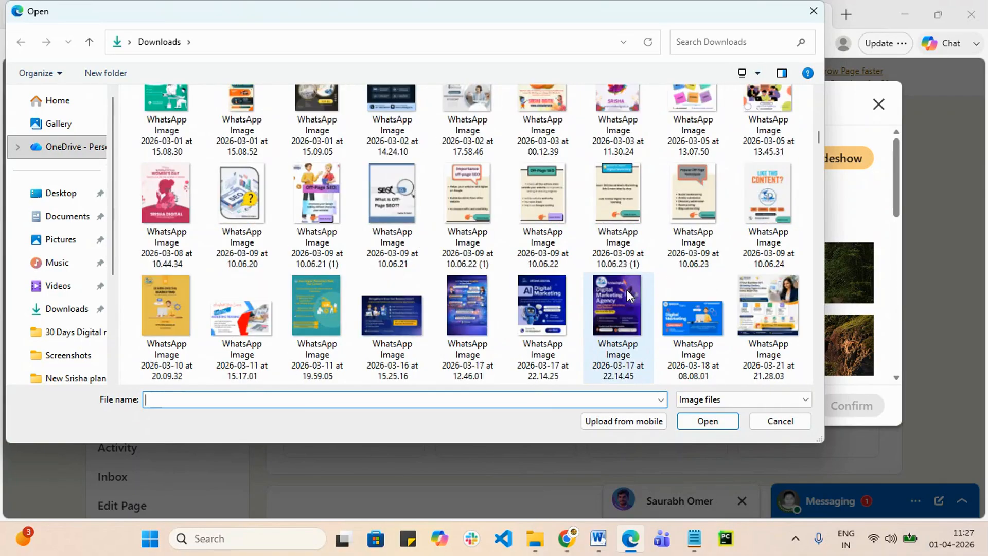
pyautogui.scroll(-6, 627, 289)
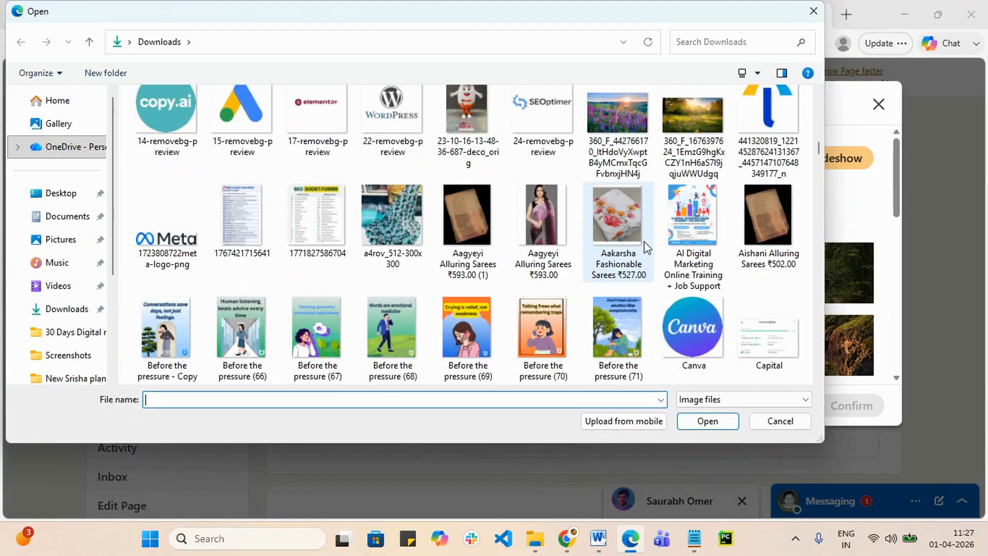
pyautogui.scroll(-5, 647, 248)
pyautogui.scroll(-4, 647, 248)
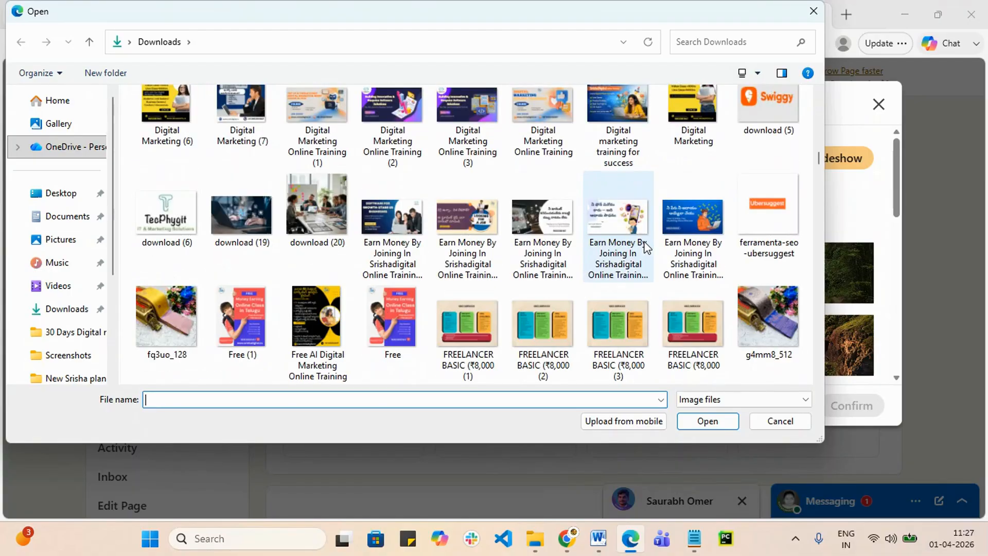
pyautogui.scroll(1, 647, 248)
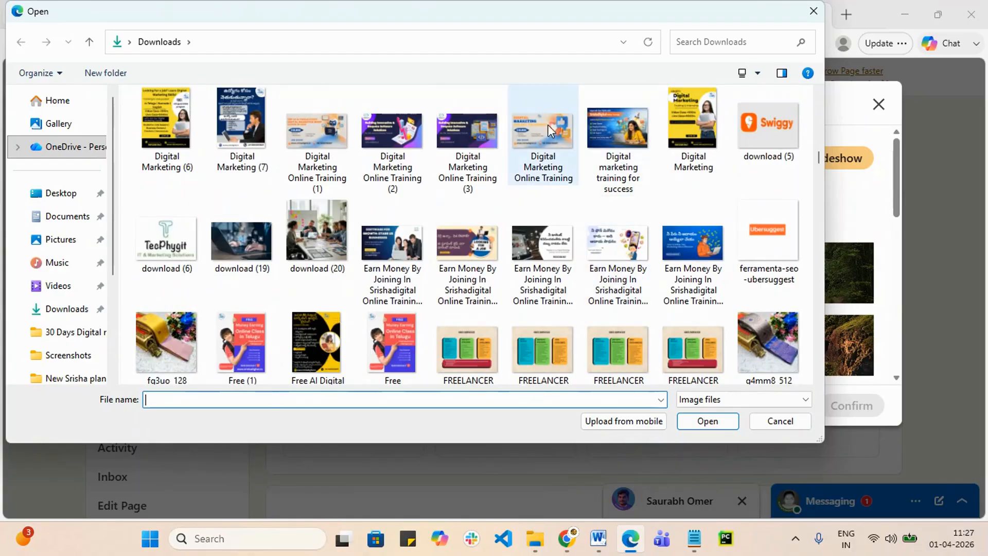
pyautogui.click(542, 138)
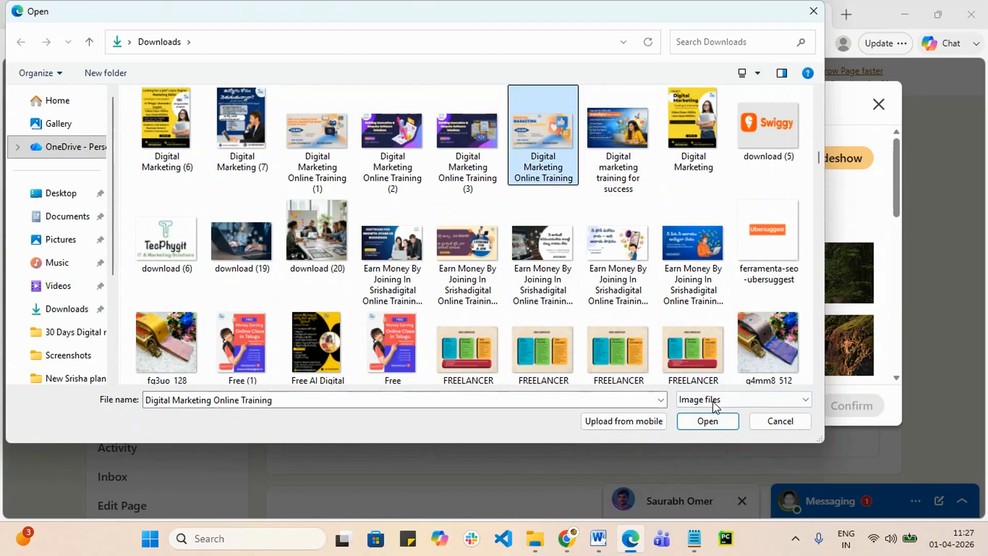
pyautogui.click(713, 422)
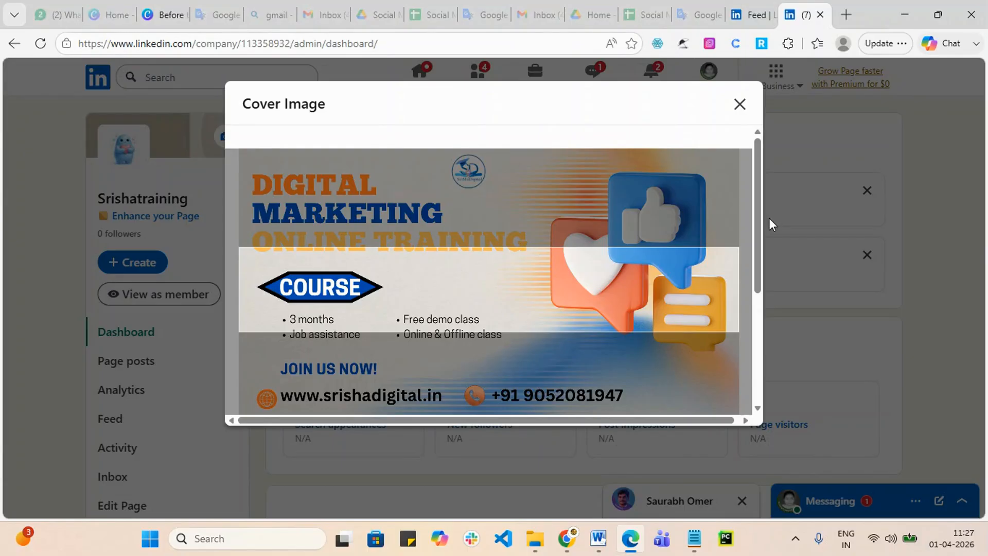
# Step: Position the banner so the DIGITAL MARKETING ONLINE TRAINING heading sits inside the crop frame
pyautogui.scroll(-3, 750, 219)
pyautogui.scroll(1, 752, 228)
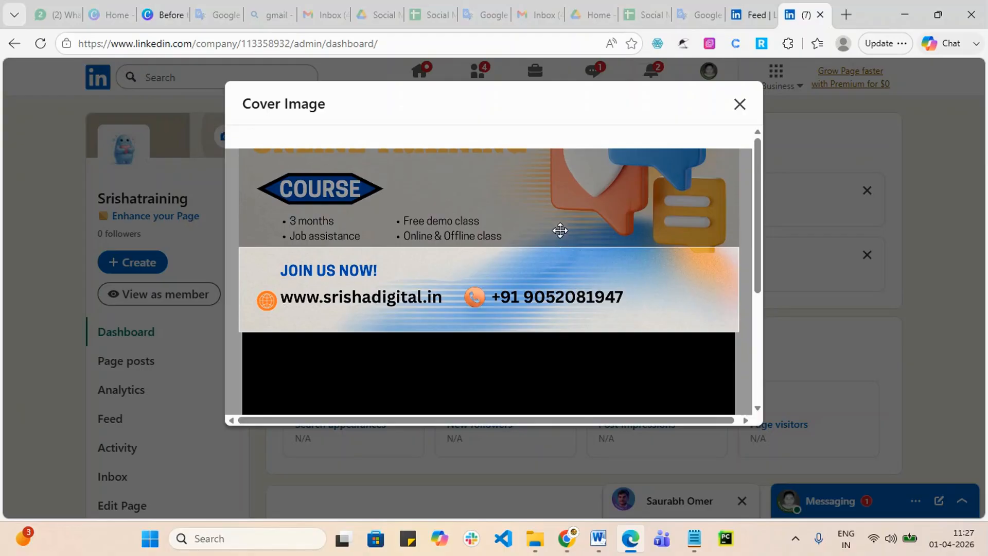
pyautogui.moveTo(572, 190); pyautogui.dragTo(572, 347)
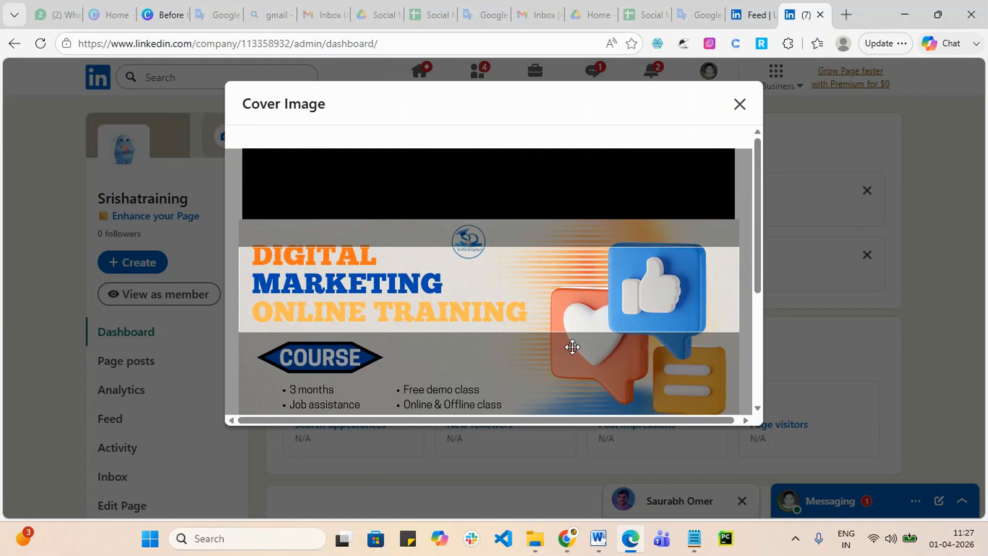
pyautogui.moveTo(478, 293); pyautogui.dragTo(483, 302)
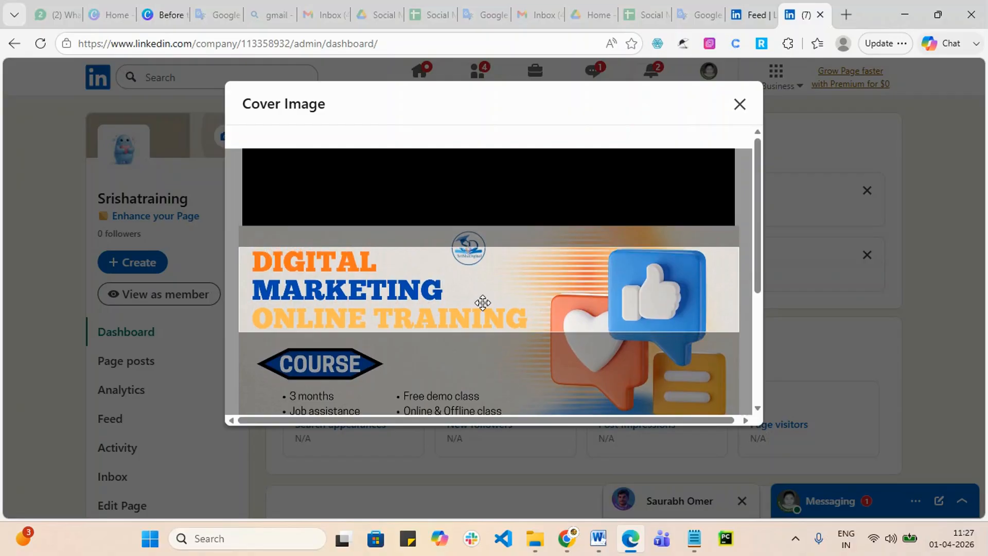
# Step: Tilt the banner to a straighten value of 5, level it back, and close the editor unapplied
pyautogui.scroll(-1, 747, 292)
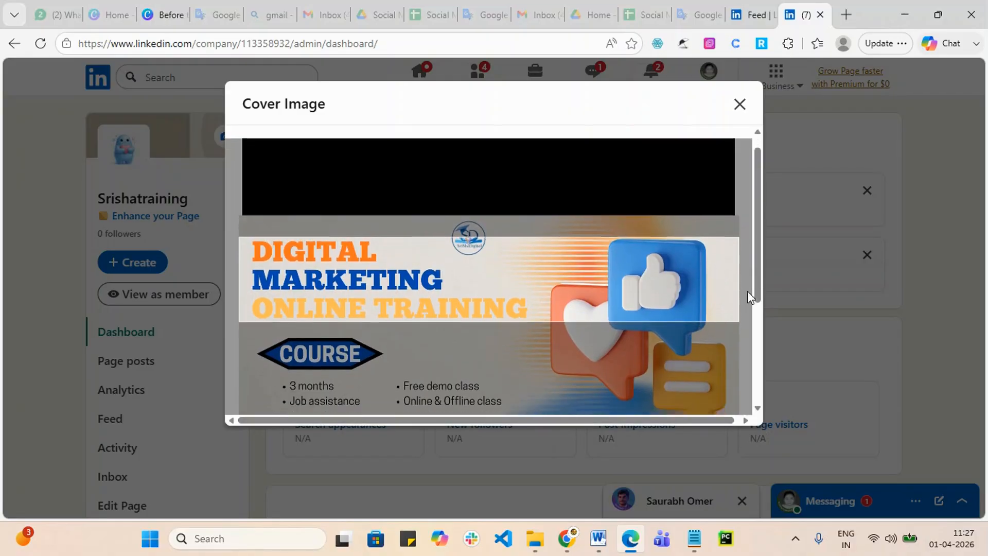
pyautogui.scroll(-4, 747, 291)
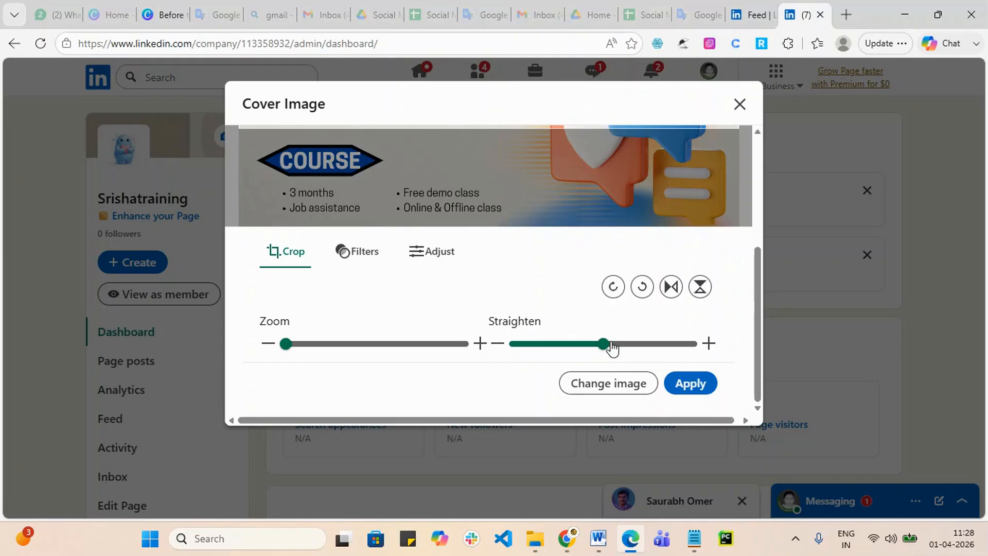
pyautogui.moveTo(611, 347); pyautogui.dragTo(643, 345)
pyautogui.scroll(4, 495, 294)
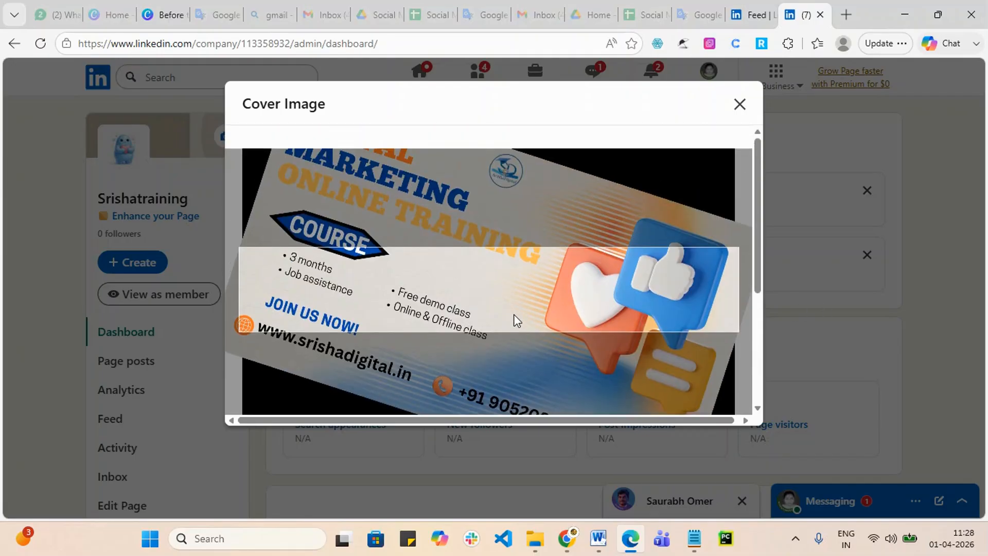
pyautogui.scroll(-4, 613, 210)
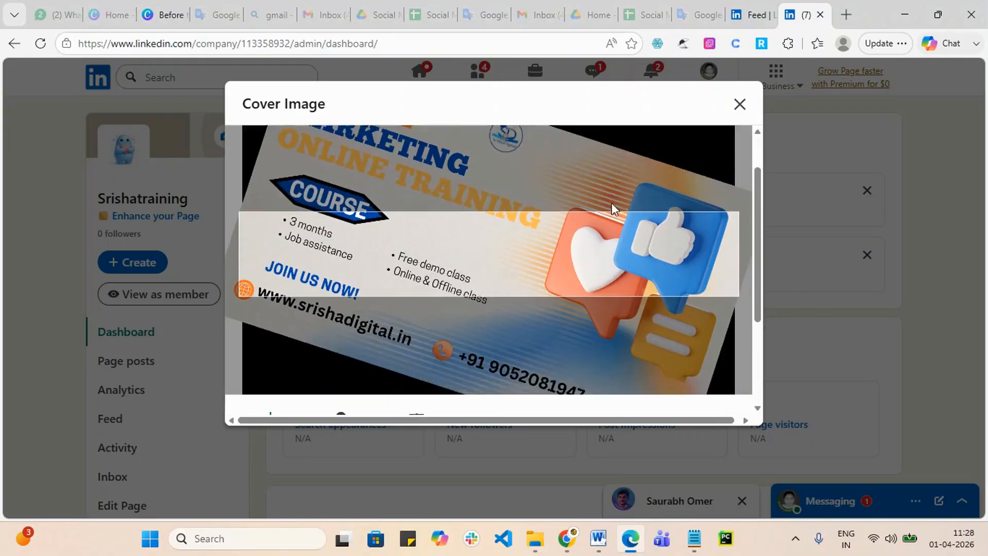
pyautogui.moveTo(640, 348); pyautogui.dragTo(605, 355)
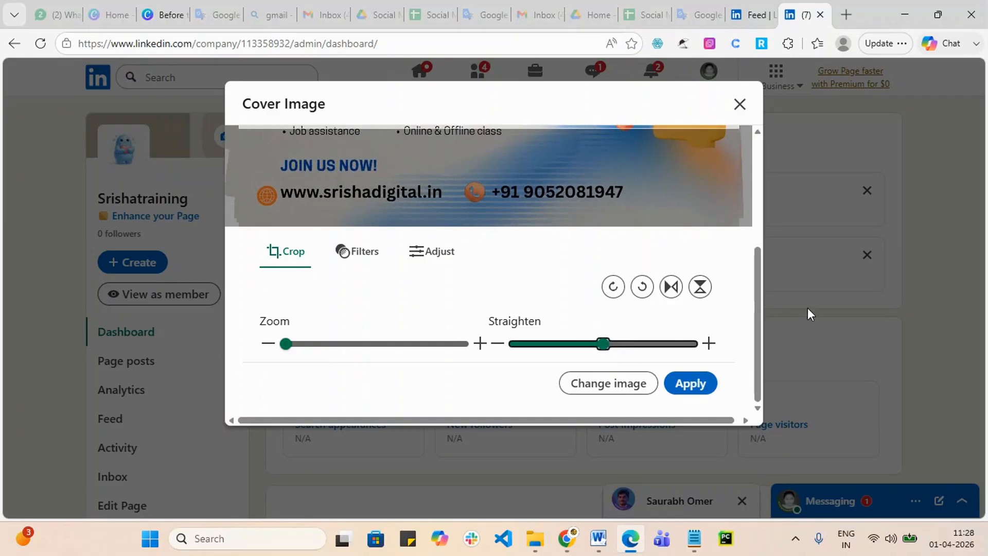
pyautogui.click(808, 309)
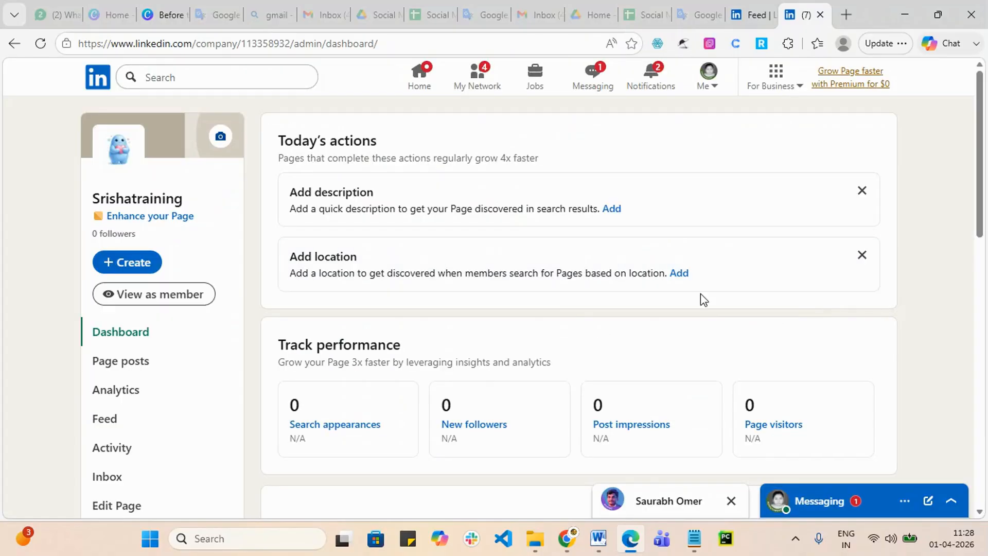
# Step: Choose Add cover image and upload a single photo from the computer
pyautogui.click(220, 137)
pyautogui.click(236, 194)
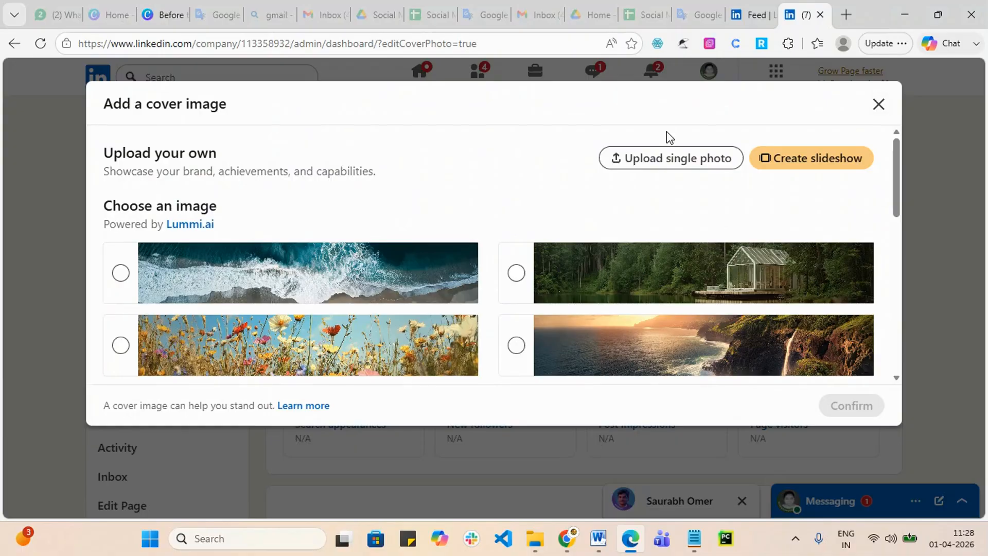
pyautogui.click(672, 160)
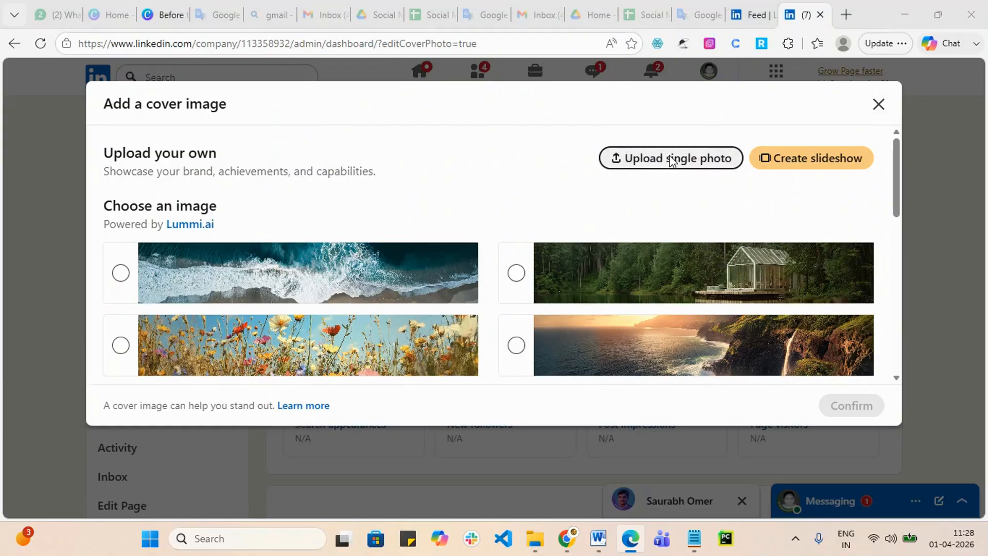
# Step: Select 'Digital Marketing Online Training' in Downloads and open it in the cover editor
pyautogui.scroll(-5, 415, 265)
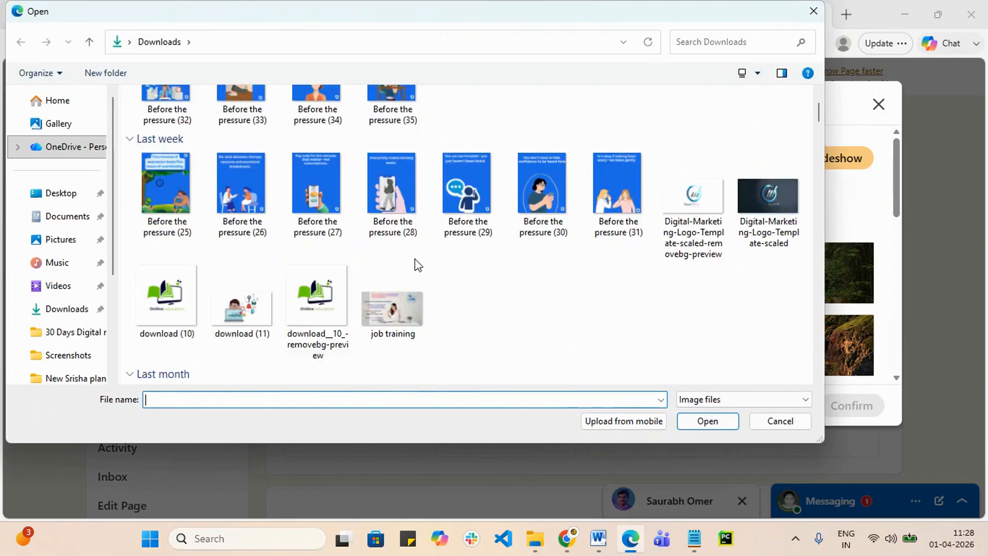
pyautogui.scroll(-10, 477, 290)
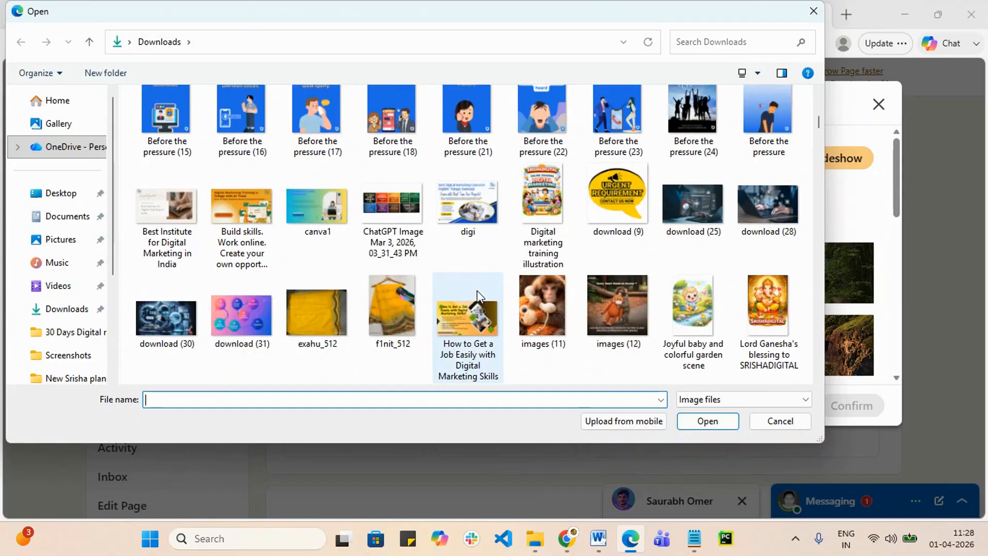
pyautogui.scroll(-5, 478, 295)
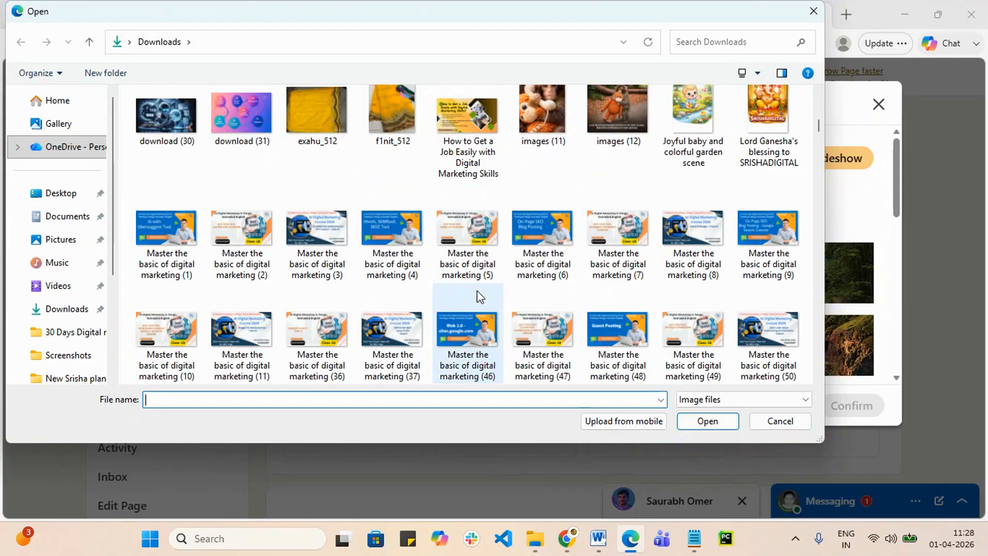
pyautogui.scroll(-4, 477, 295)
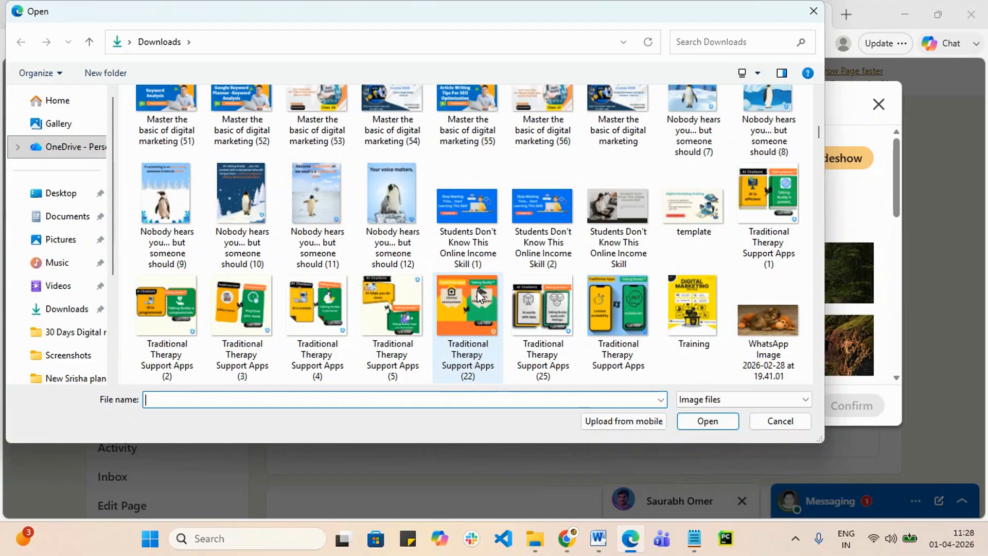
pyautogui.scroll(-8, 477, 293)
pyautogui.scroll(-5, 477, 294)
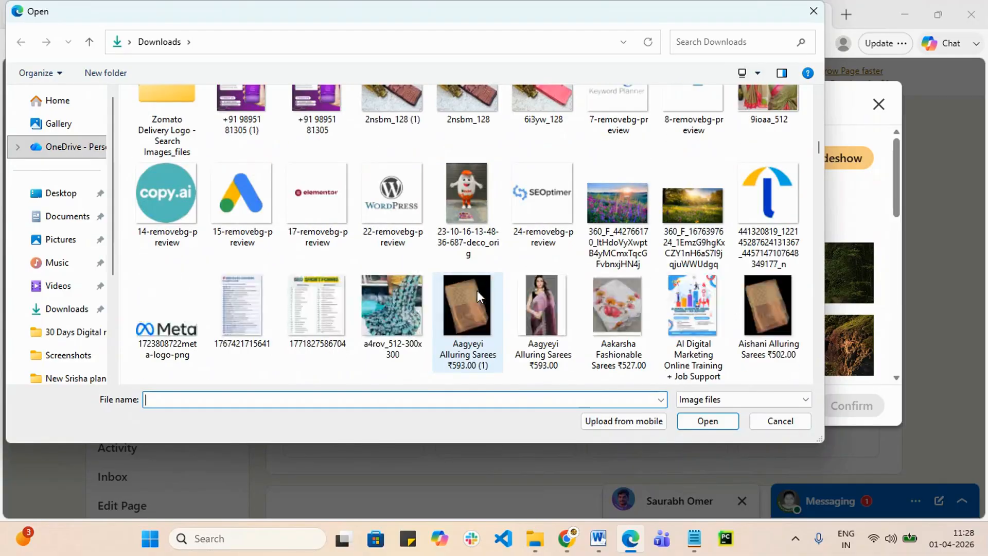
pyautogui.scroll(1, 477, 293)
pyautogui.scroll(-3, 477, 297)
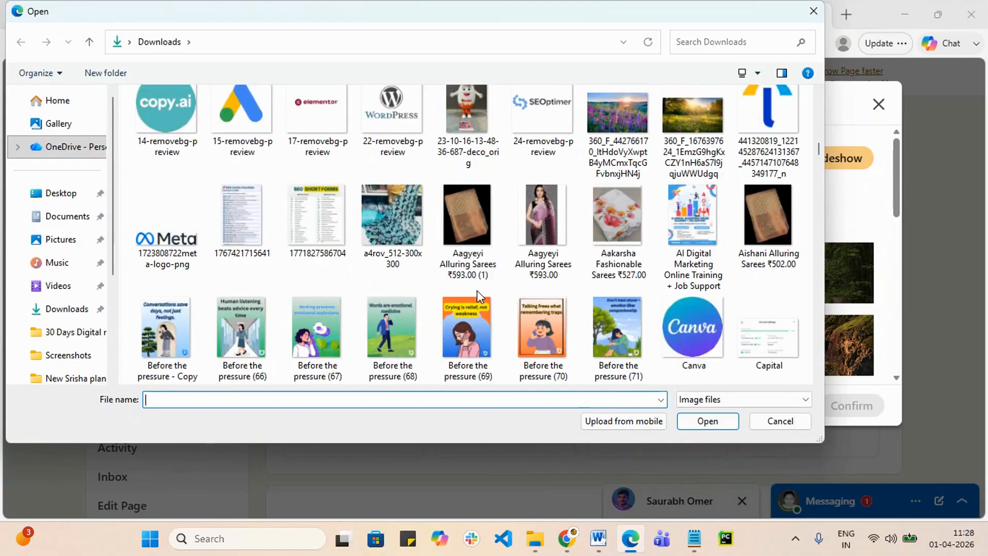
pyautogui.scroll(-4, 477, 292)
pyautogui.scroll(-4, 477, 292)
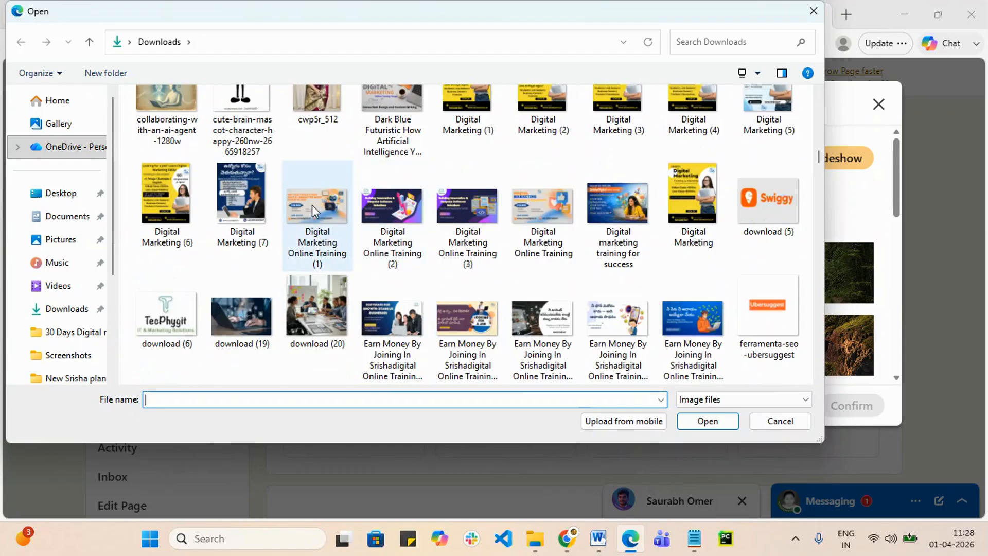
pyautogui.click(545, 212)
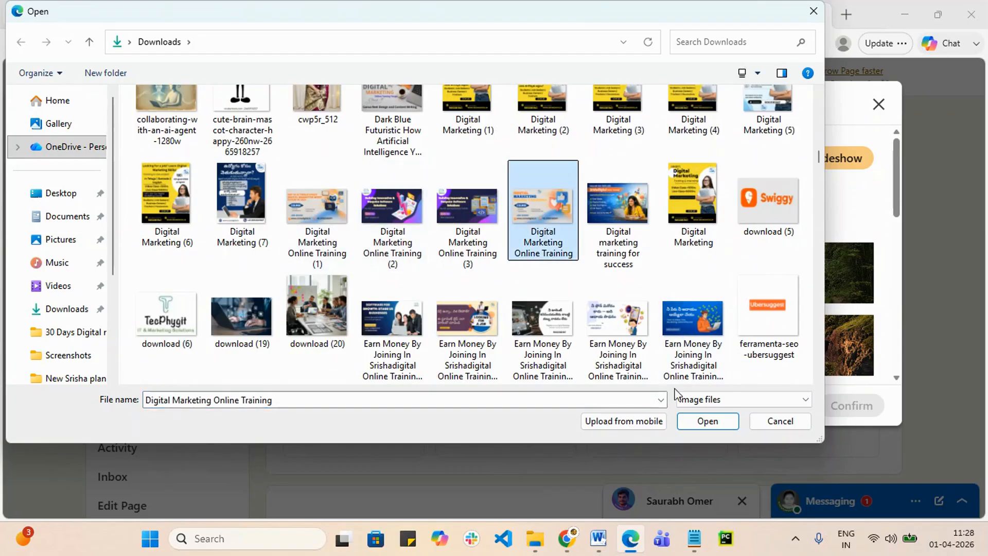
pyautogui.click(707, 422)
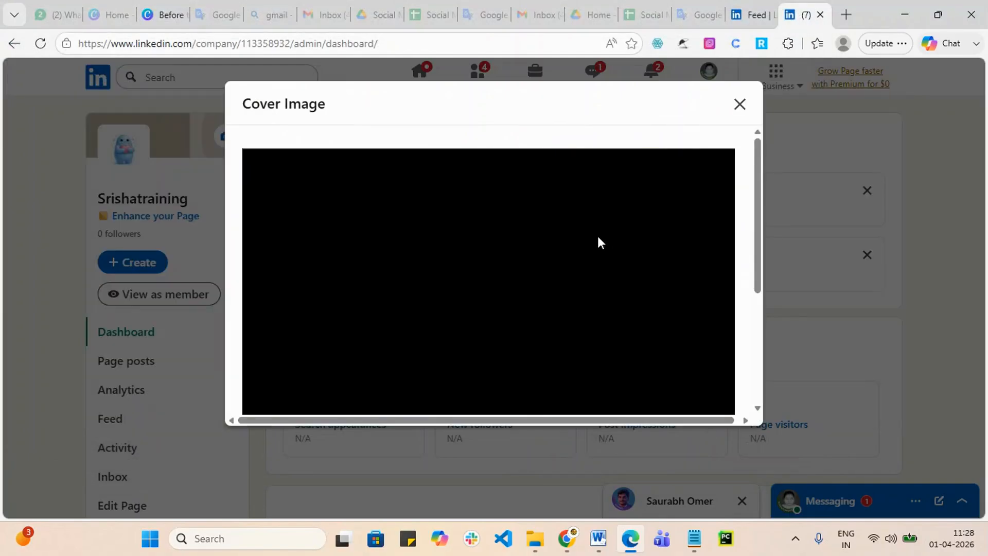
# Step: Raise the banner within the crop frame and try saving it as the cover twice
pyautogui.moveTo(505, 297); pyautogui.dragTo(508, 274)
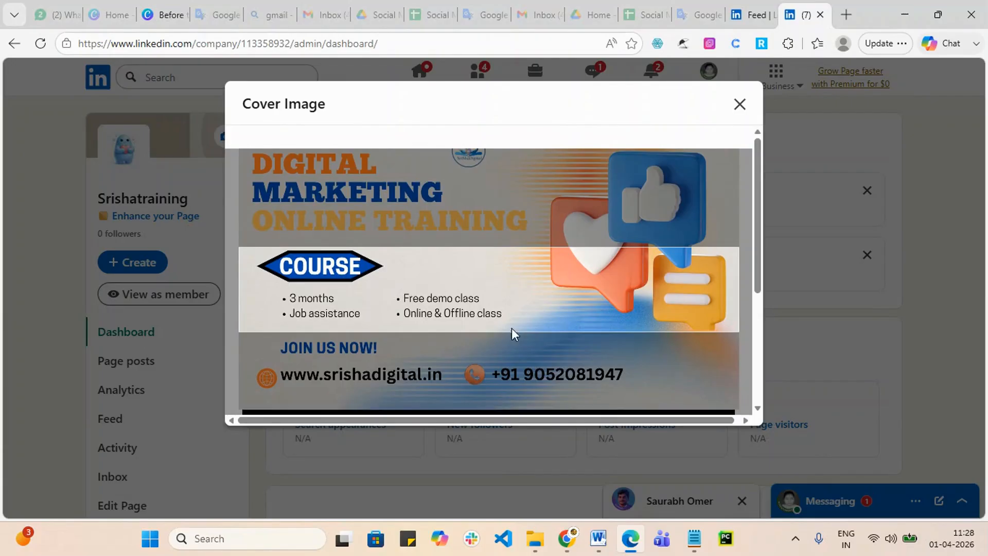
pyautogui.moveTo(758, 292); pyautogui.dragTo(758, 369)
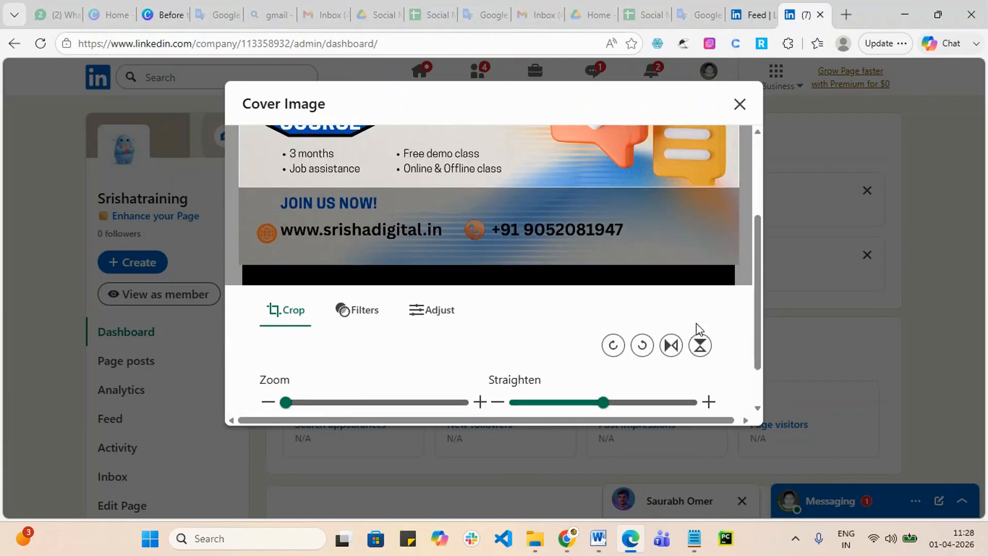
pyautogui.scroll(-2, 705, 360)
pyautogui.click(693, 382)
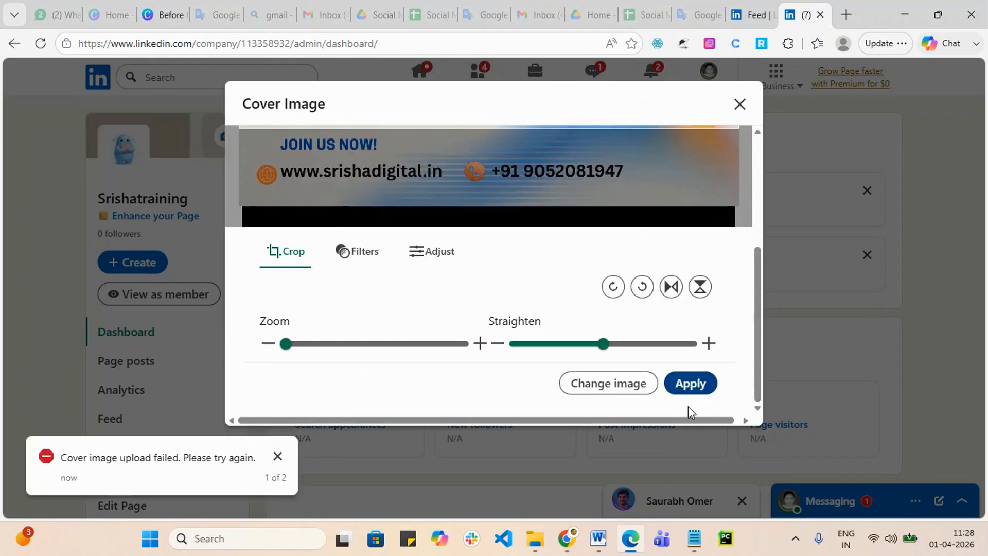
pyautogui.click(705, 385)
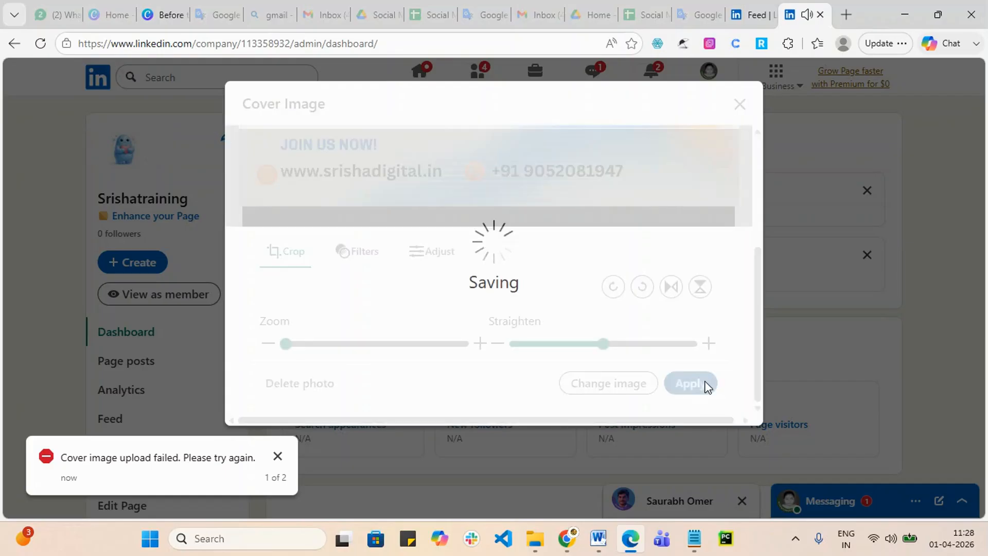
# Step: Close the Cover Image window and dismiss every 'Cover image upload failed' notice
pyautogui.click(278, 456)
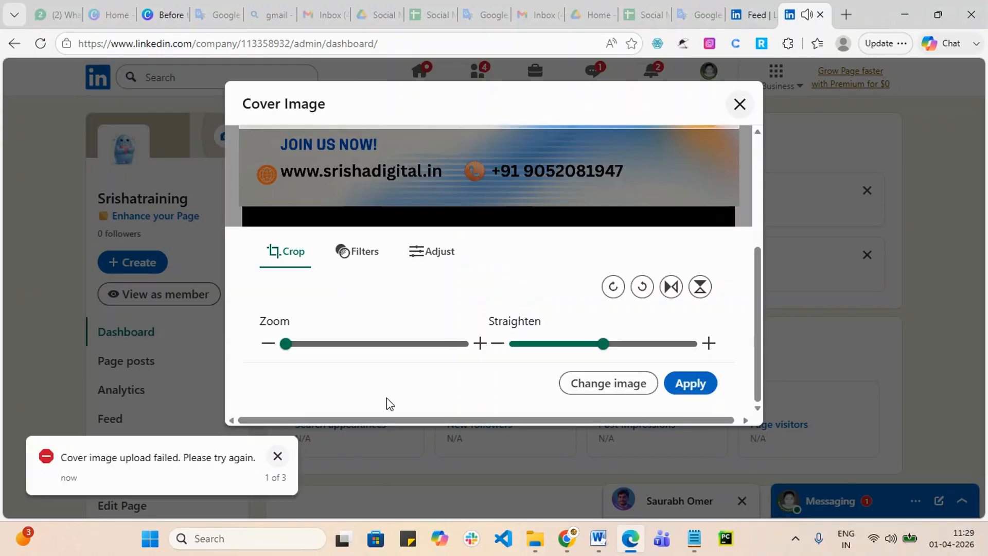
pyautogui.scroll(5, 659, 205)
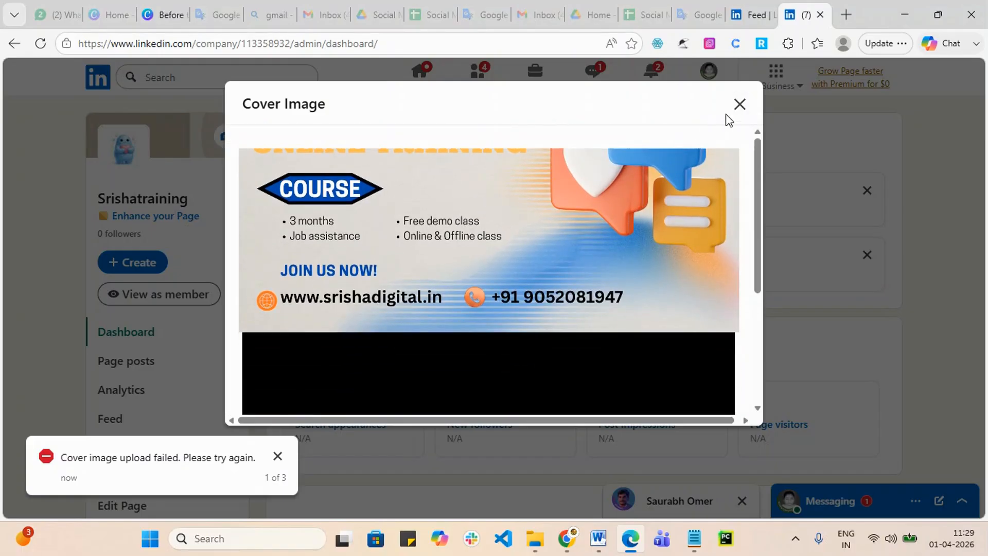
pyautogui.click(741, 104)
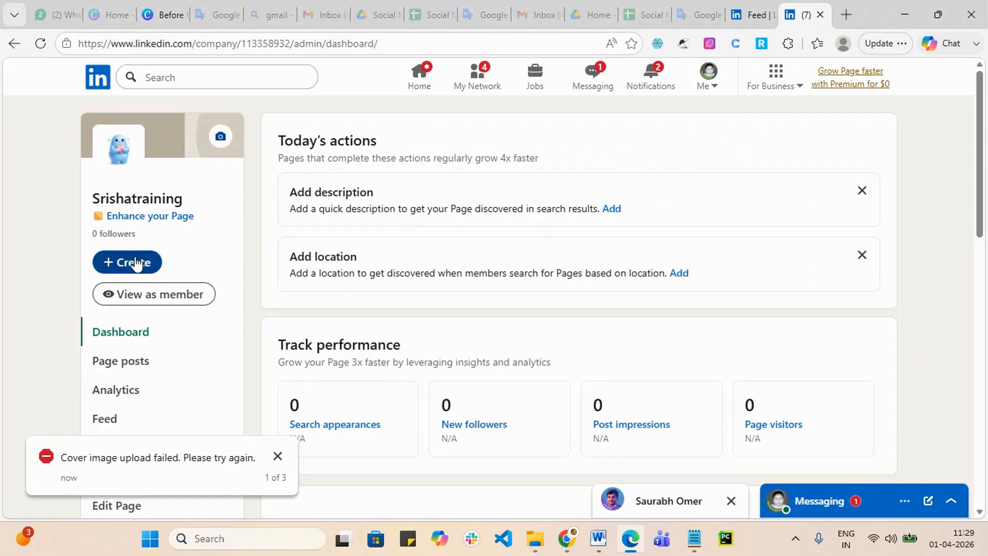
pyautogui.click(277, 456)
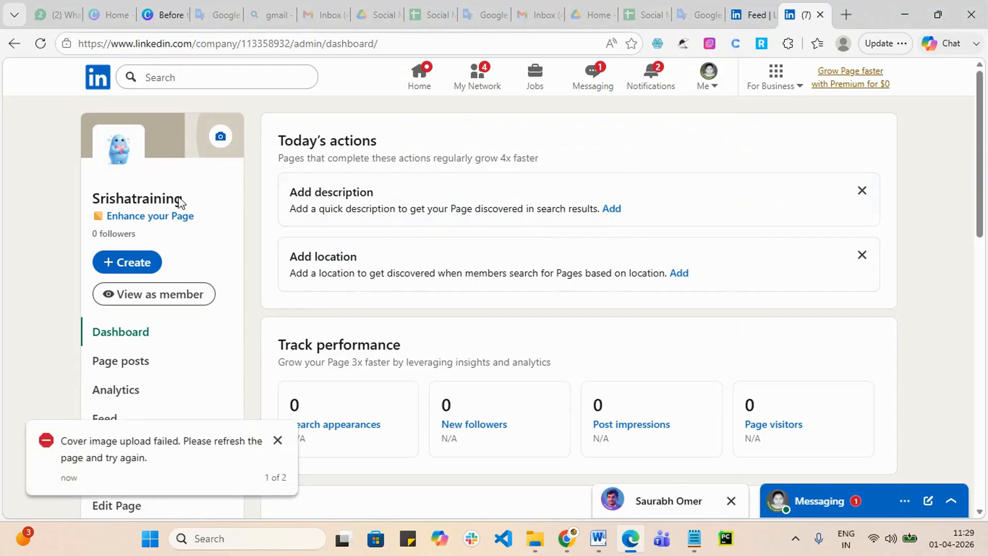
pyautogui.click(278, 442)
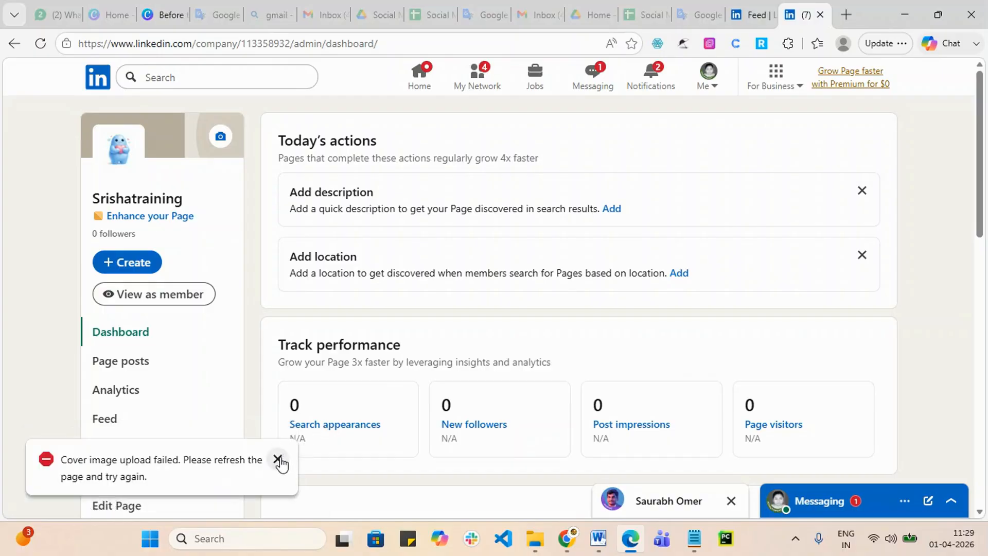
pyautogui.click(278, 459)
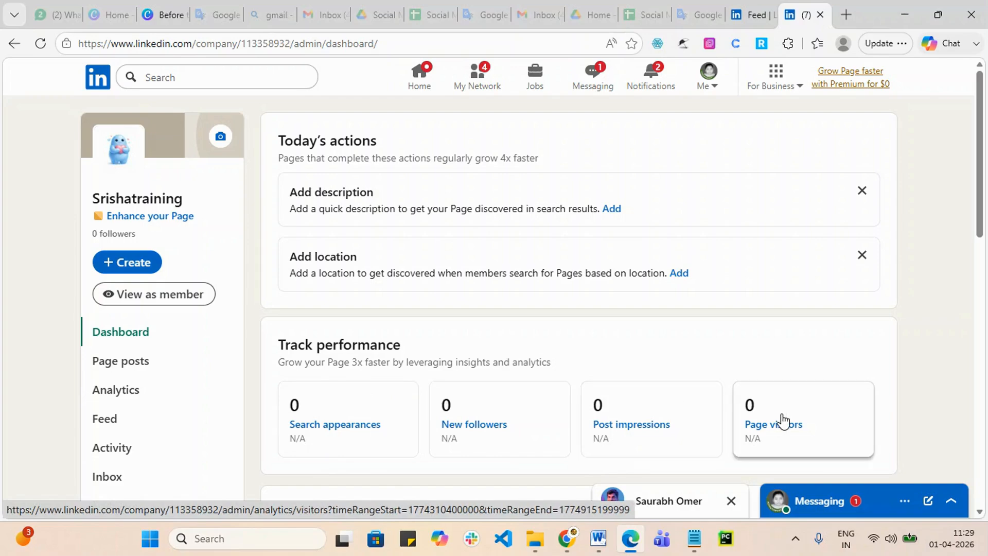
pyautogui.scroll(-3, 782, 419)
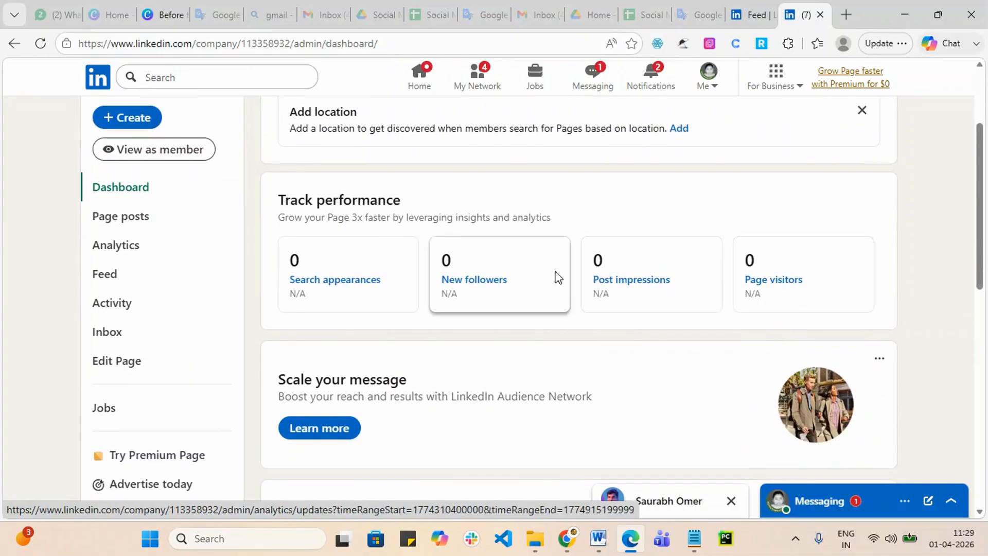
pyautogui.scroll(3, 552, 330)
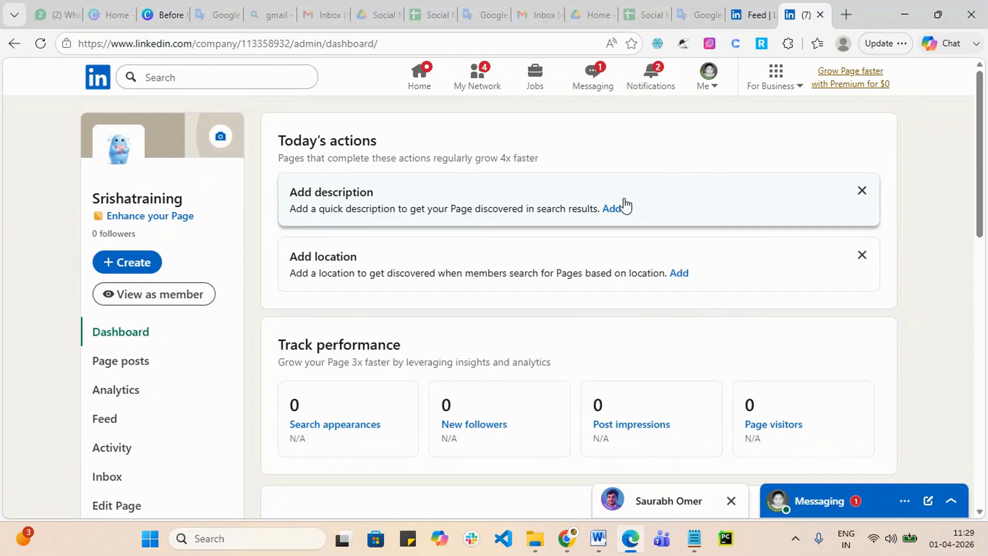
# Step: Write an overview about providing online training in AI tools with Digital Marketing, fix typos, and save
pyautogui.click(613, 210)
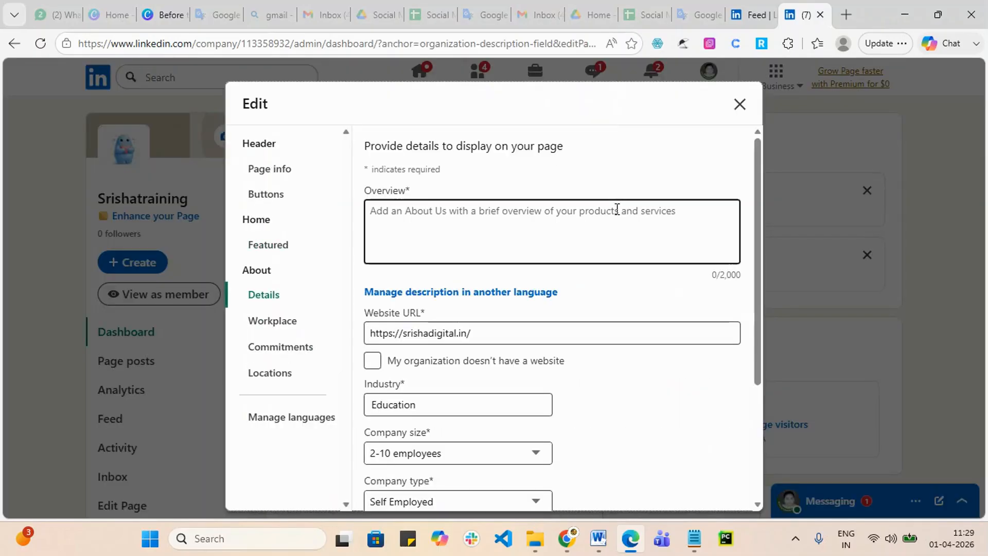
pyautogui.click(432, 233)
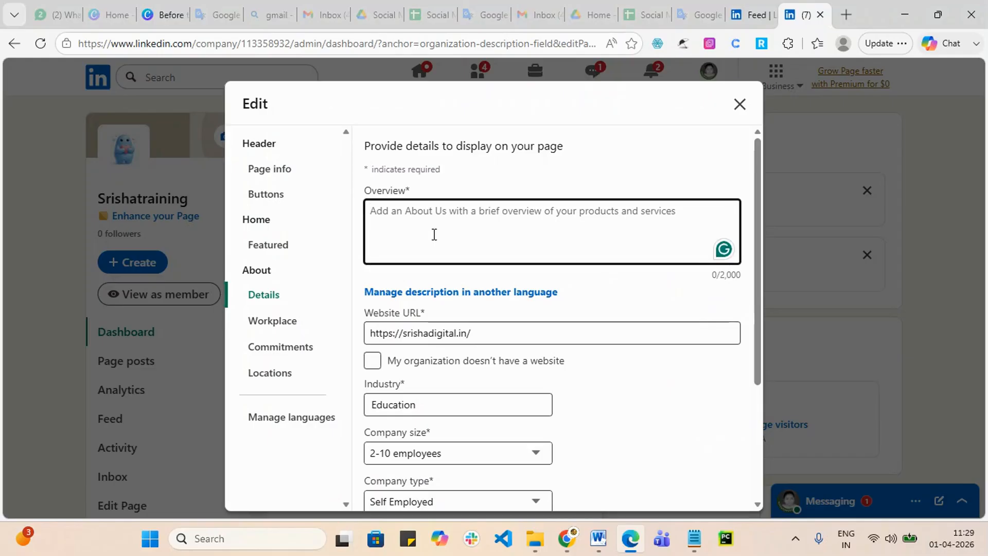
pyautogui.write('we are prov')
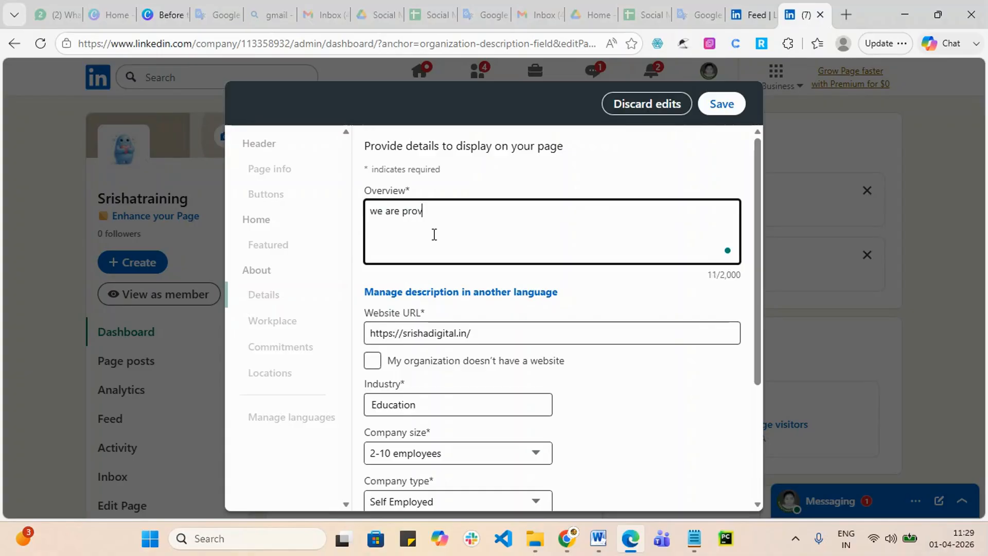
pyautogui.write('if')
pyautogui.press('BackSpace')
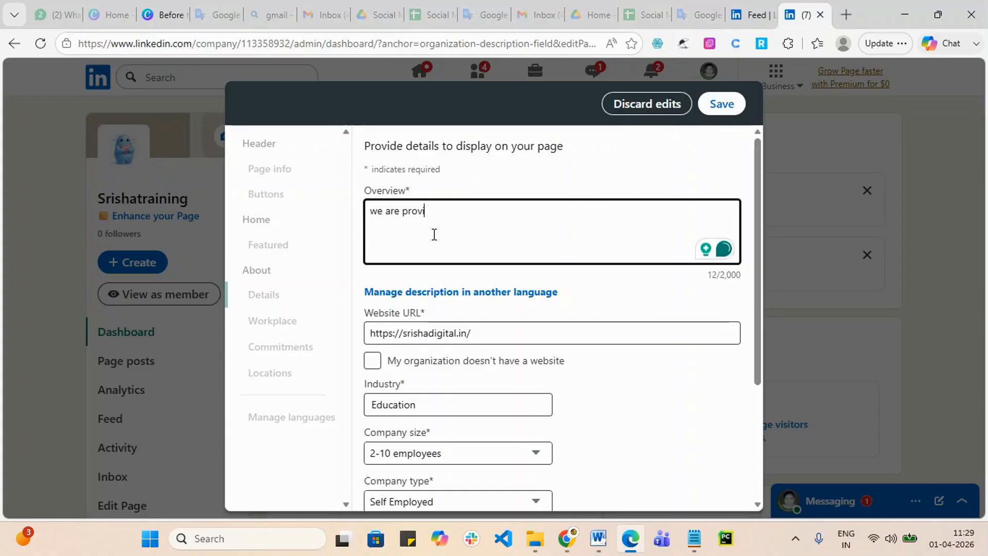
pyautogui.write('ding online training')
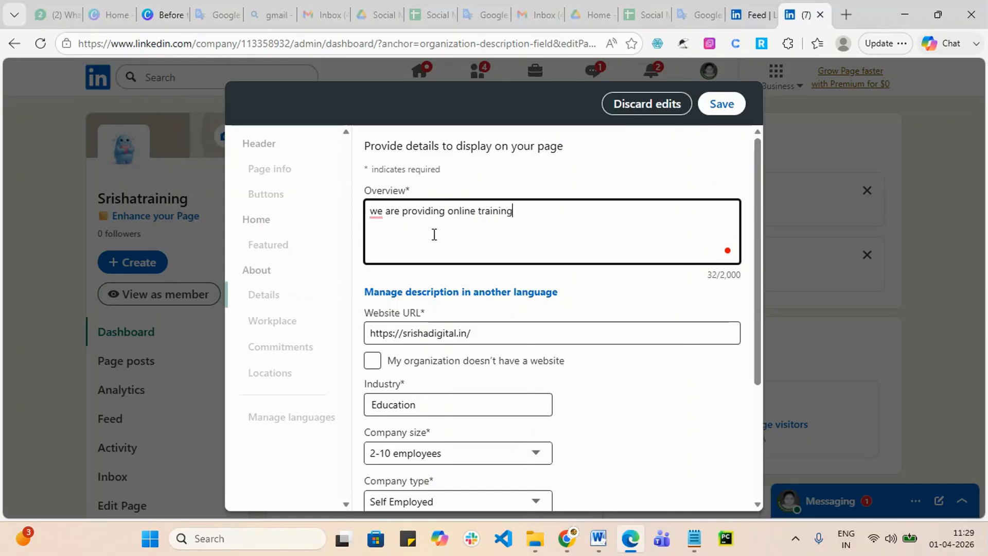
pyautogui.click(375, 211)
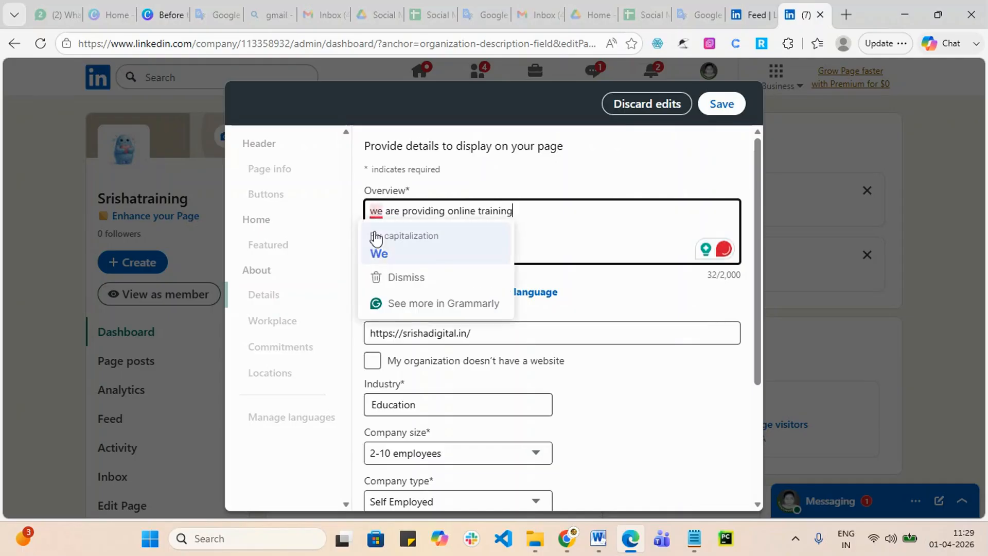
pyautogui.click(376, 248)
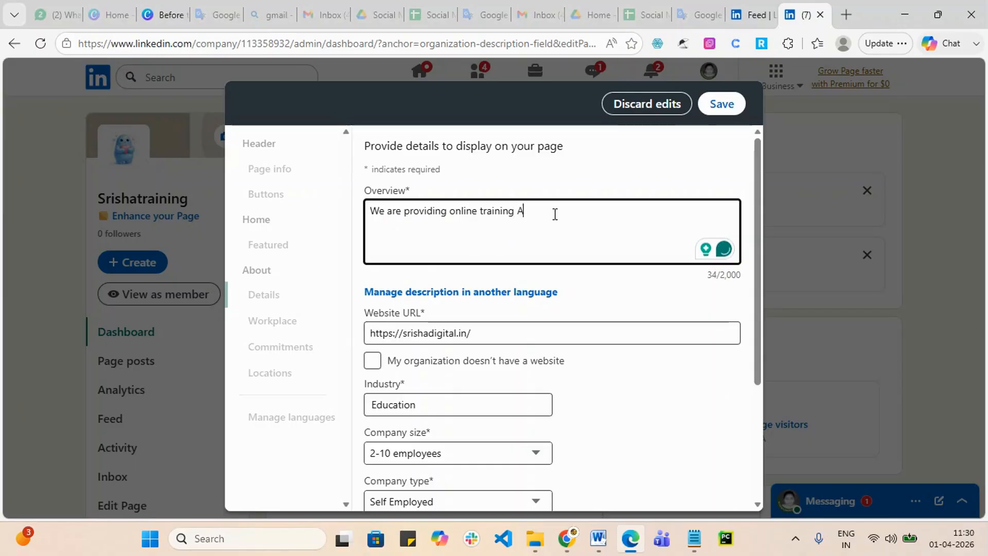
pyautogui.write('I tools')
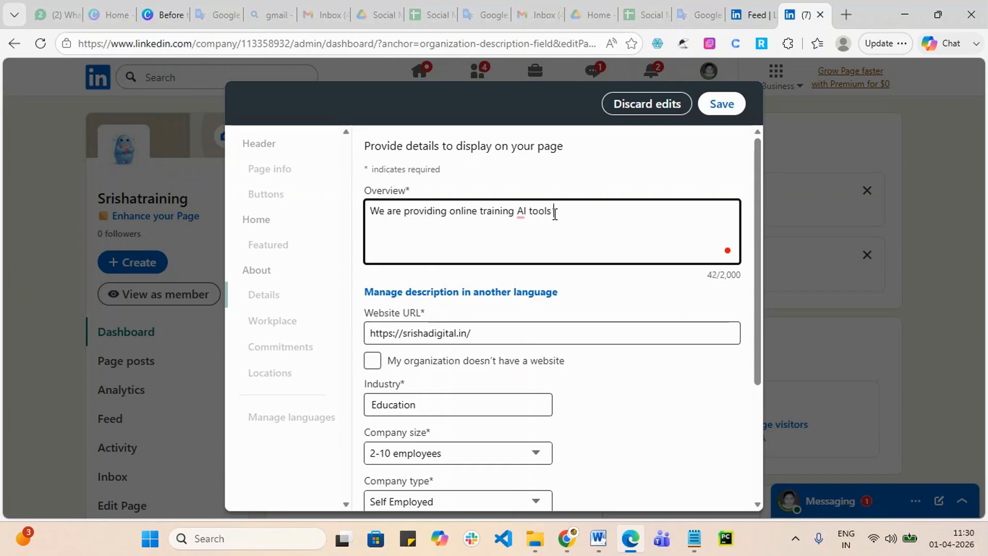
pyautogui.write(' wit')
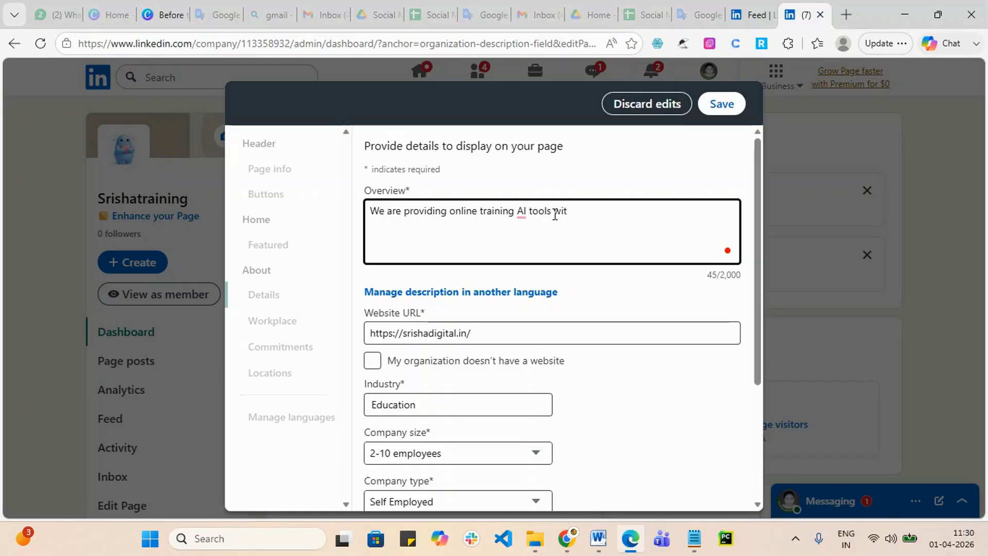
pyautogui.write('nhh D')
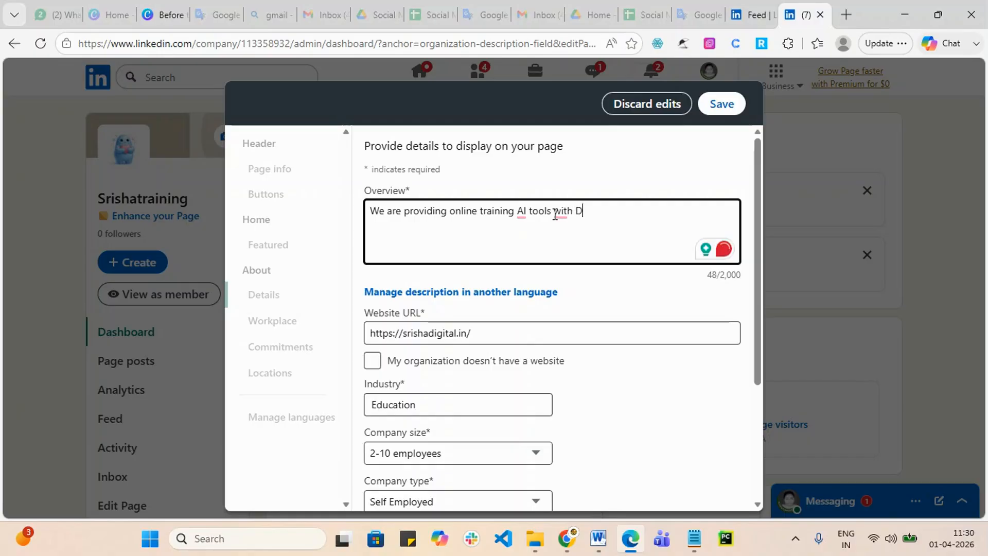
pyautogui.write('igital ')
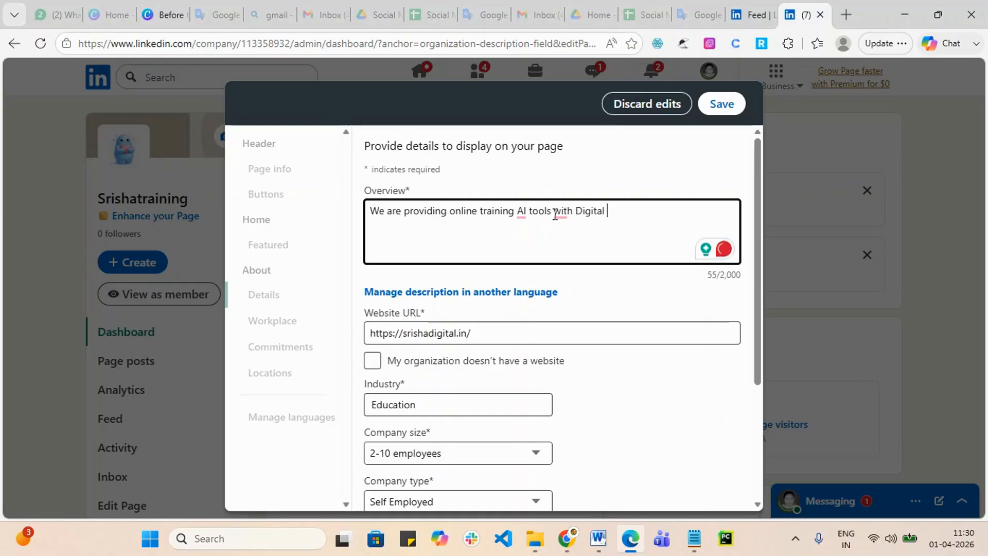
pyautogui.write('Marketing')
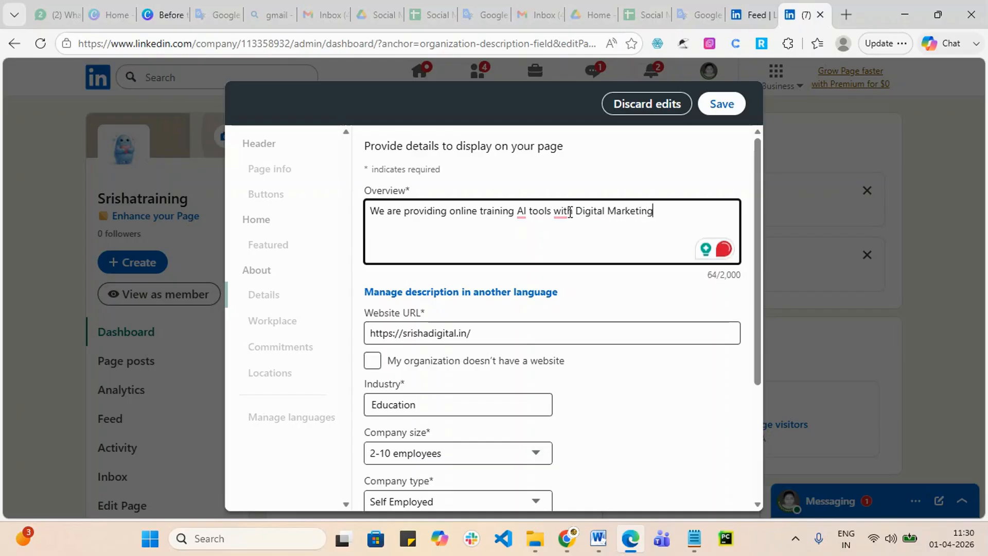
pyautogui.moveTo(558, 221)
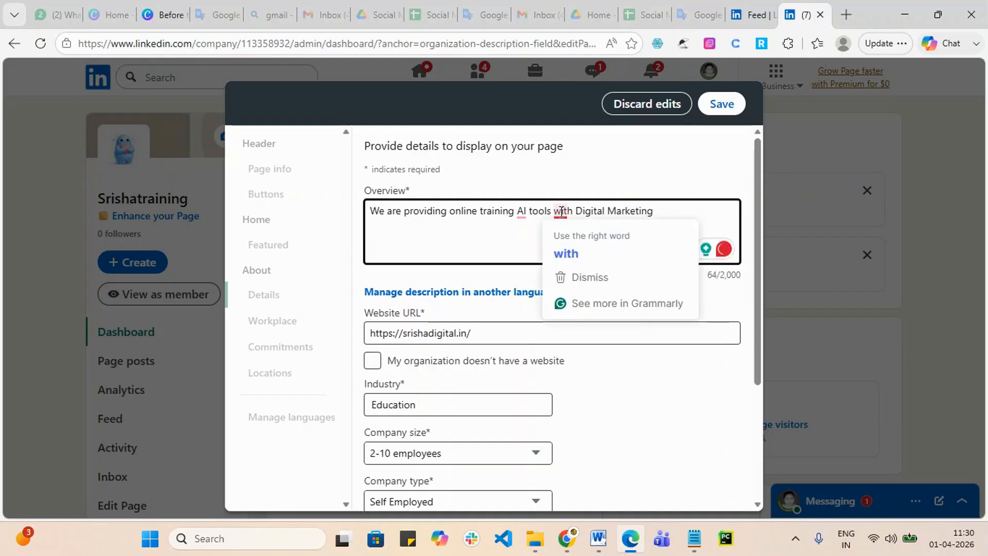
pyautogui.click(565, 252)
pyautogui.scroll(-3, 574, 403)
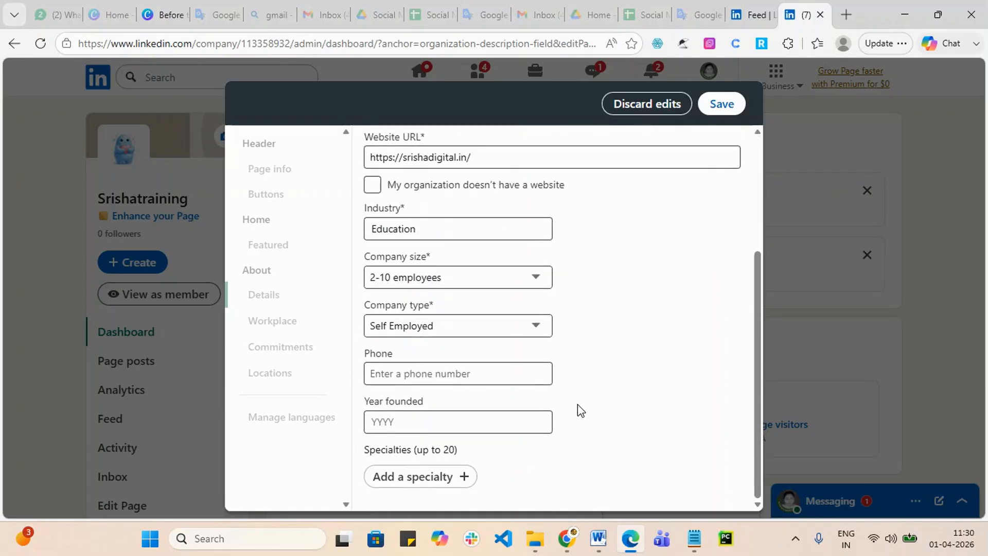
pyautogui.click(722, 103)
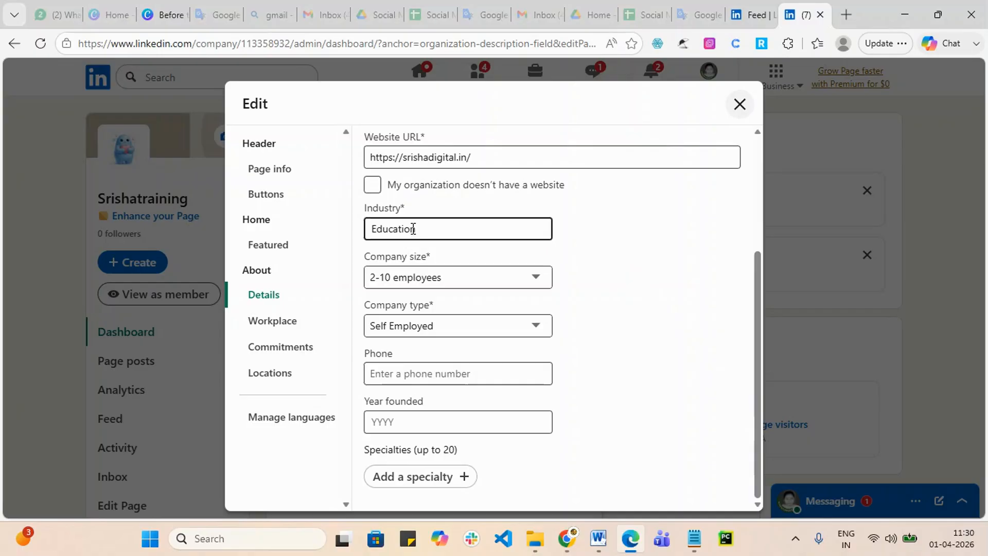
# Step: Keep Education as the industry, add Job Support as a specialty, save, and close the editor
pyautogui.click(430, 228)
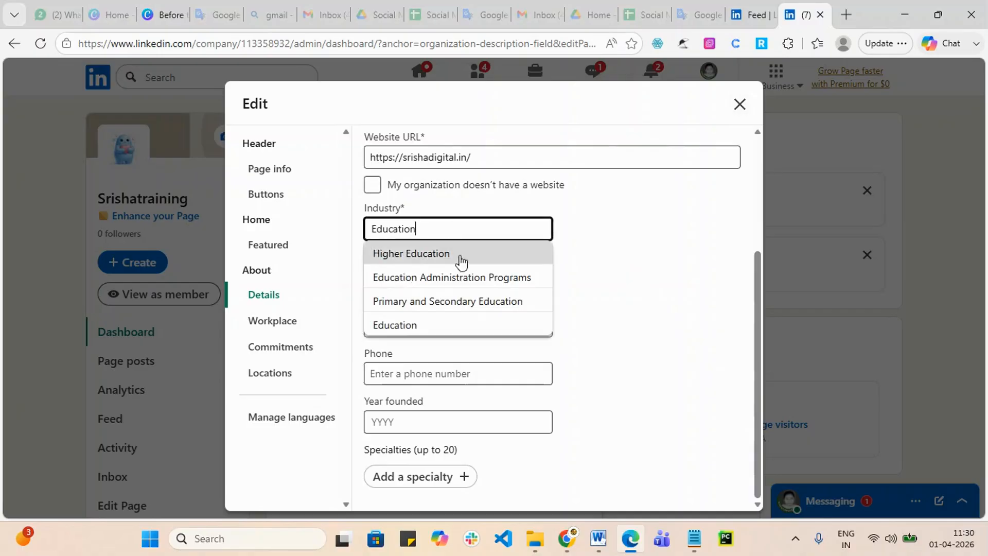
pyautogui.click(720, 282)
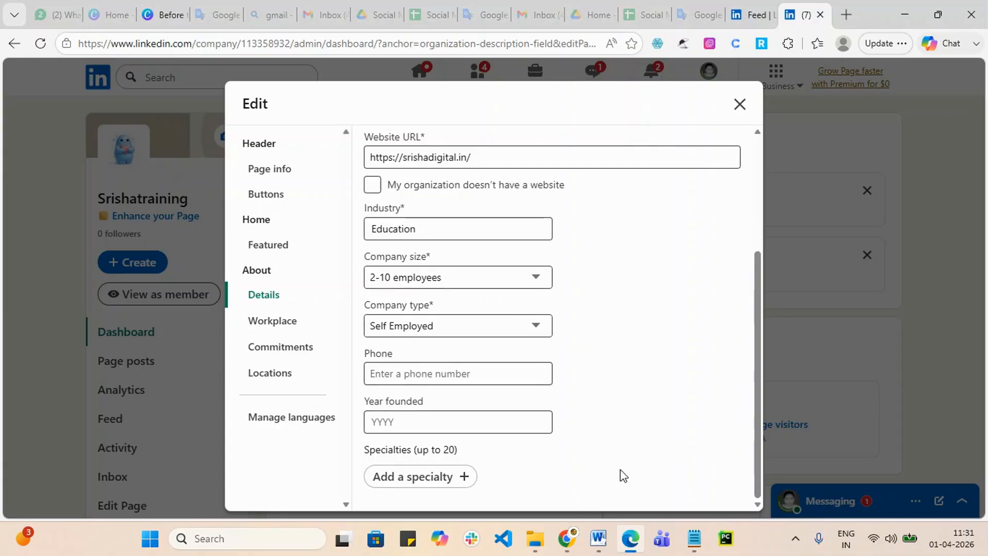
pyautogui.click(468, 482)
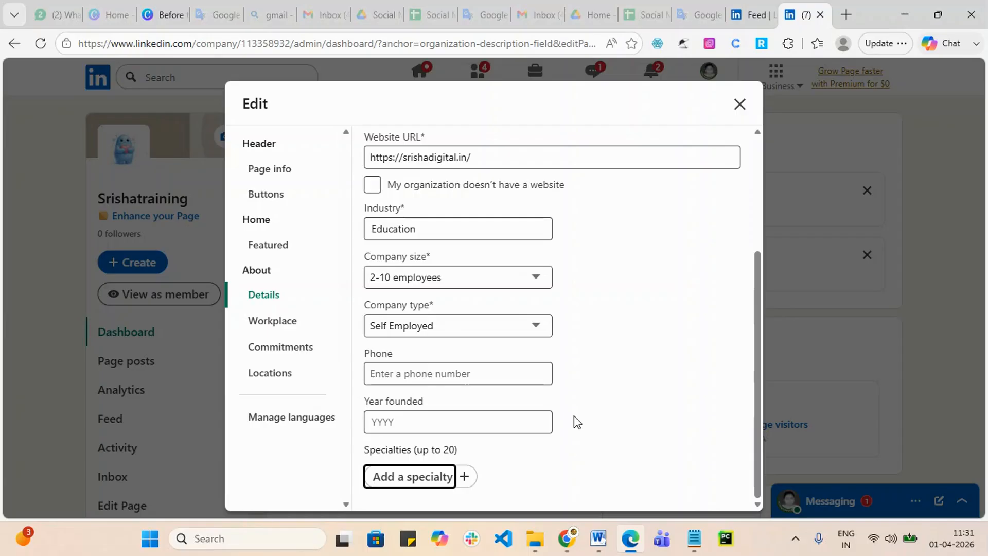
pyautogui.write('Job S')
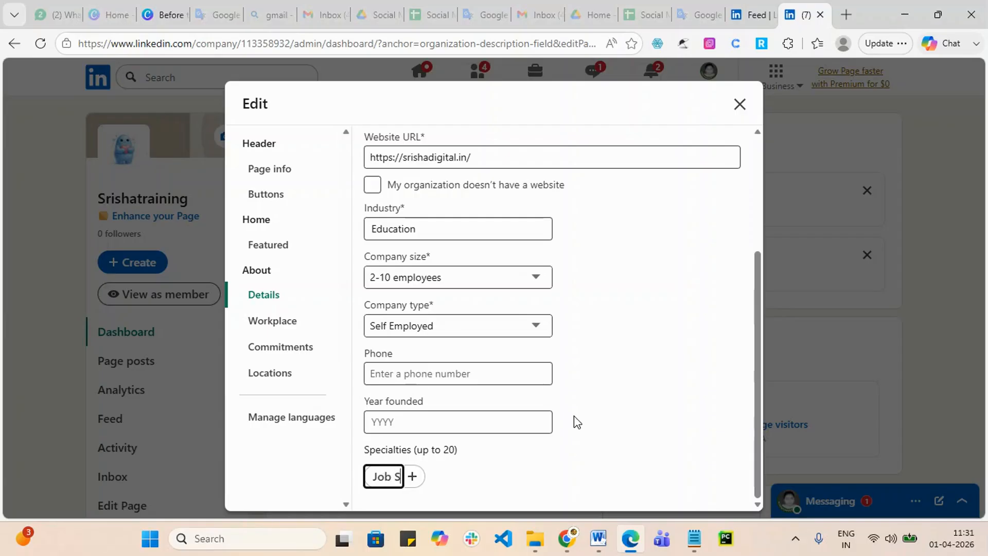
pyautogui.write('upport')
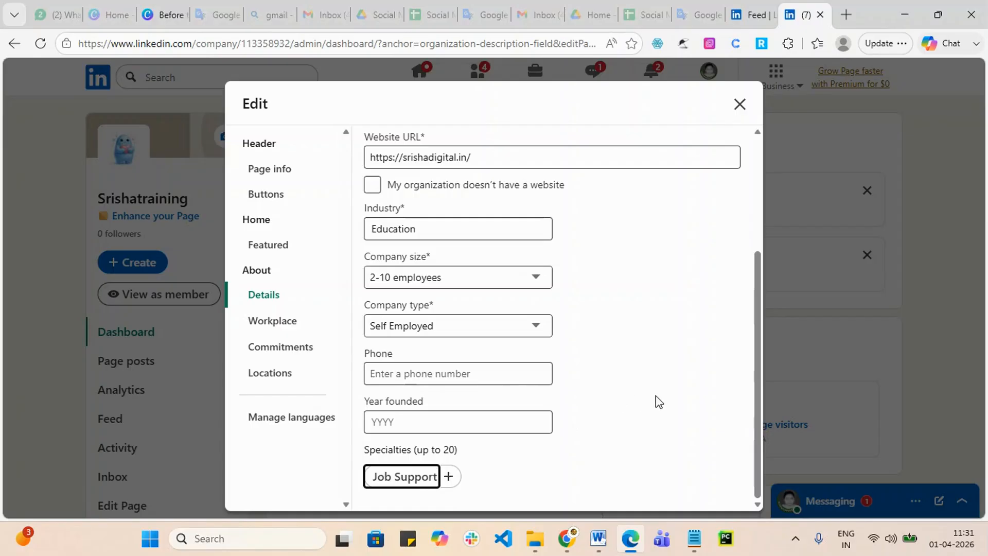
pyautogui.press('Return')
pyautogui.click(722, 105)
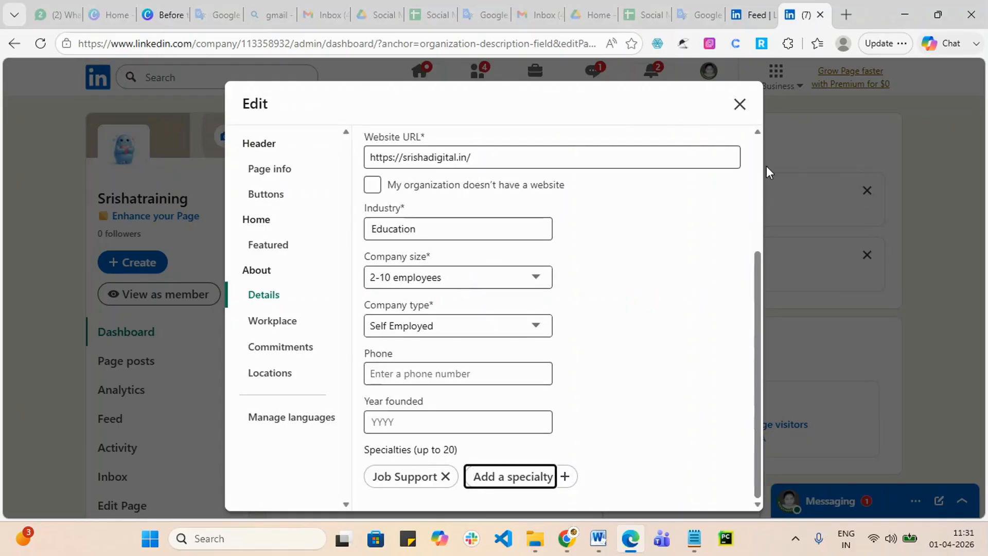
pyautogui.click(739, 104)
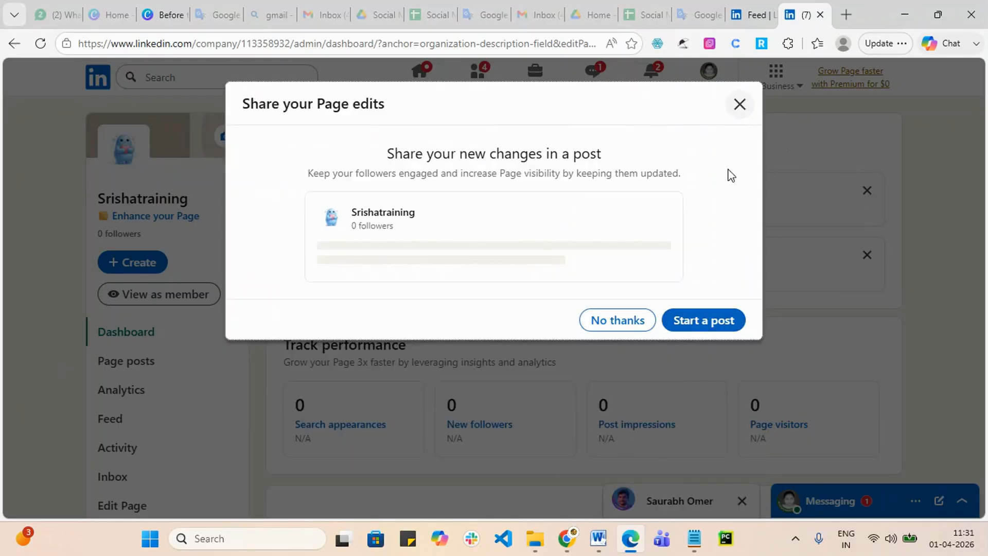
# Step: Decline sharing the edits in a post and start a new location with India as the country
pyautogui.click(741, 106)
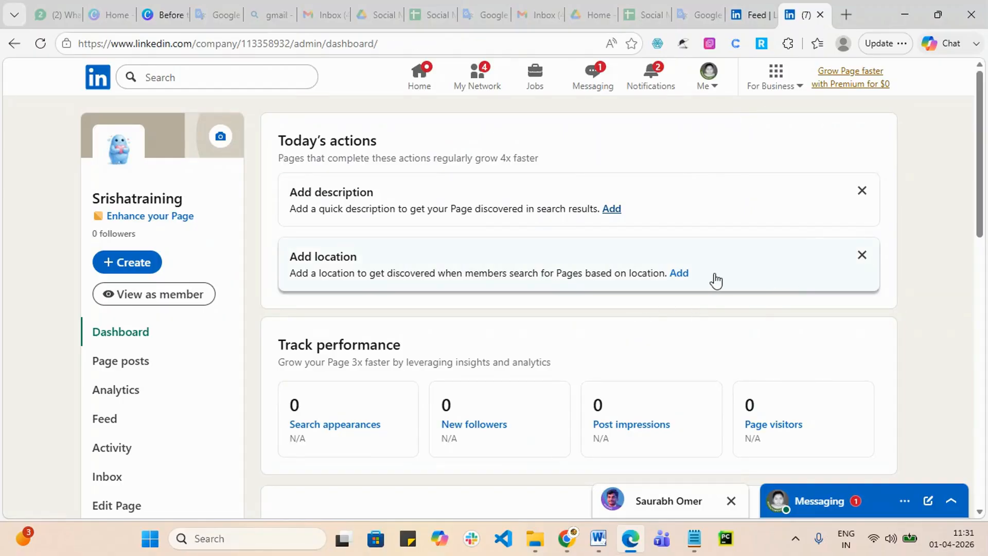
pyautogui.click(681, 274)
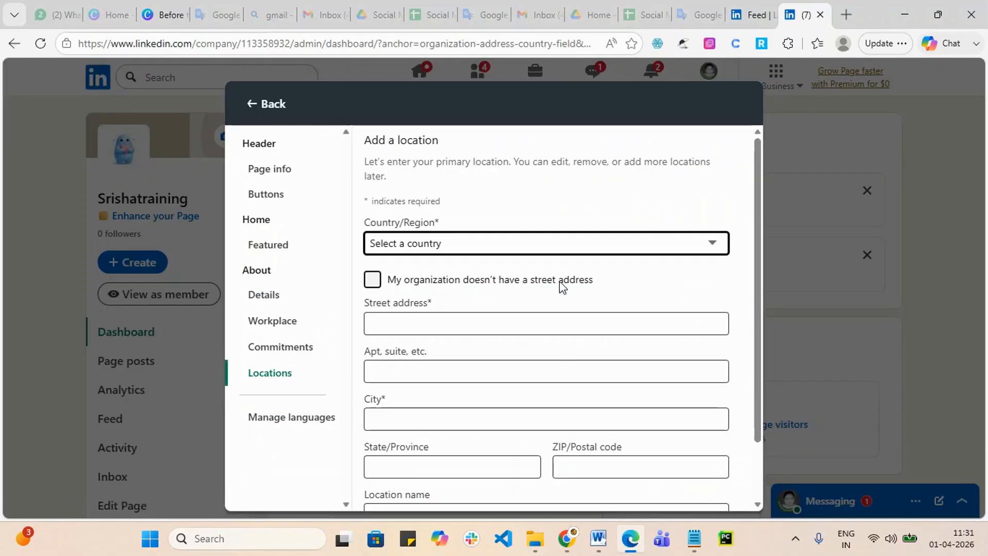
pyautogui.click(560, 243)
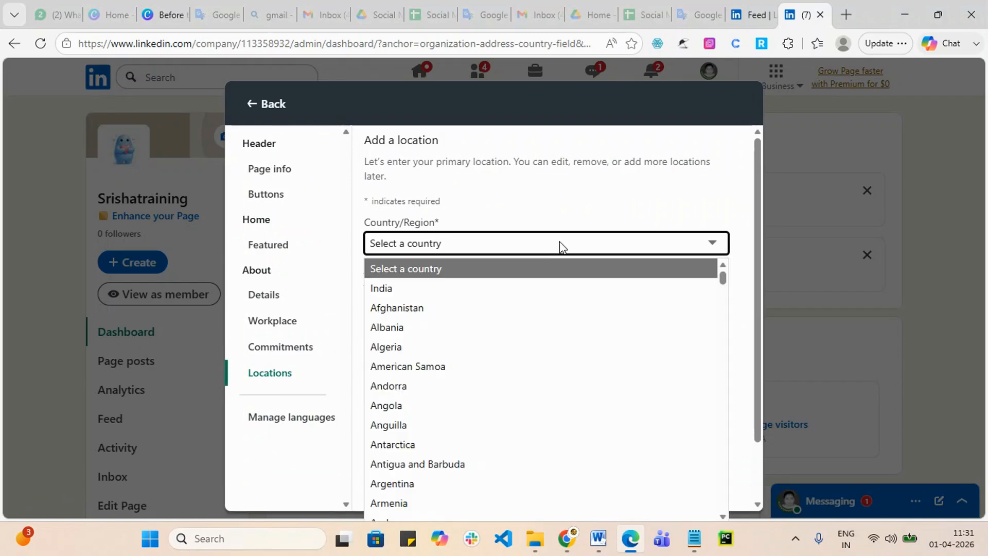
pyautogui.click(378, 289)
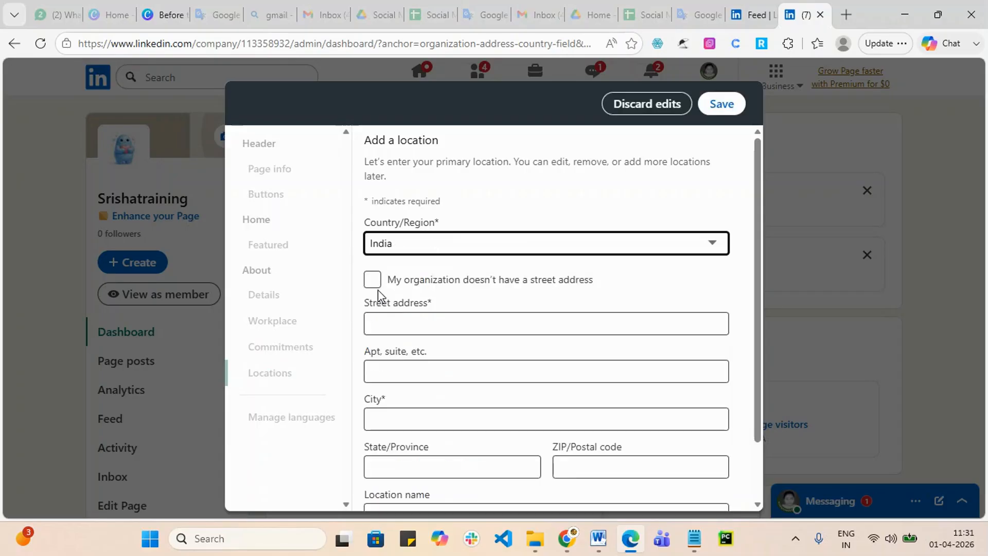
# Step: Discard the unfinished location entry and return to the Locations section
pyautogui.click(439, 315)
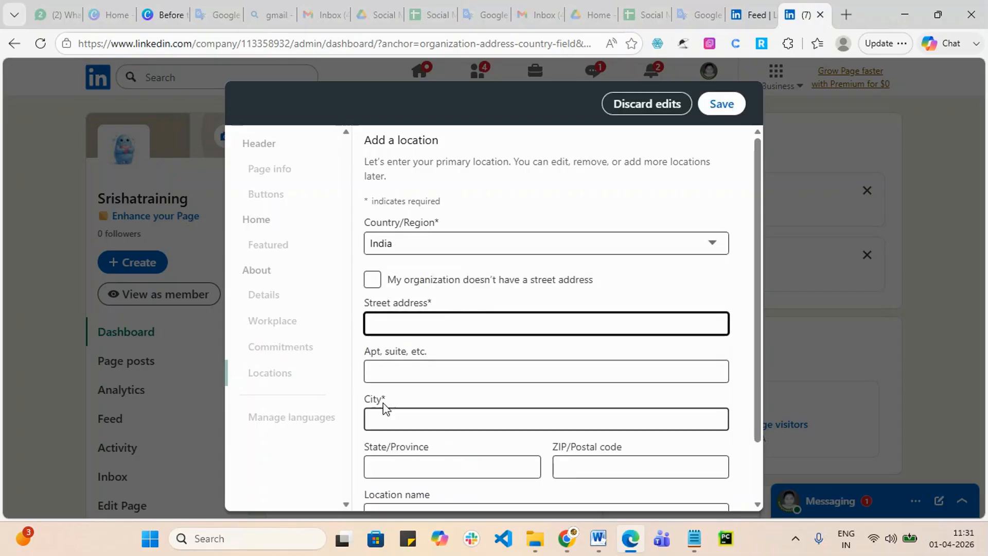
pyautogui.scroll(-3, 391, 419)
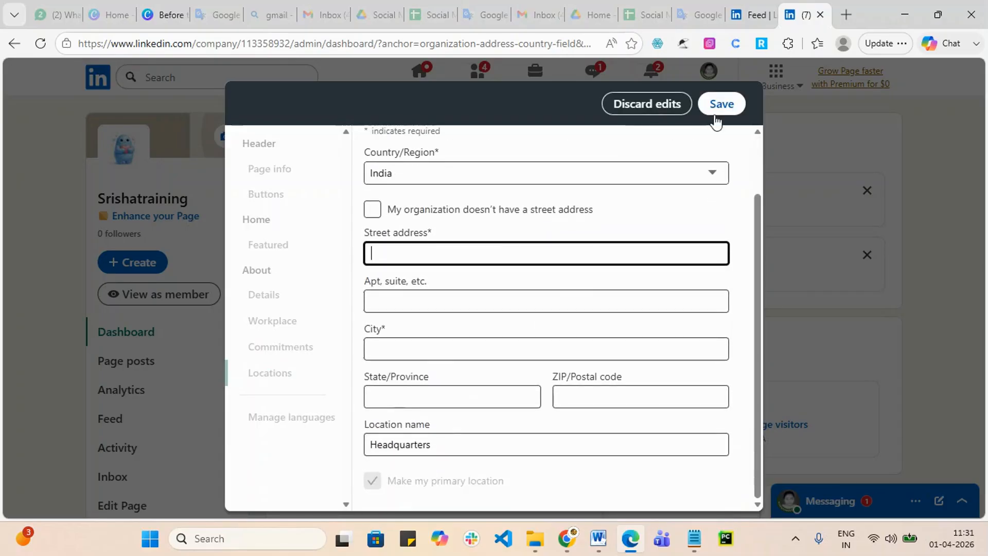
pyautogui.click(674, 105)
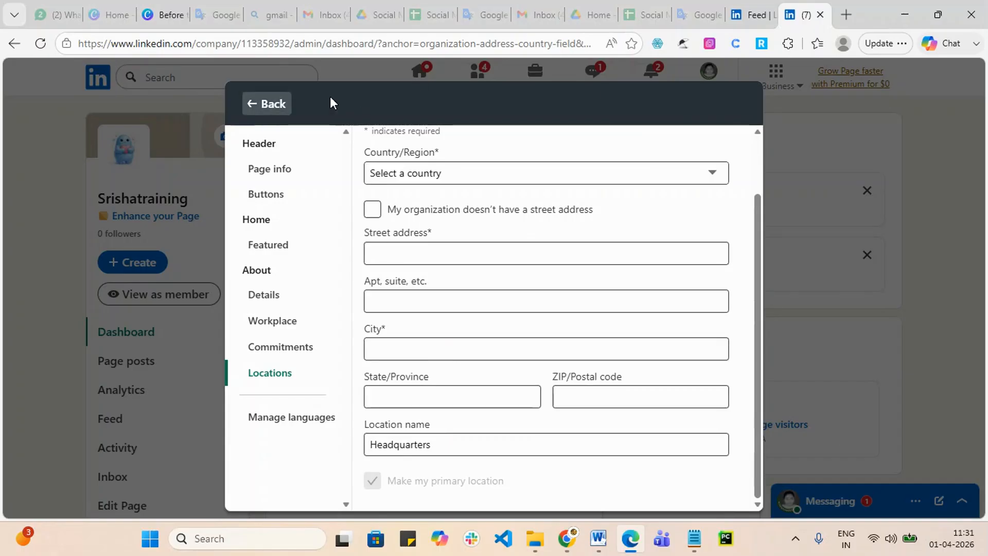
pyautogui.click(247, 110)
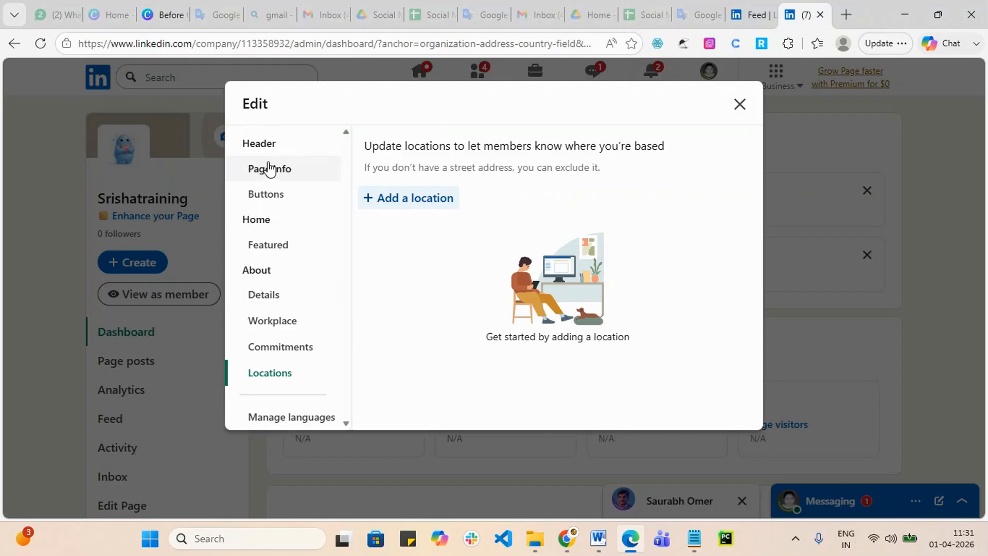
# Step: Leave the custom button name set to Visit website in the Buttons settings
pyautogui.click(282, 198)
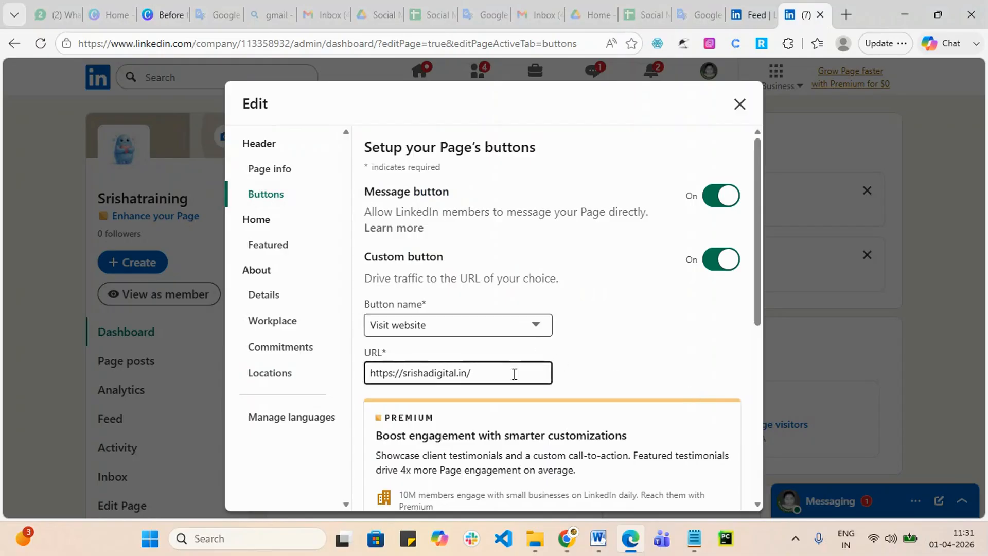
pyautogui.scroll(-1, 515, 375)
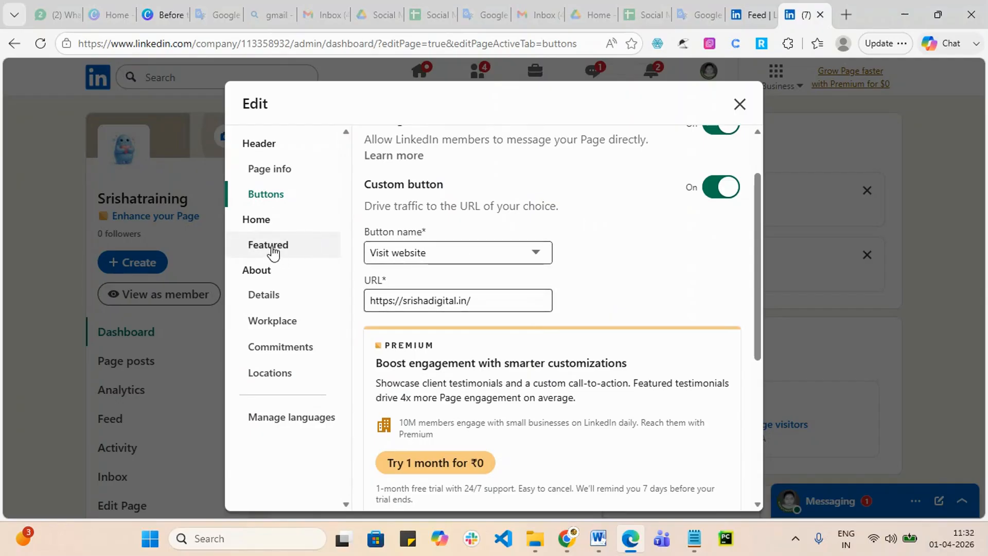
pyautogui.click(489, 255)
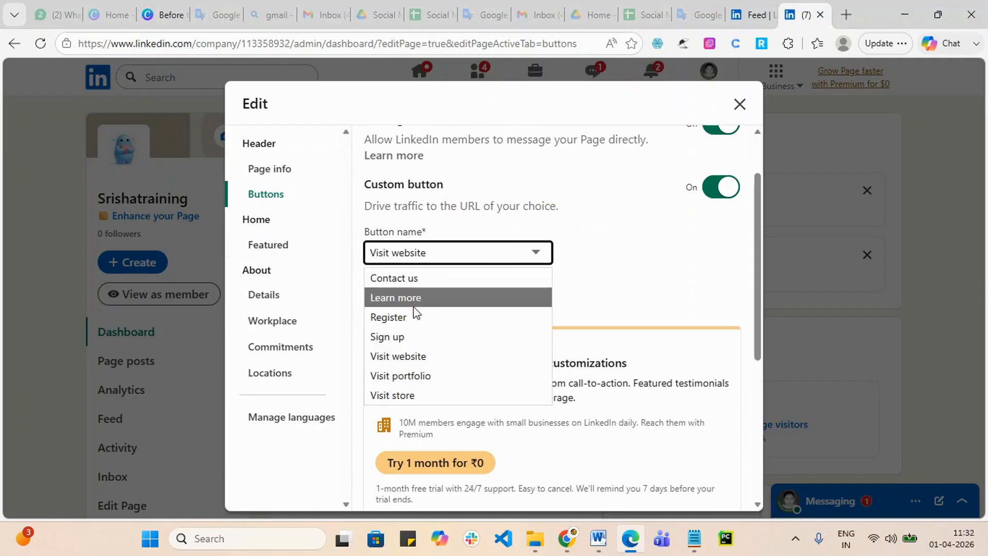
pyautogui.click(615, 271)
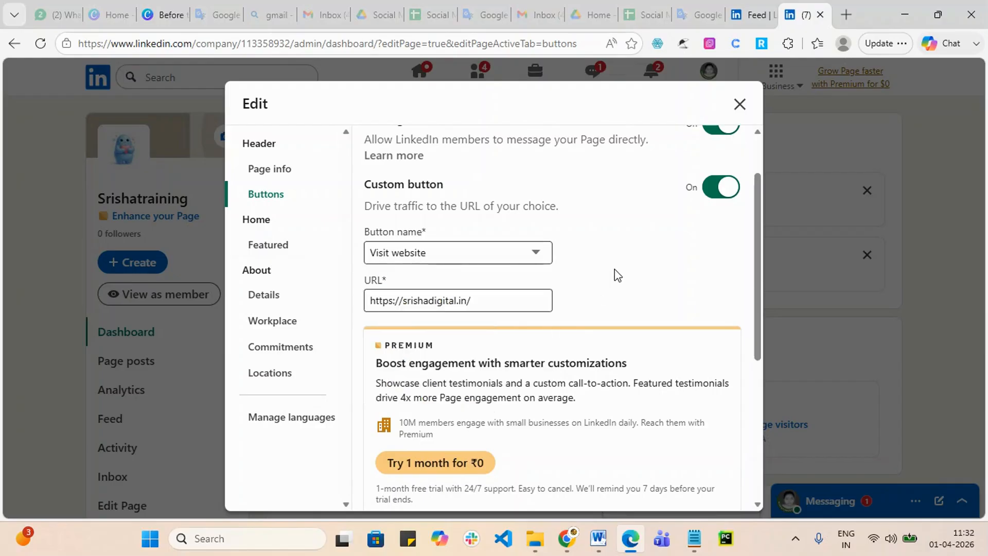
pyautogui.click(468, 259)
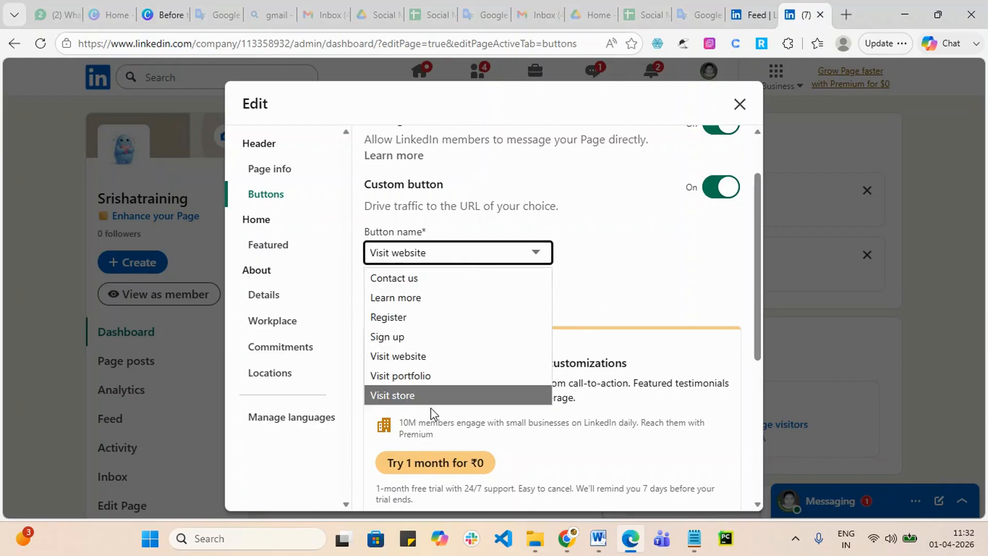
pyautogui.click(637, 276)
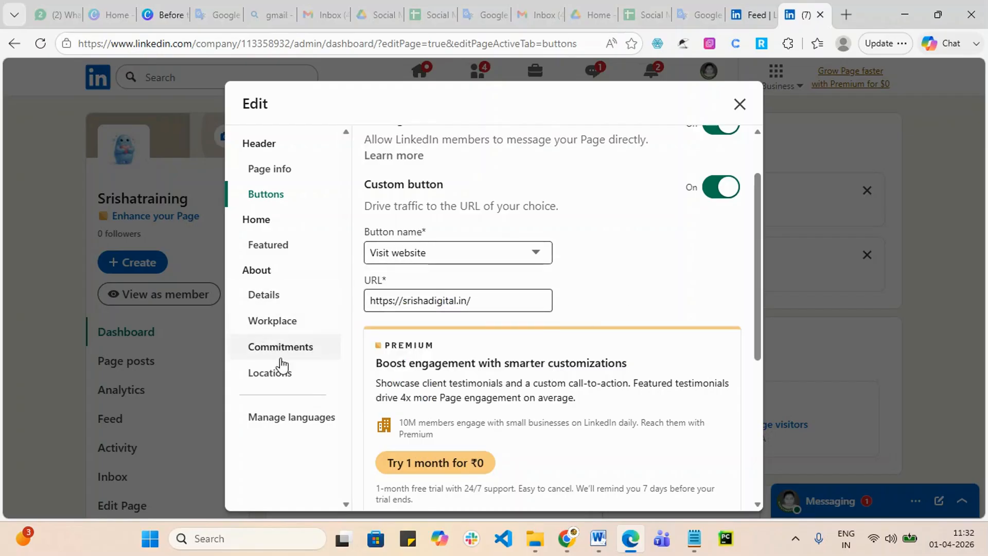
# Step: Look through the Locations, Commitments and Workplace sections, ending on Details
pyautogui.click(278, 379)
pyautogui.click(268, 352)
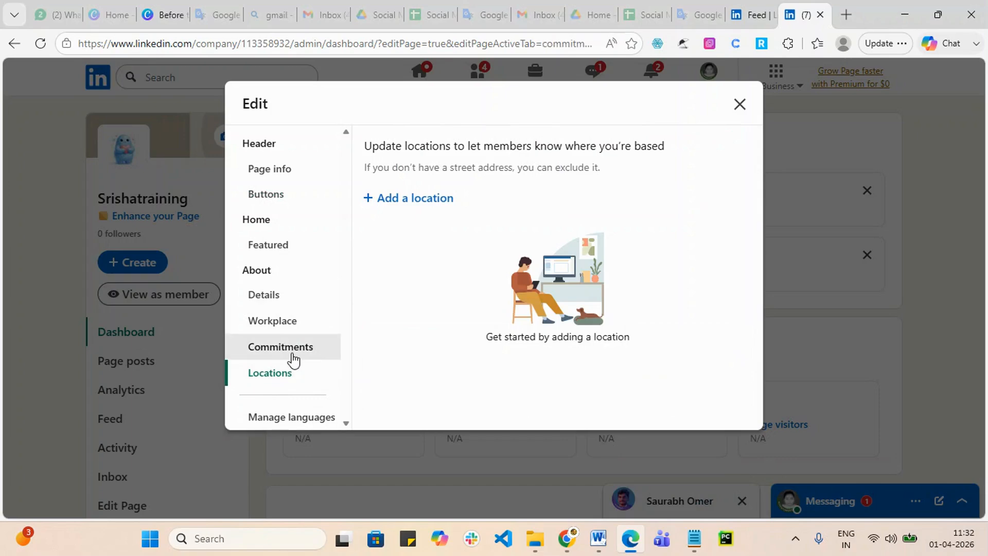
pyautogui.click(295, 328)
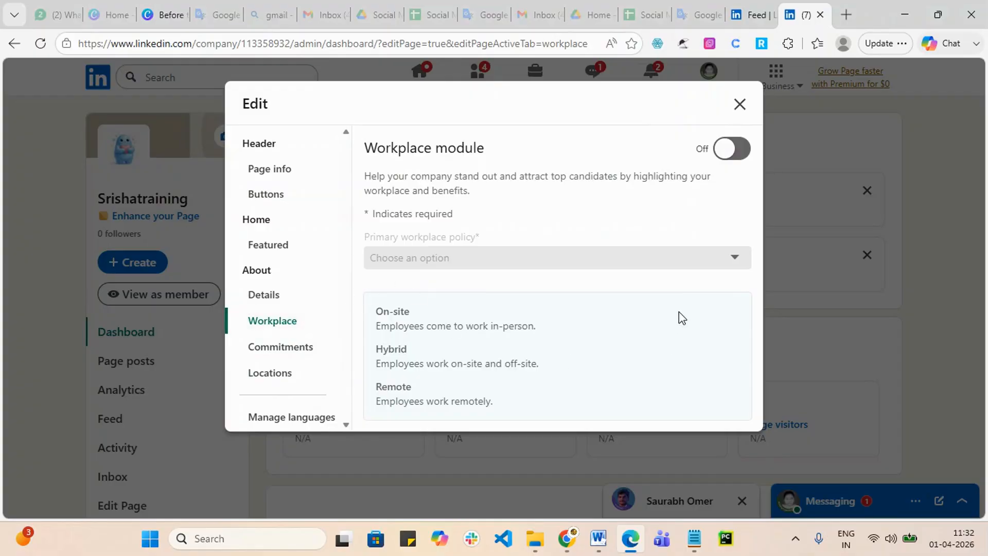
pyautogui.click(257, 299)
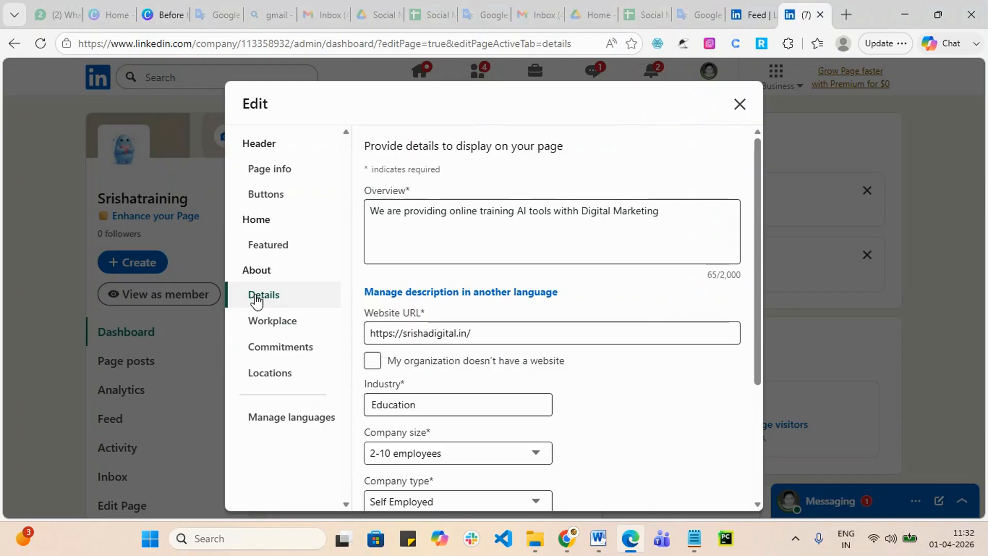
# Step: Review the Job Support specialty, close the page editor, and scroll through the Srishatraining dashboard
pyautogui.scroll(-3, 525, 368)
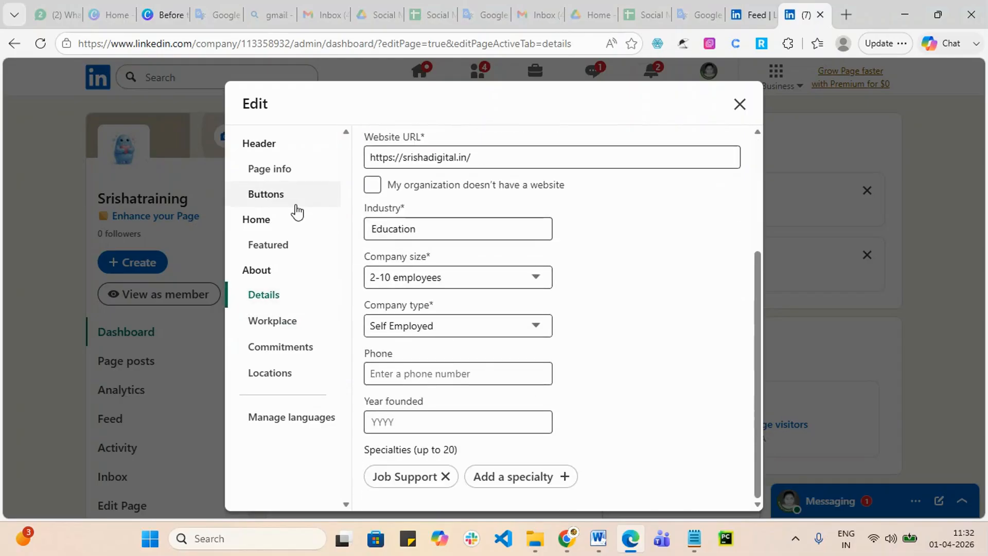
pyautogui.click(739, 104)
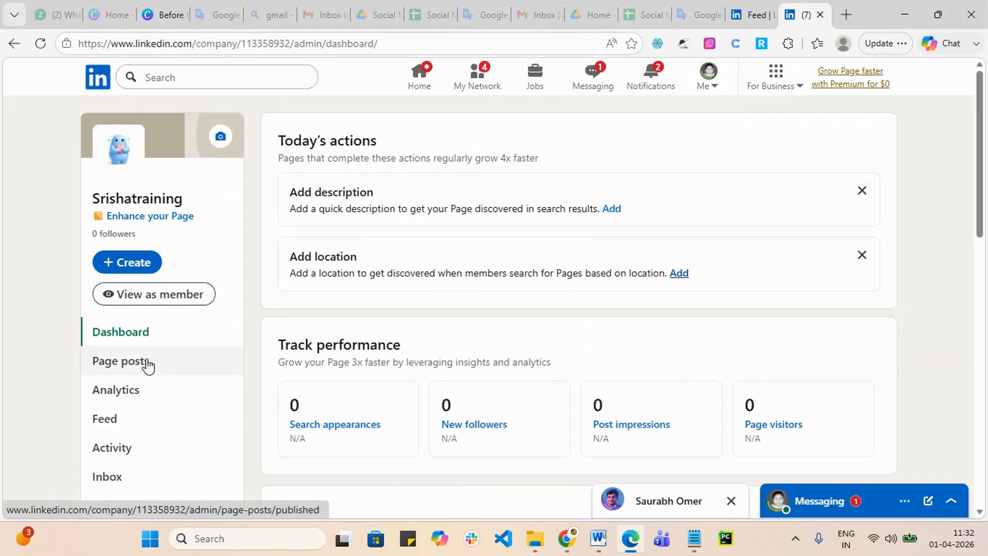
pyautogui.scroll(-4, 247, 357)
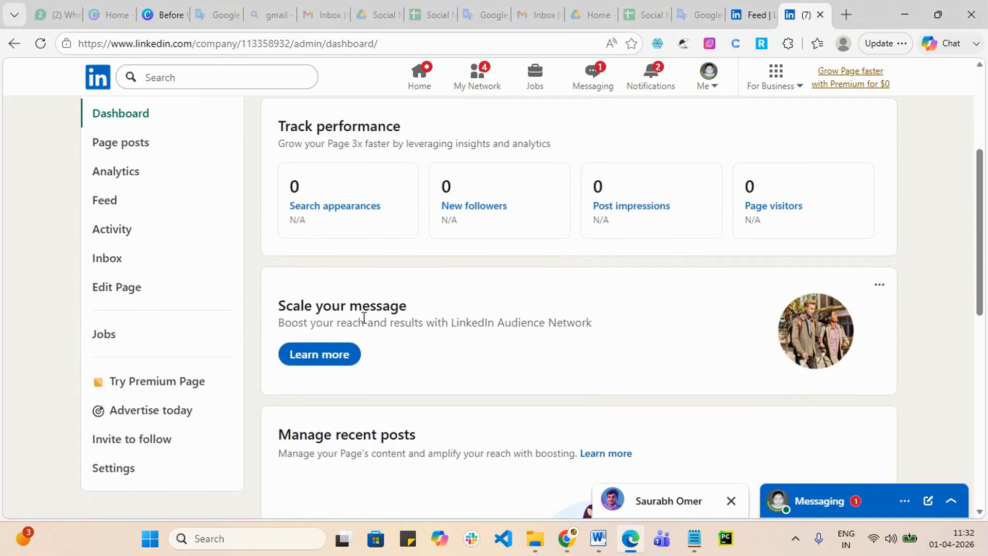
pyautogui.scroll(-3, 391, 355)
pyautogui.scroll(3, 391, 353)
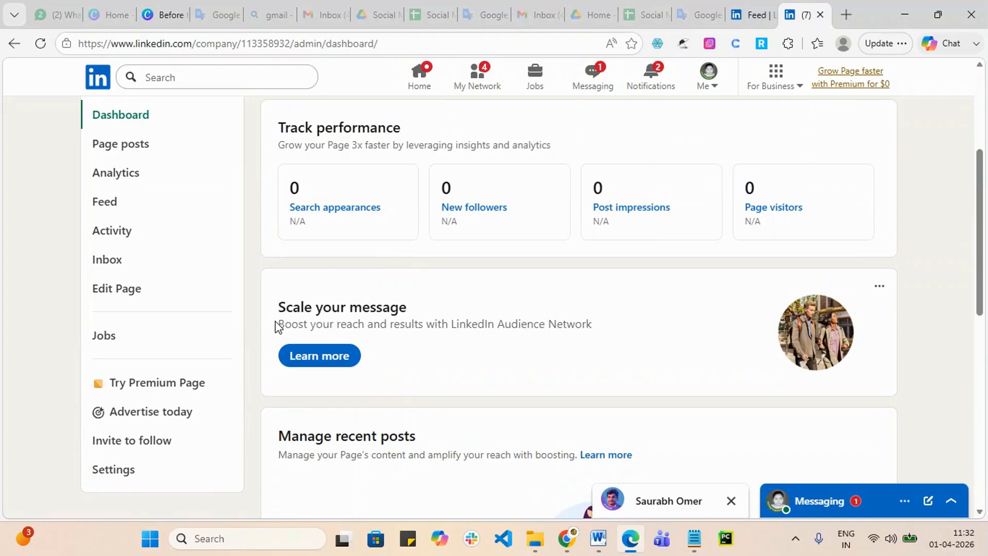
pyautogui.scroll(2, 280, 328)
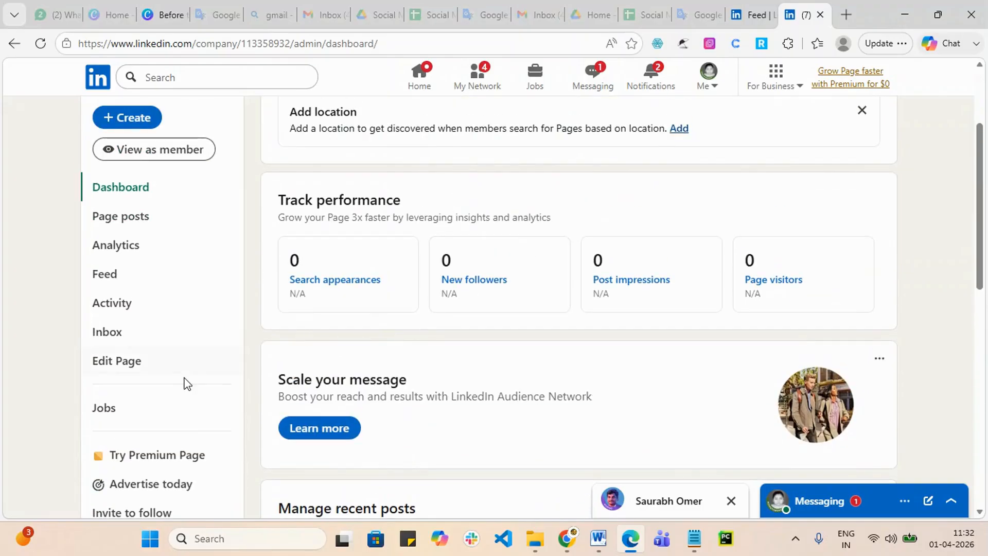
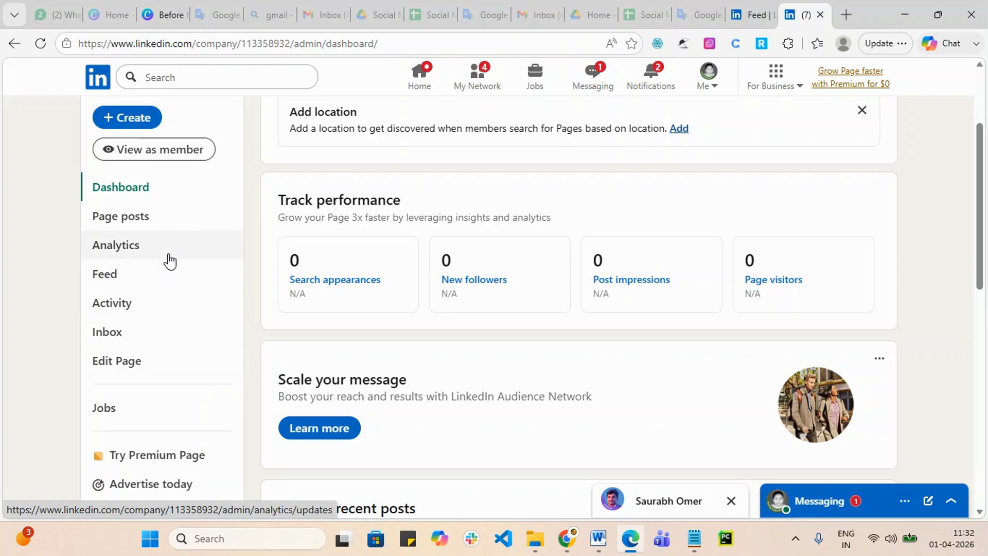
# Step: Open the company page's Page posts section from the admin sidebar
pyautogui.click(128, 222)
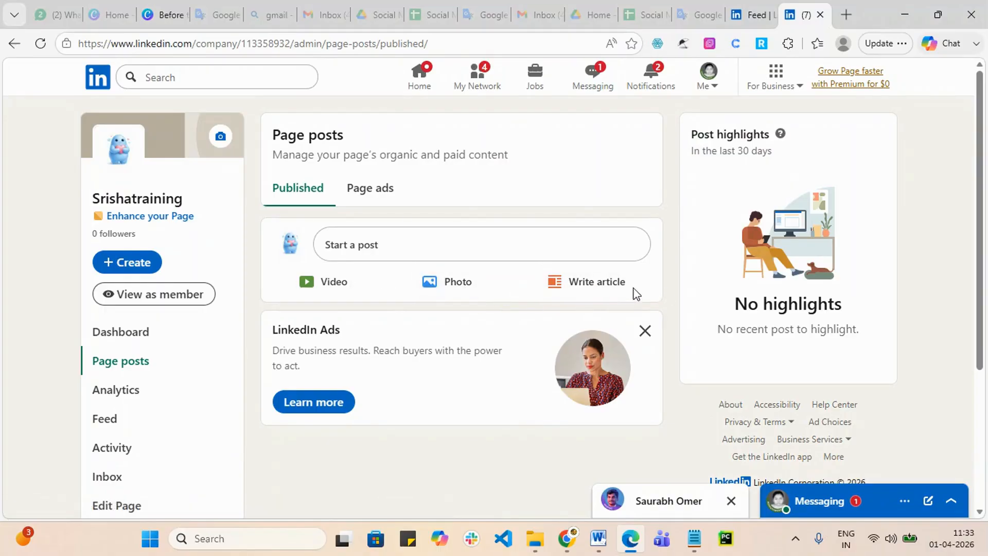
# Step: Start a video post and upload 'Job Guarantee_ Get Skills!' from Downloads
pyautogui.click(335, 284)
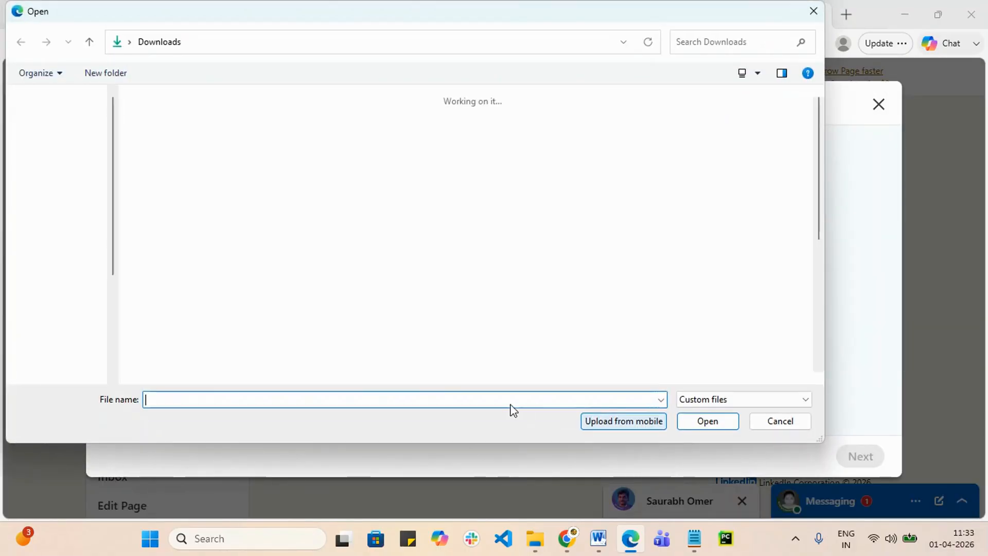
pyautogui.scroll(-5, 476, 278)
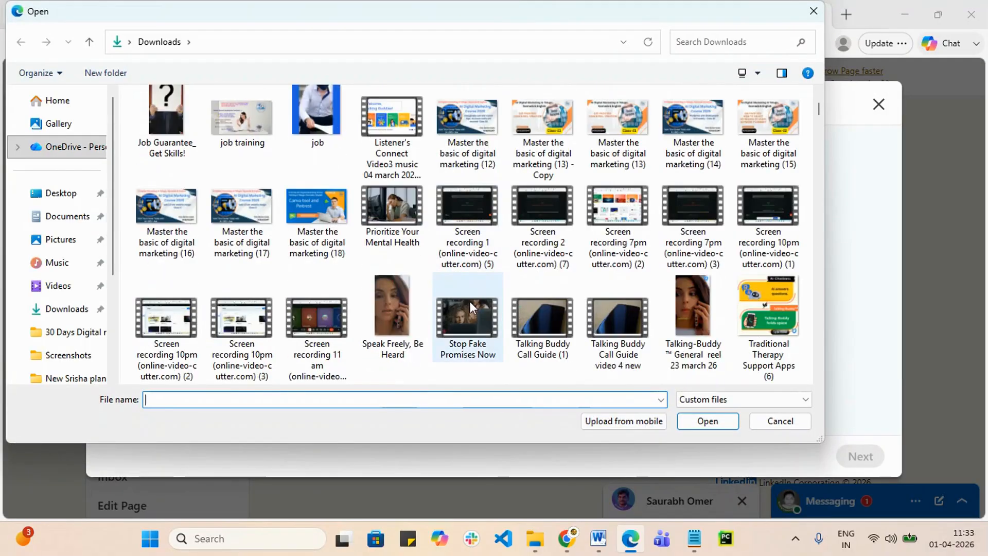
pyautogui.scroll(-1, 468, 313)
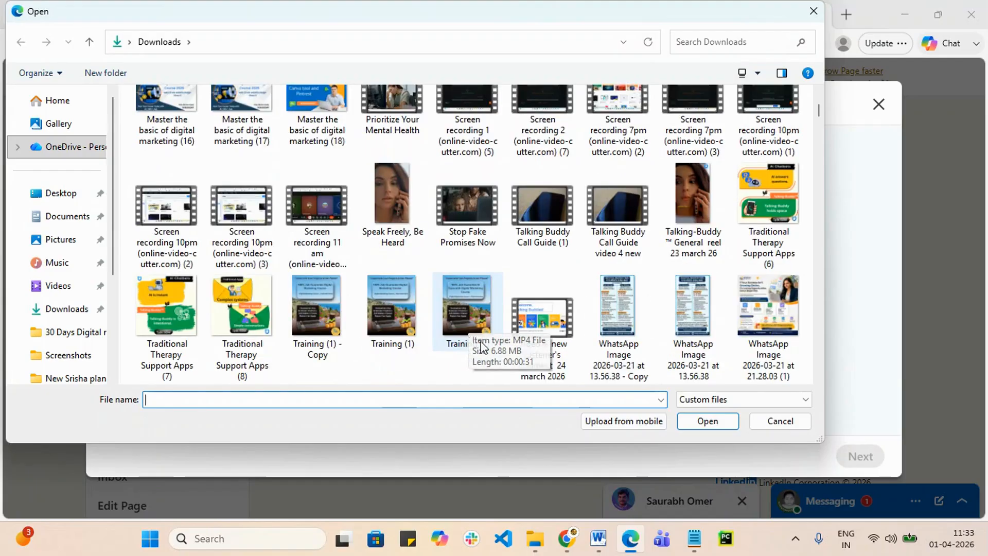
pyautogui.scroll(1, 557, 332)
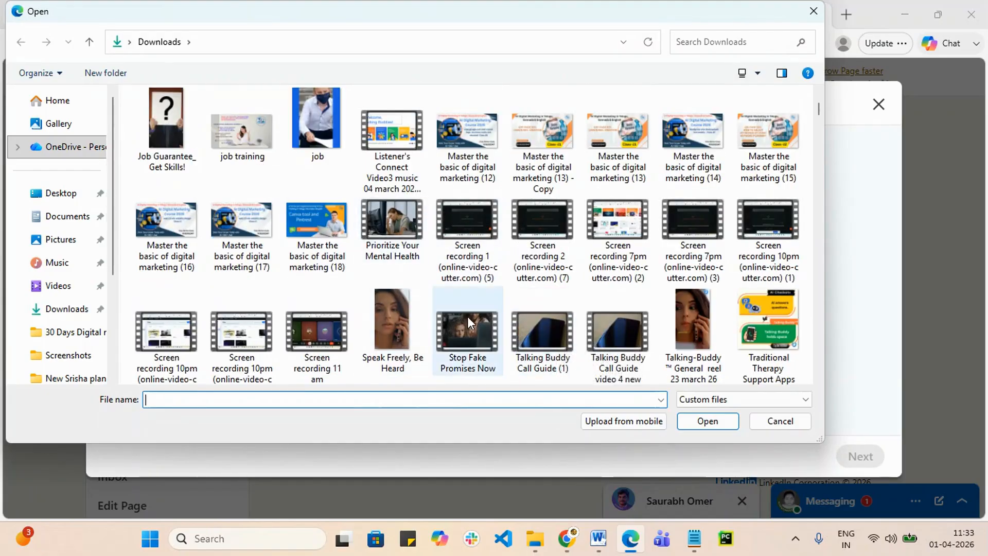
pyautogui.scroll(-1, 525, 297)
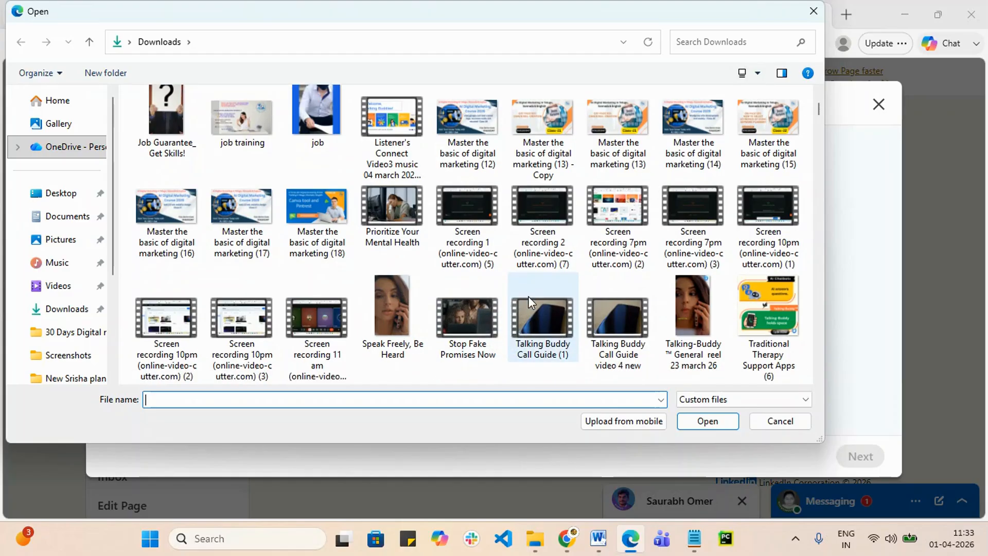
pyautogui.click(194, 150)
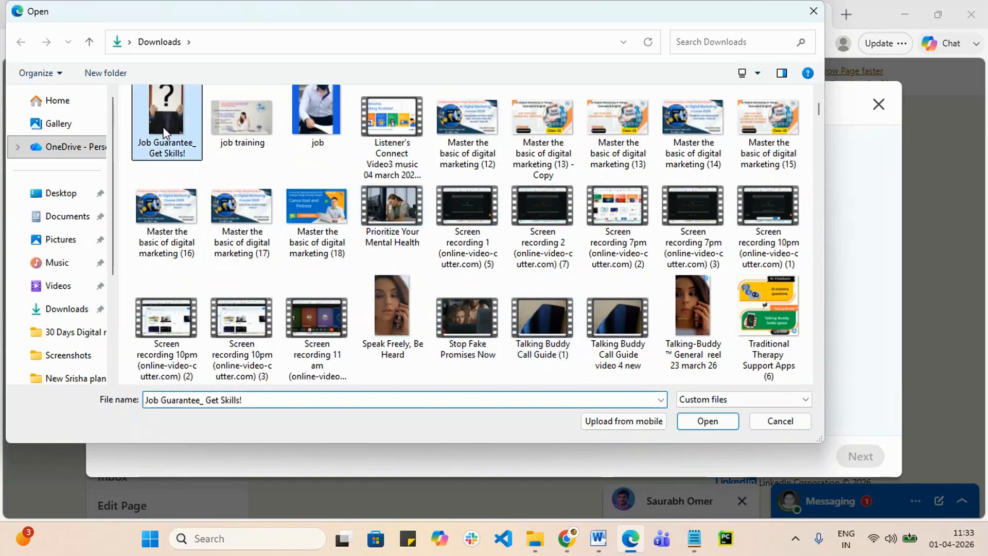
pyautogui.click(720, 423)
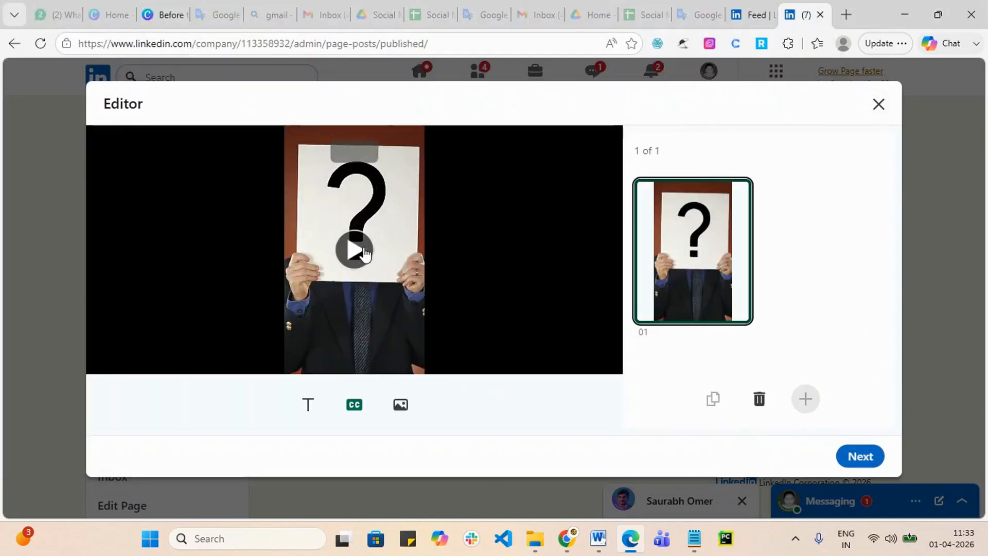
# Step: Preview the uploaded video, then continue to the post composer with it attached
pyautogui.click(359, 252)
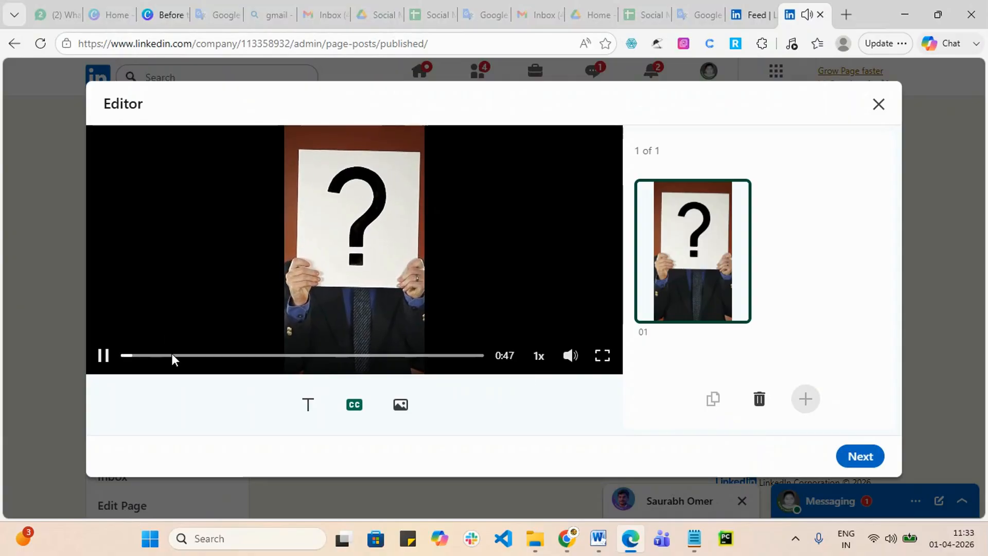
pyautogui.click(345, 227)
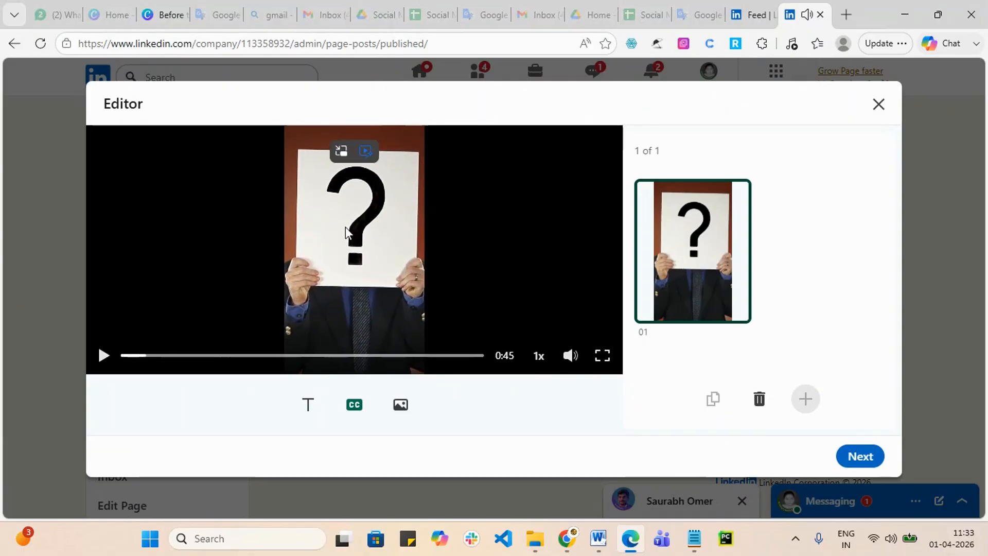
pyautogui.click(861, 456)
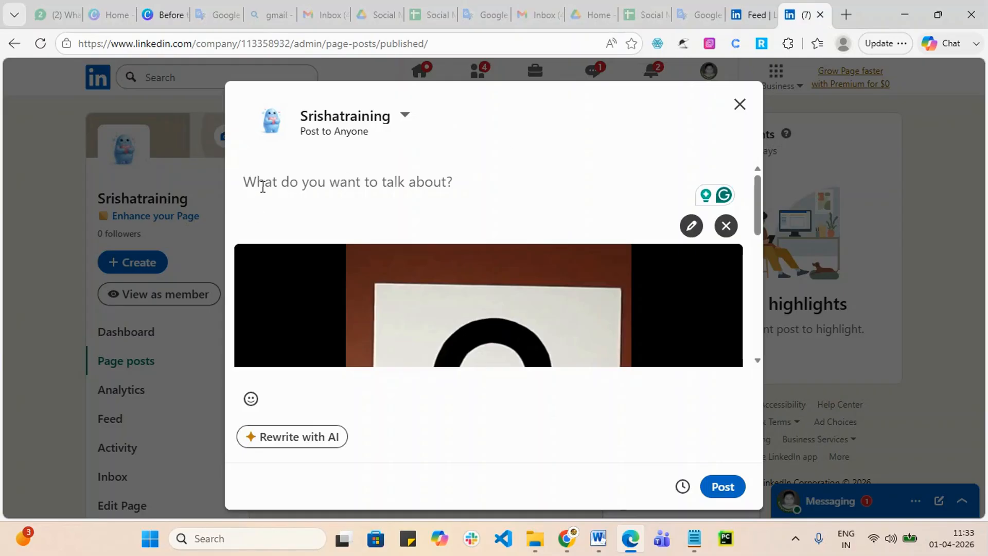
# Step: Open chatgpt.com in a new Edge tab
pyautogui.click(848, 14)
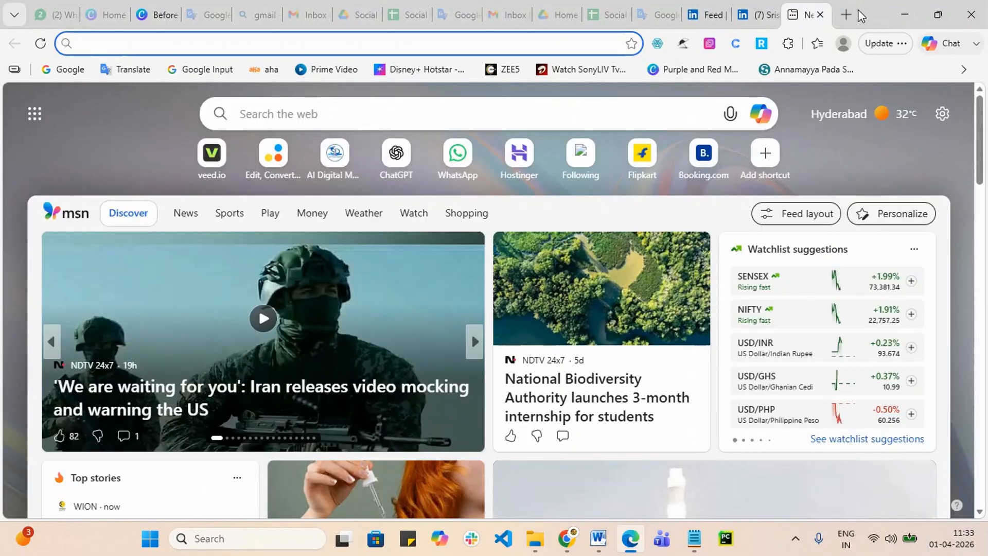
pyautogui.write('ch')
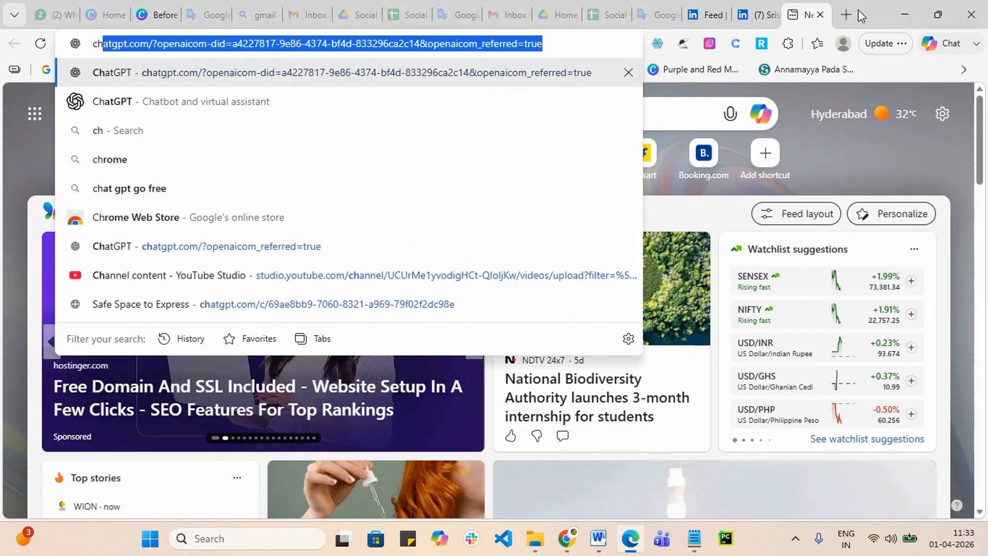
pyautogui.press('Return')
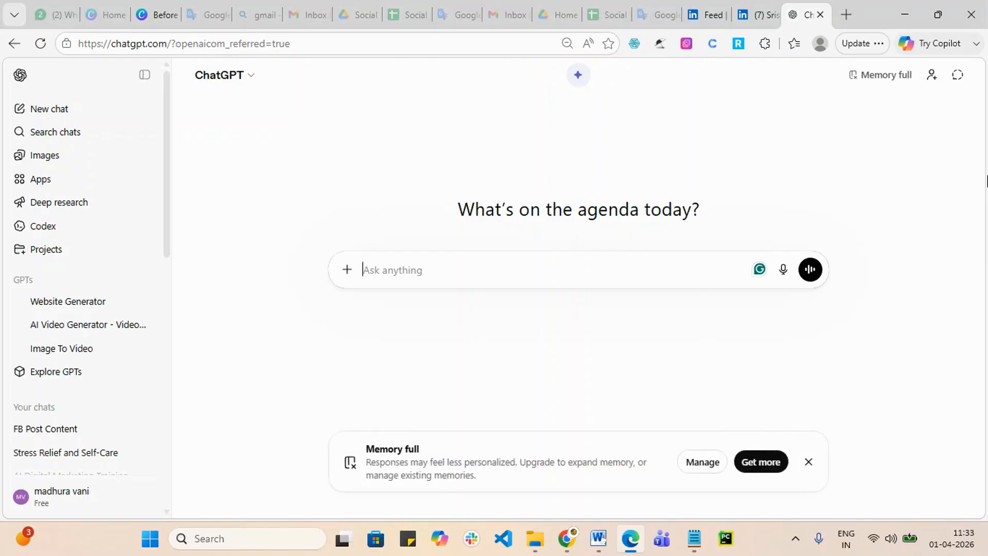
# Step: Ask ChatGPT to create LinkedIn post content about a digital marketing job guarantee program
pyautogui.write('d')
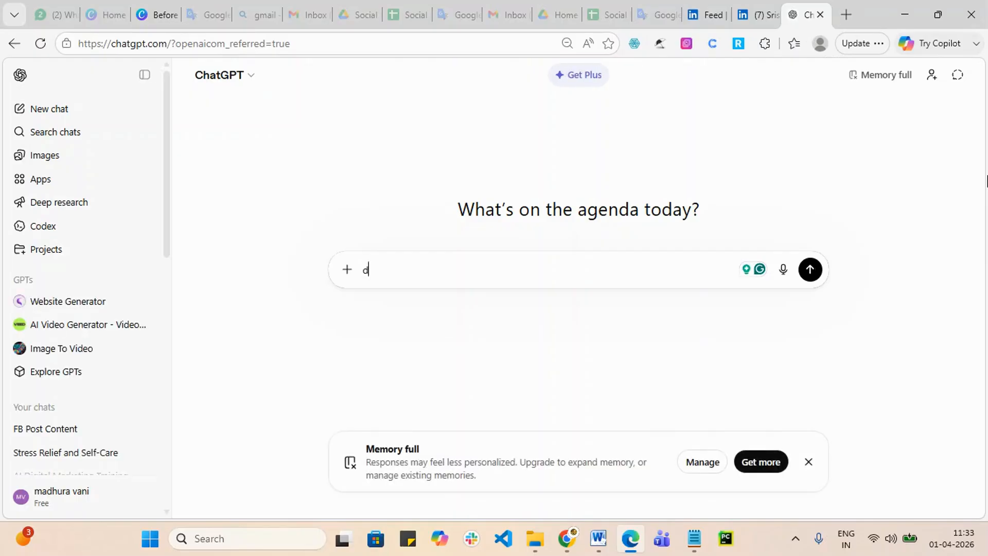
pyautogui.write('igital martkating job garre')
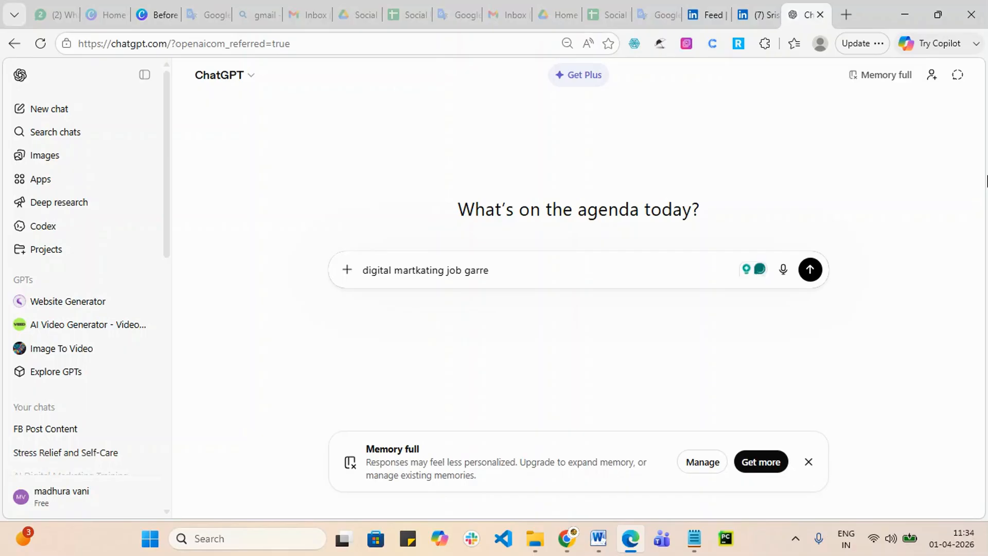
pyautogui.write('nty potgram')
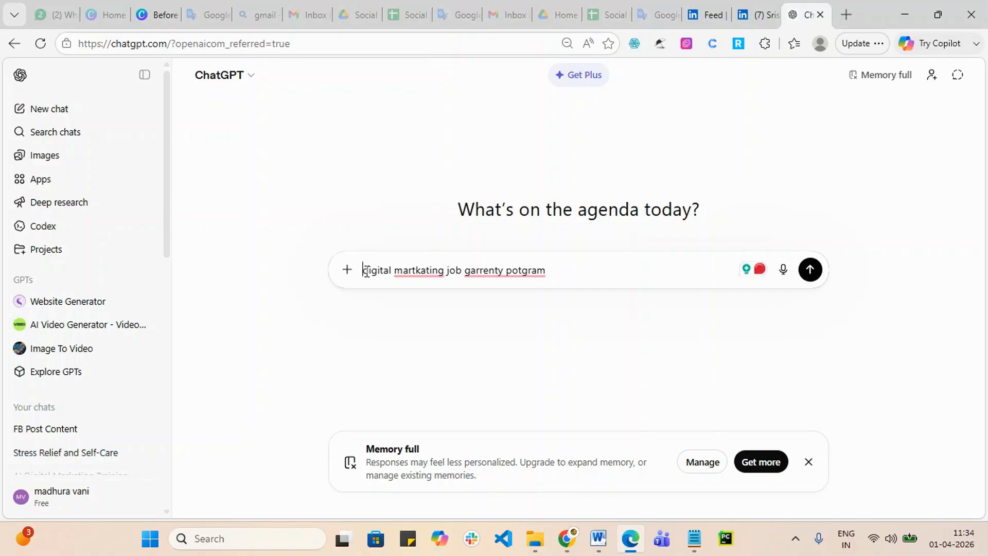
pyautogui.write(' creata')
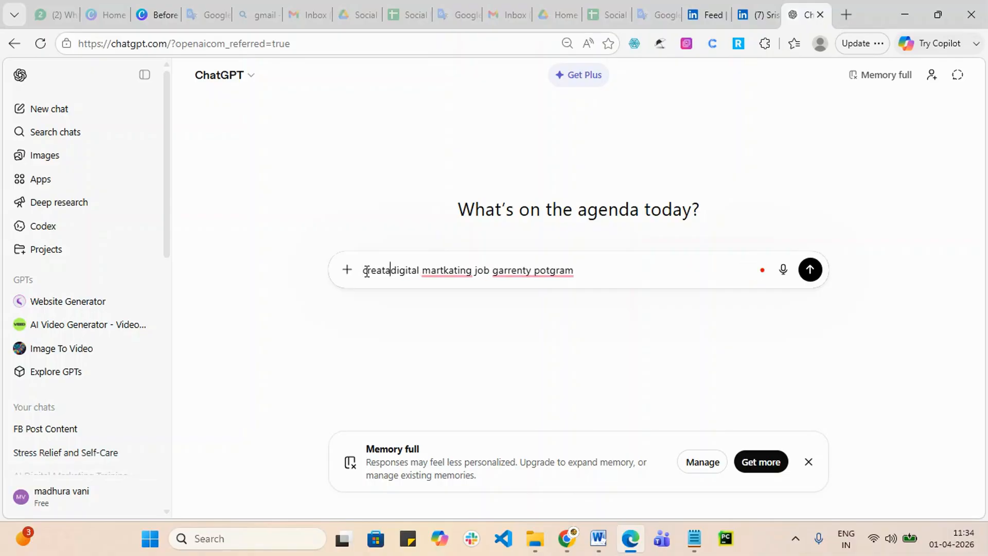
pyautogui.write(' linkein')
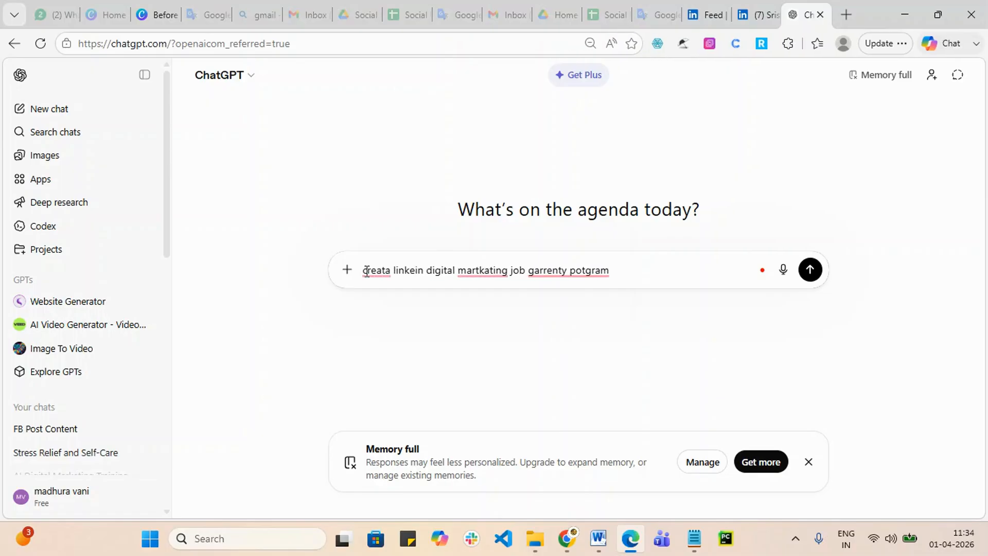
pyautogui.write(' post co')
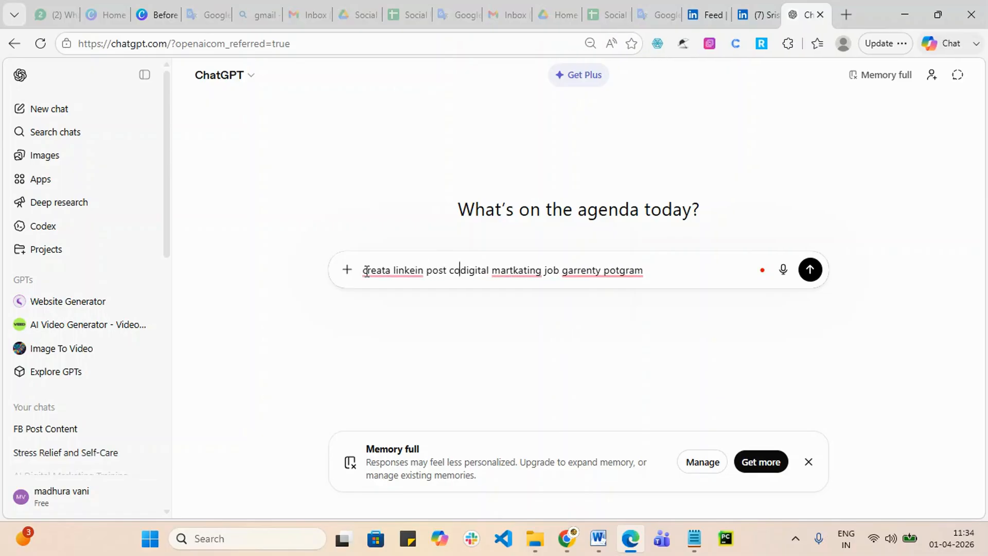
pyautogui.write('nt')
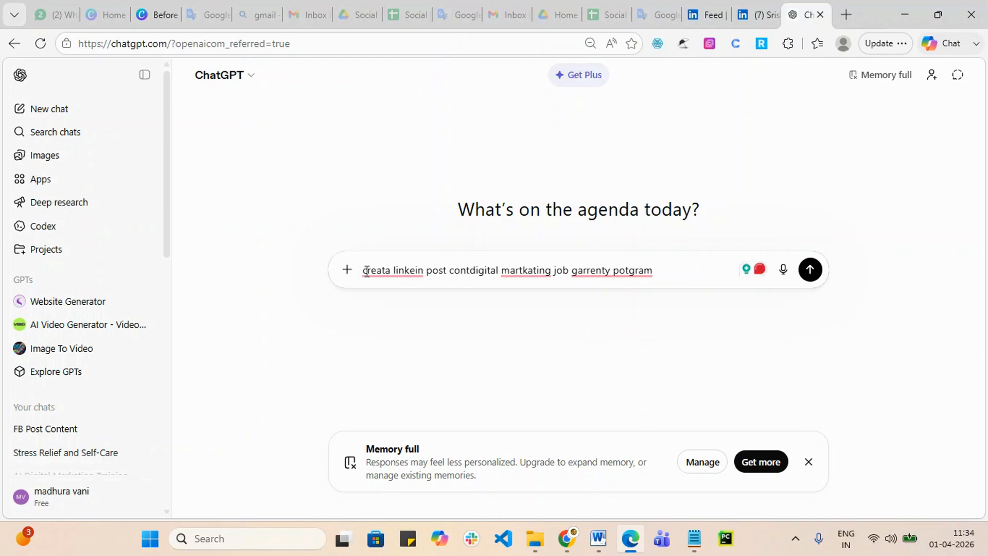
pyautogui.write('ent ')
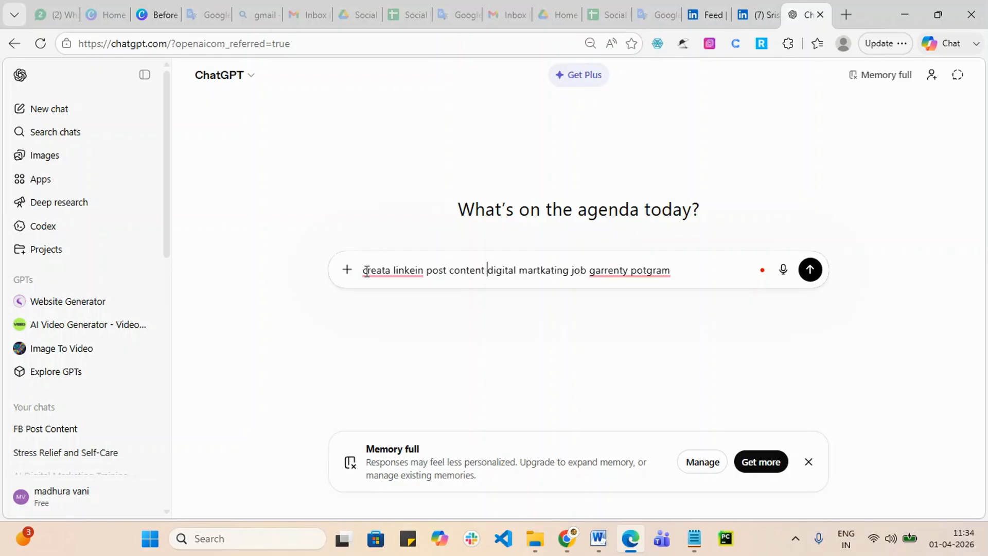
pyautogui.write('about')
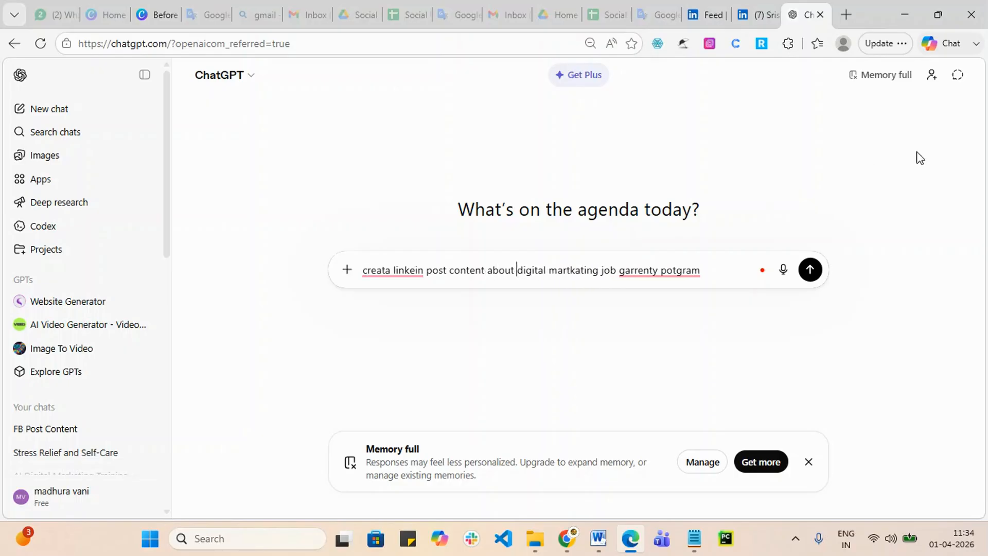
pyautogui.click(811, 277)
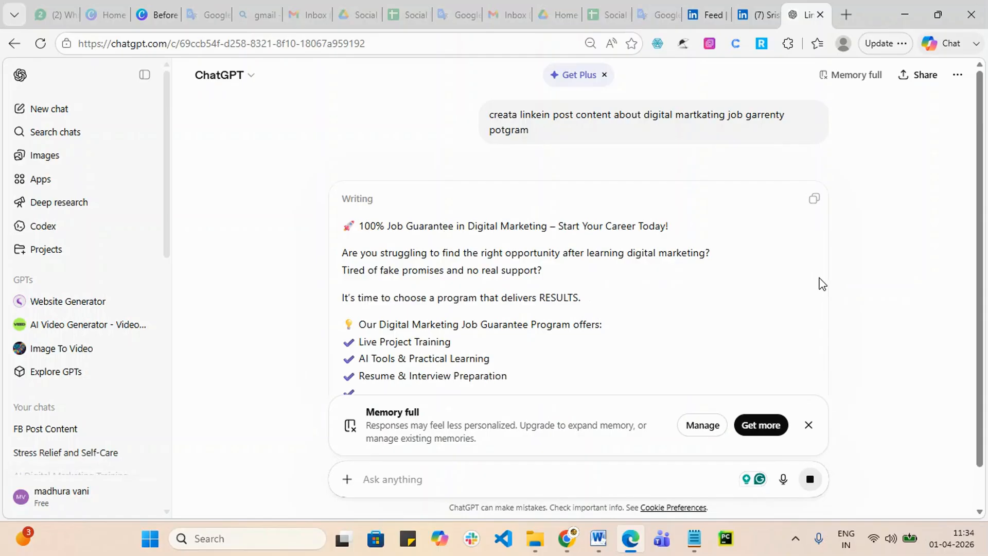
# Step: Copy ChatGPT's '100% Job Guarantee in Digital Marketing' post text and return to the LinkedIn composer
pyautogui.scroll(-4, 819, 282)
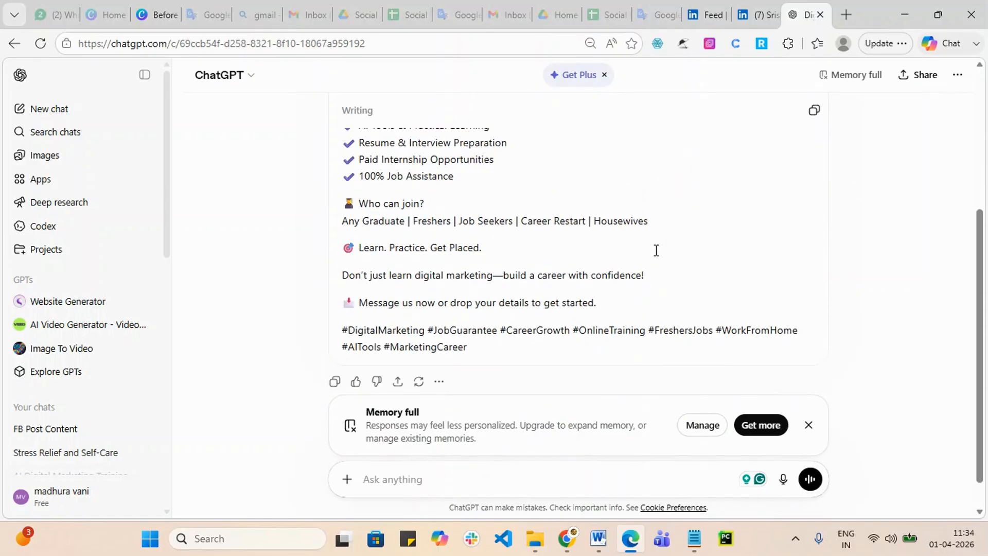
pyautogui.scroll(-1, 656, 251)
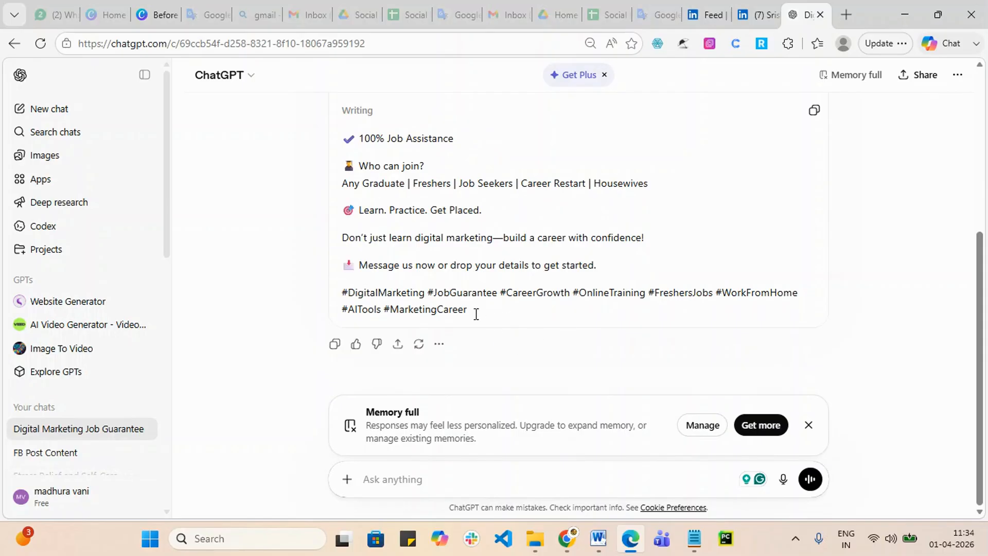
pyautogui.scroll(5, 476, 314)
pyautogui.scroll(-2, 500, 227)
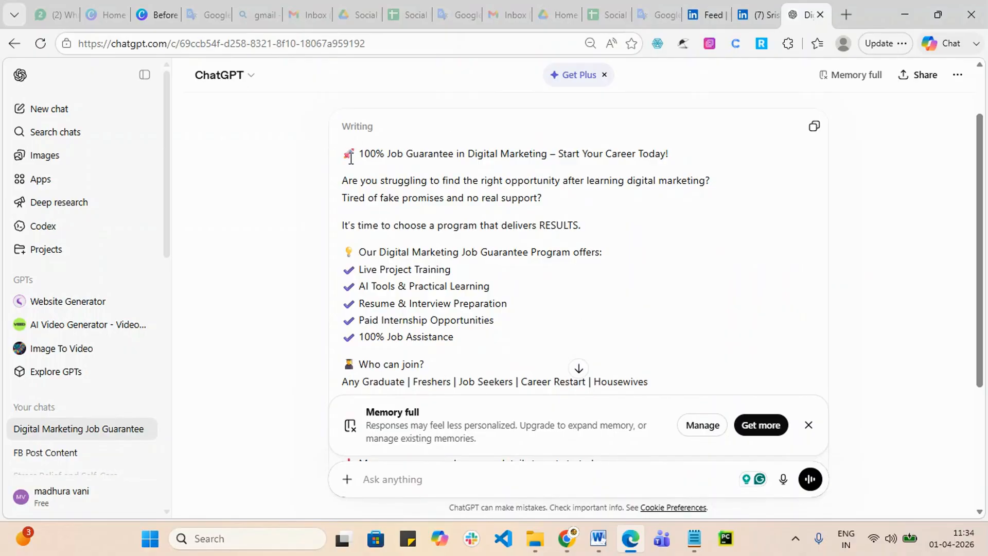
pyautogui.moveTo(343, 159); pyautogui.dragTo(609, 399)
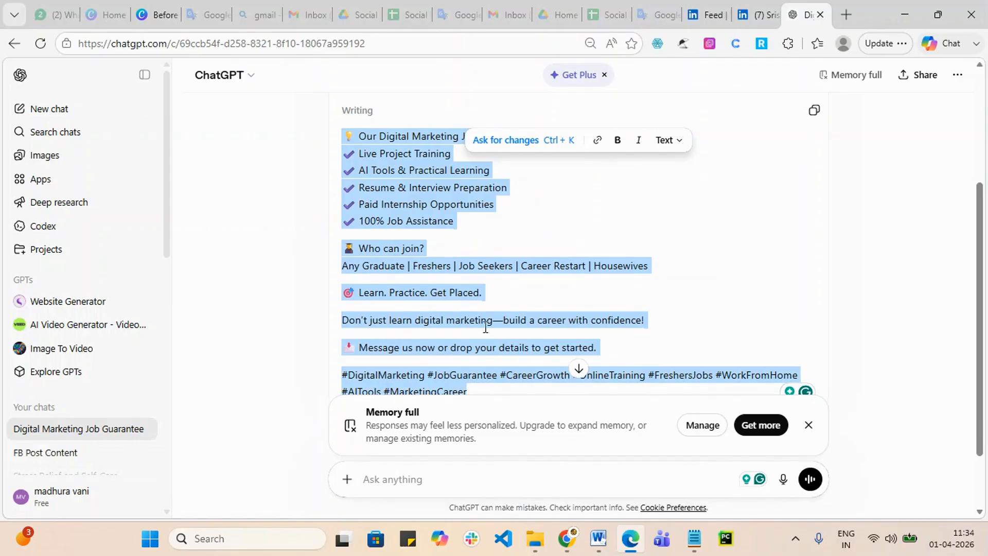
pyautogui.click(757, 14)
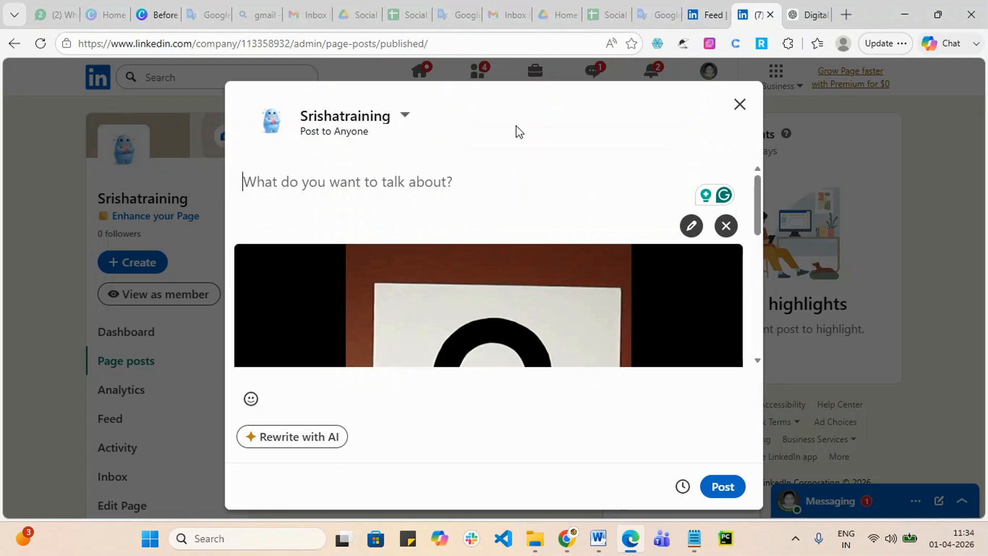
# Step: Paste the ChatGPT draft into the caption and add the contact phone number after 'get started.'
pyautogui.hotkey('ctrl', 'v')
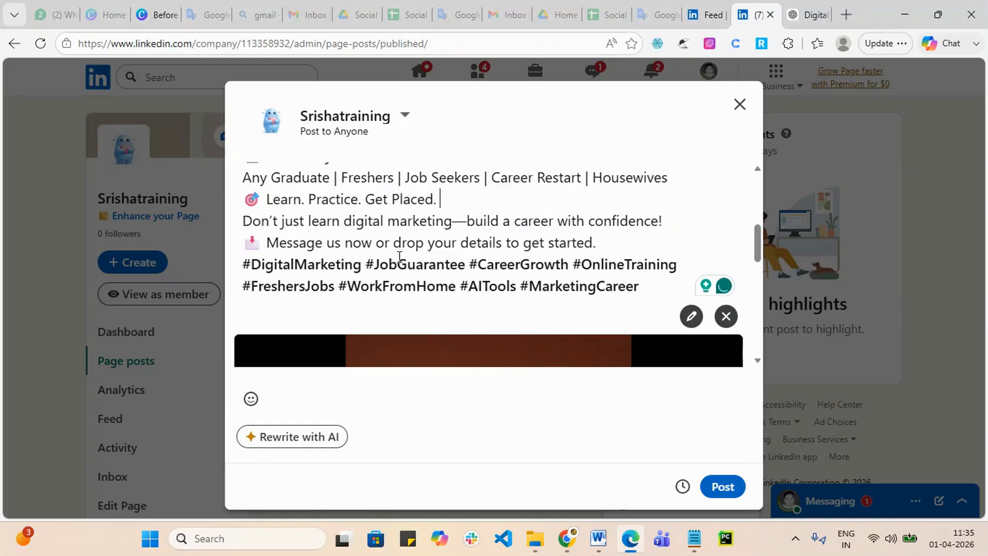
pyautogui.click(616, 237)
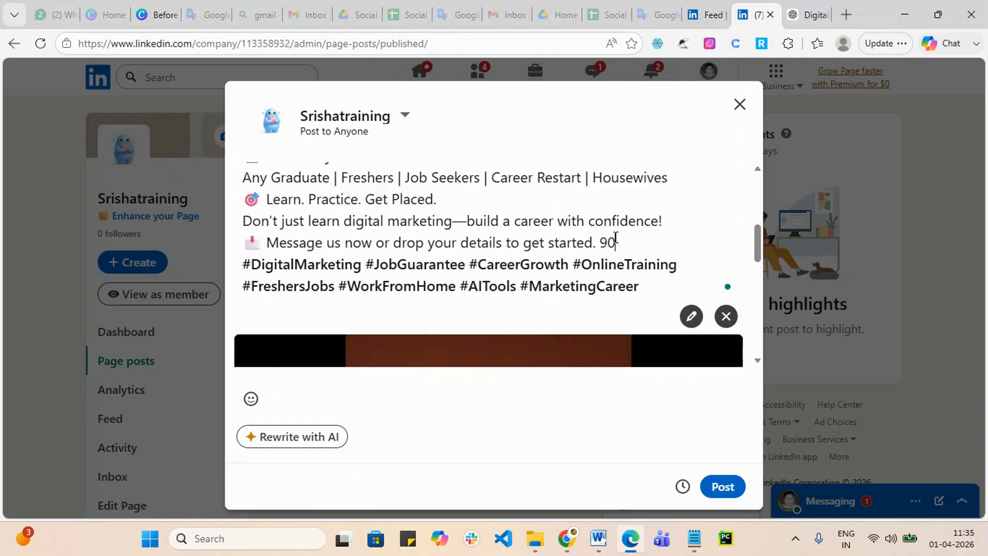
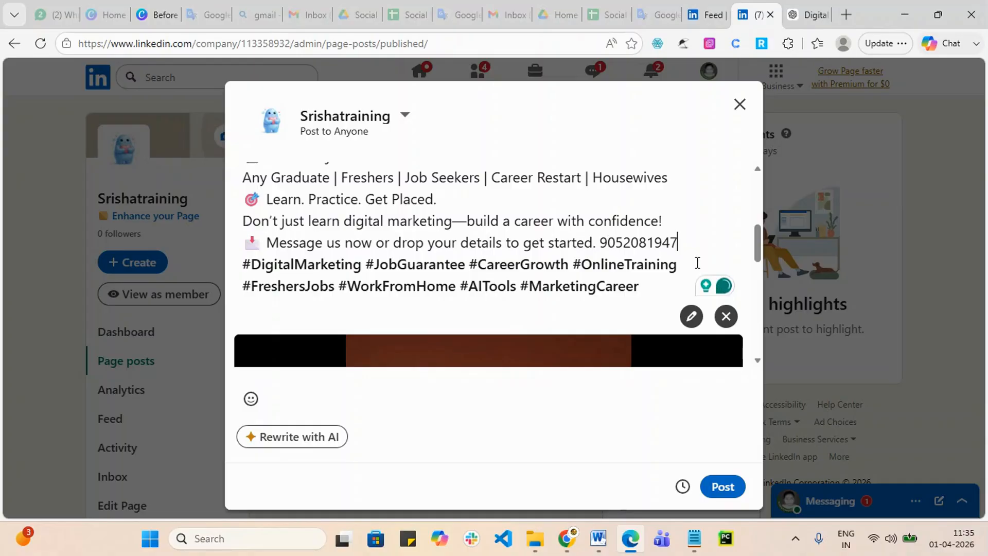
pyautogui.press('Return')
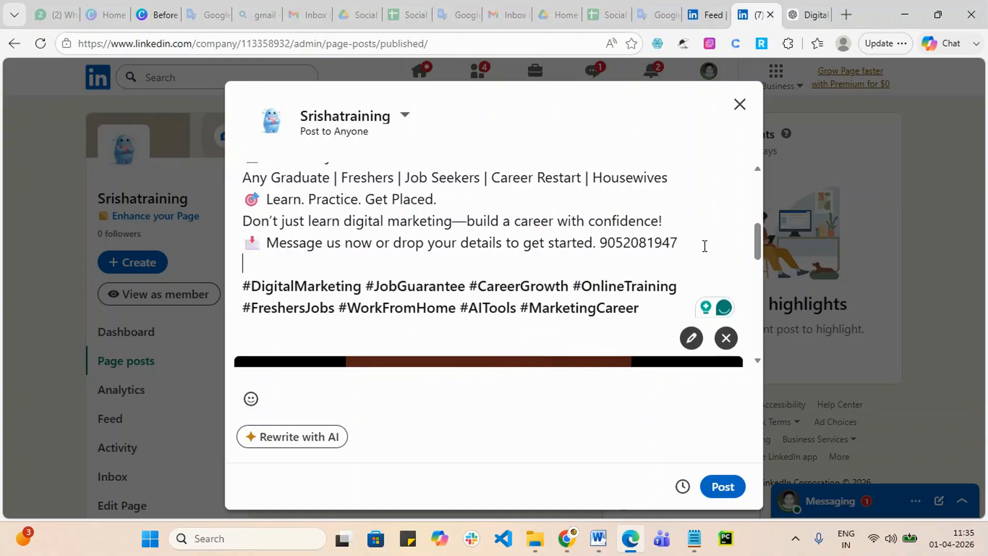
pyautogui.write('www')
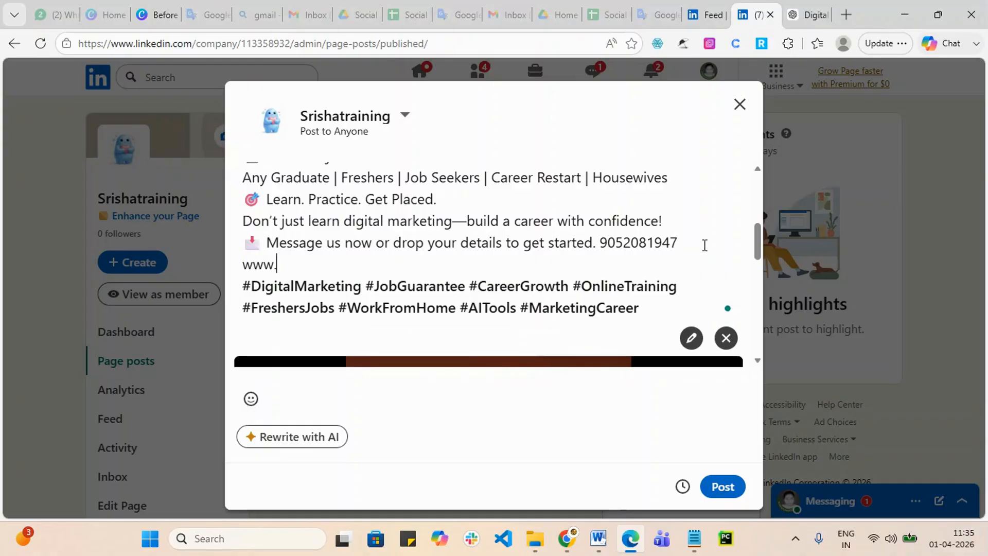
pyautogui.write('.srishadigitaal')
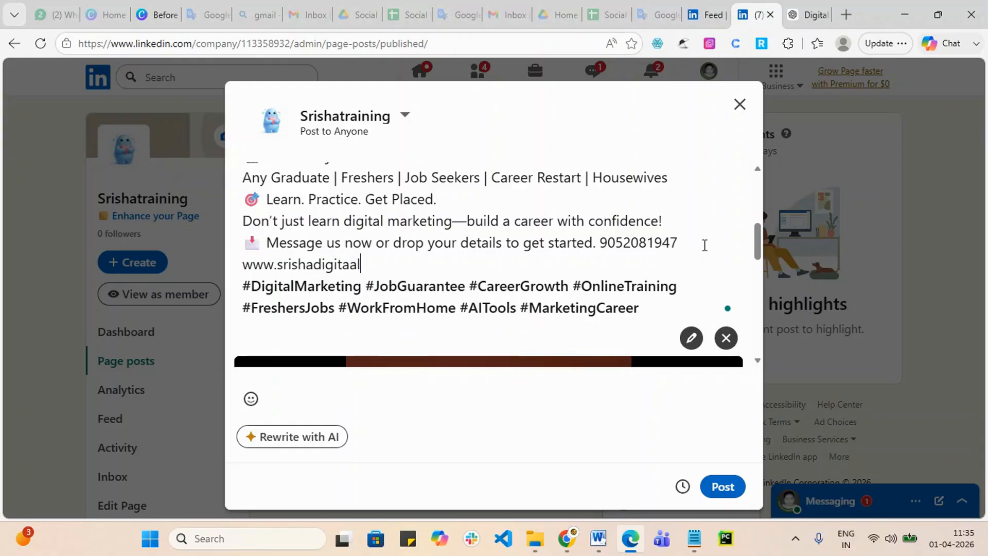
pyautogui.press('BackSpace')
pyautogui.press('BackSpace')
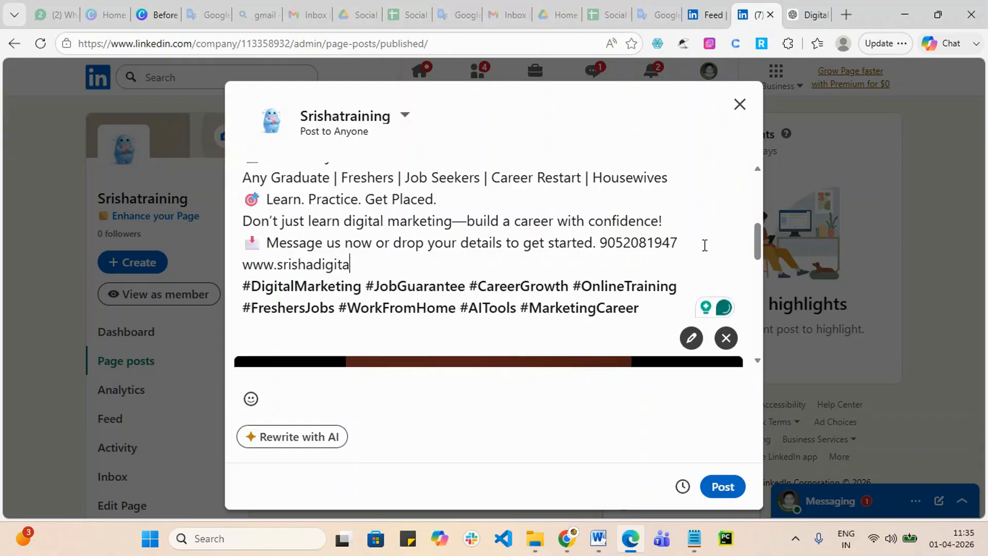
pyautogui.write('l.in')
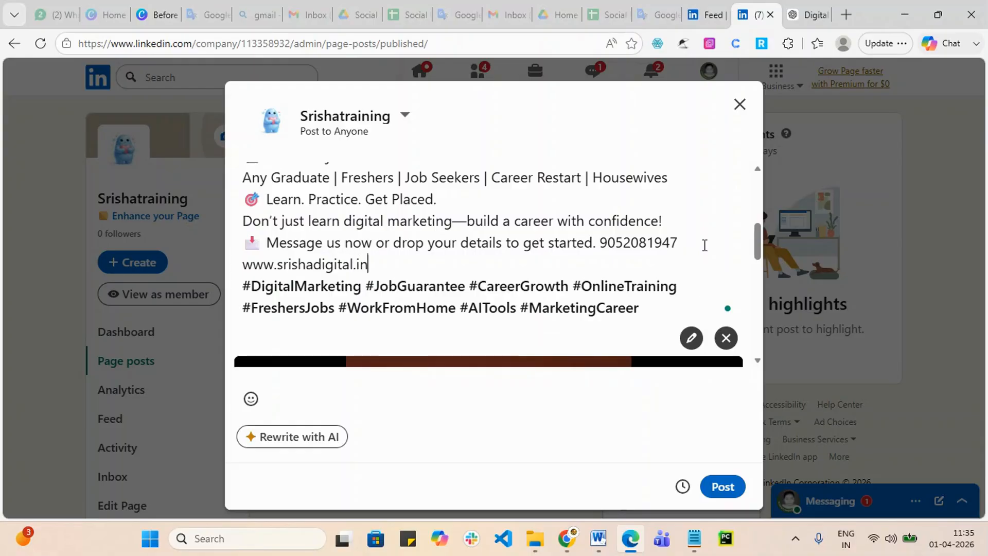
pyautogui.scroll(2, 705, 246)
pyautogui.scroll(-4, 593, 214)
pyautogui.scroll(8, 551, 260)
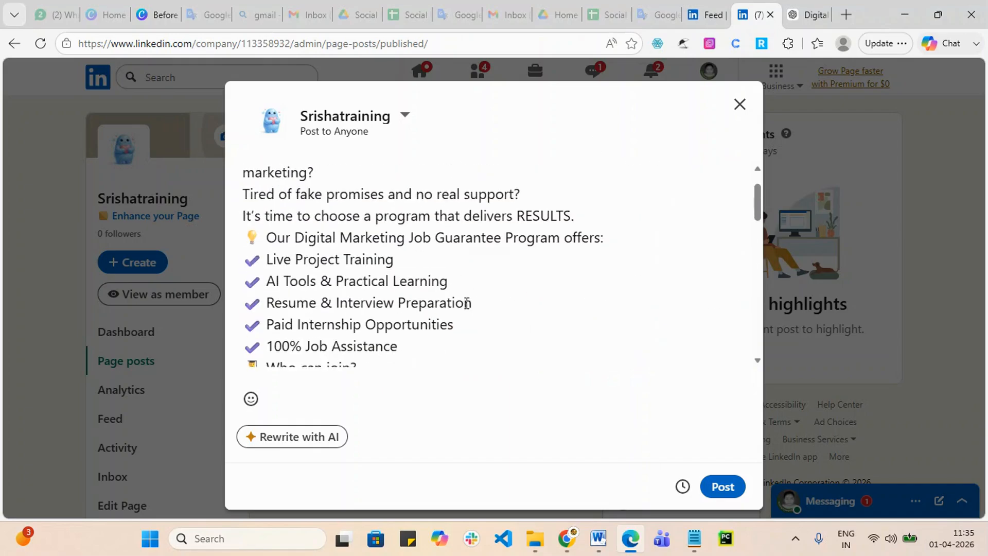
pyautogui.scroll(2, 466, 303)
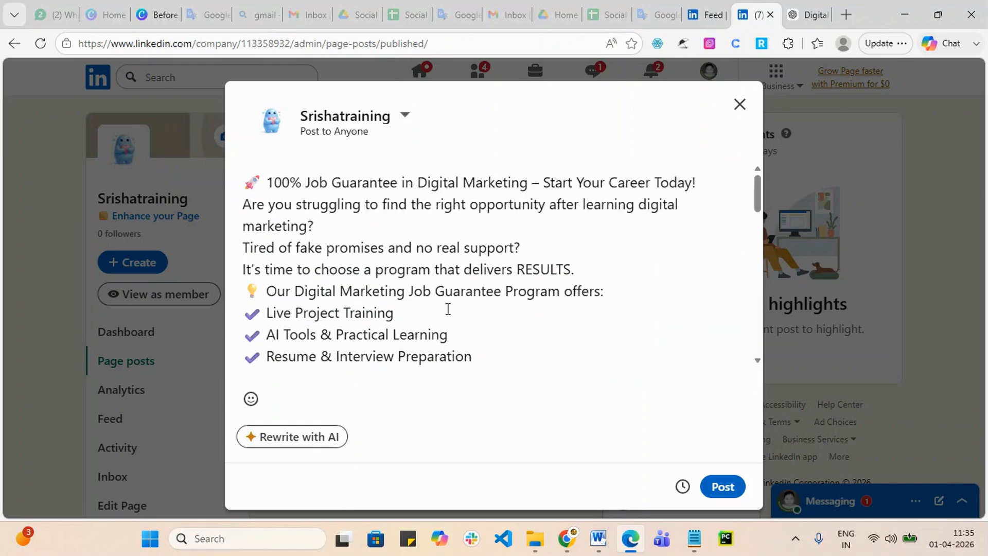
# Step: Publish the job-guarantee video post, reload Page posts, and dismiss the 'Reach the right buyers' card
pyautogui.click(723, 486)
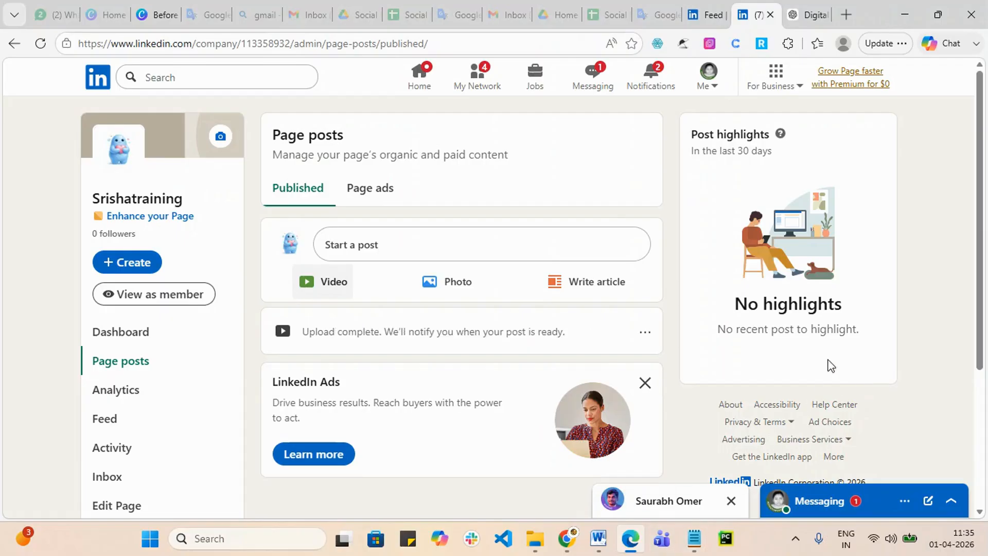
pyautogui.scroll(-4, 400, 340)
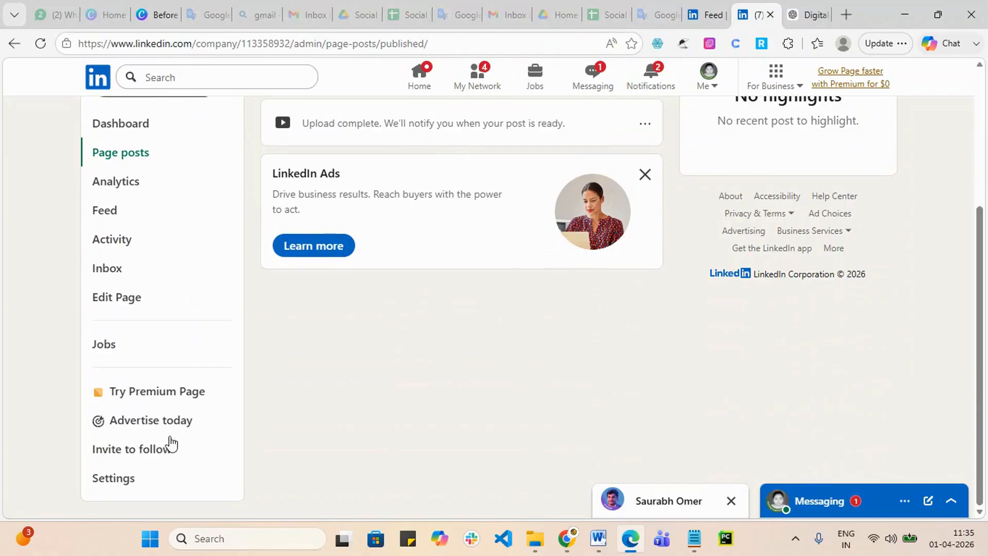
pyautogui.click(41, 44)
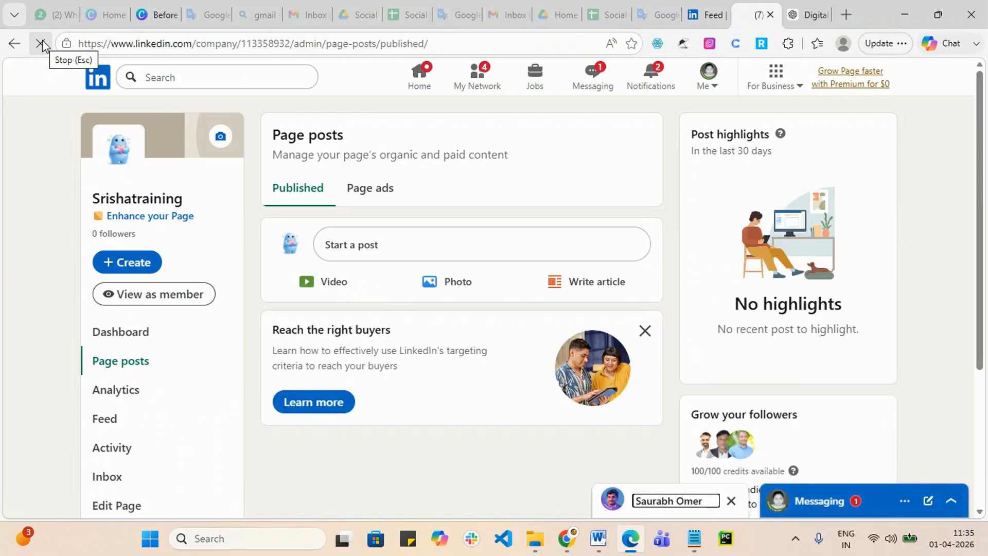
pyautogui.scroll(-4, 448, 386)
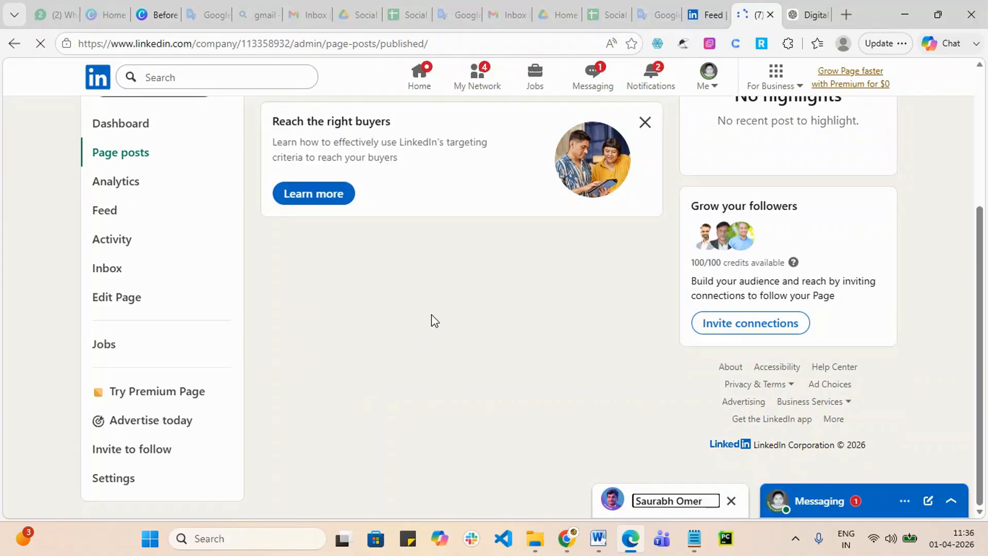
pyautogui.click(645, 123)
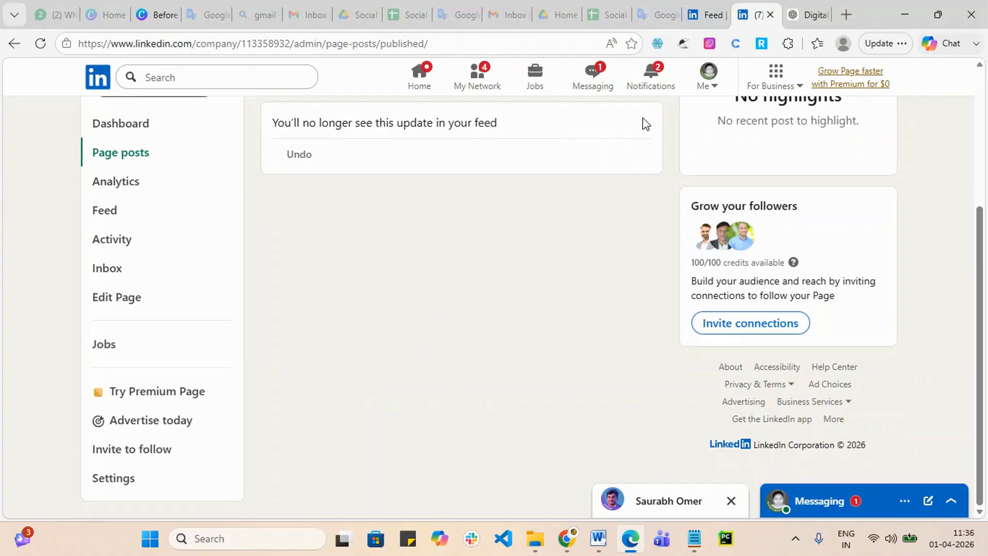
pyautogui.scroll(4, 403, 319)
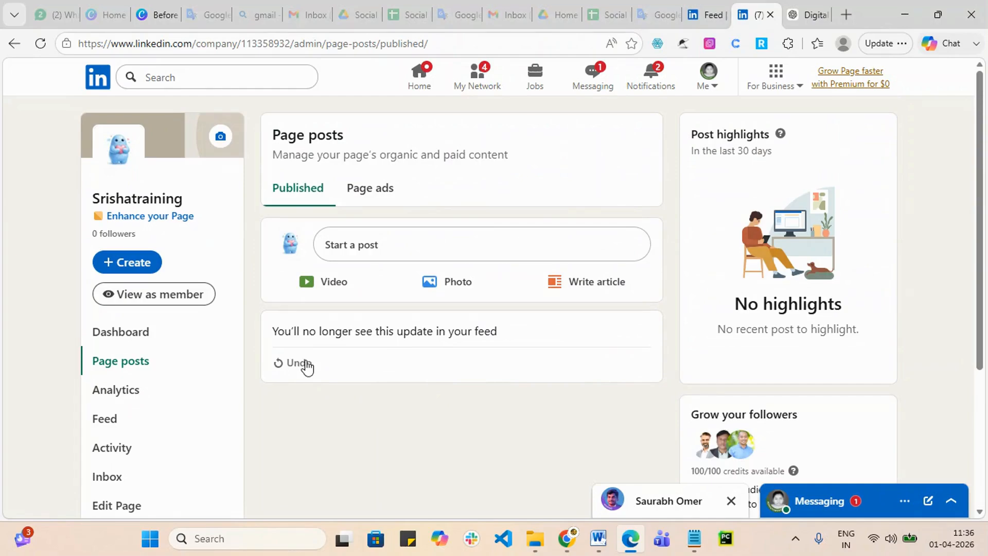
# Step: Copy the link to the published job-guarantee video post from the page dashboard's recent posts
pyautogui.click(117, 339)
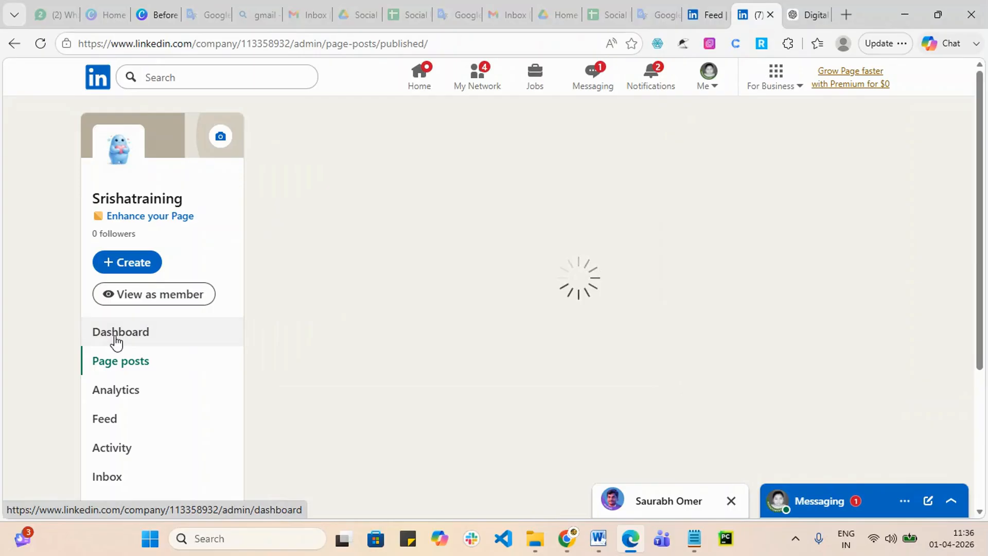
pyautogui.scroll(-6, 577, 357)
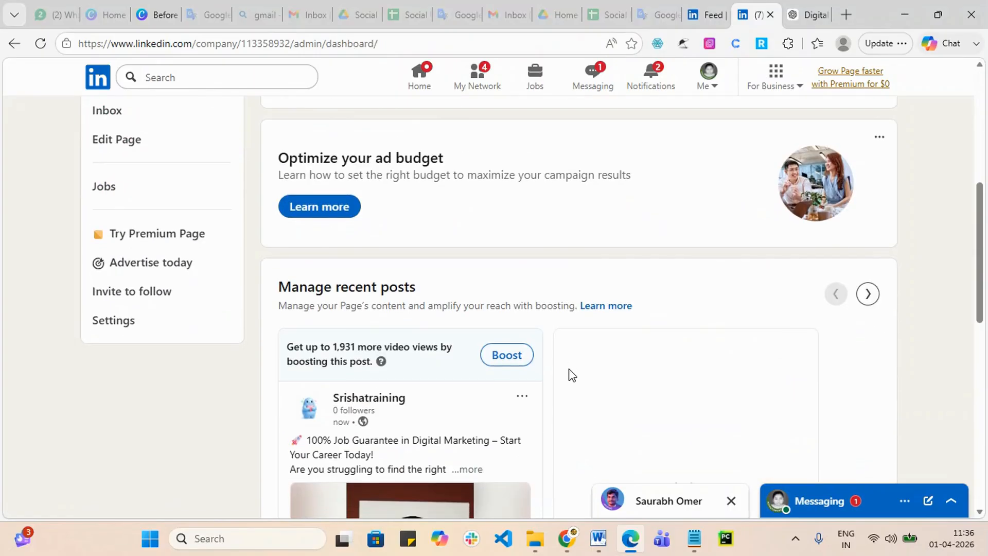
pyautogui.scroll(-5, 571, 375)
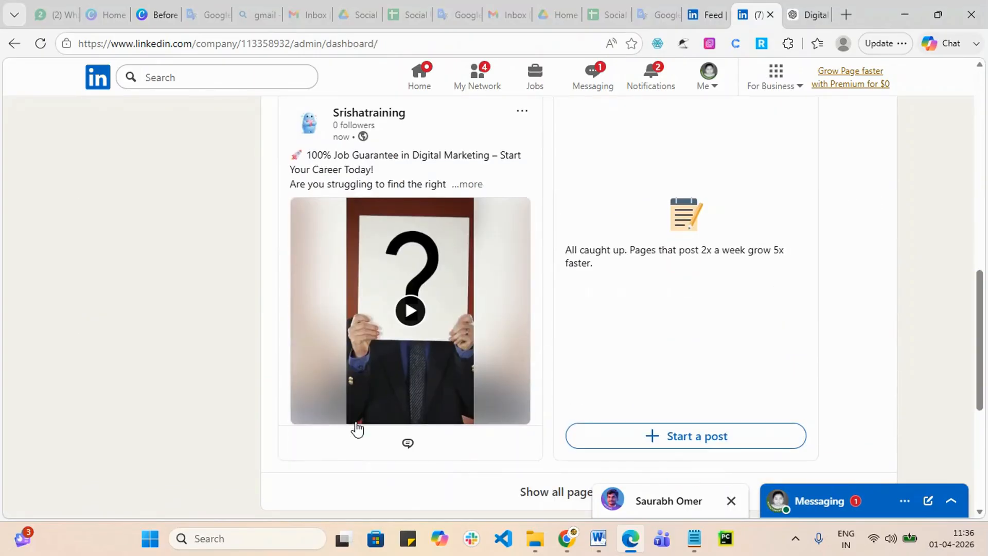
pyautogui.scroll(1, 427, 421)
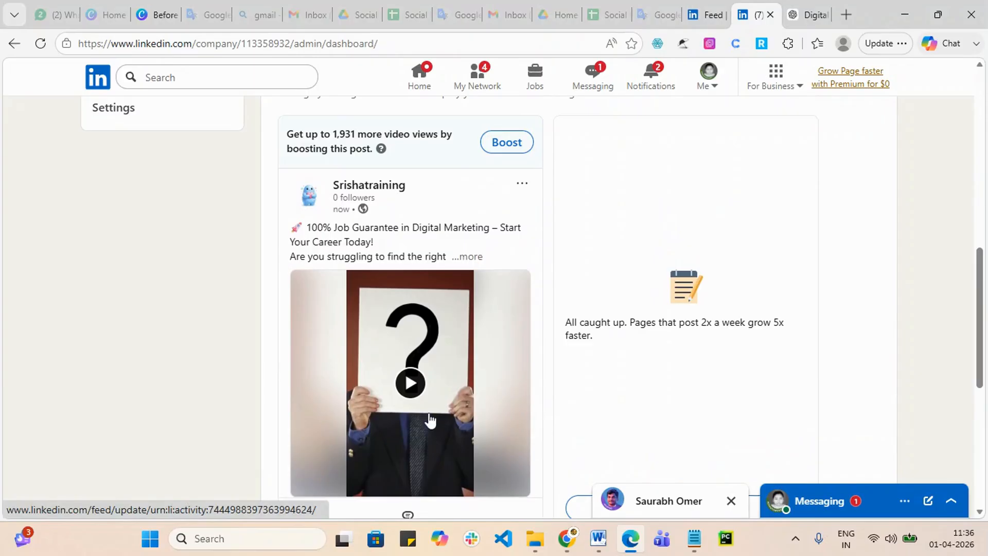
pyautogui.click(390, 194)
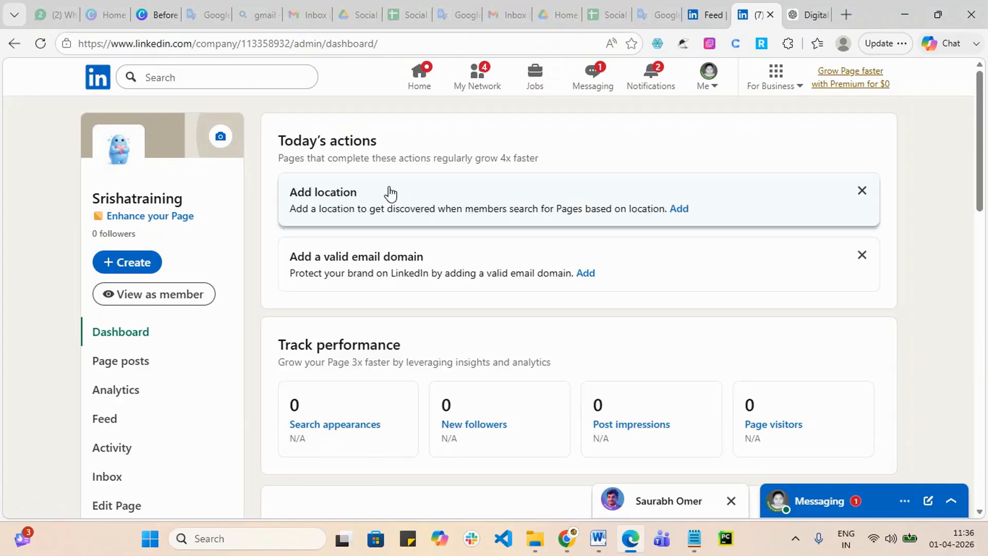
pyautogui.scroll(-9, 427, 311)
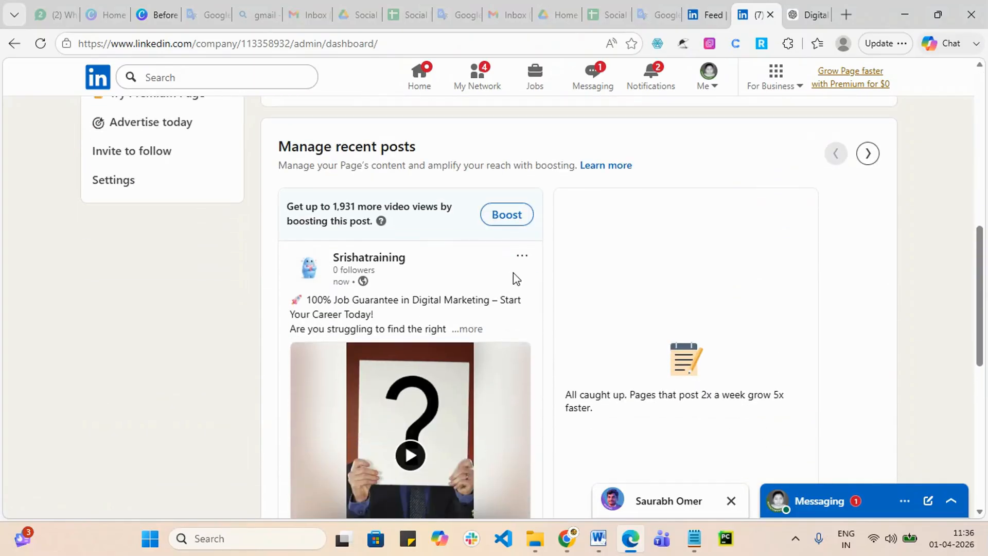
pyautogui.scroll(-4, 419, 316)
pyautogui.scroll(2, 423, 371)
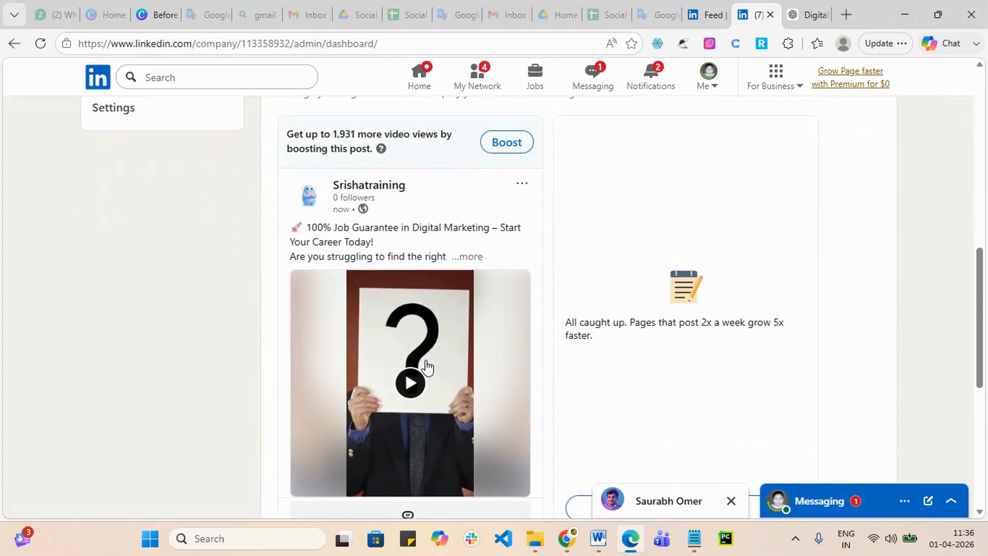
pyautogui.scroll(-4, 504, 278)
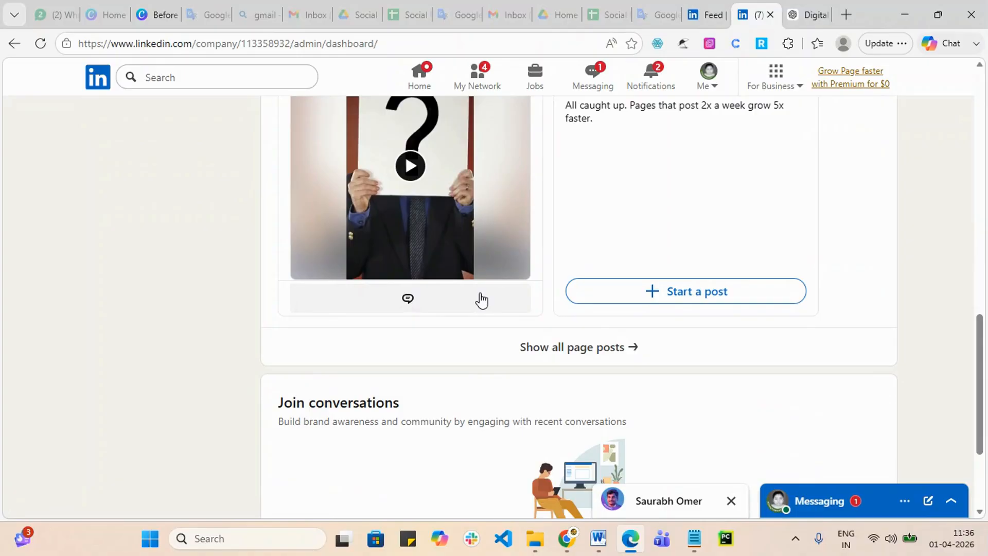
pyautogui.scroll(5, 481, 300)
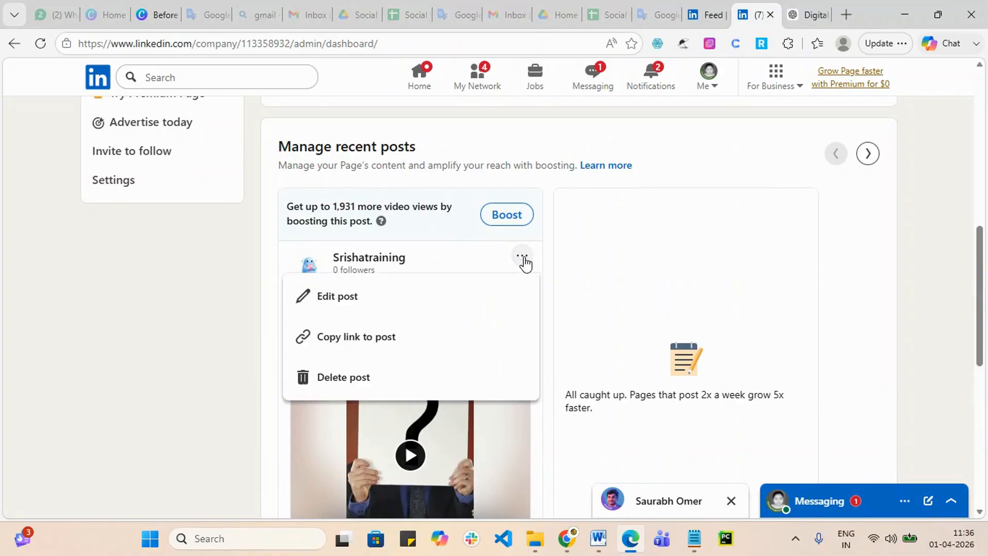
pyautogui.click(373, 345)
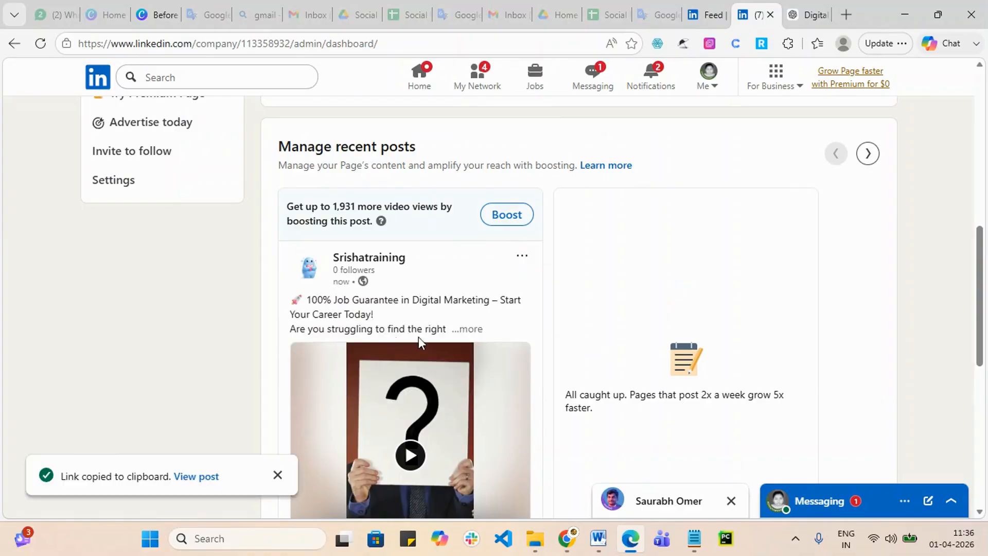
# Step: Go to the home feed and open Your groups, listing the Digital Marketing and startup groups
pyautogui.click(430, 76)
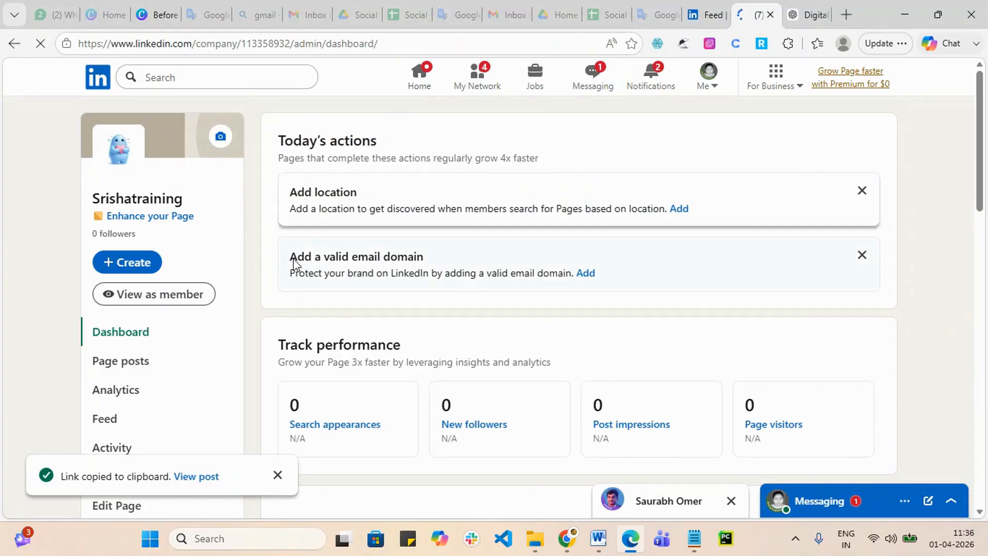
pyautogui.scroll(-5, 268, 309)
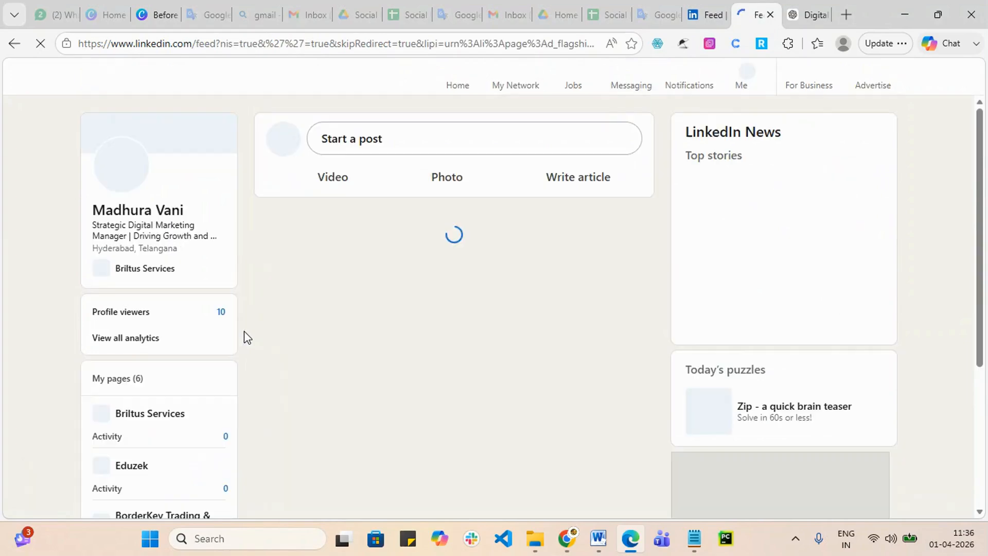
pyautogui.scroll(-4, 192, 394)
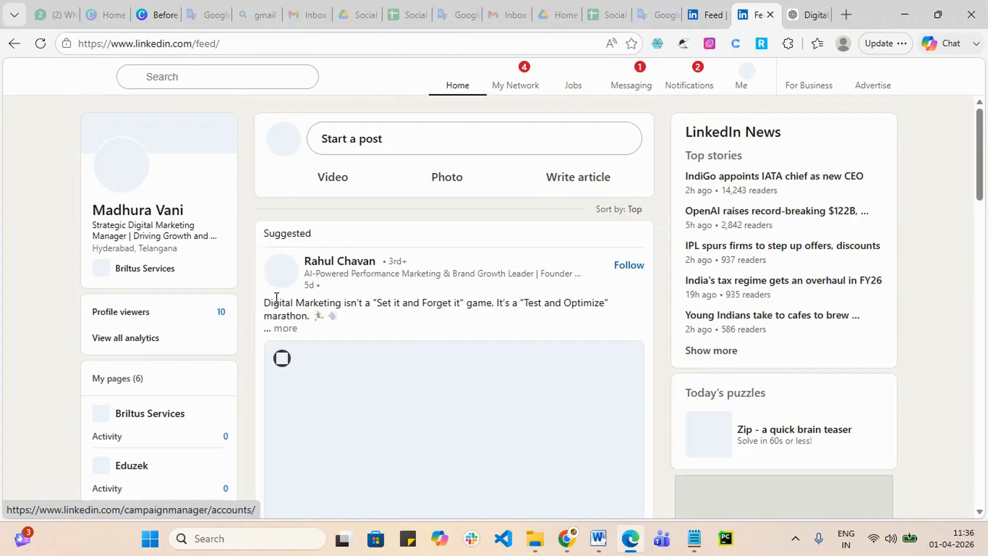
pyautogui.scroll(-11, 281, 355)
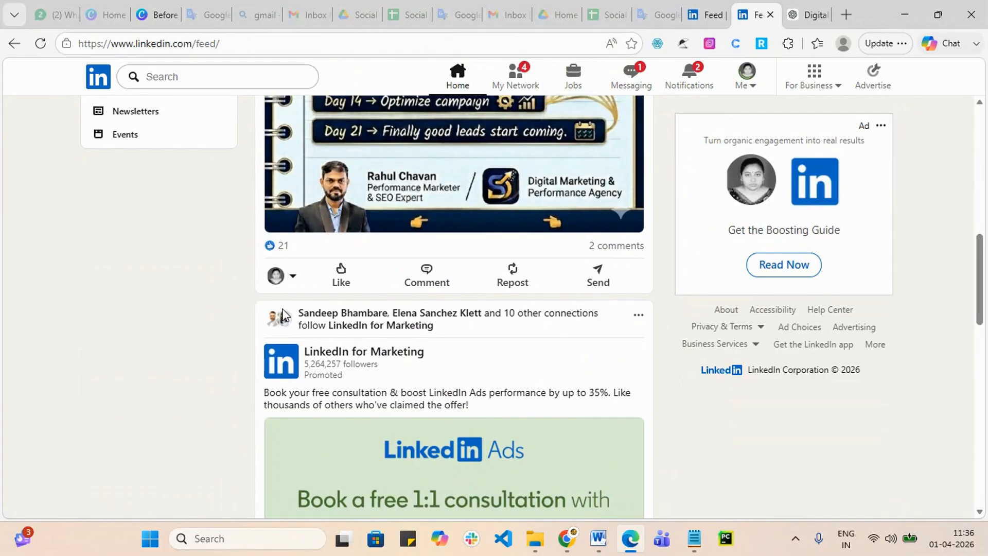
pyautogui.scroll(3, 273, 304)
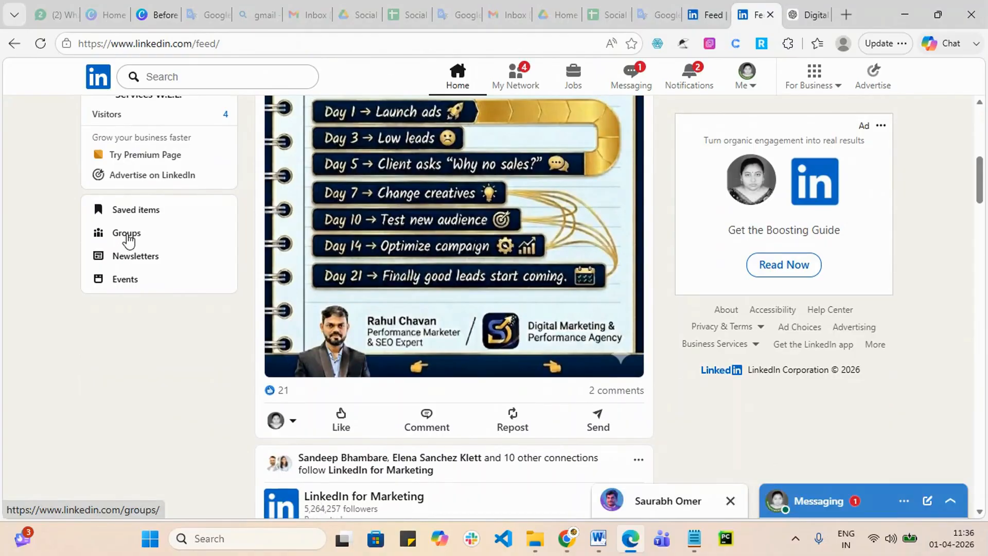
pyautogui.click(128, 234)
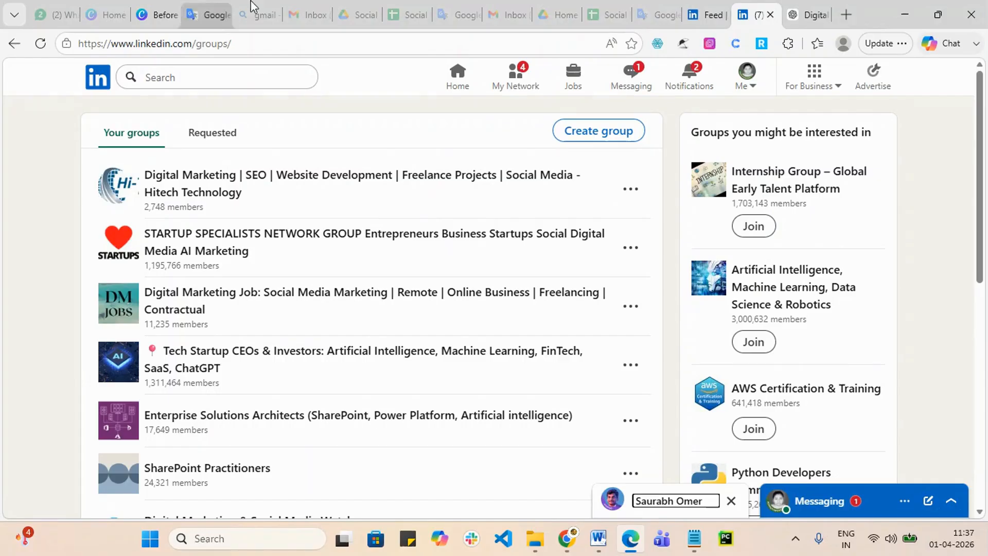
# Step: Open the Hitech Technology and STARTUP SPECIALISTS groups in background tabs
pyautogui.rightClick(338, 182)
pyautogui.click(400, 192)
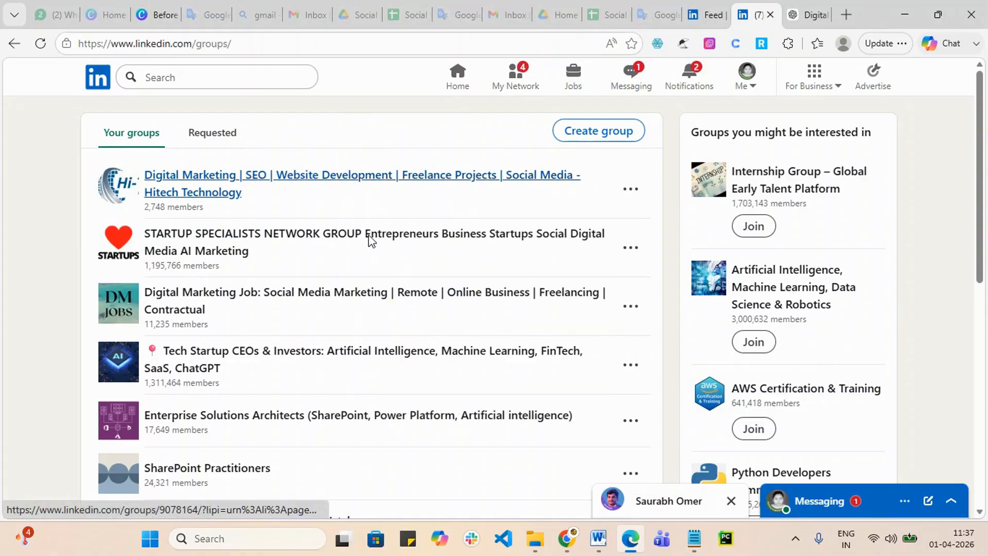
pyautogui.rightClick(369, 238)
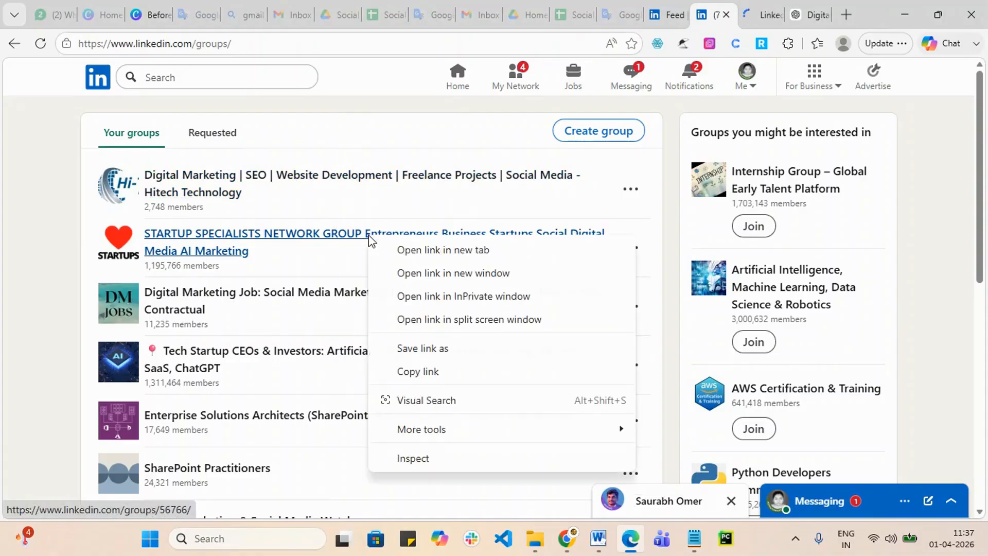
pyautogui.click(451, 255)
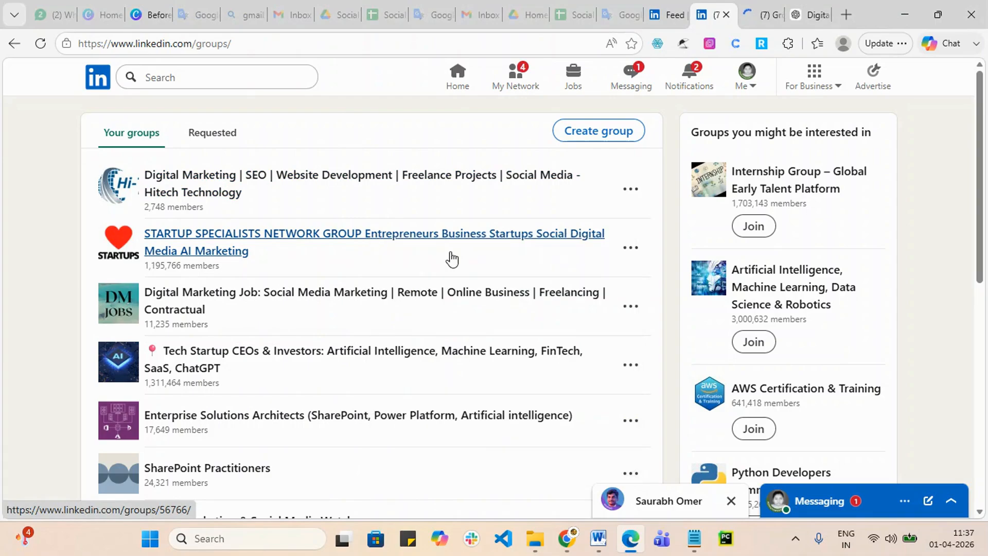
# Step: Open Digital Marketing Job and Tech Startup CEOs groups in background tabs, then check Requested and return
pyautogui.rightClick(346, 300)
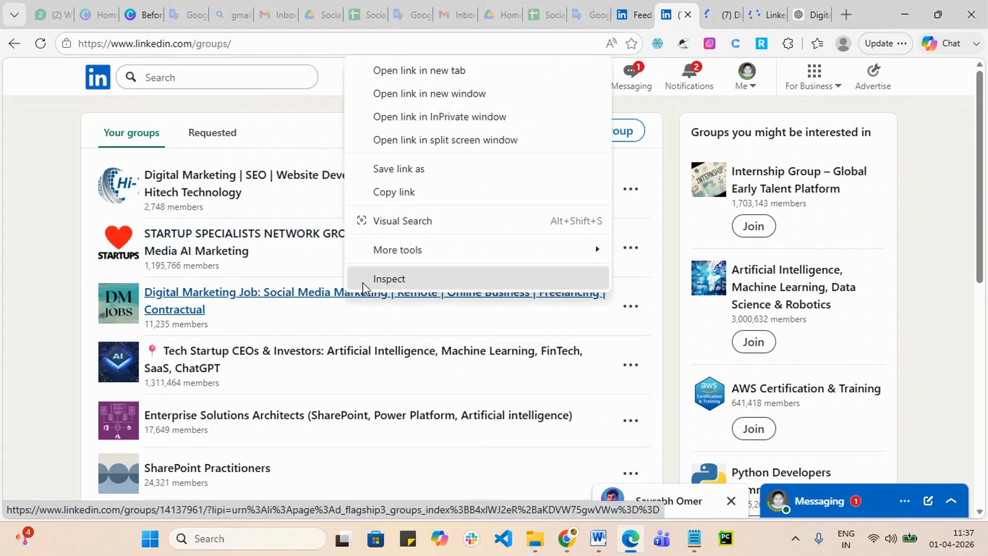
pyautogui.click(458, 72)
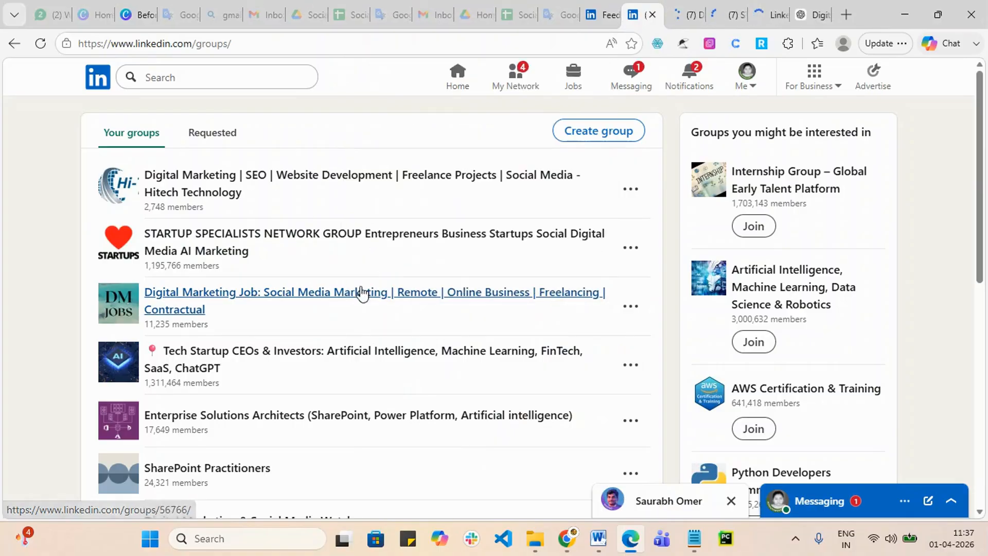
pyautogui.rightClick(294, 360)
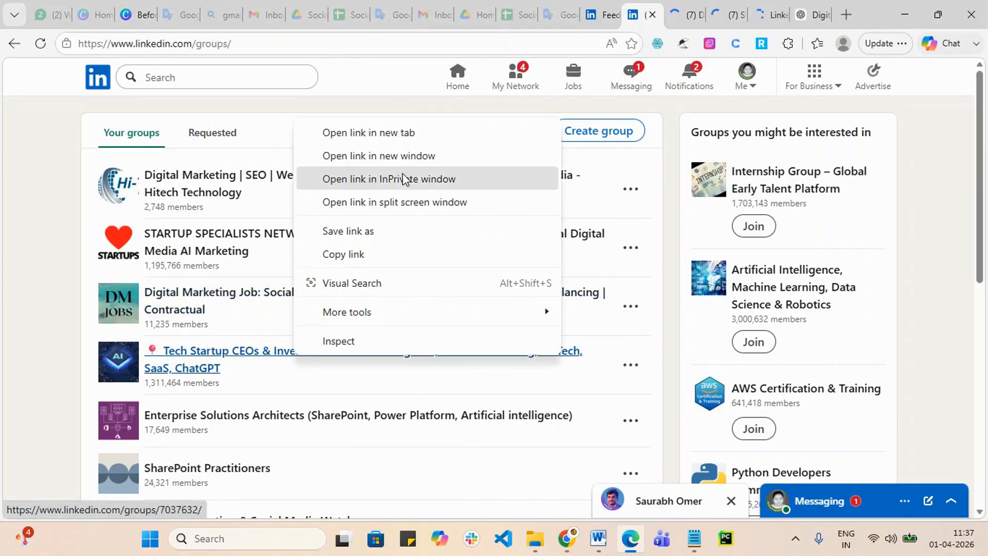
pyautogui.click(415, 140)
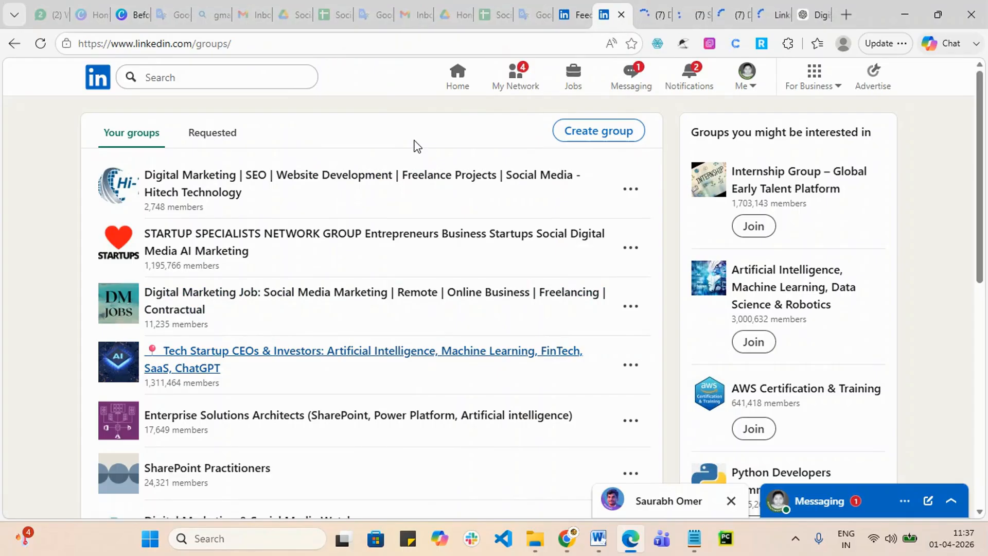
pyautogui.click(215, 133)
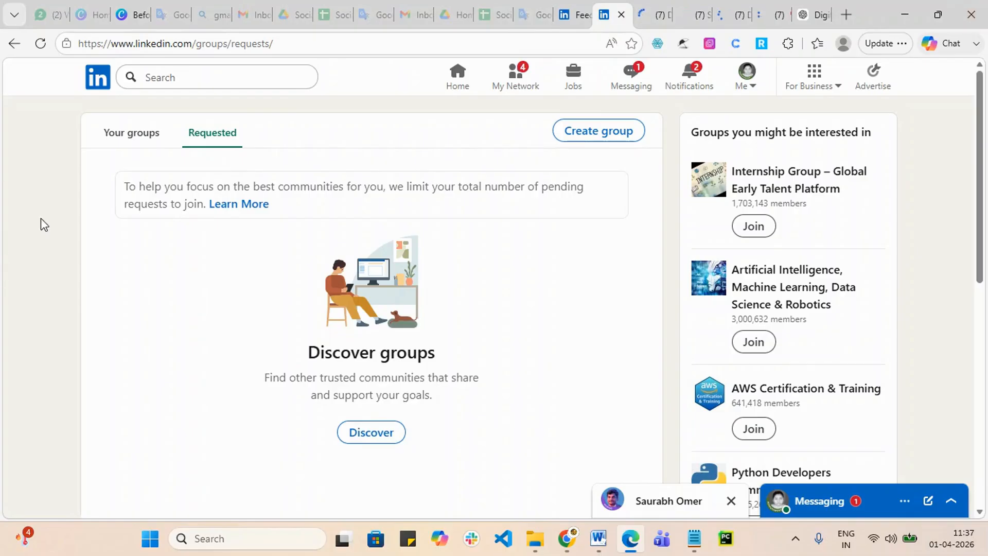
pyautogui.click(114, 137)
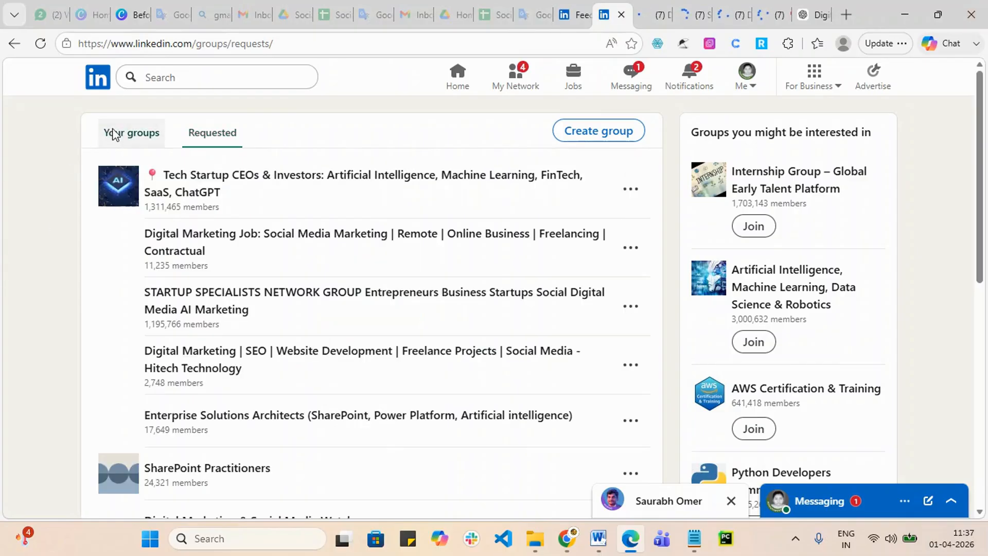
# Step: Post the pasted job-guarantee post link in the Hitech Technology group
pyautogui.click(653, 9)
pyautogui.scroll(-2, 443, 434)
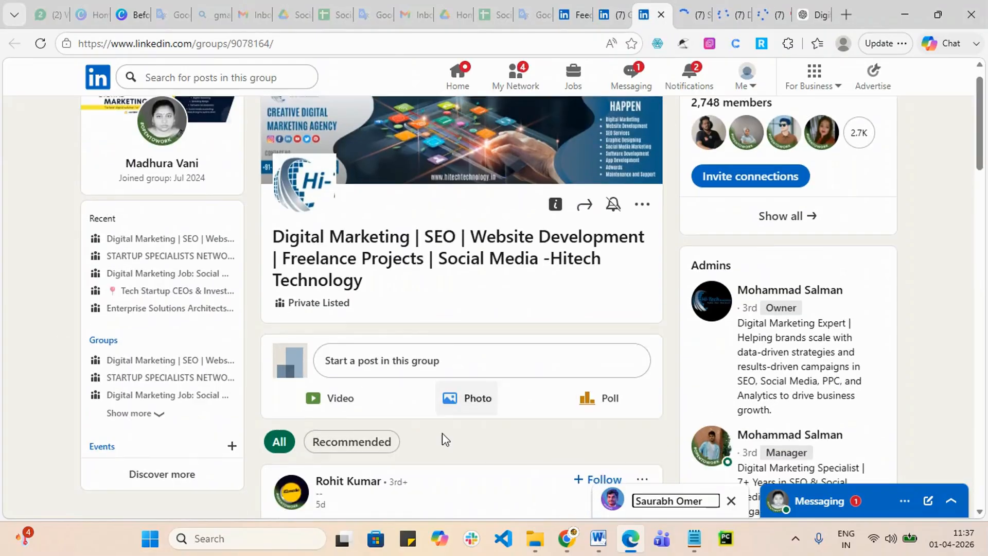
pyautogui.scroll(2, 458, 431)
pyautogui.scroll(-3, 380, 390)
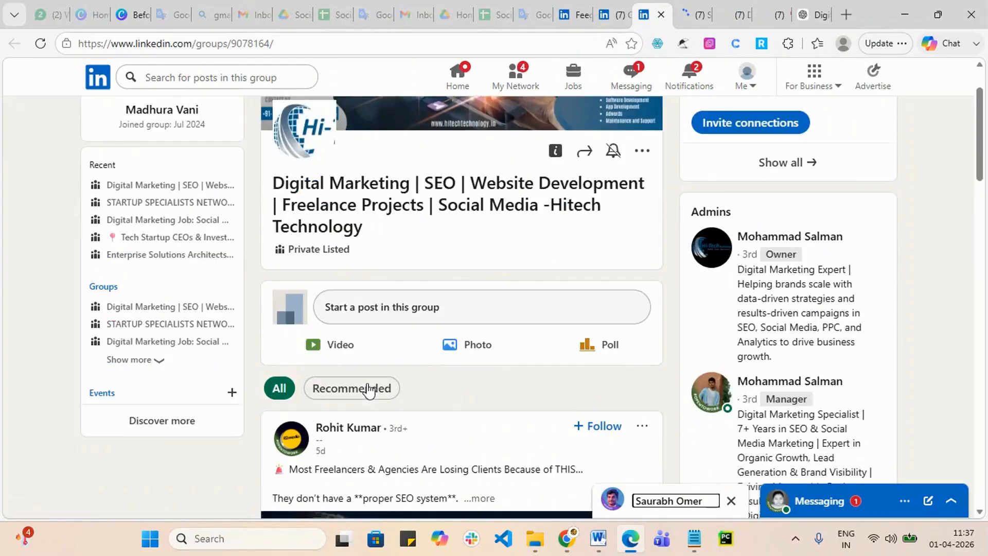
pyautogui.scroll(3, 432, 451)
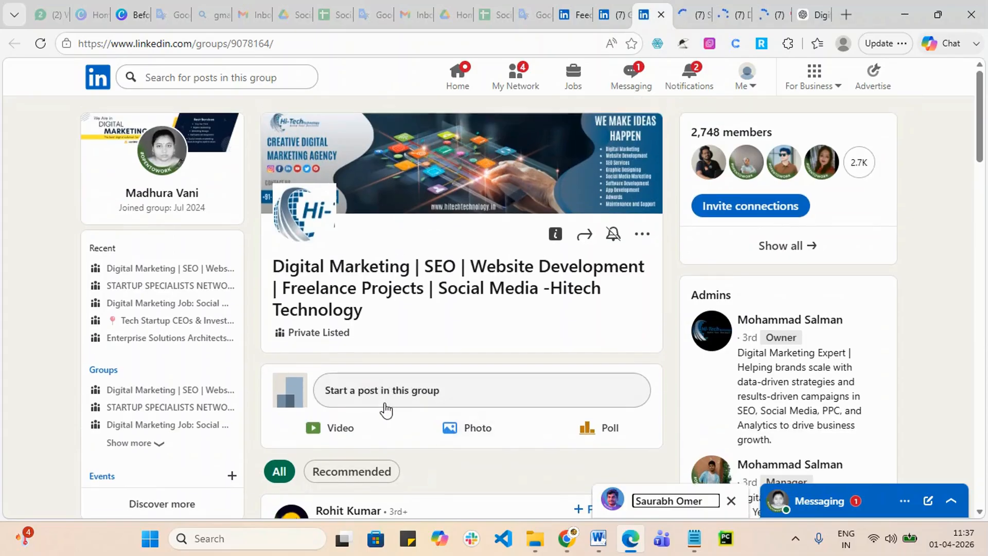
pyautogui.click(370, 391)
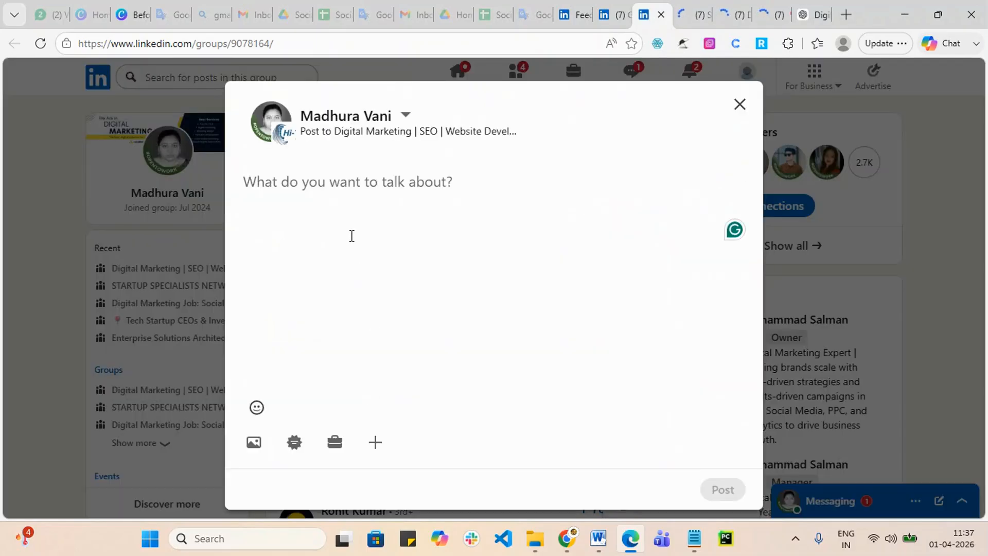
pyautogui.hotkey('ctrl', 'v')
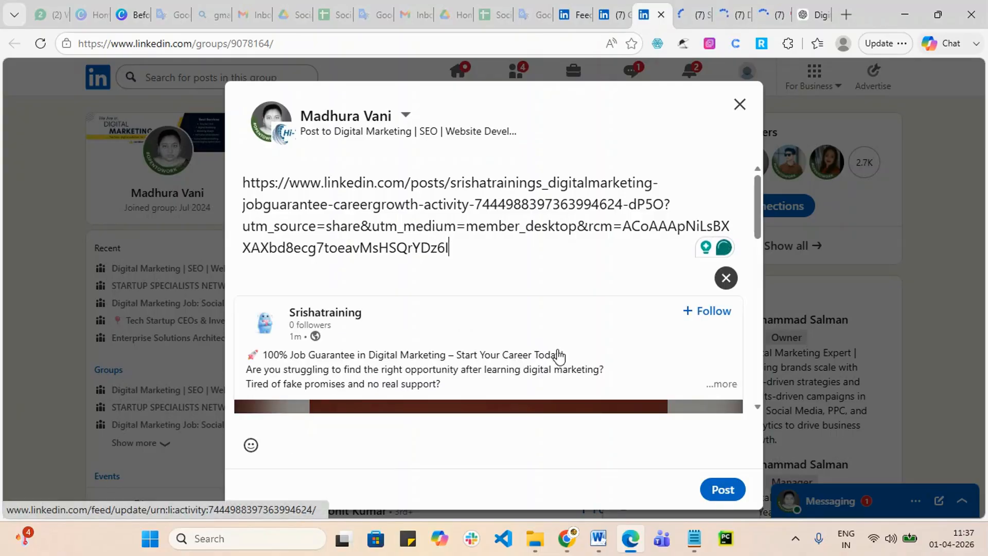
pyautogui.scroll(-10, 551, 280)
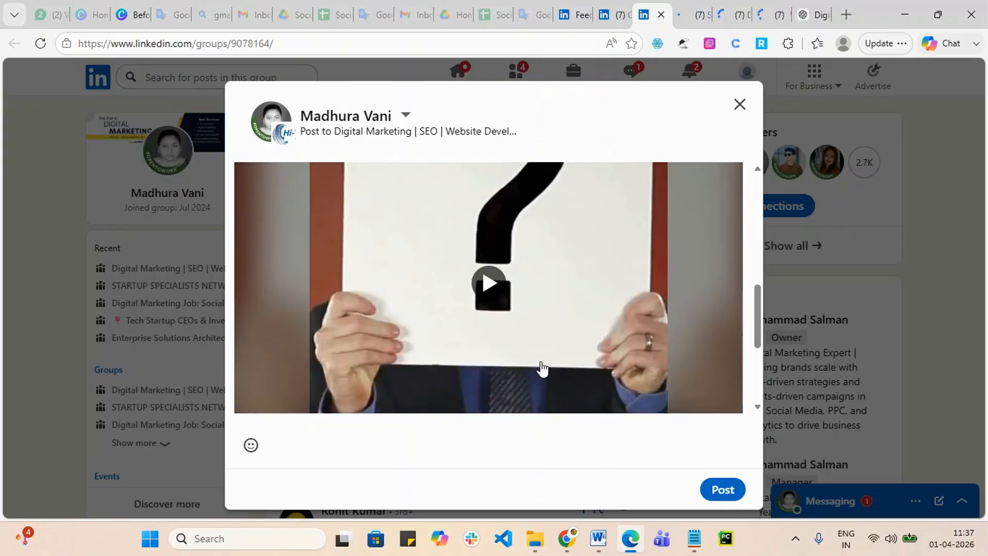
pyautogui.click(719, 488)
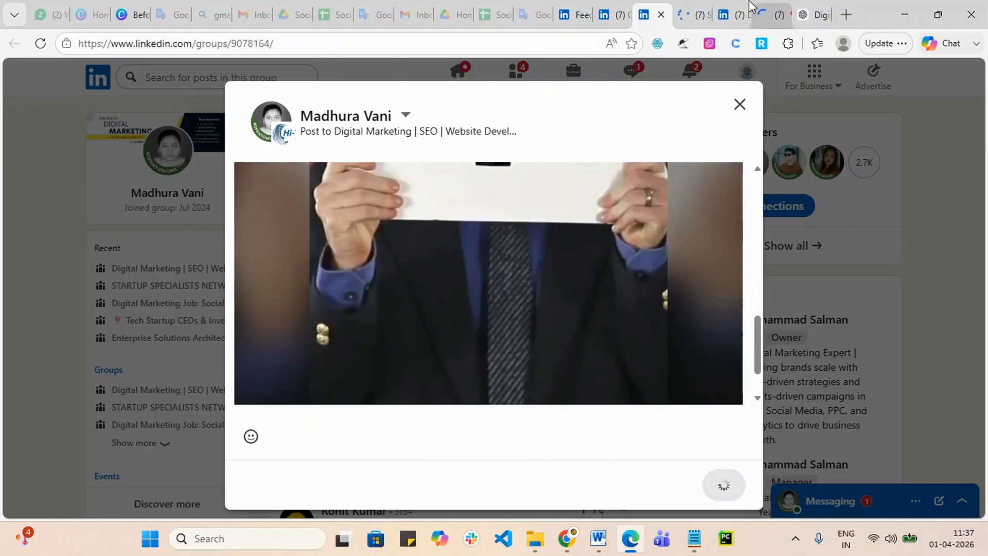
# Step: Post the same job-guarantee link in the STARTUP SPECIALISTS group
pyautogui.click(683, 6)
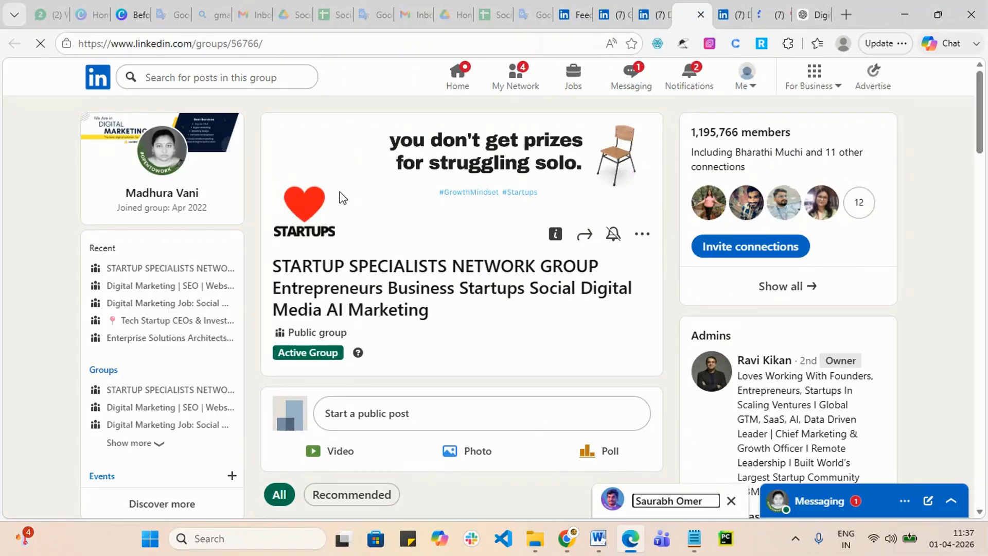
pyautogui.scroll(-3, 339, 232)
pyautogui.click(382, 280)
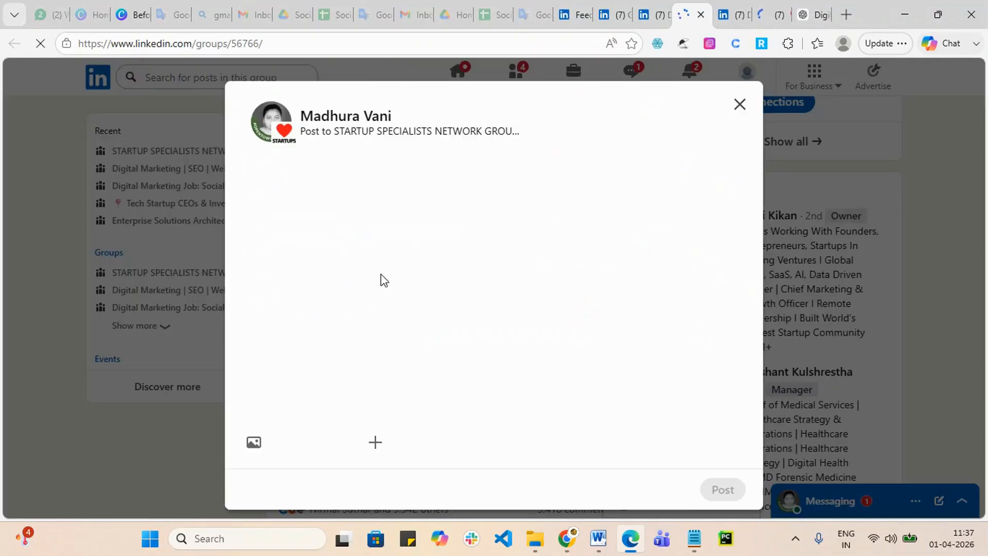
pyautogui.hotkey('ctrl', 'v')
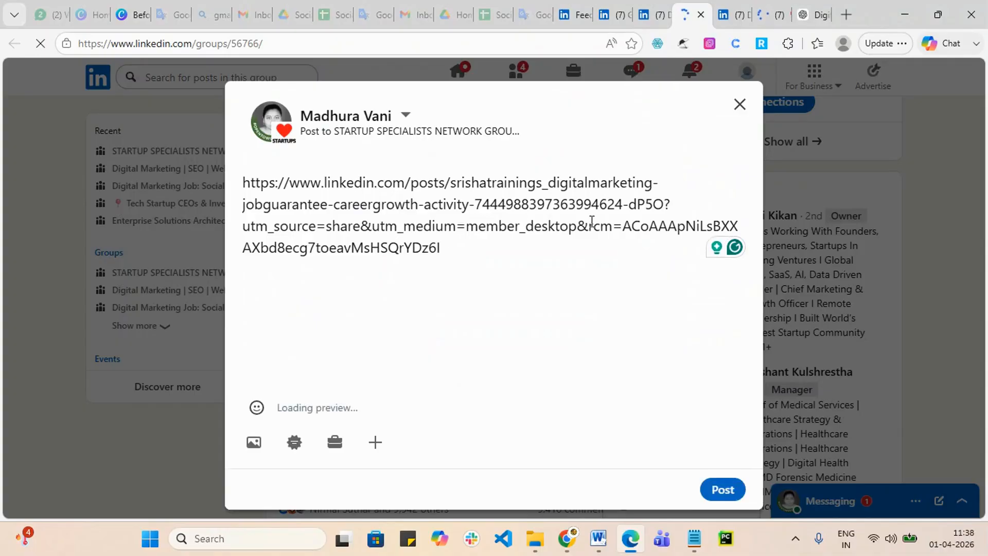
pyautogui.scroll(-5, 580, 268)
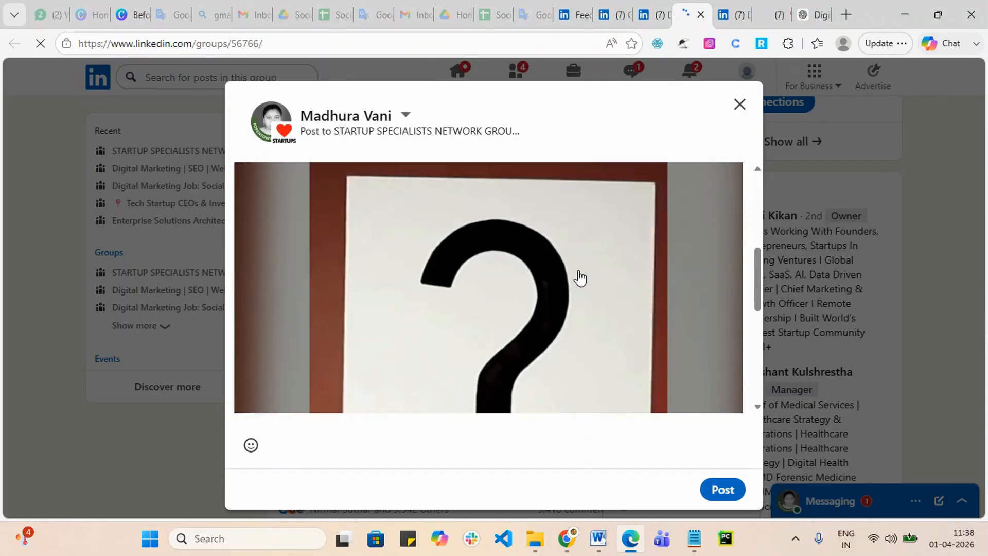
pyautogui.click(724, 491)
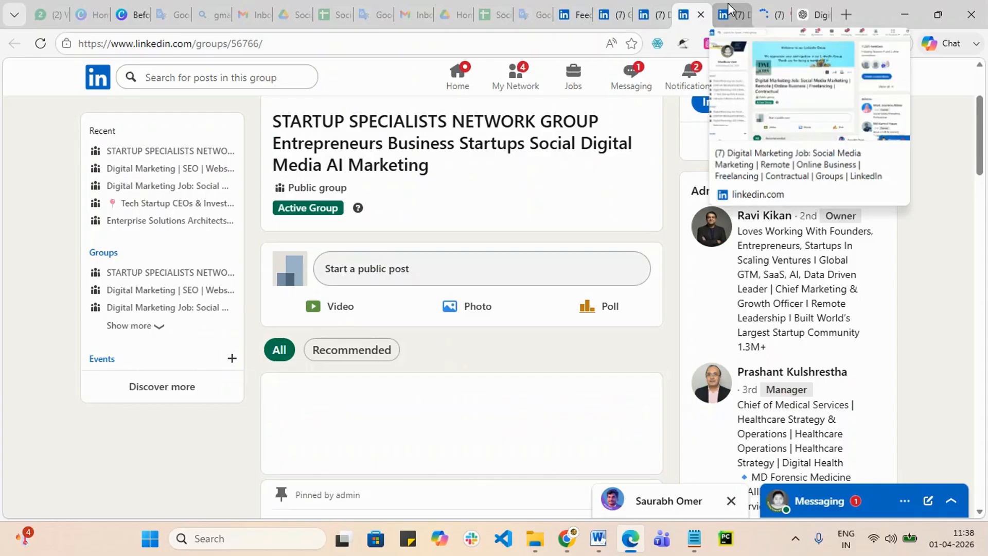
pyautogui.click(729, 11)
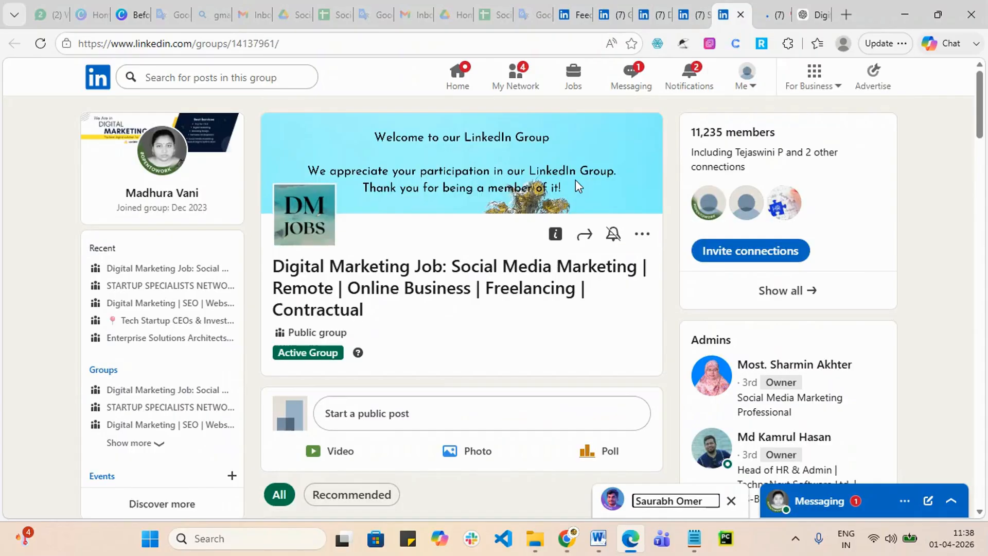
# Step: Post the job-guarantee link in the Digital Marketing Job group
pyautogui.scroll(-4, 576, 180)
pyautogui.click(375, 195)
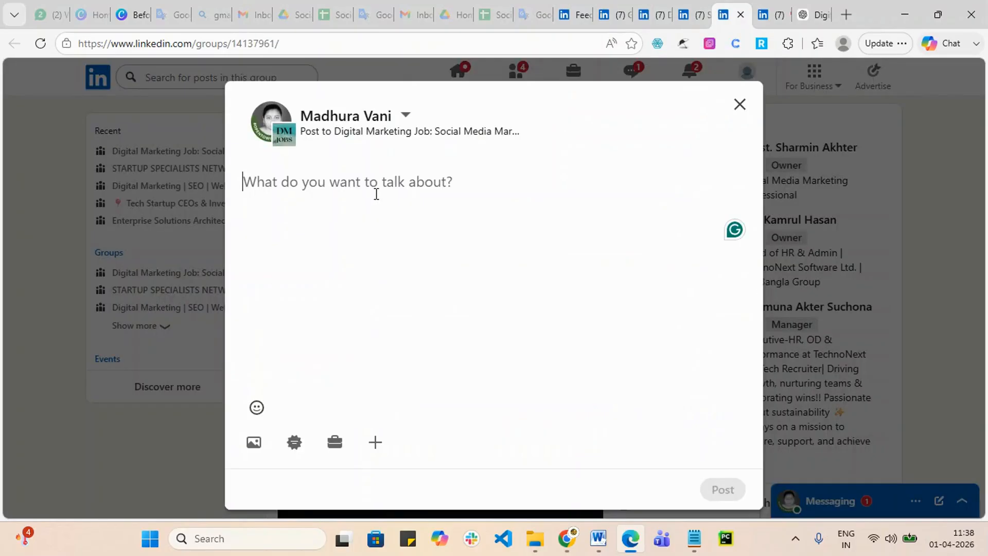
pyautogui.hotkey('ctrl', 'v')
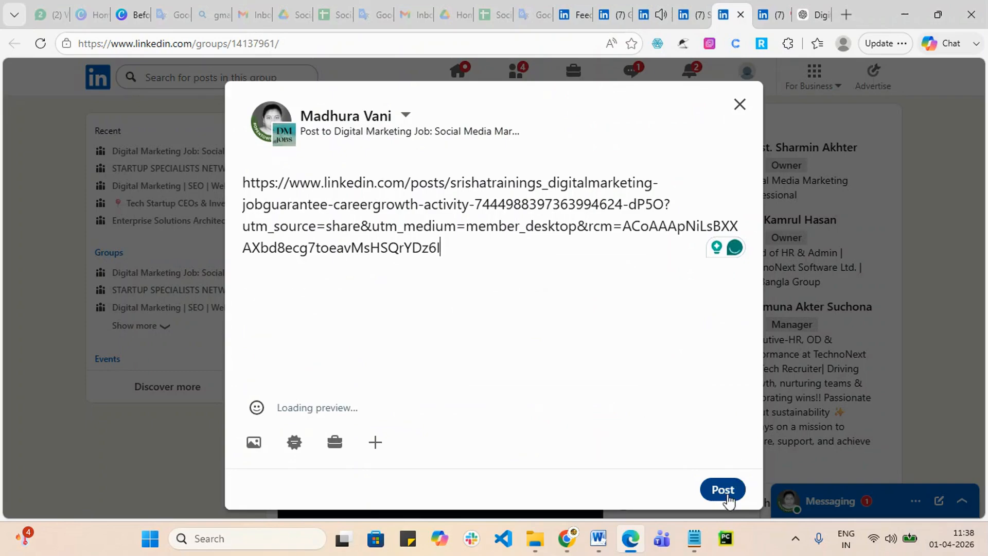
pyautogui.click(723, 490)
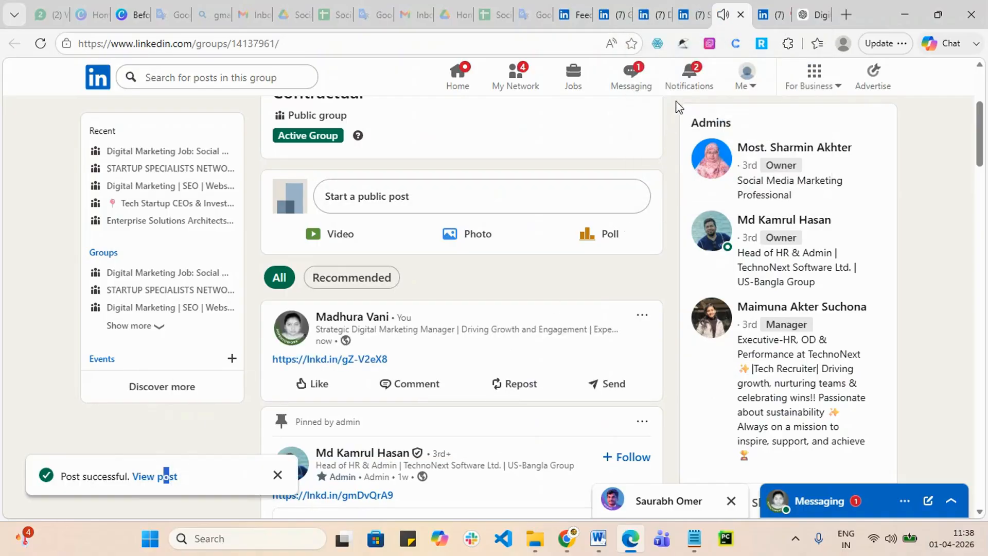
# Step: View the new posts in the STARTUP SPECIALISTS and Hitech Technology groups, selecting the post URL
pyautogui.click(687, 9)
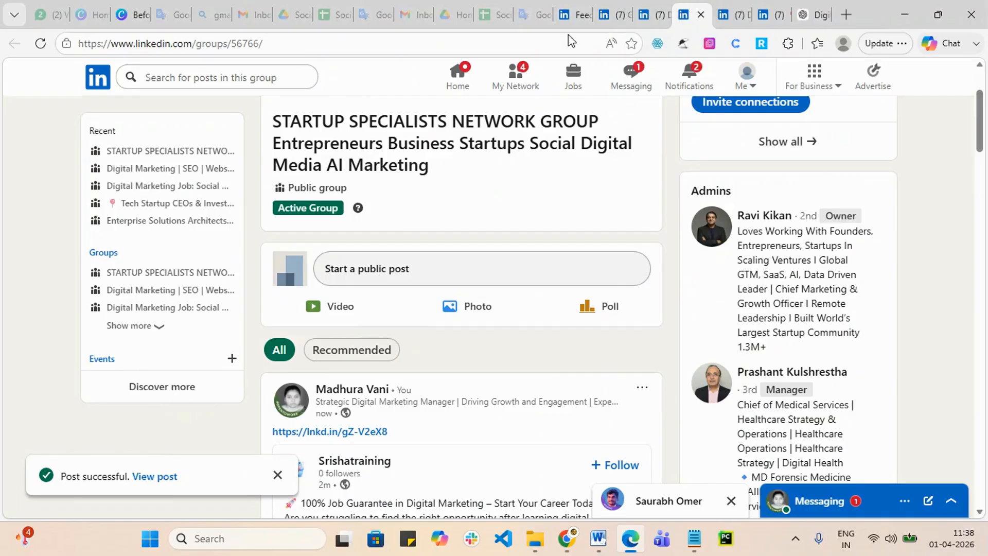
pyautogui.click(165, 477)
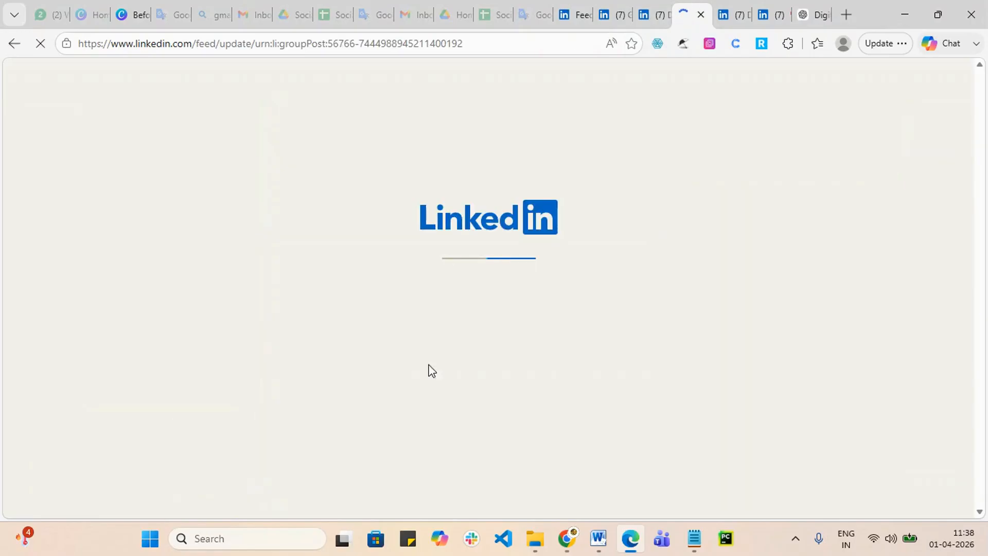
pyautogui.click(657, 11)
pyautogui.click(151, 477)
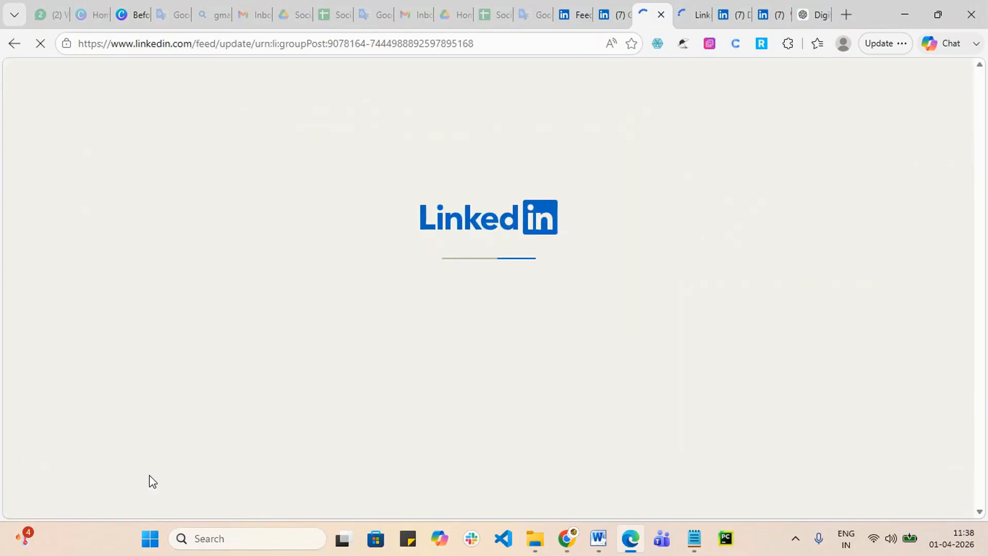
pyautogui.moveTo(508, 43); pyautogui.dragTo(11, 66)
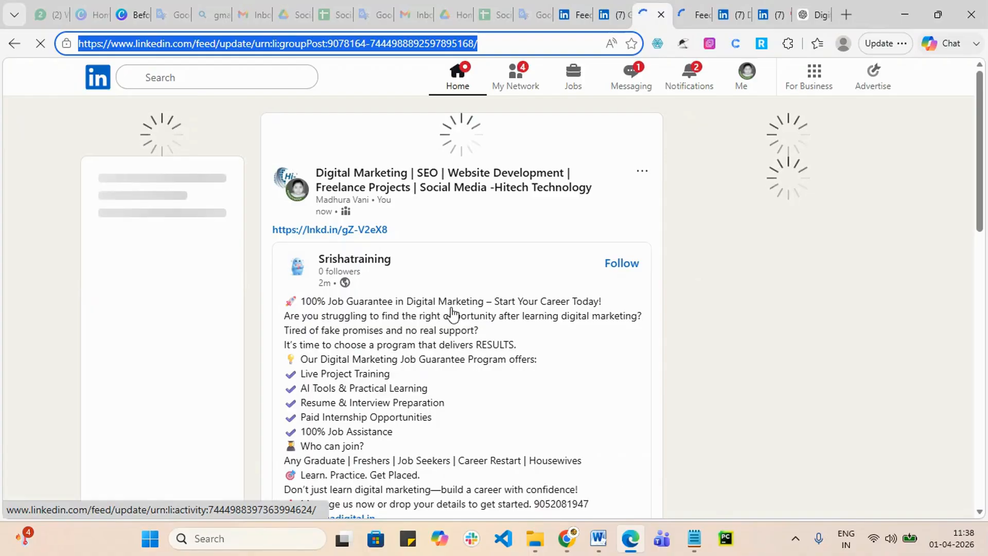
pyautogui.scroll(-10, 449, 238)
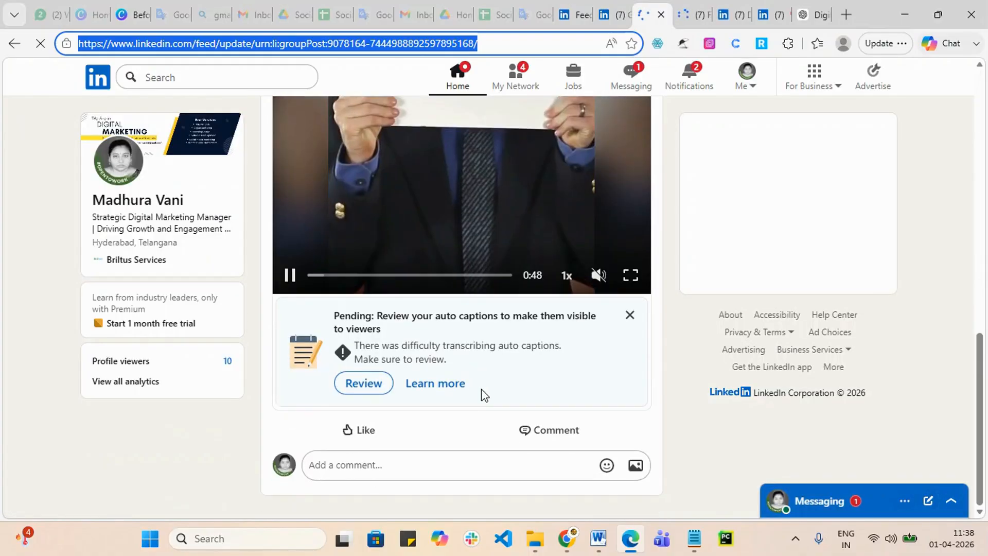
pyautogui.scroll(10, 479, 386)
pyautogui.scroll(1, 485, 391)
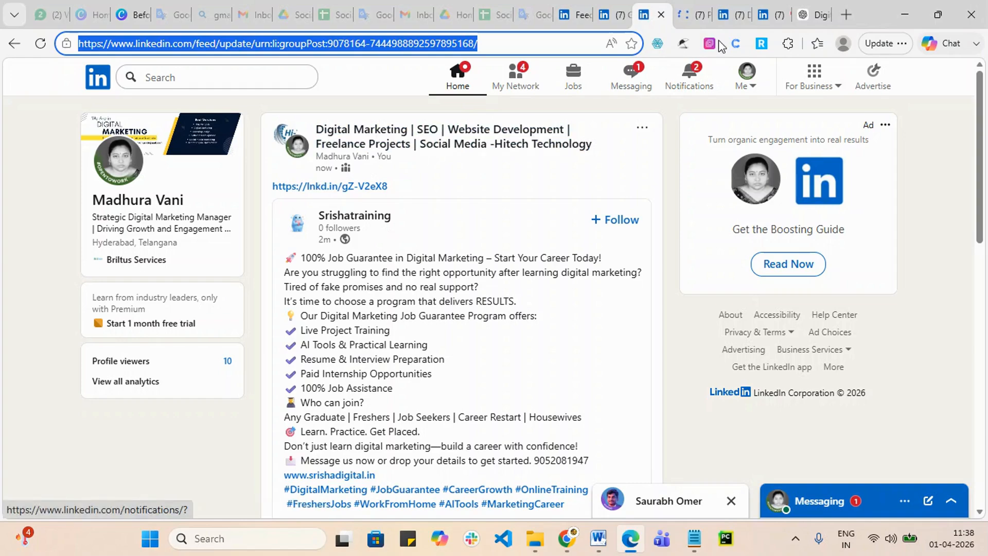
# Step: Check the shared post in the Digital Marketing Job group
pyautogui.click(683, 8)
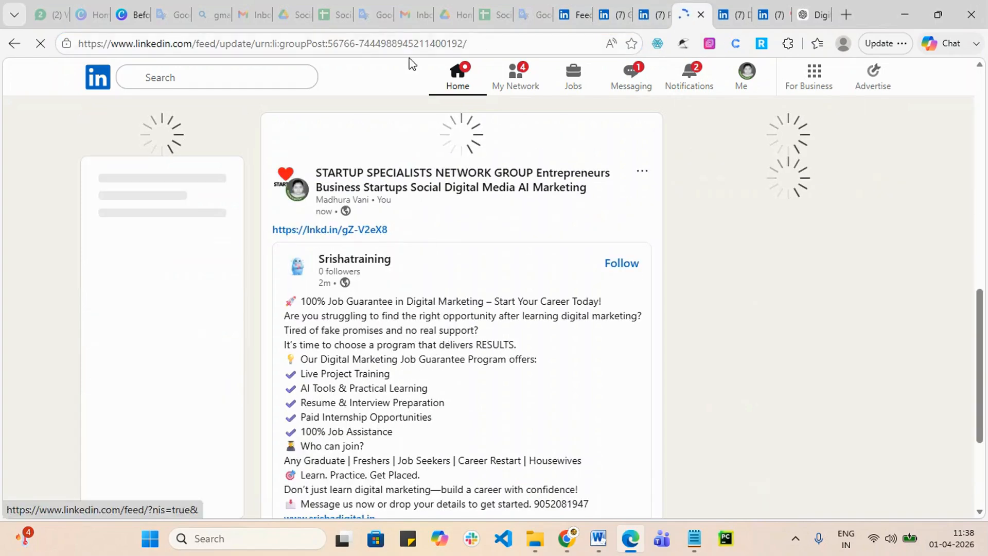
pyautogui.moveTo(487, 44); pyautogui.dragTo(16, 47)
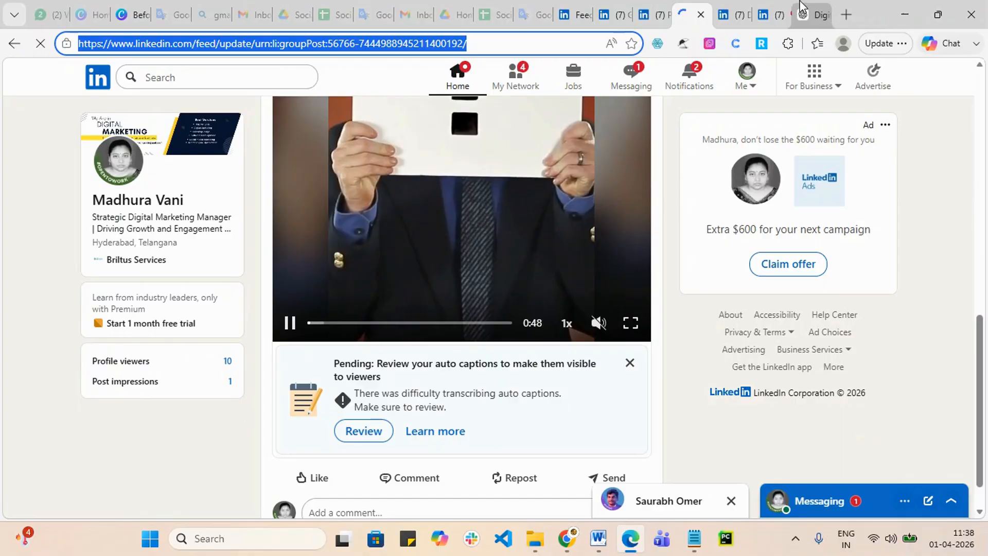
pyautogui.click(732, 13)
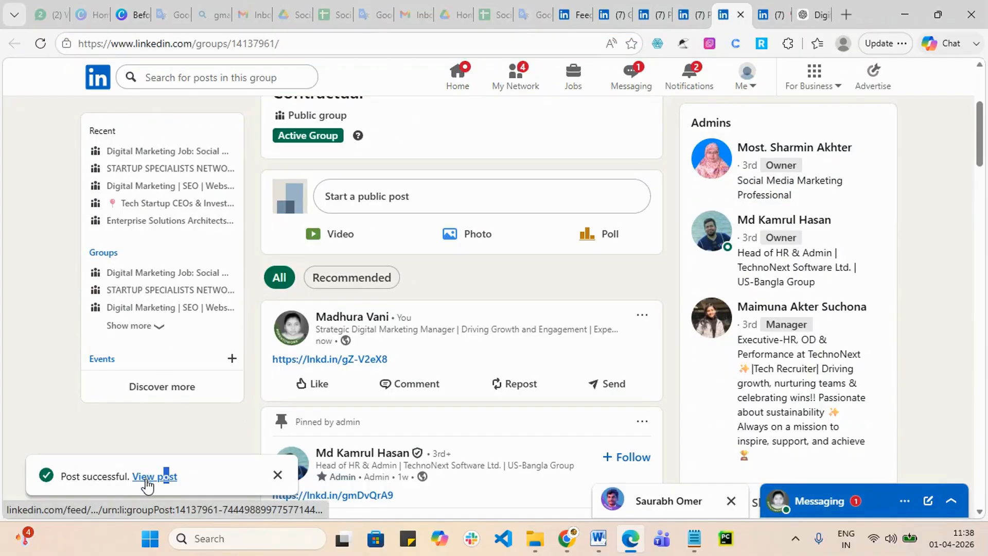
pyautogui.click(147, 483)
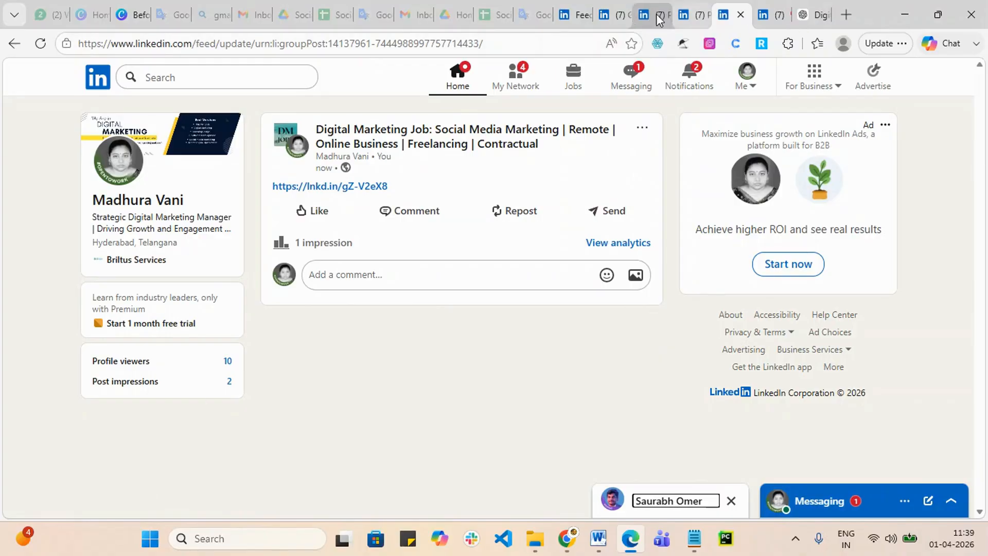
# Step: Close the Groups list tab and the leftover group post tabs
pyautogui.click(624, 14)
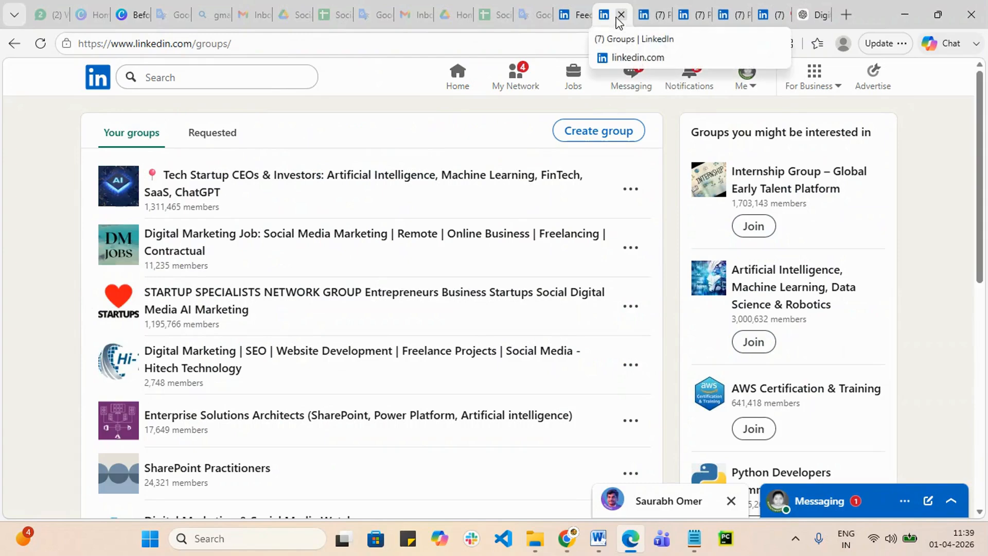
pyautogui.click(621, 16)
pyautogui.click(621, 15)
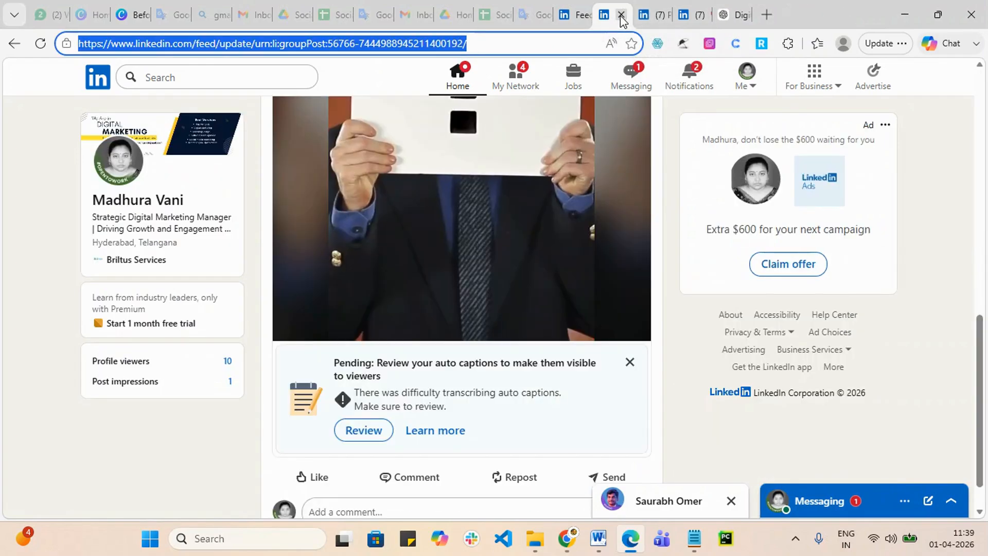
pyautogui.click(620, 15)
pyautogui.click(620, 16)
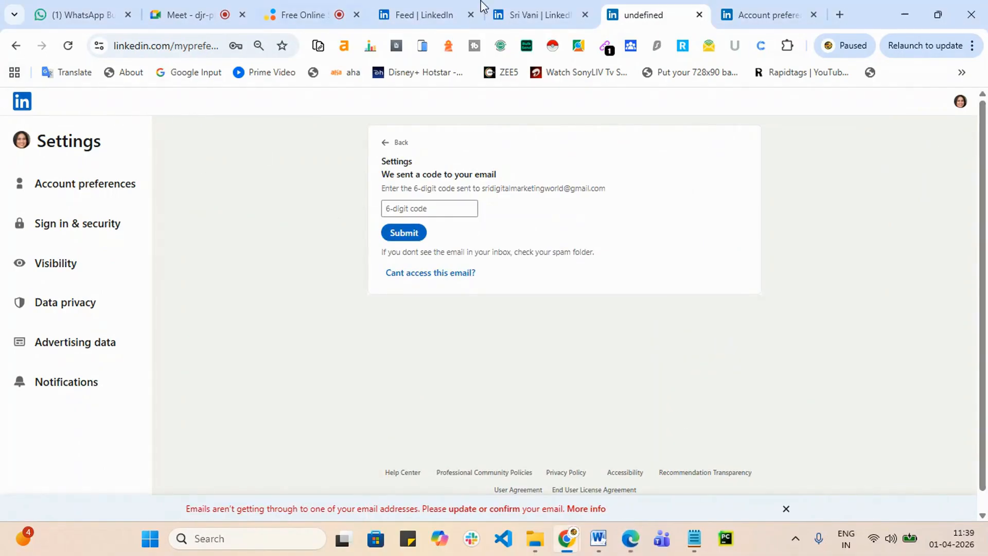
# Step: Go from the home feed to the Sridigitalmarketingworld company page
pyautogui.click(402, 15)
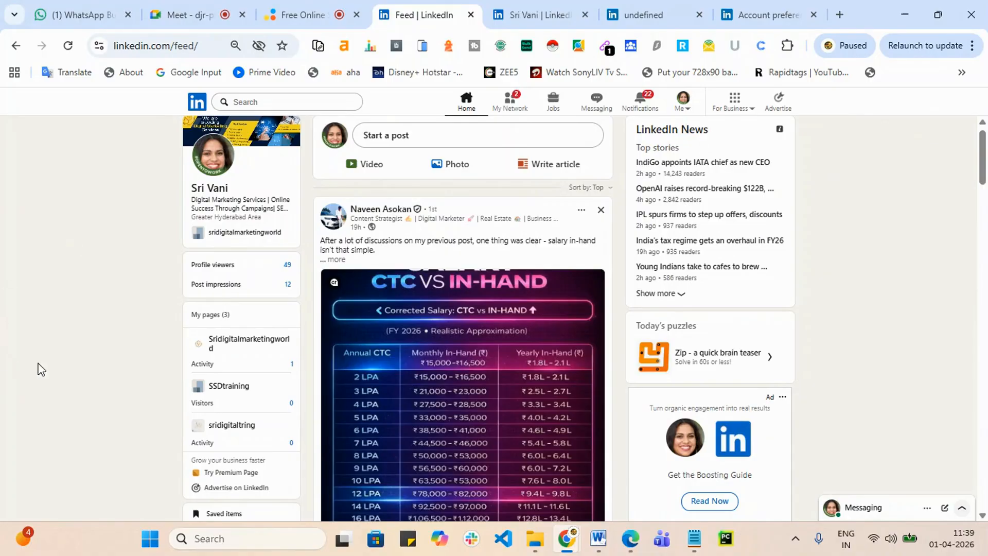
pyautogui.scroll(-1, 226, 383)
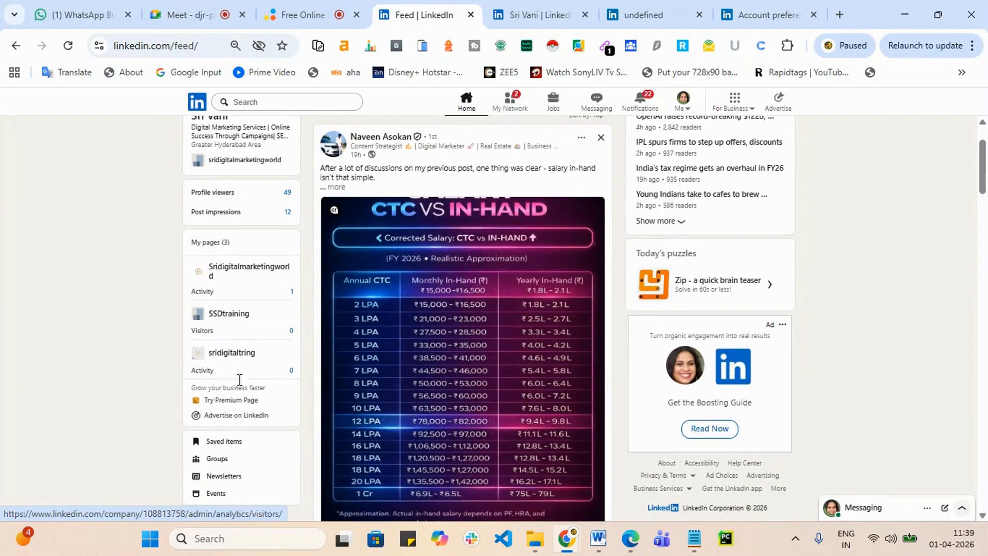
pyautogui.click(263, 276)
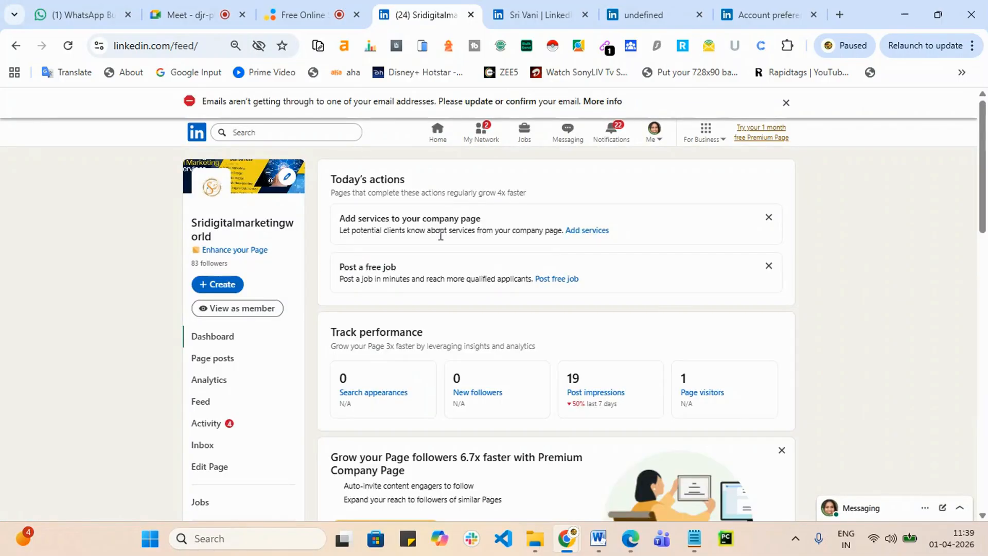
# Step: Dismiss the Premium popup and open Show all page posts
pyautogui.scroll(-5, 434, 265)
pyautogui.scroll(-5, 434, 265)
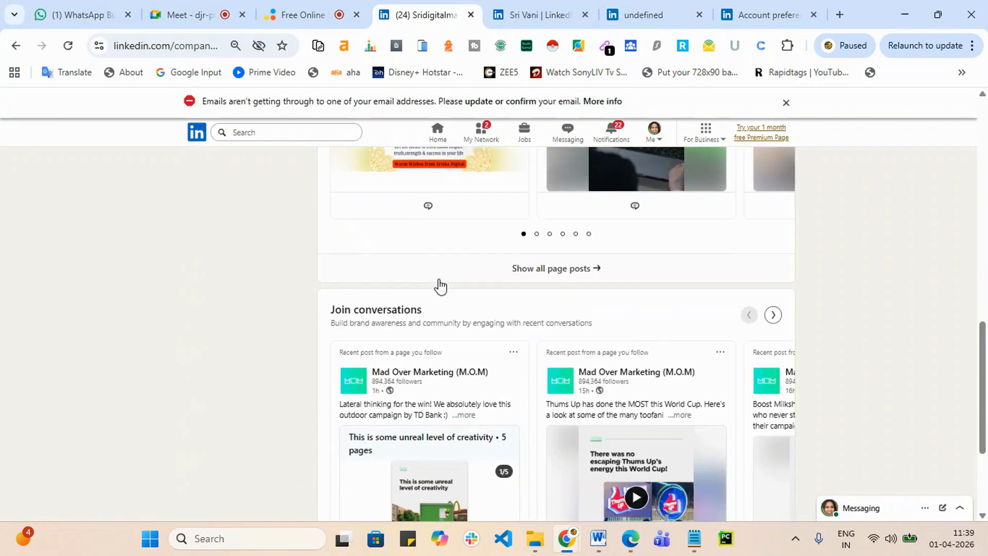
pyautogui.scroll(-1, 474, 337)
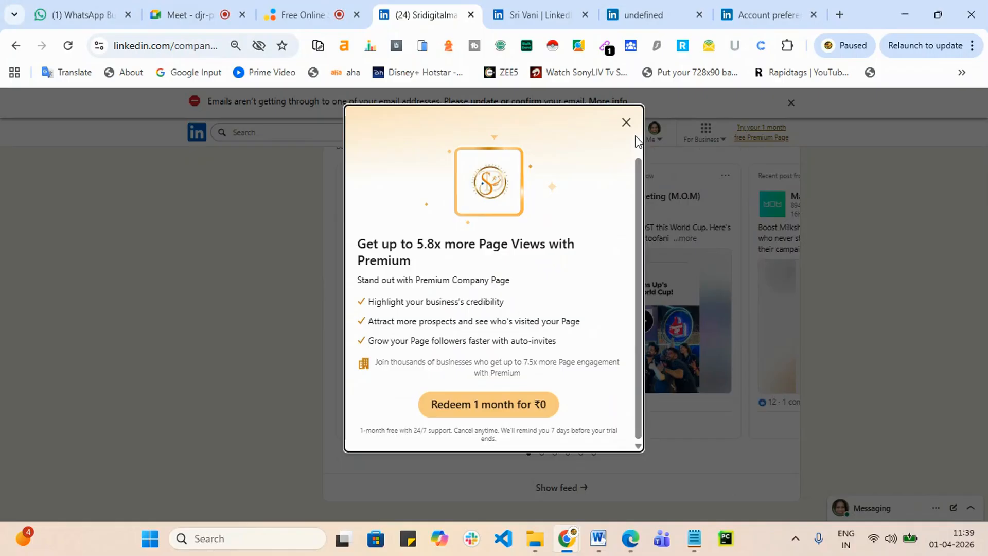
pyautogui.click(626, 123)
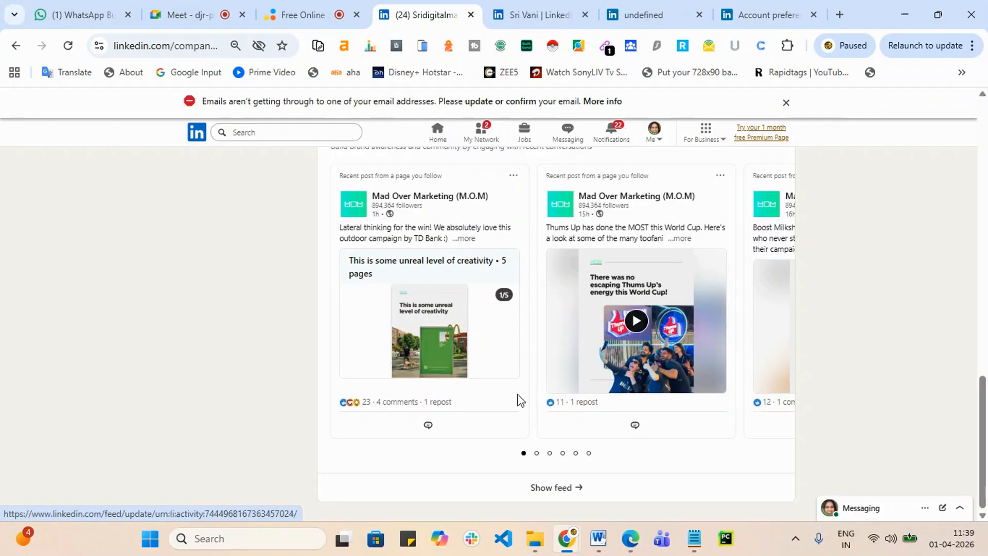
pyautogui.scroll(10, 519, 399)
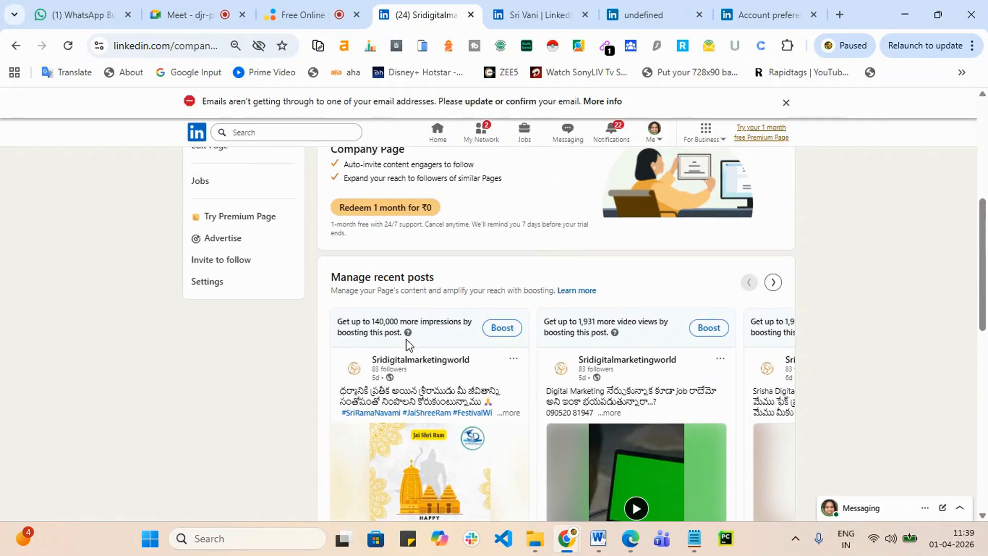
pyautogui.scroll(-5, 406, 345)
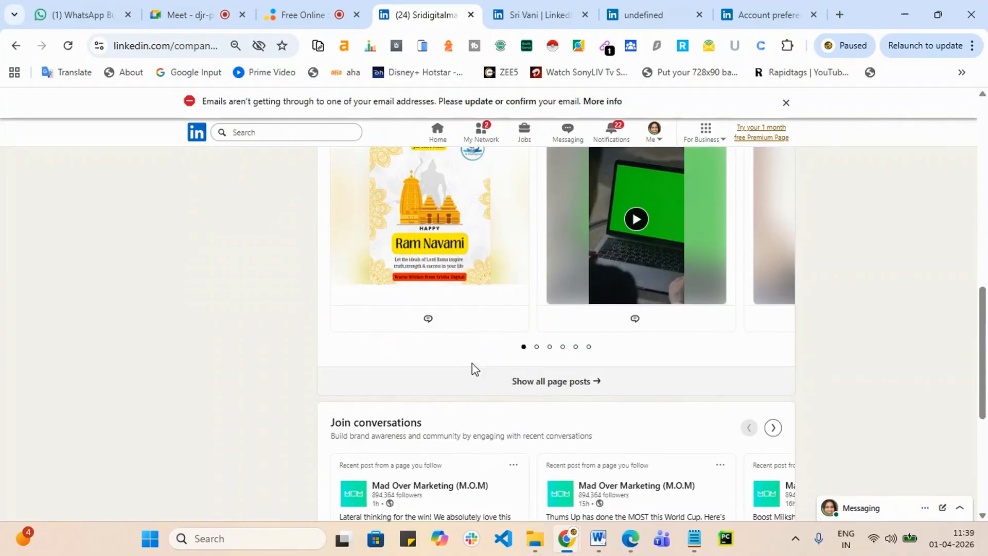
pyautogui.scroll(-4, 496, 360)
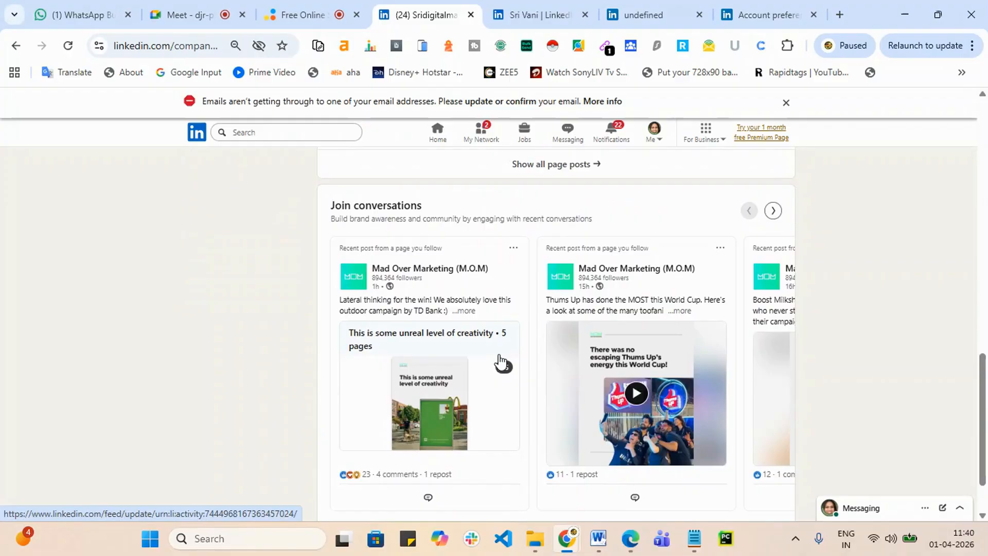
pyautogui.scroll(5, 515, 361)
pyautogui.click(556, 455)
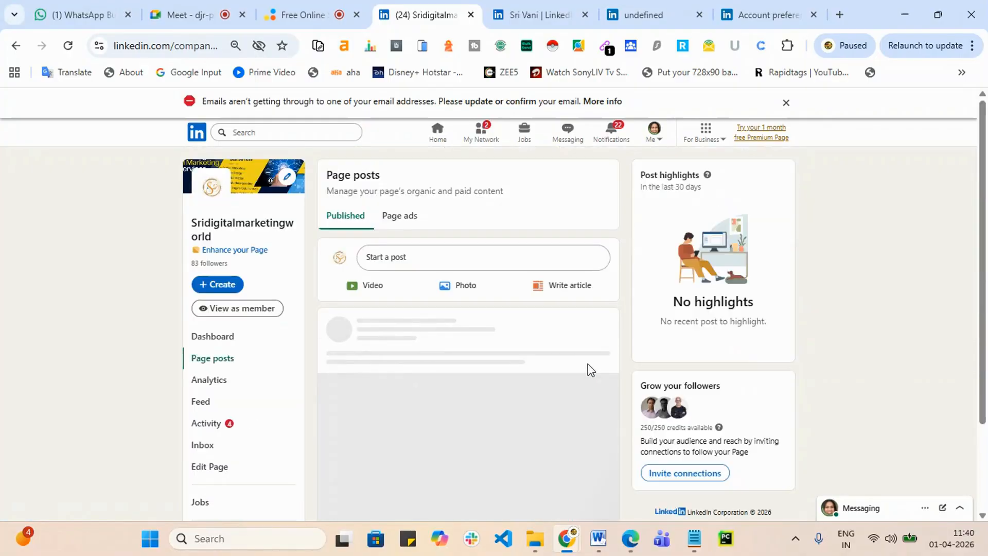
# Step: Show performance stats for the Ram Navami post and the first video post
pyautogui.scroll(-10, 525, 391)
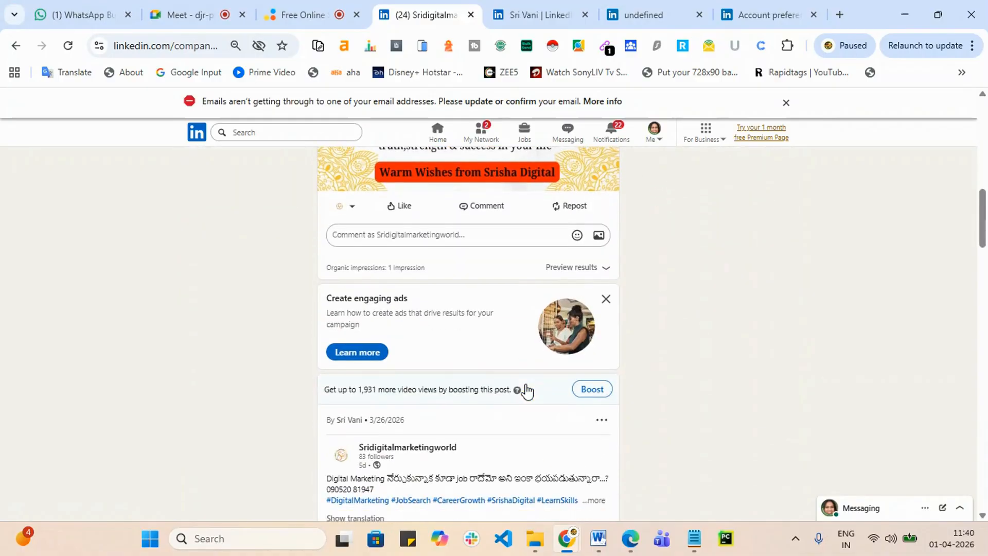
pyautogui.click(609, 273)
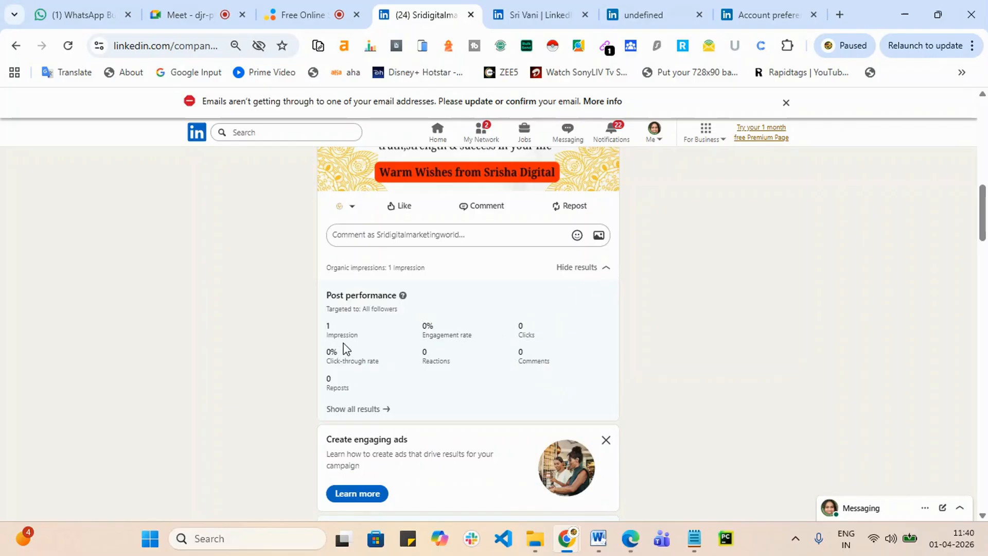
pyautogui.scroll(-15, 392, 328)
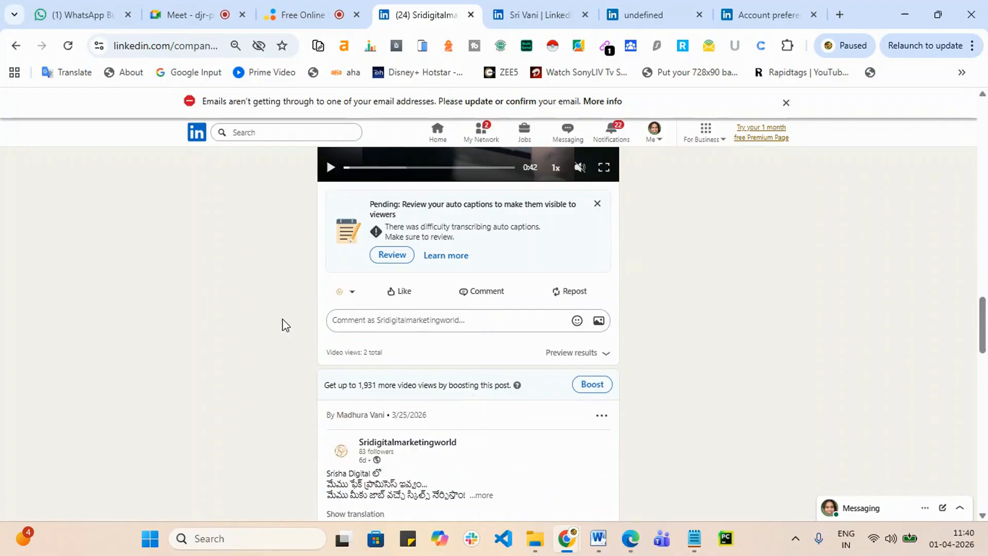
pyautogui.click(589, 354)
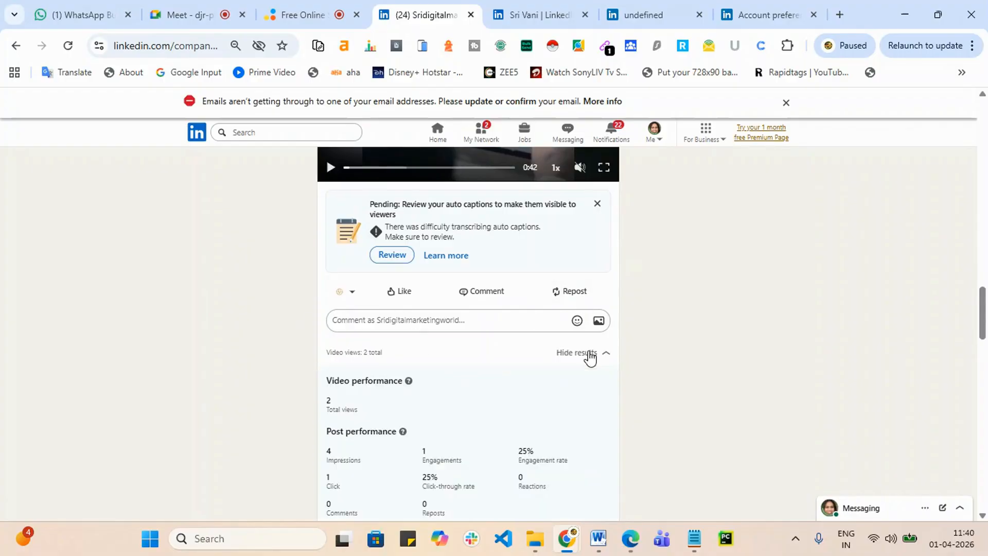
pyautogui.scroll(-3, 590, 356)
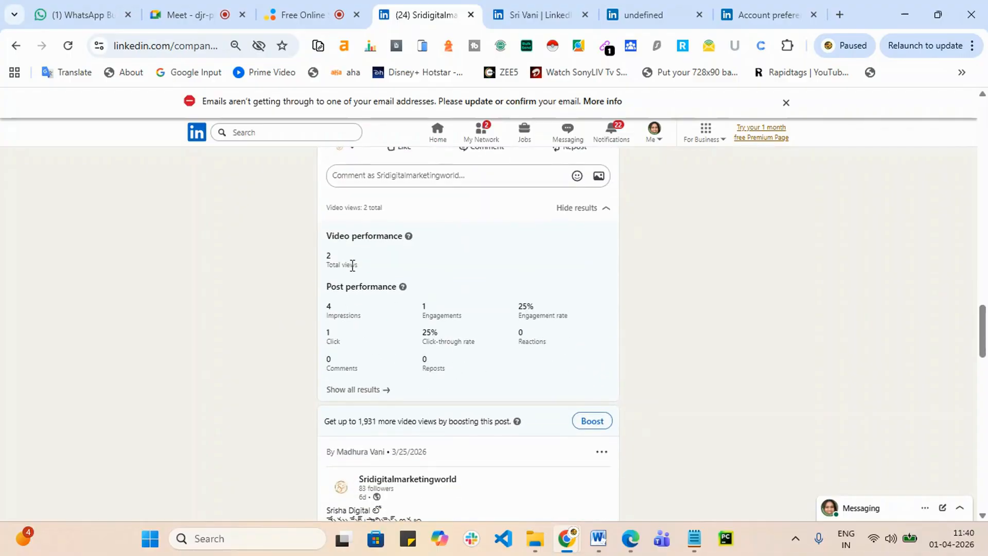
pyautogui.scroll(8, 473, 337)
pyautogui.scroll(-8, 471, 329)
pyautogui.scroll(-10, 418, 338)
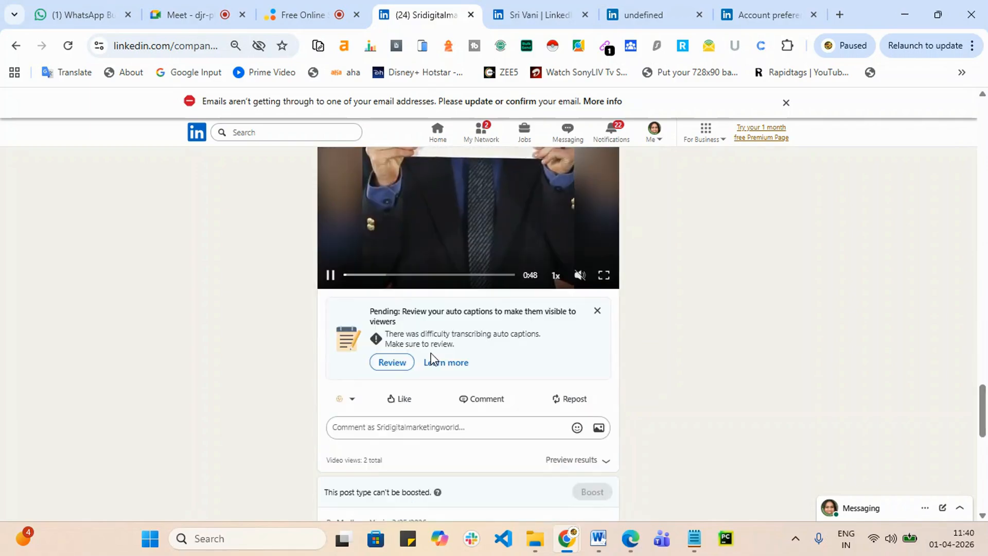
# Step: Show stats for the next video post and the course ad post, scrolling the list
pyautogui.click(591, 463)
pyautogui.scroll(-5, 583, 417)
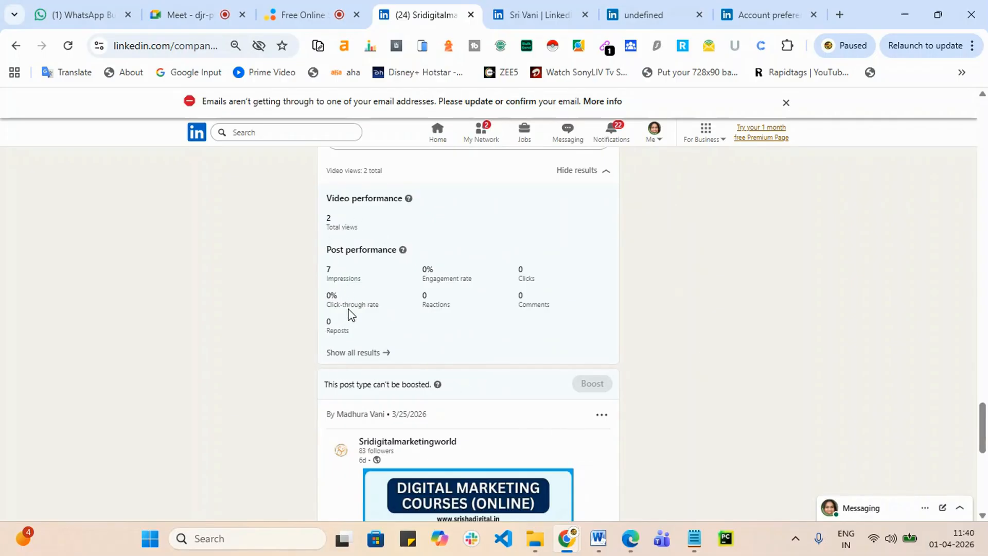
pyautogui.scroll(-10, 376, 304)
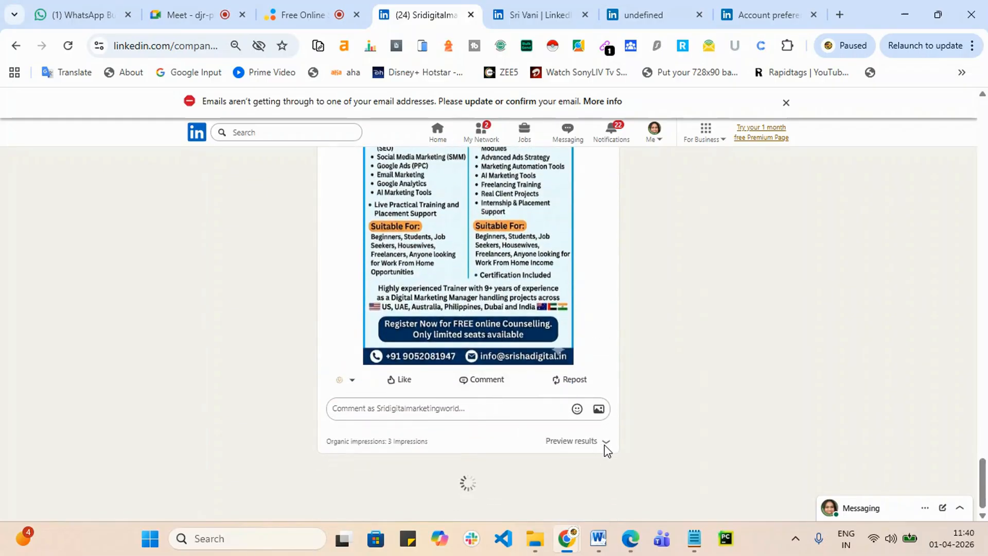
pyautogui.click(605, 444)
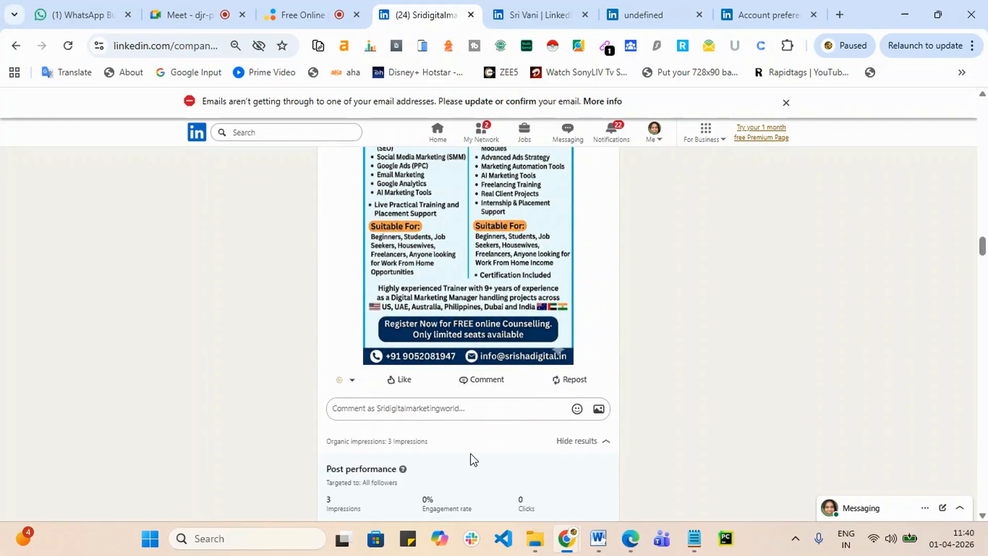
pyautogui.scroll(-4, 468, 453)
pyautogui.scroll(-13, 475, 430)
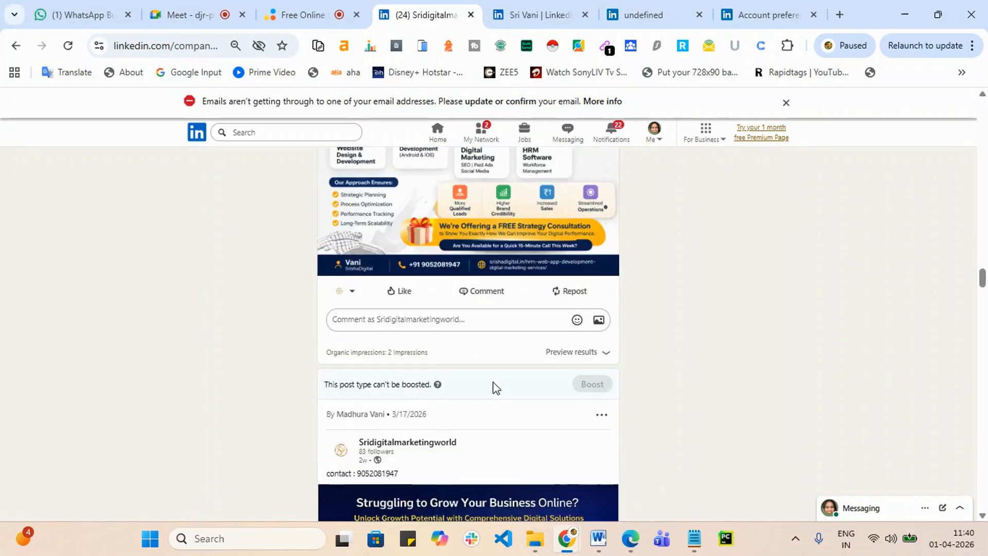
pyautogui.scroll(-6, 499, 386)
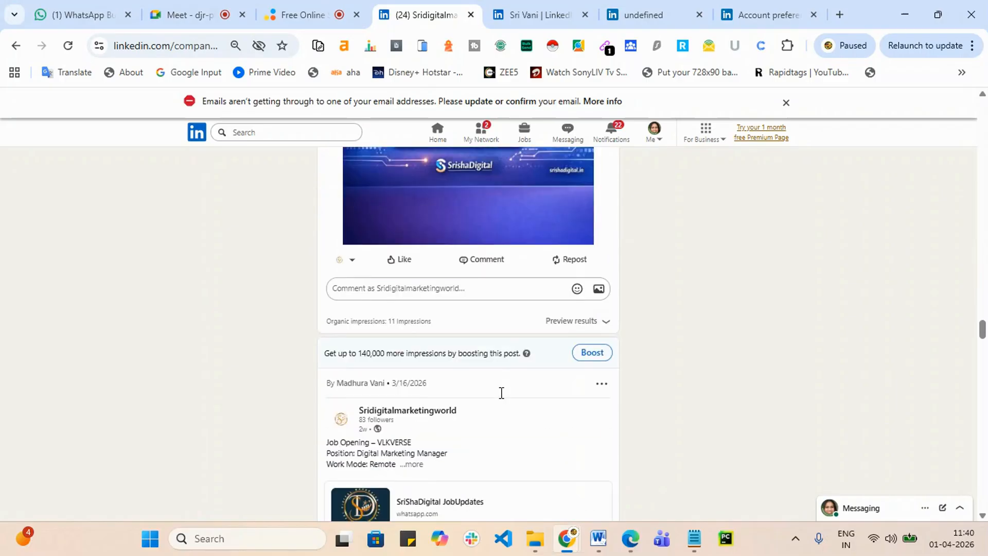
pyautogui.scroll(-20, 332, 405)
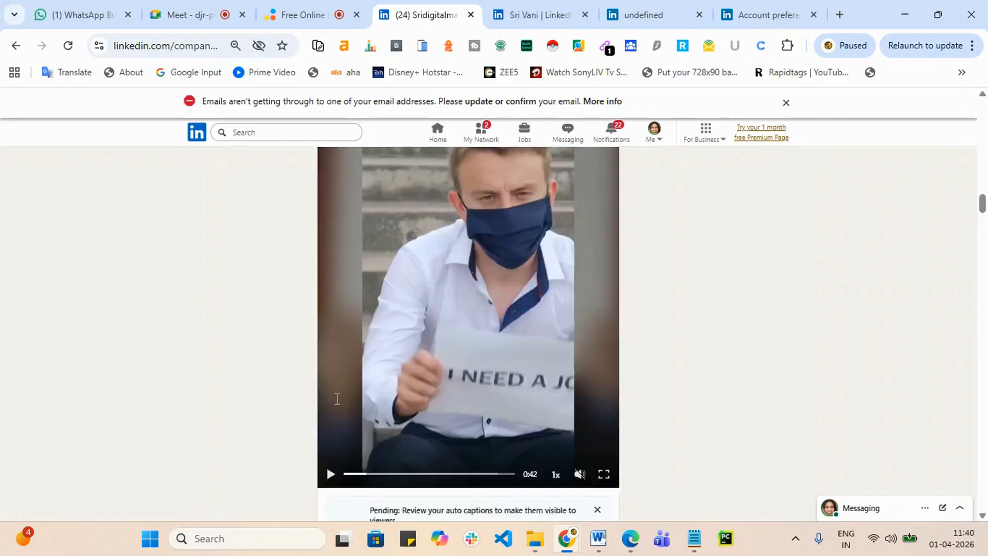
pyautogui.scroll(20, 337, 403)
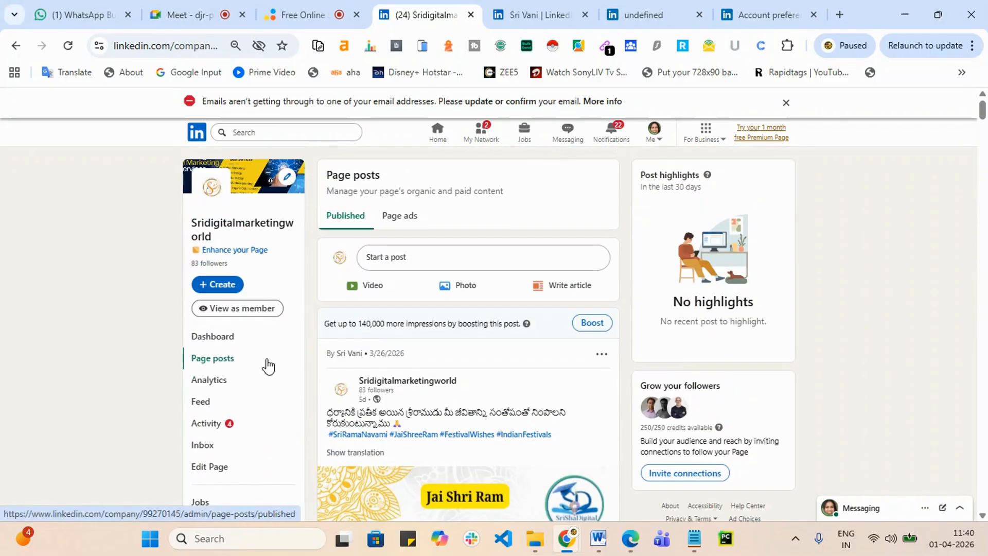
# Step: Review page Analytics, highlighting the 158 impressions total and scrolling through metrics and engagement
pyautogui.click(208, 388)
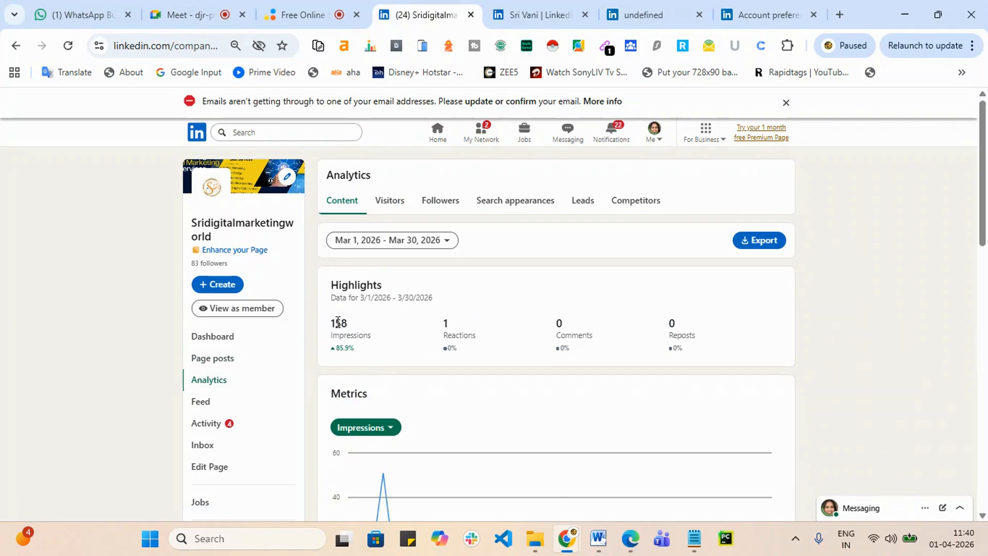
pyautogui.moveTo(351, 330); pyautogui.dragTo(324, 333)
pyautogui.scroll(-4, 698, 334)
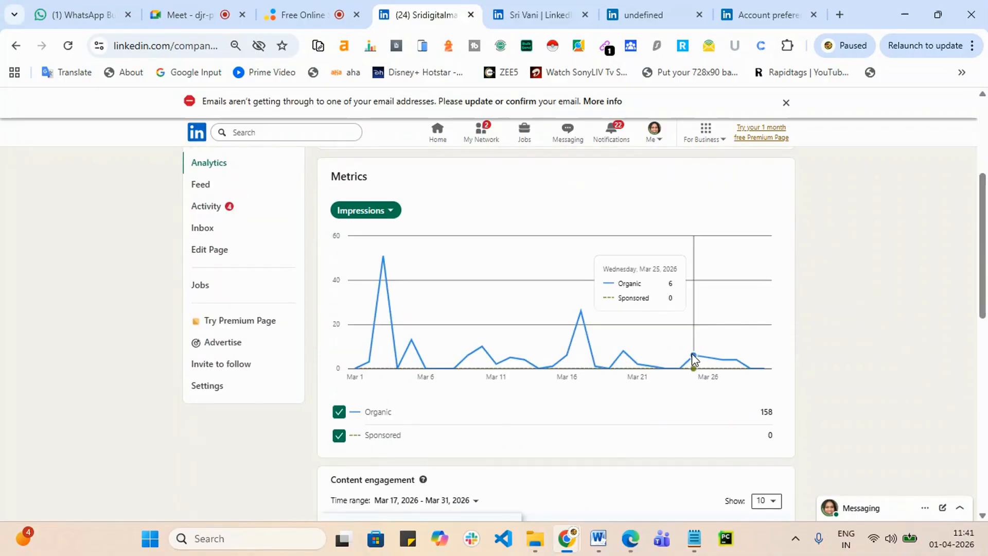
pyautogui.scroll(-5, 738, 338)
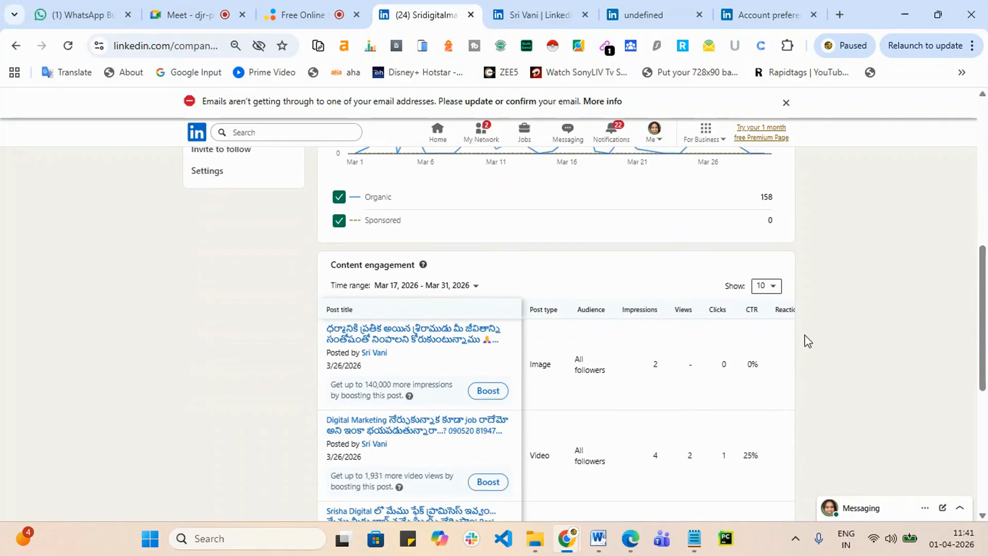
pyautogui.scroll(-5, 642, 301)
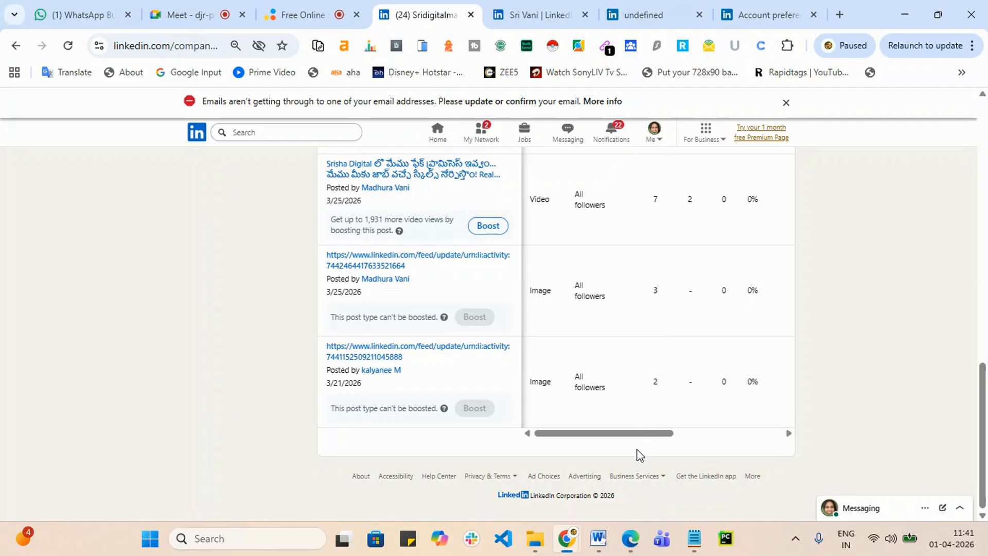
pyautogui.scroll(15, 570, 407)
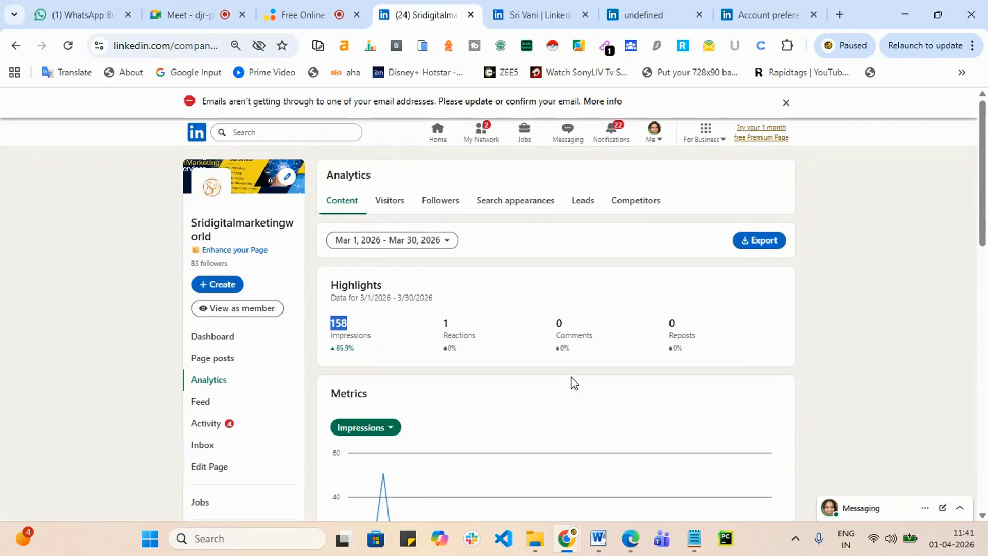
pyautogui.scroll(-3, 260, 400)
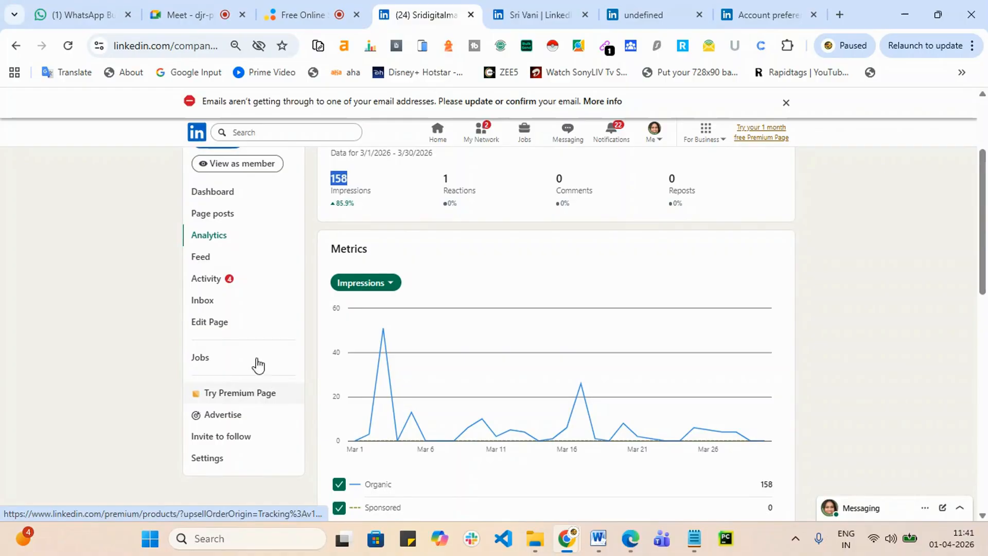
pyautogui.click(194, 303)
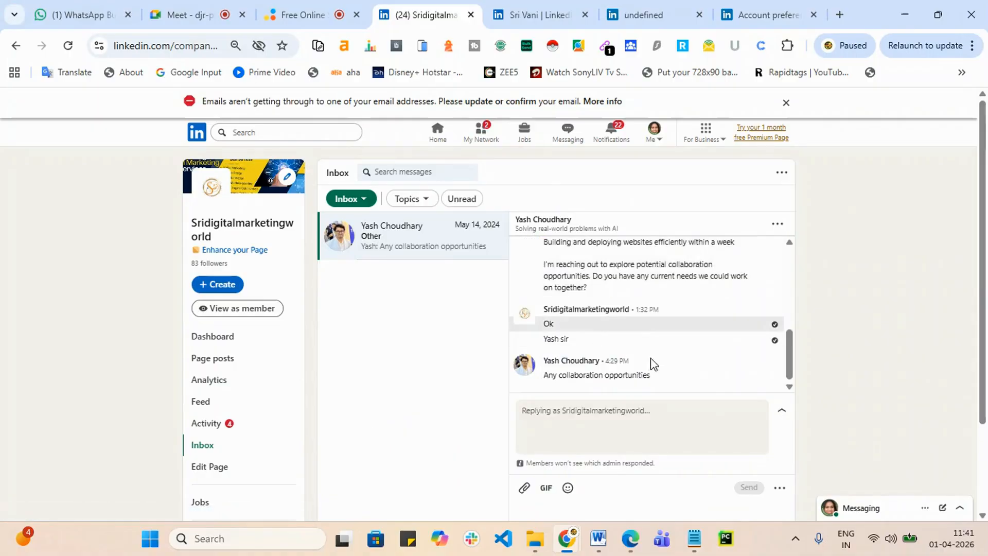
# Step: Scroll the page Inbox and bring up the + Create menu
pyautogui.scroll(-2, 461, 368)
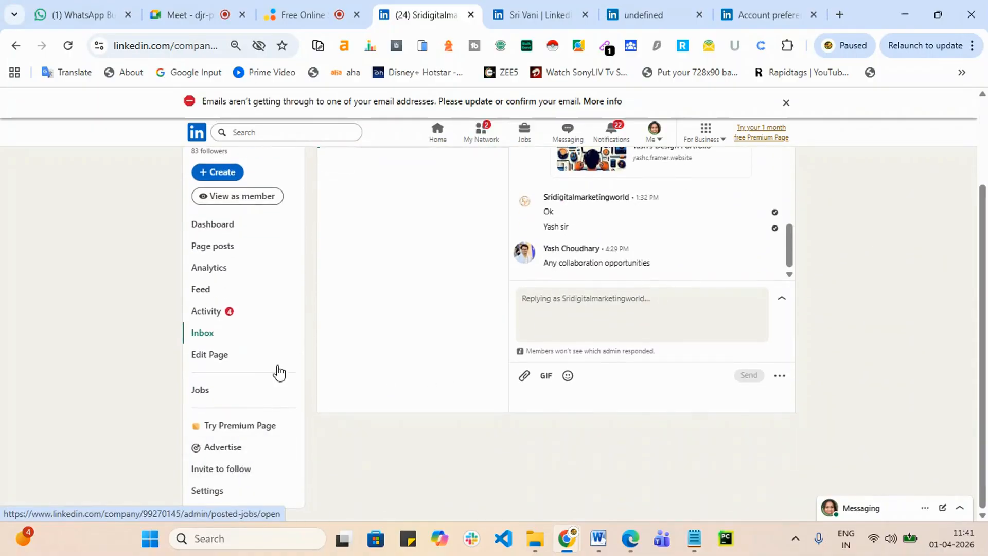
pyautogui.scroll(1, 249, 336)
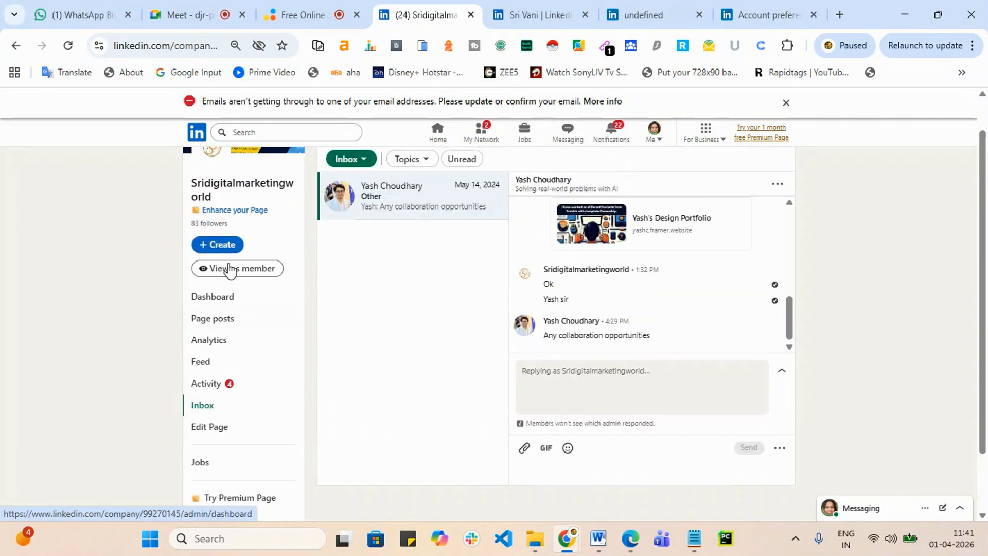
pyautogui.click(231, 246)
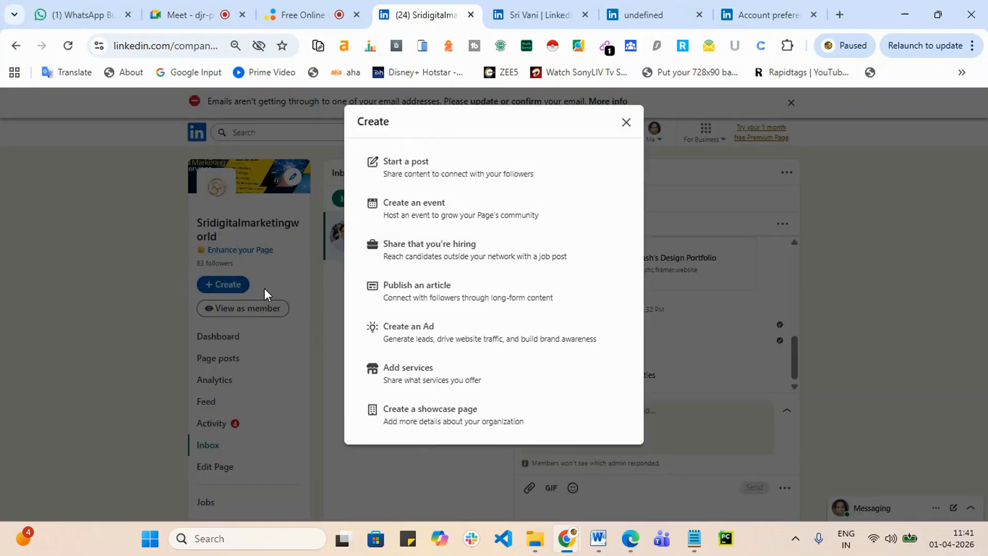
# Step: Close an empty post composer and start a new article via Create > Publish an article
pyautogui.click(441, 175)
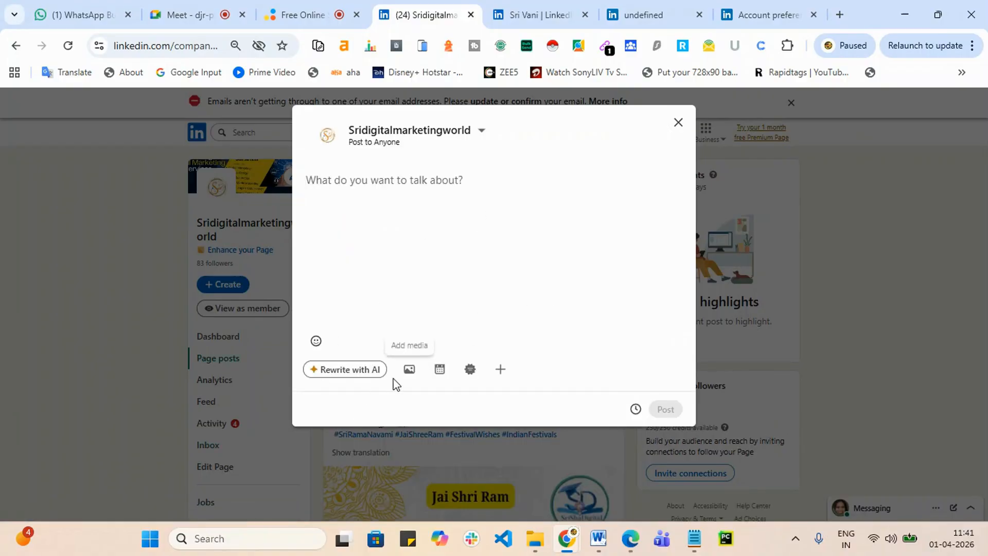
pyautogui.click(678, 123)
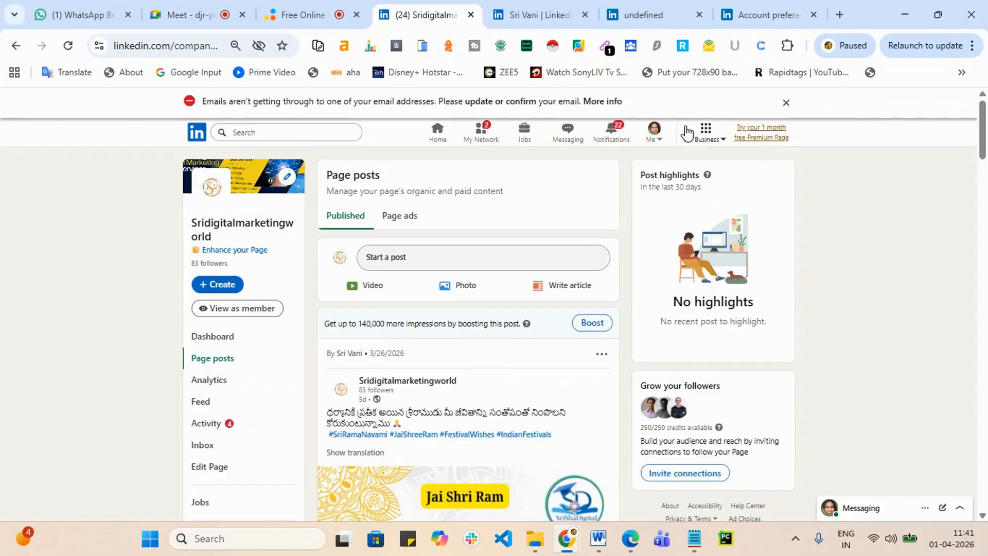
pyautogui.click(230, 286)
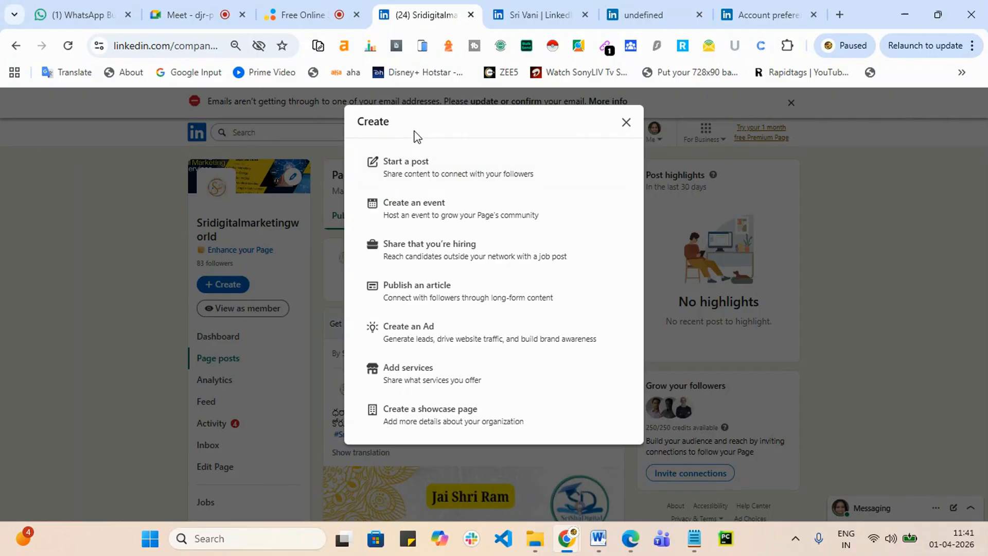
pyautogui.click(440, 295)
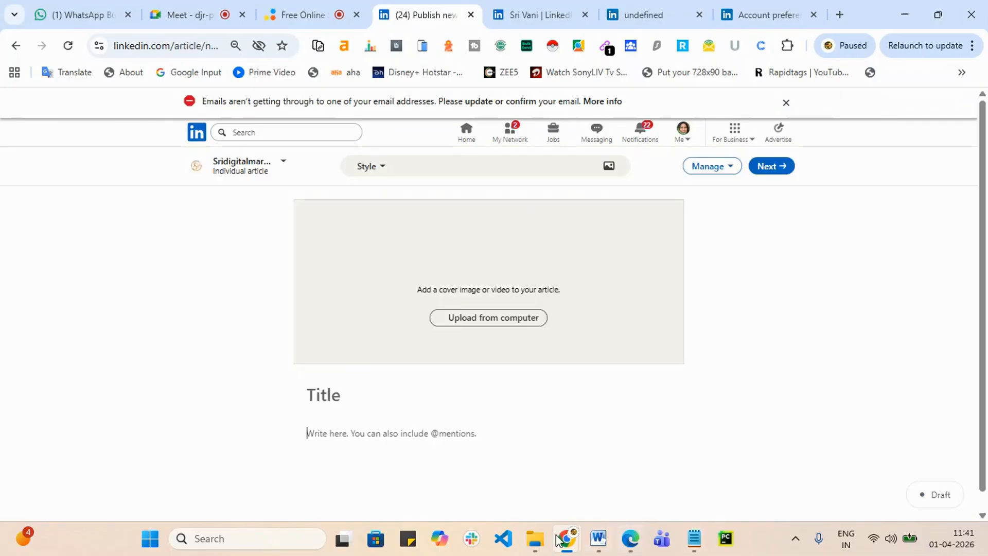
# Step: Bring the Microsoft Edge window forward from the taskbar
pyautogui.moveTo(572, 539)
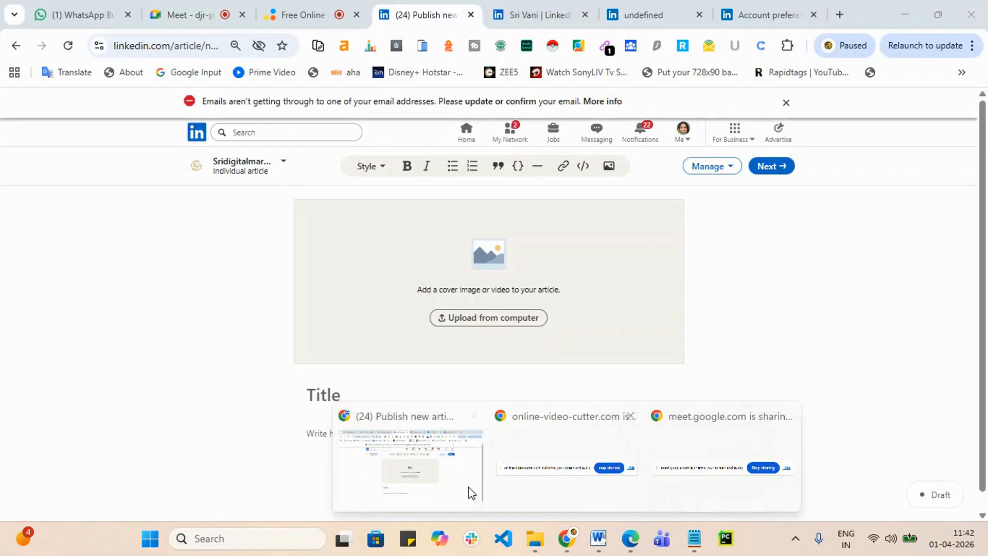
pyautogui.click(453, 490)
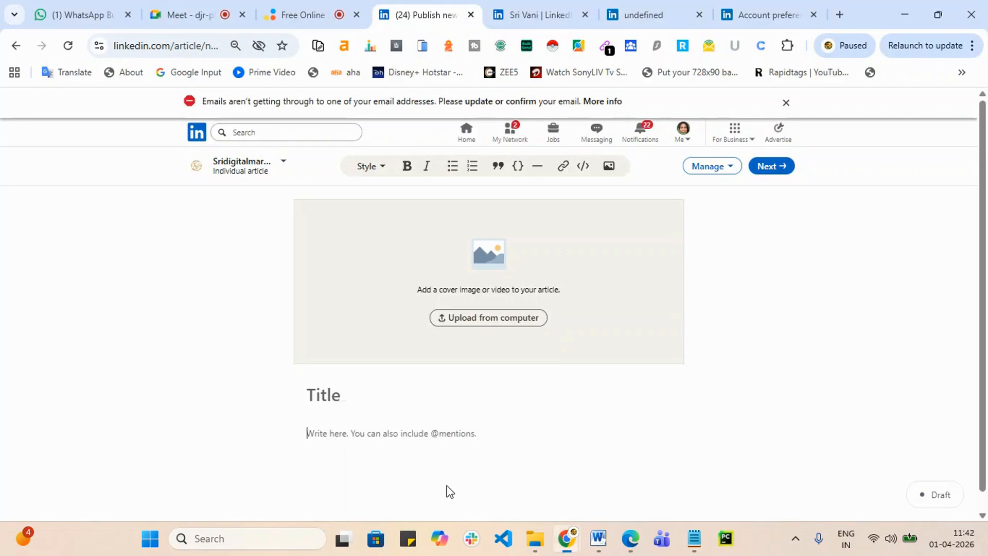
pyautogui.click(631, 539)
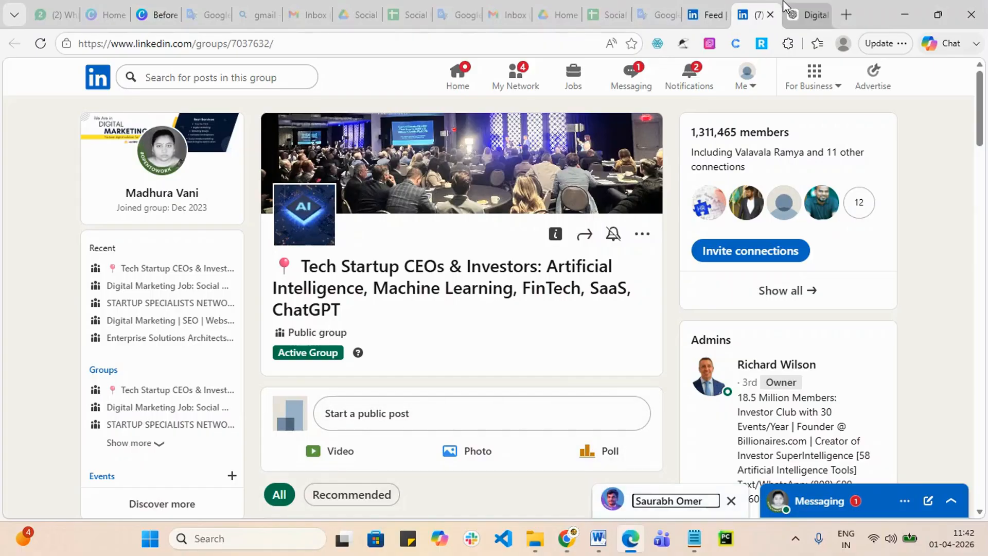
# Step: Return to the ChatGPT Digital Marketing Job Guarantee chat and edit the earlier LinkedIn-post prompt
pyautogui.click(809, 7)
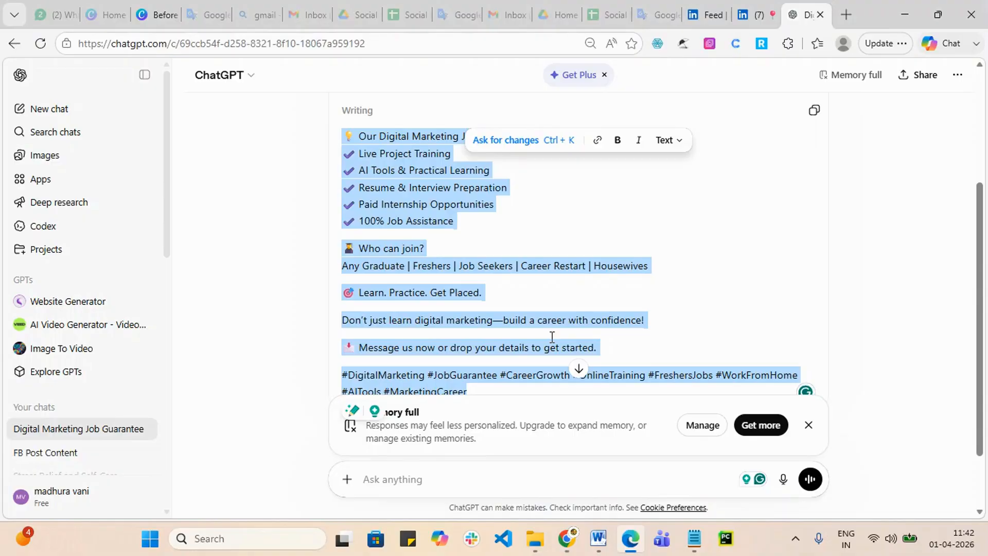
pyautogui.scroll(5, 552, 336)
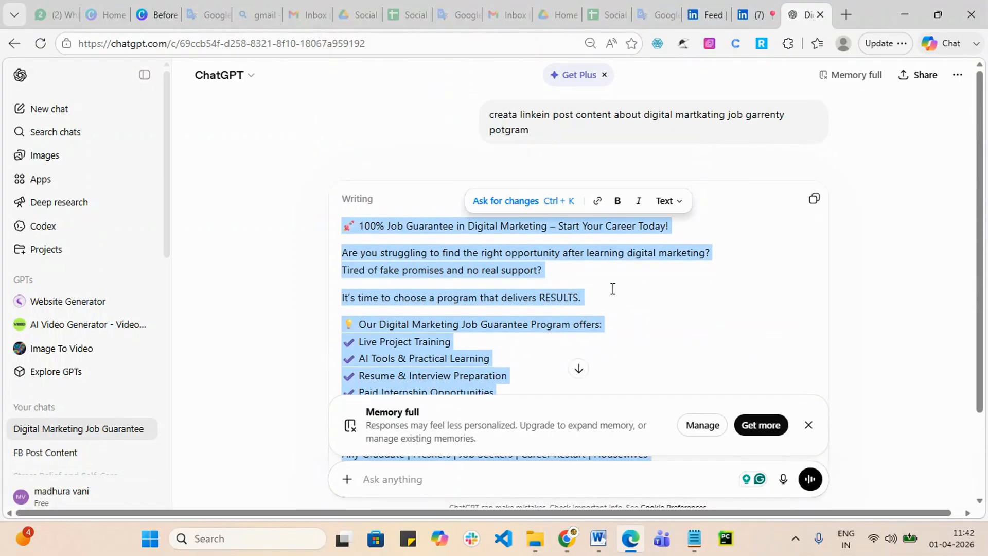
pyautogui.click(662, 129)
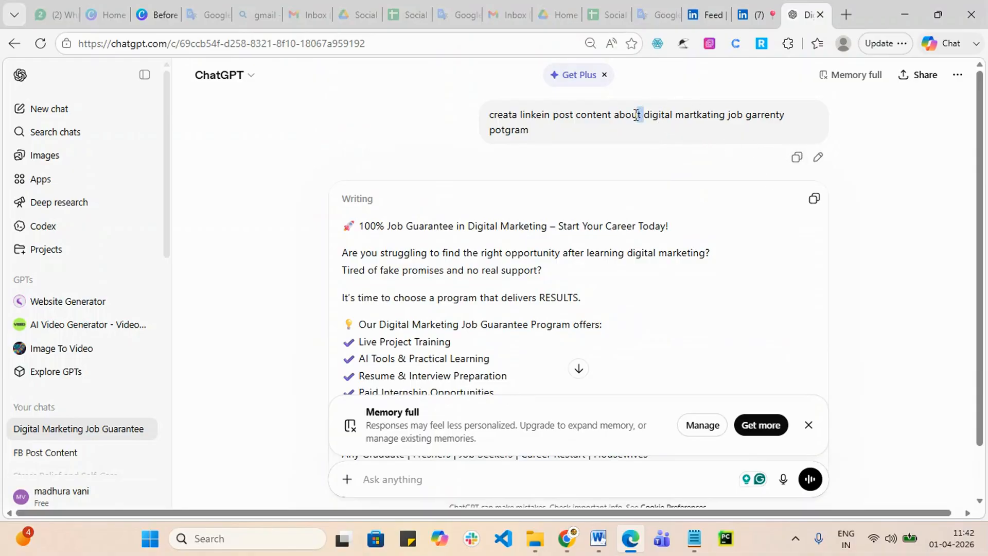
pyautogui.click(819, 159)
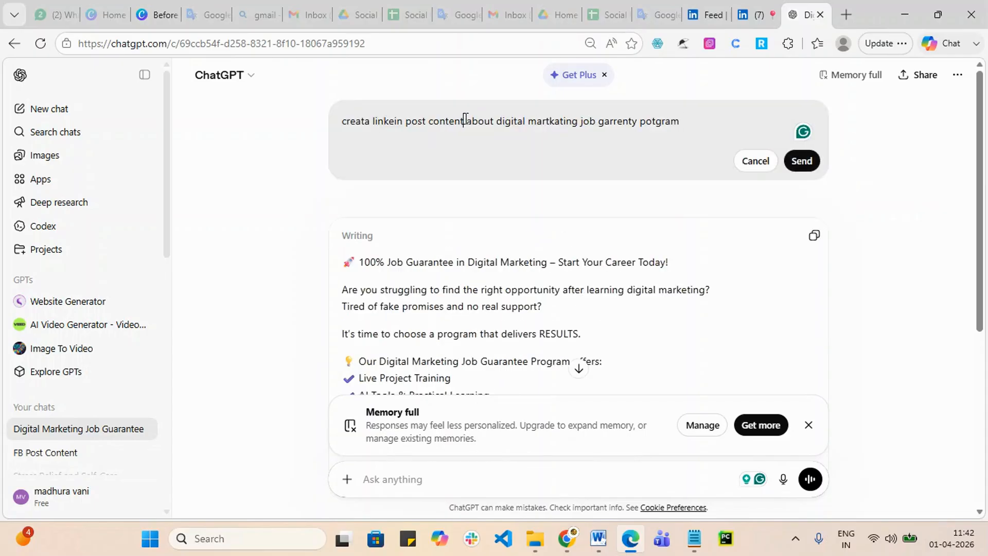
# Step: Rewrite the prompt to request a LinkedIn article with latest information and high engagement, and send it
pyautogui.moveTo(465, 120); pyautogui.dragTo(273, 140)
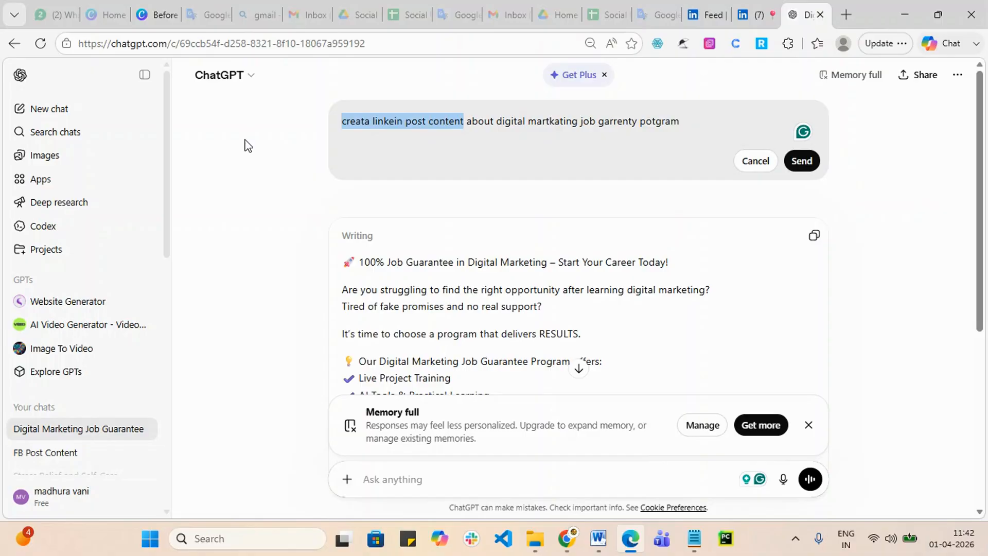
pyautogui.press('BackSpace')
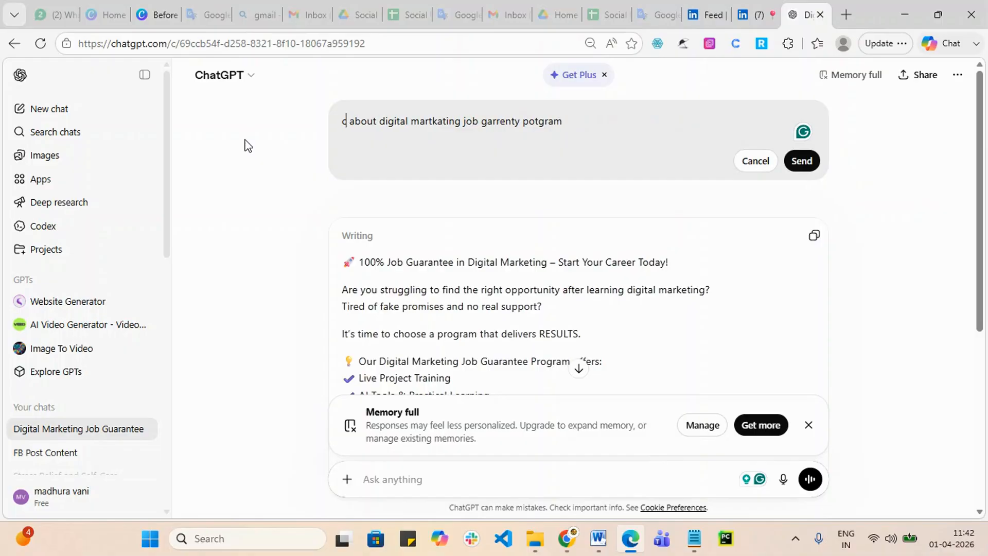
pyautogui.write('create')
pyautogui.write(' linked')
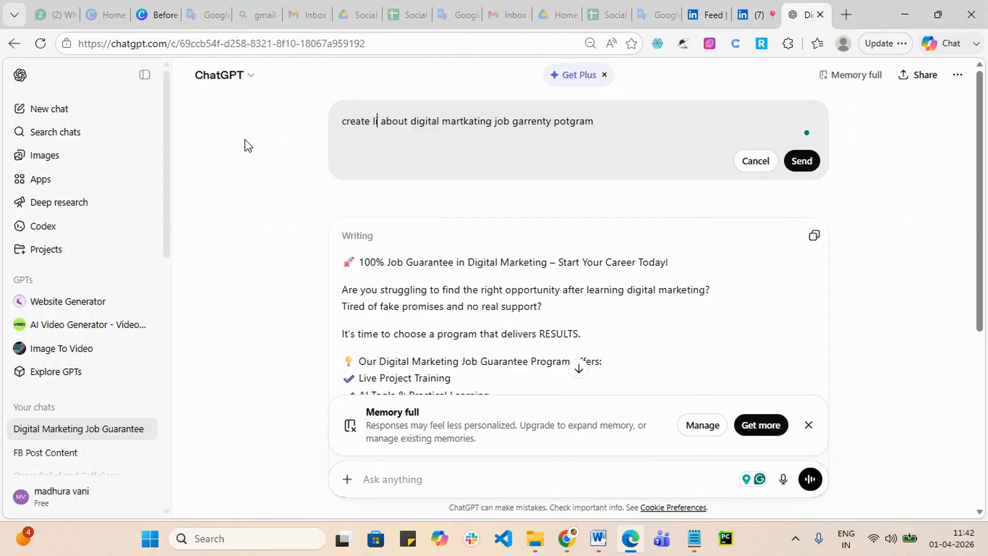
pyautogui.write(' in arti')
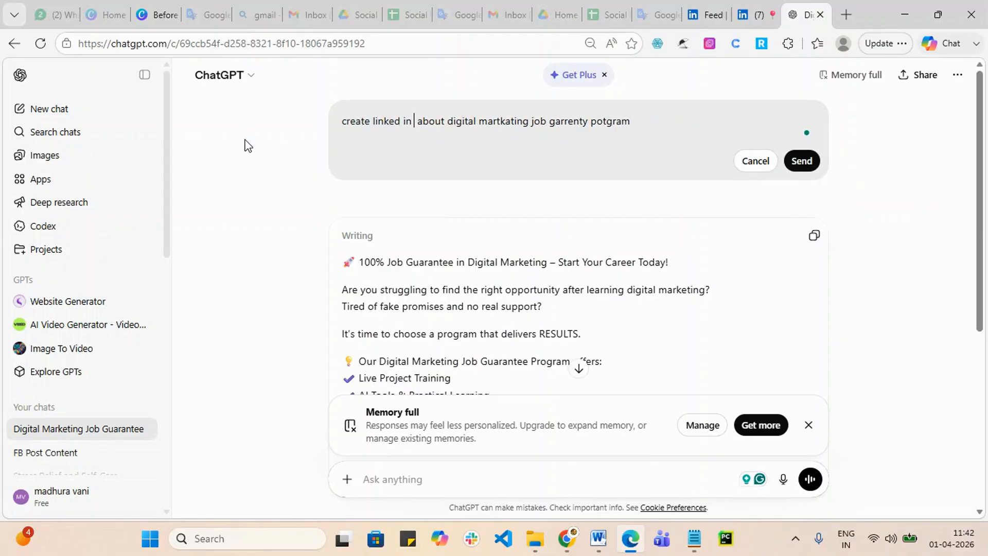
pyautogui.write('c')
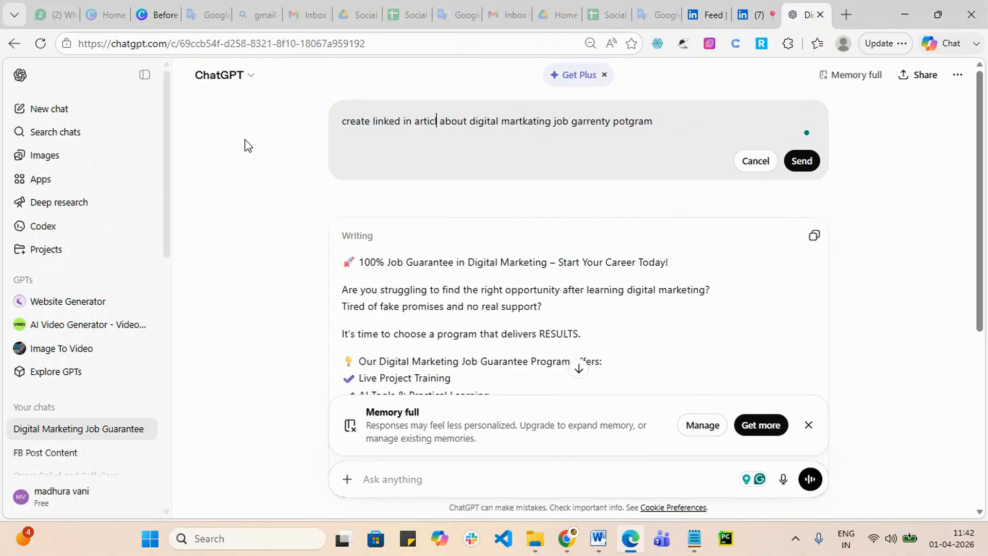
pyautogui.write('le')
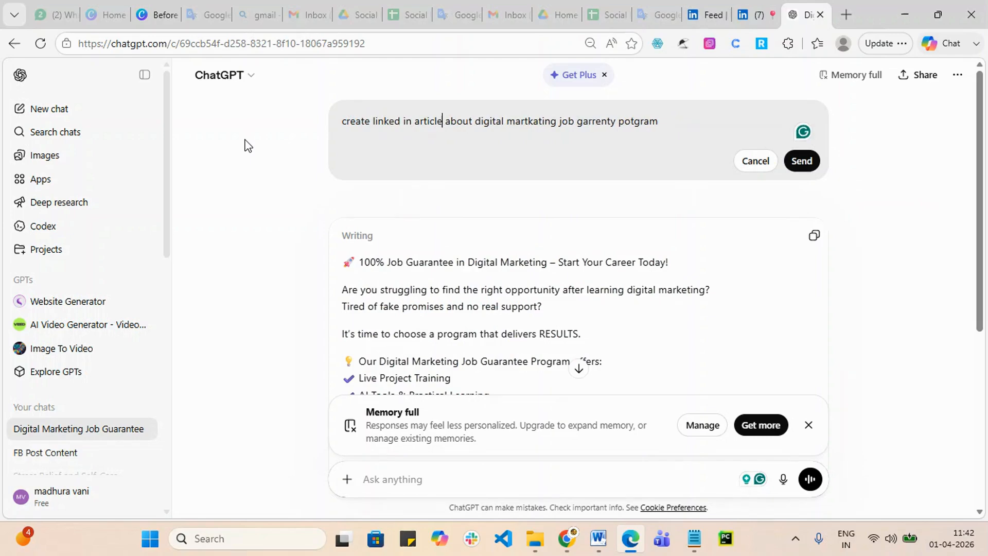
pyautogui.write(' in clude')
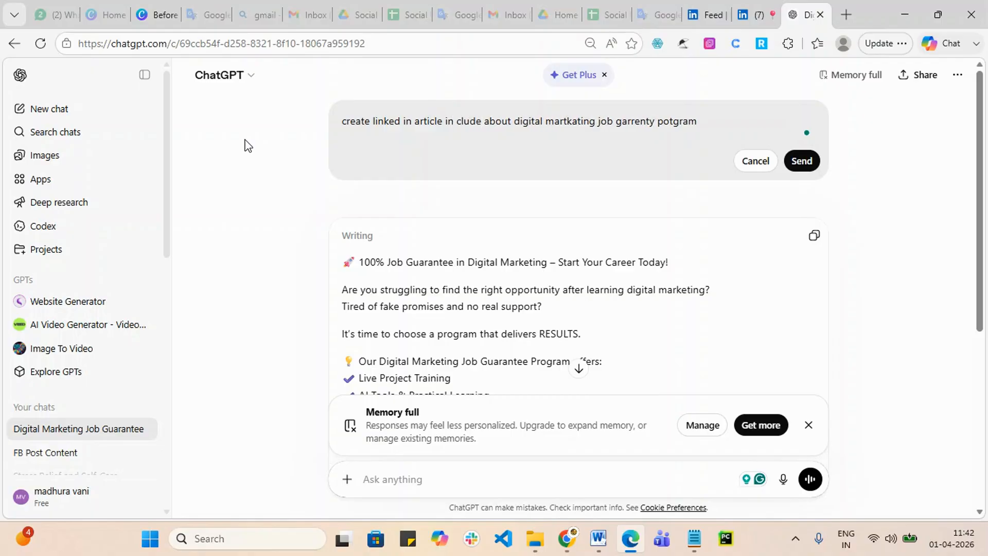
pyautogui.write(' latestv')
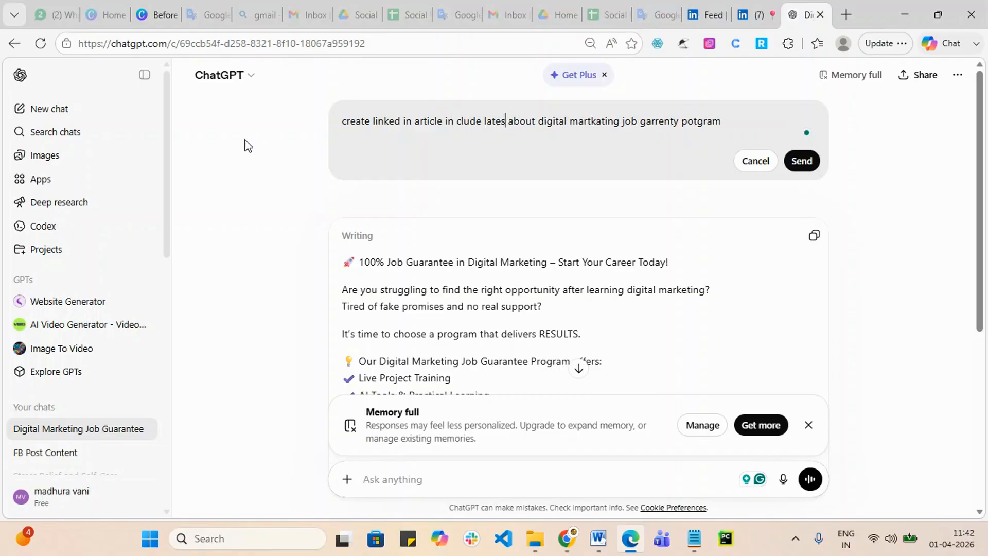
pyautogui.write(' informat')
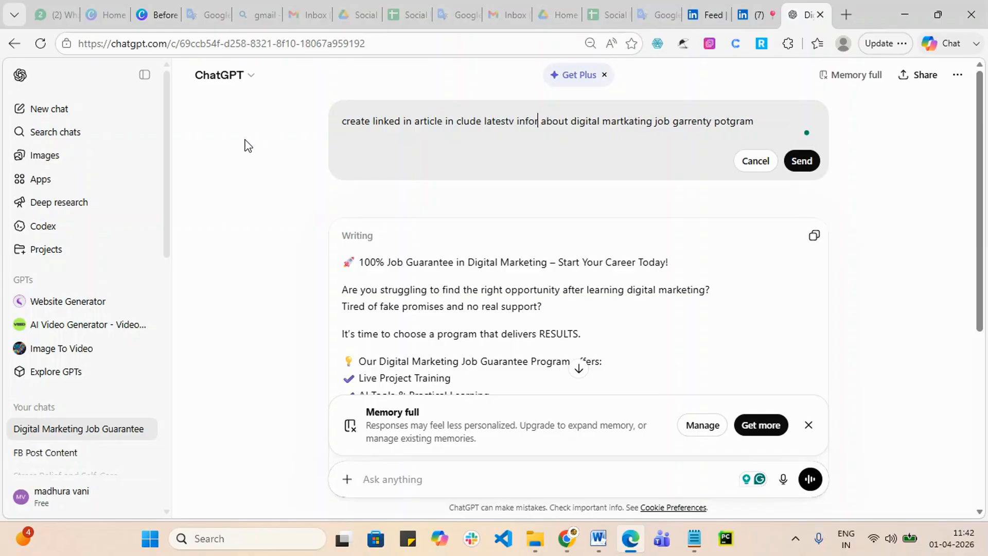
pyautogui.write('eopm\\')
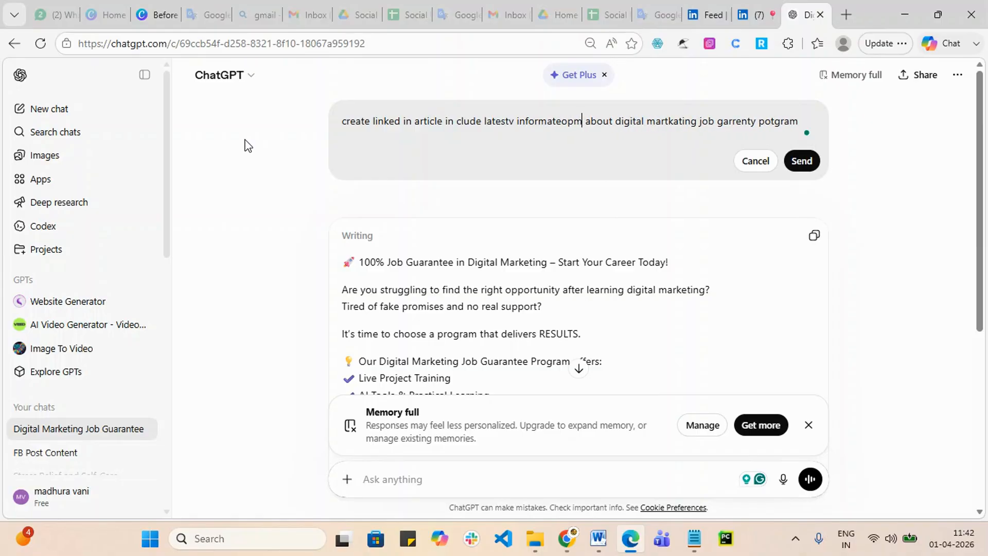
pyautogui.press('BackSpace')
pyautogui.press('BackSpace')
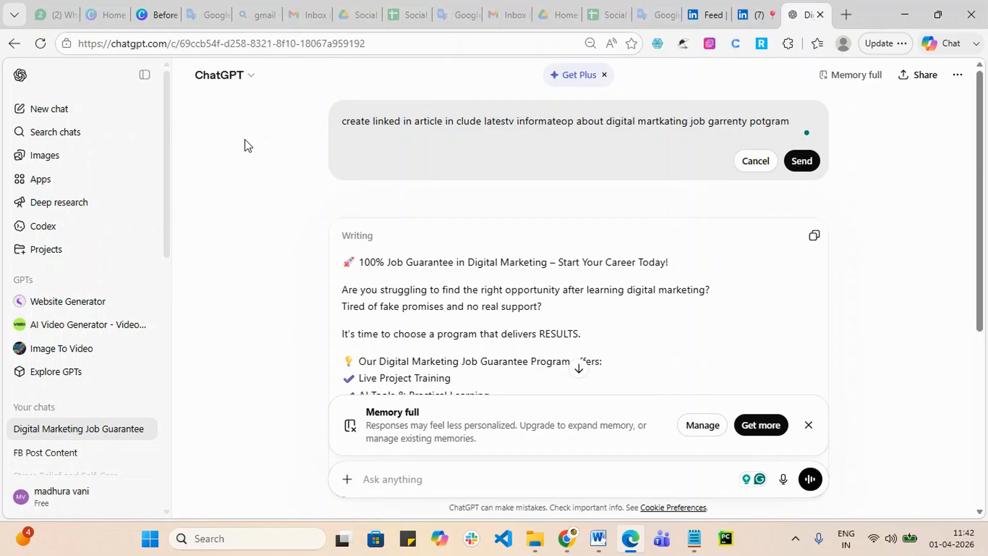
pyautogui.press('BackSpace')
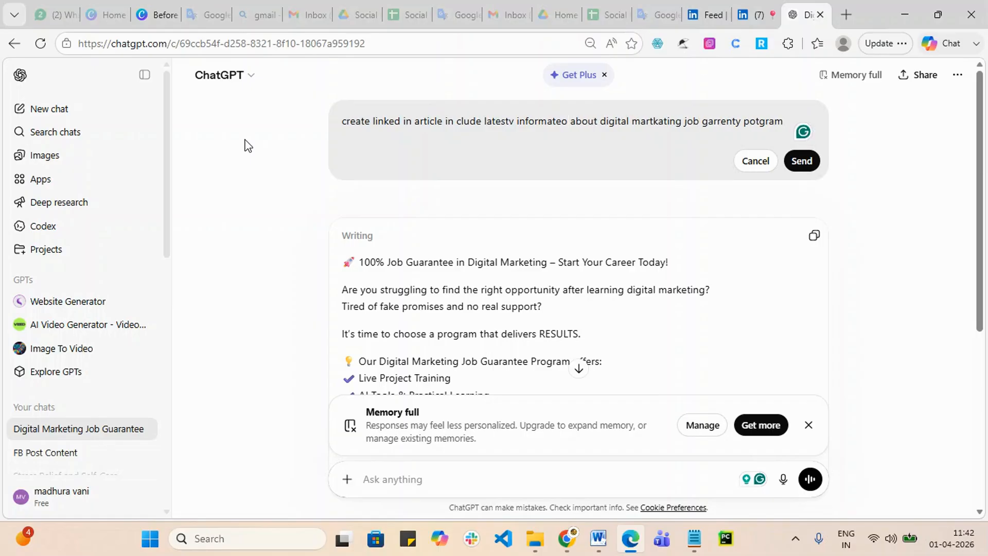
pyautogui.press('BackSpace')
pyautogui.press('BackSpace')
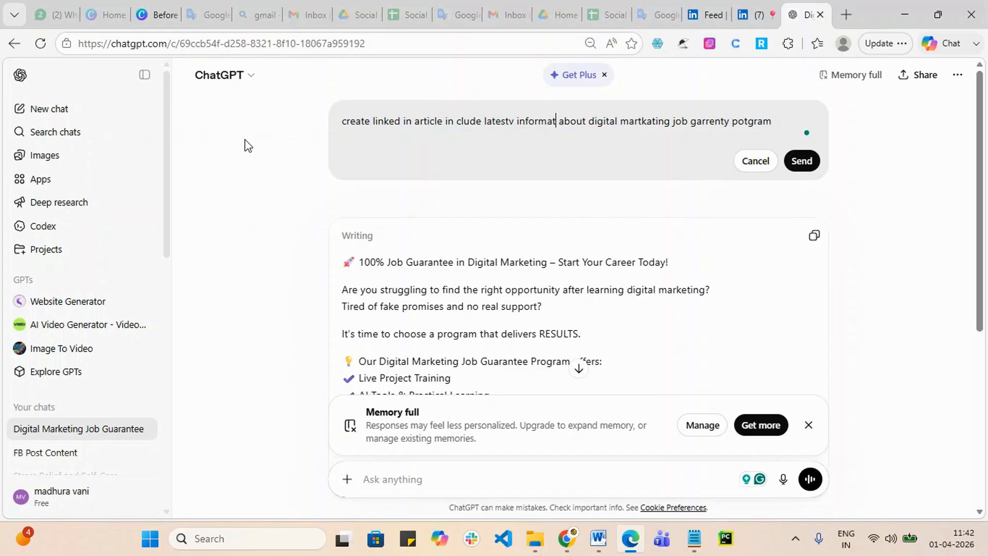
pyautogui.write('ion  ')
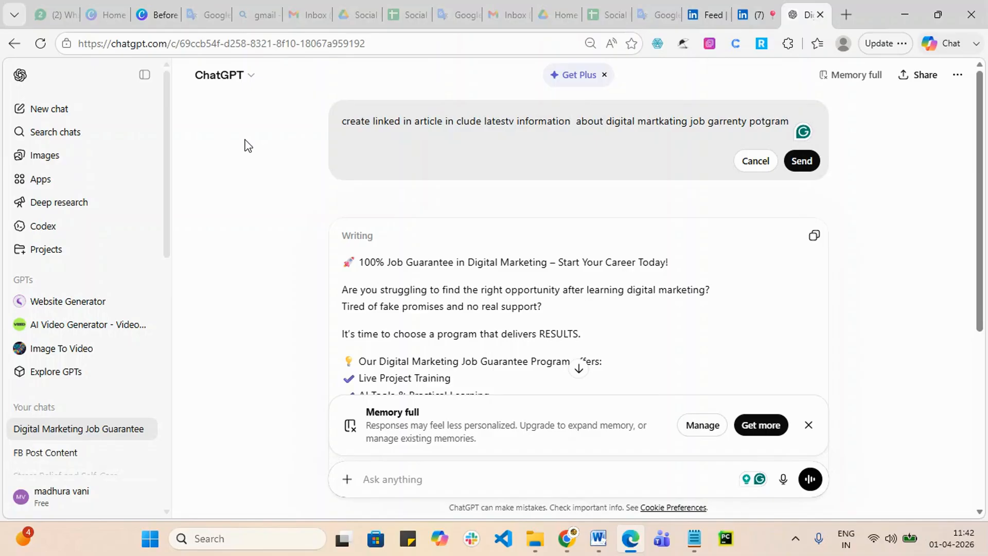
pyautogui.write('with h')
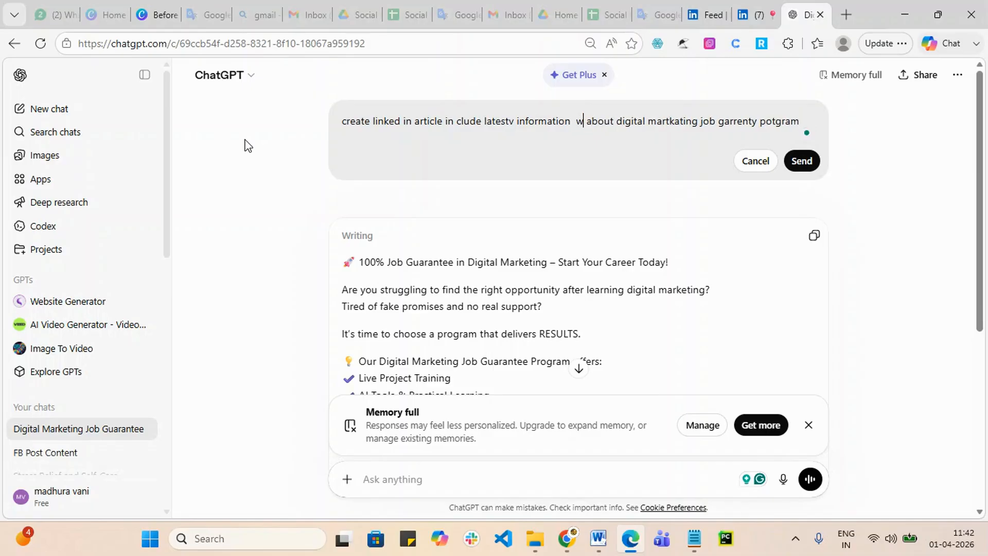
pyautogui.write('igh eng')
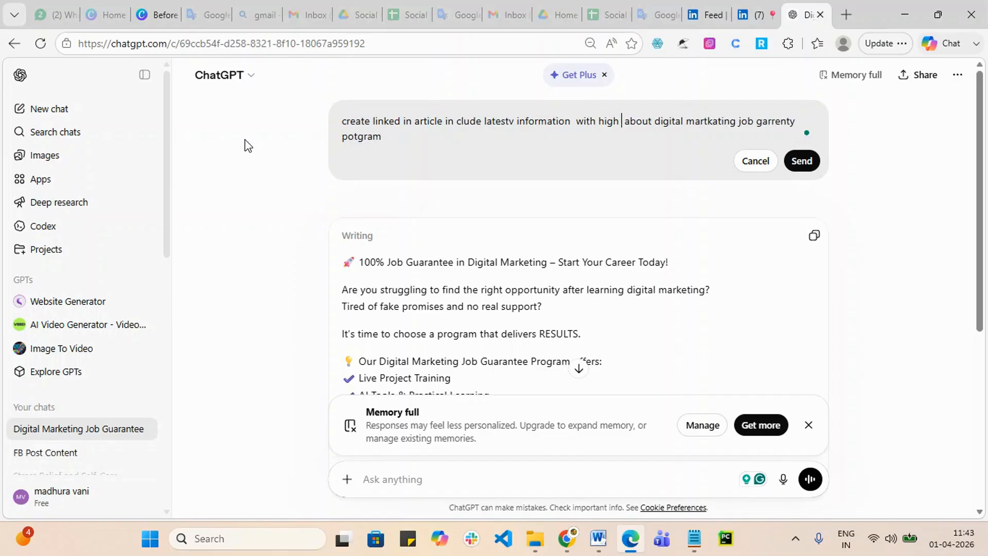
pyautogui.write('a ')
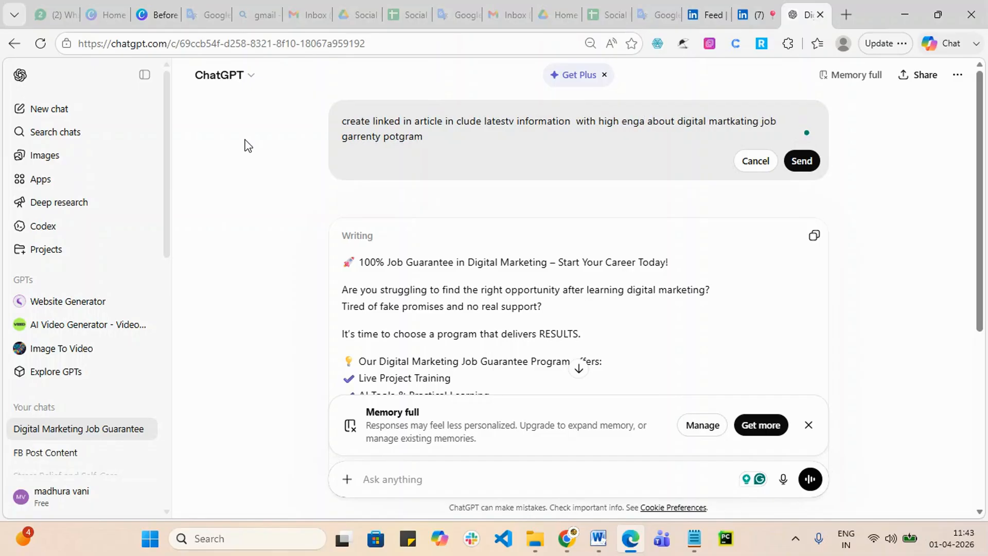
pyautogui.write('gement')
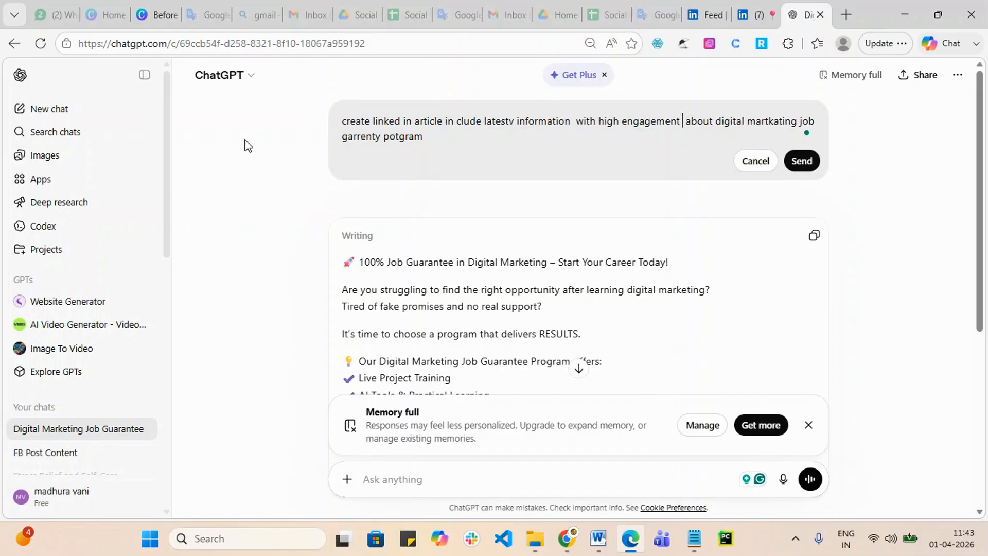
pyautogui.click(803, 165)
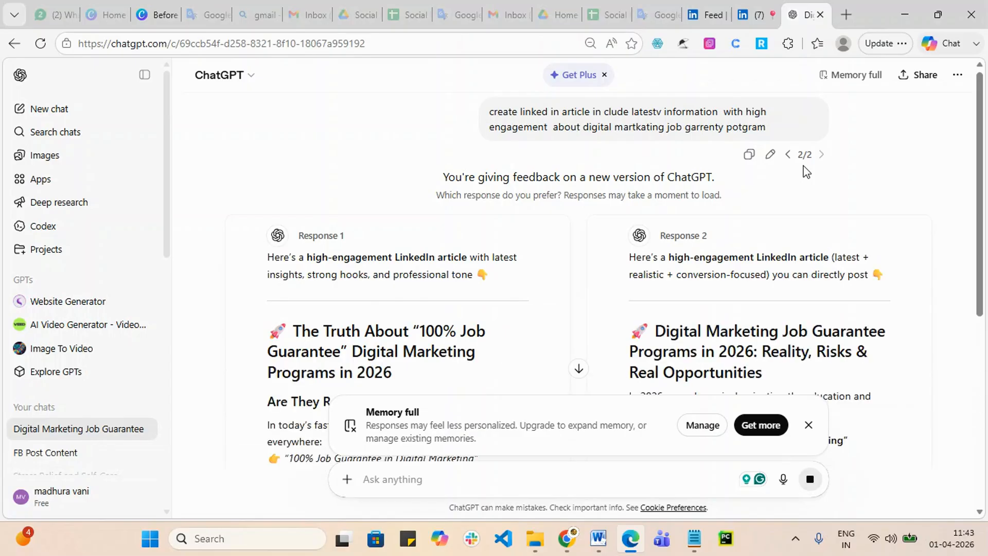
# Step: Scroll through Response 1 and Response 2 of the job-guarantee article to compare them
pyautogui.scroll(-5, 527, 183)
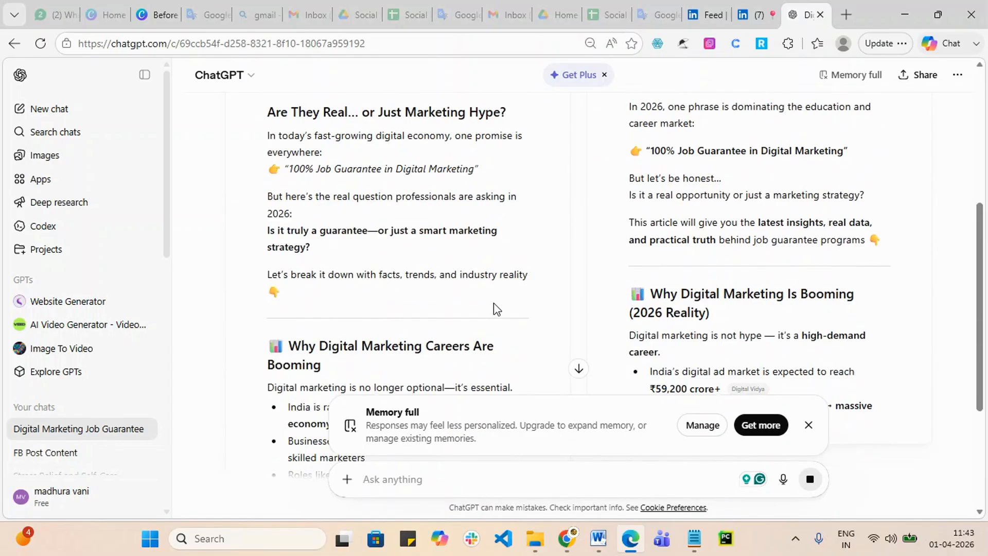
pyautogui.scroll(-2, 495, 307)
pyautogui.scroll(-4, 496, 308)
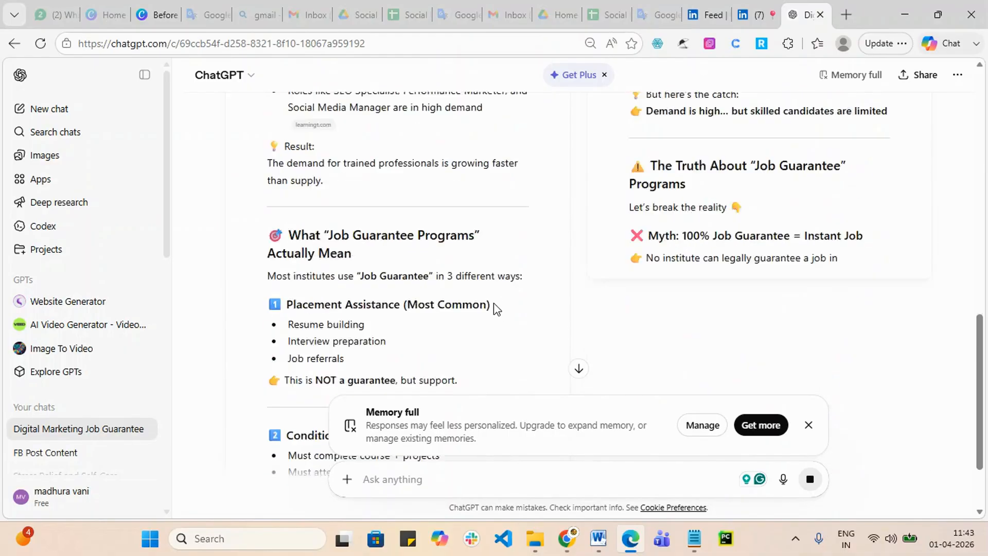
pyautogui.scroll(-5, 496, 308)
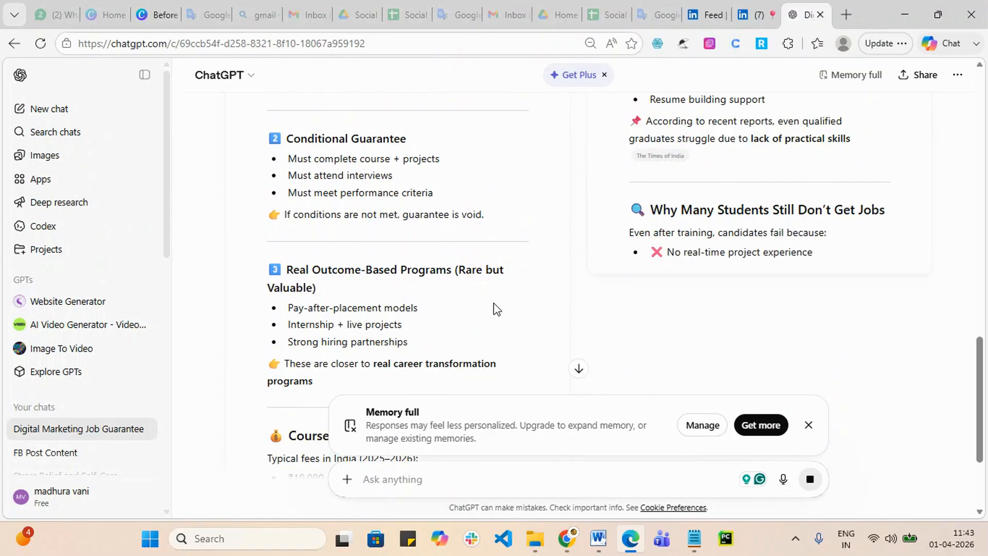
pyautogui.scroll(-4, 494, 307)
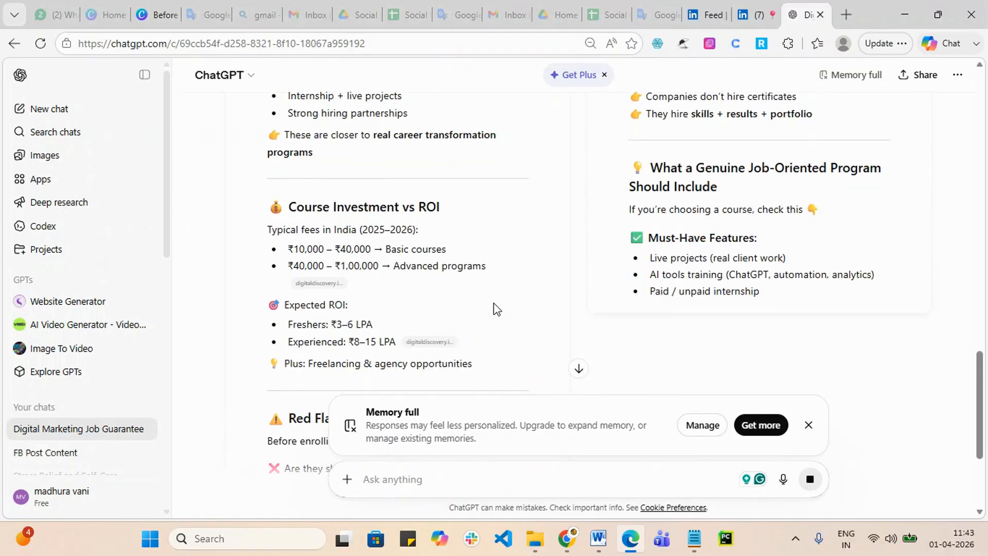
pyautogui.scroll(-4, 494, 309)
pyautogui.scroll(5, 494, 309)
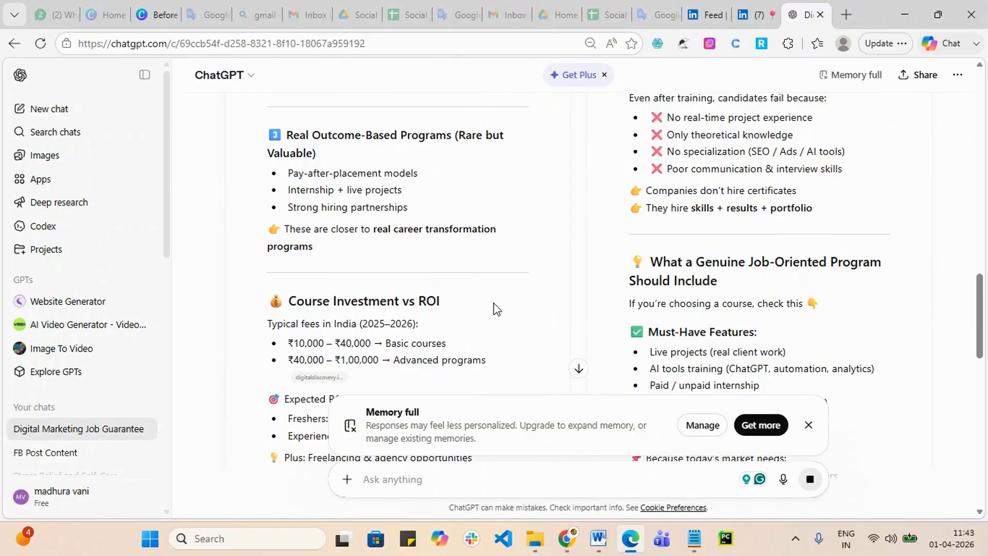
pyautogui.scroll(-10, 496, 309)
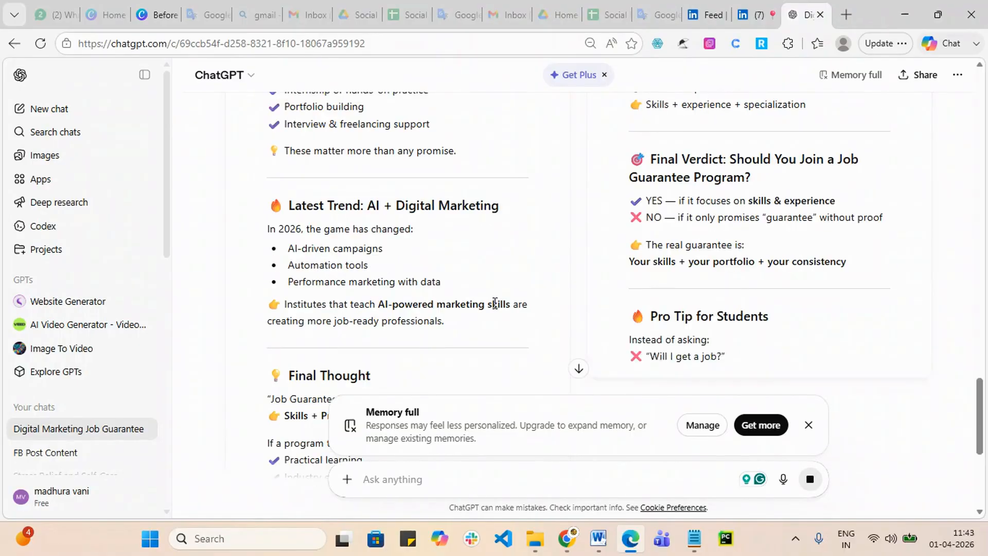
pyautogui.scroll(-2, 496, 309)
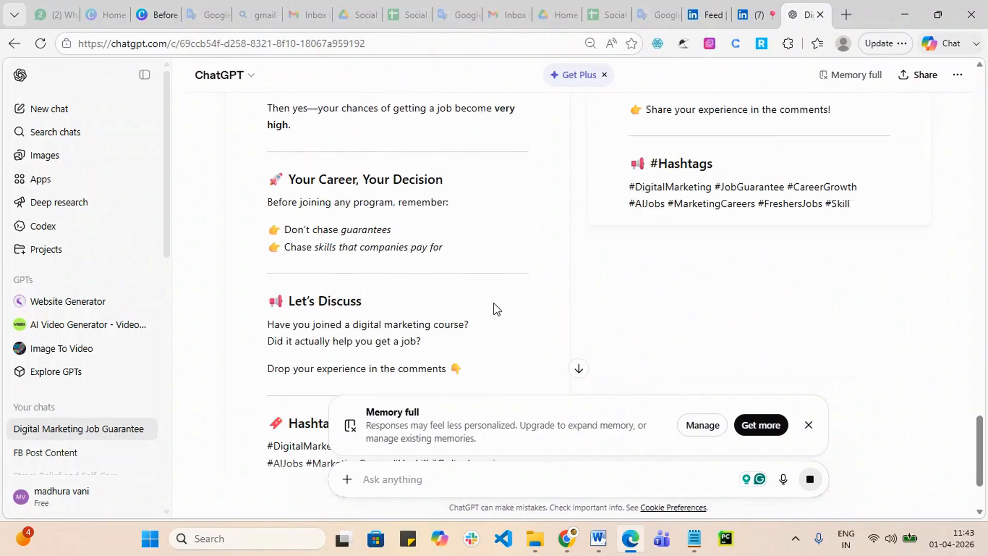
pyautogui.scroll(-4, 495, 308)
pyautogui.scroll(4, 985, 289)
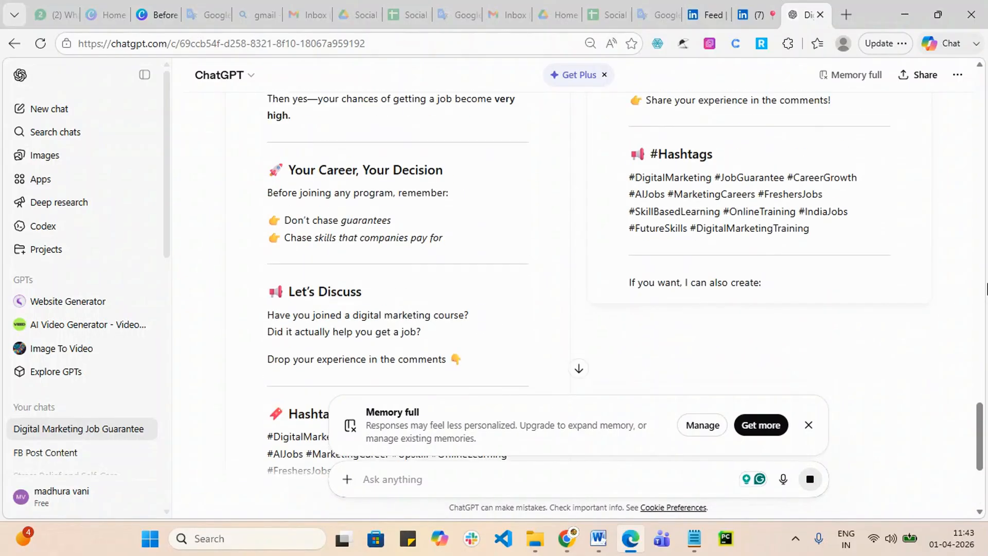
pyautogui.scroll(3, 986, 290)
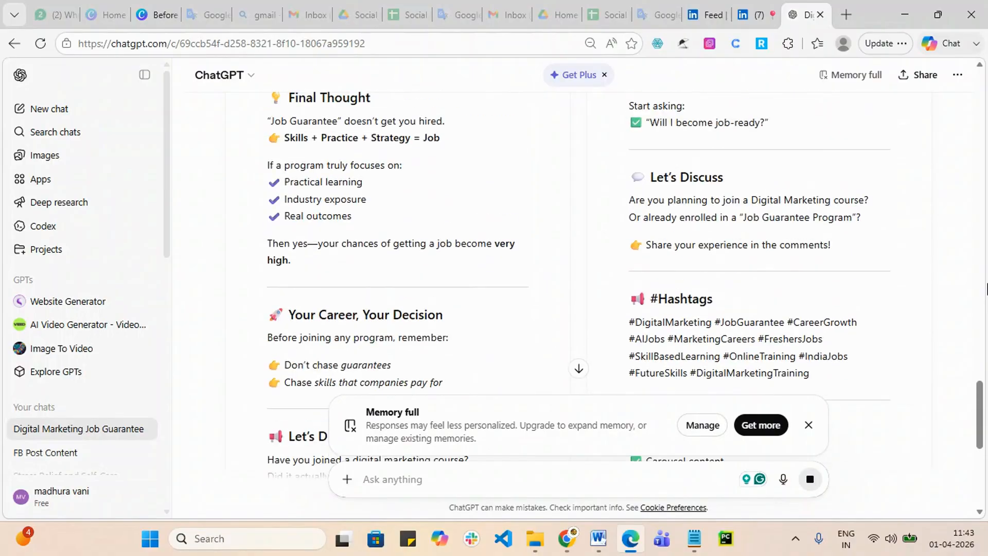
pyautogui.scroll(9, 986, 289)
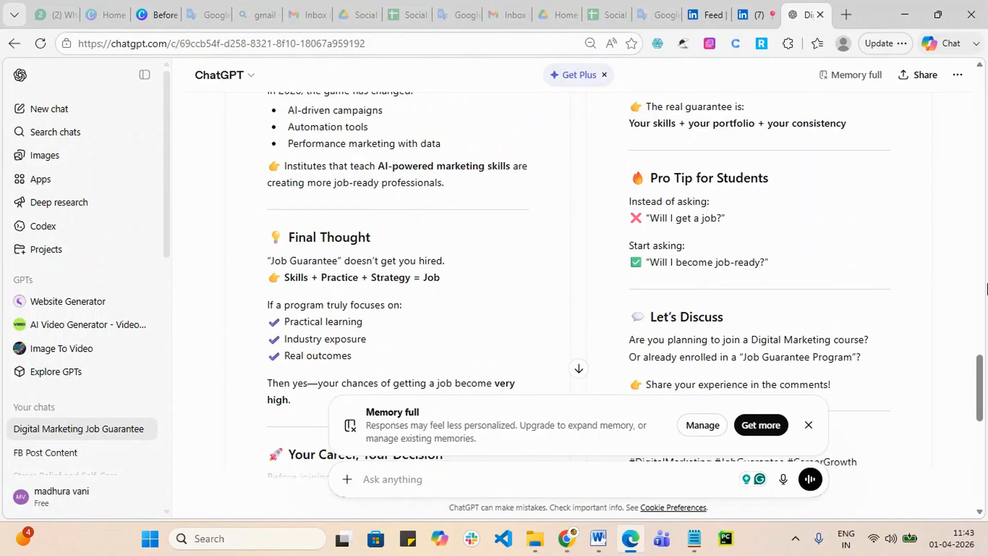
pyautogui.scroll(9, 983, 277)
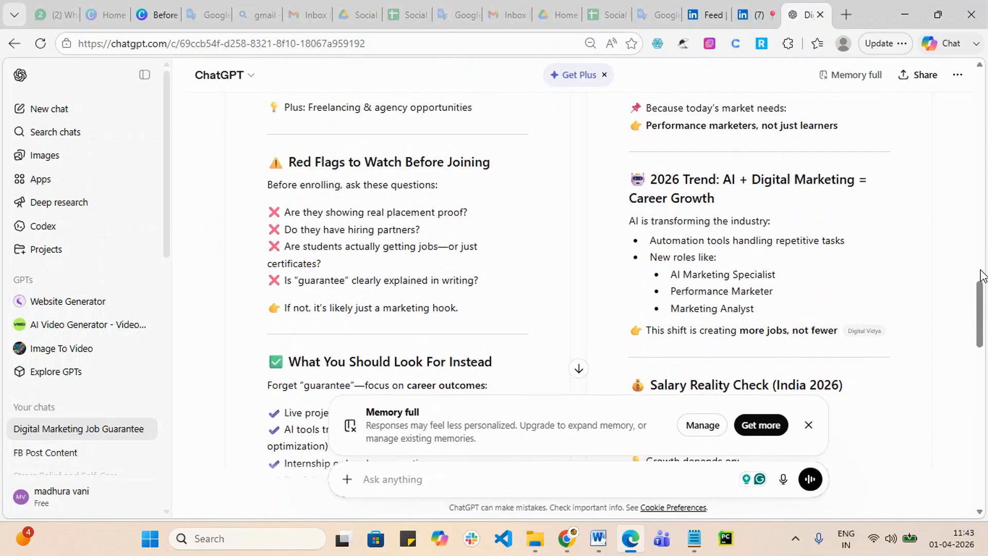
pyautogui.scroll(6, 983, 276)
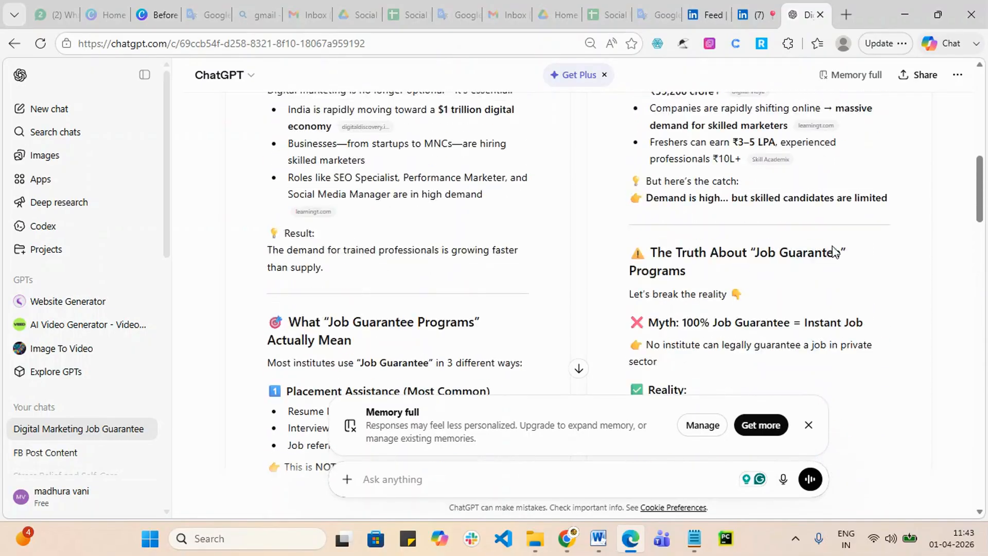
pyautogui.scroll(10, 794, 199)
pyautogui.scroll(-3, 807, 317)
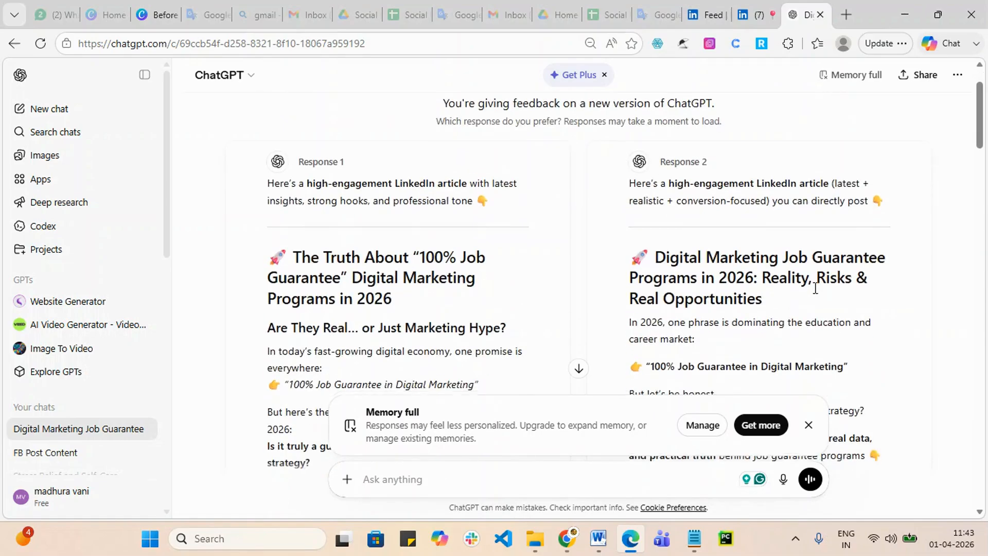
pyautogui.scroll(-1, 808, 317)
pyautogui.scroll(3, 805, 258)
pyautogui.scroll(-7, 803, 251)
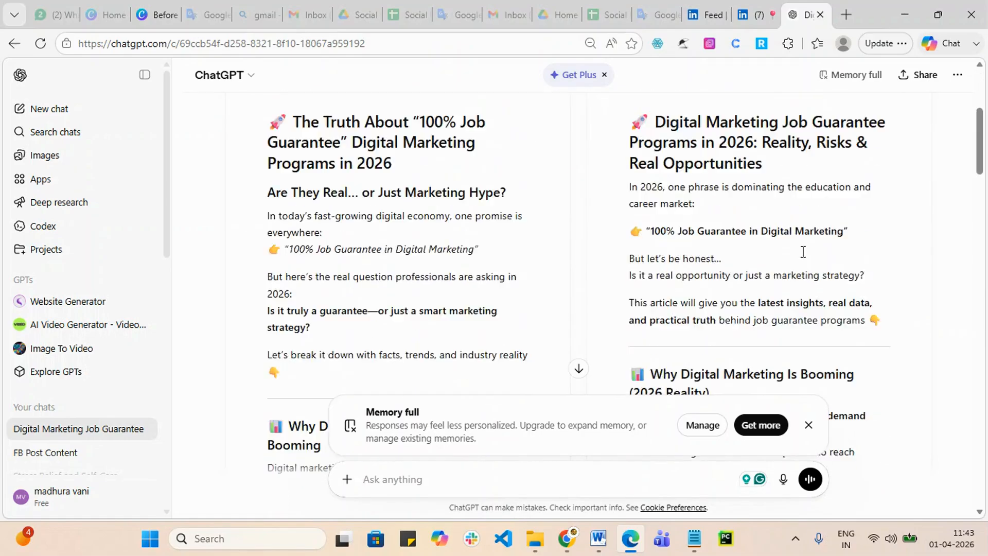
pyautogui.scroll(-5, 821, 303)
# Step: Close the Memory full notice and scroll to the end of the responses
pyautogui.click(808, 425)
pyautogui.scroll(-8, 850, 334)
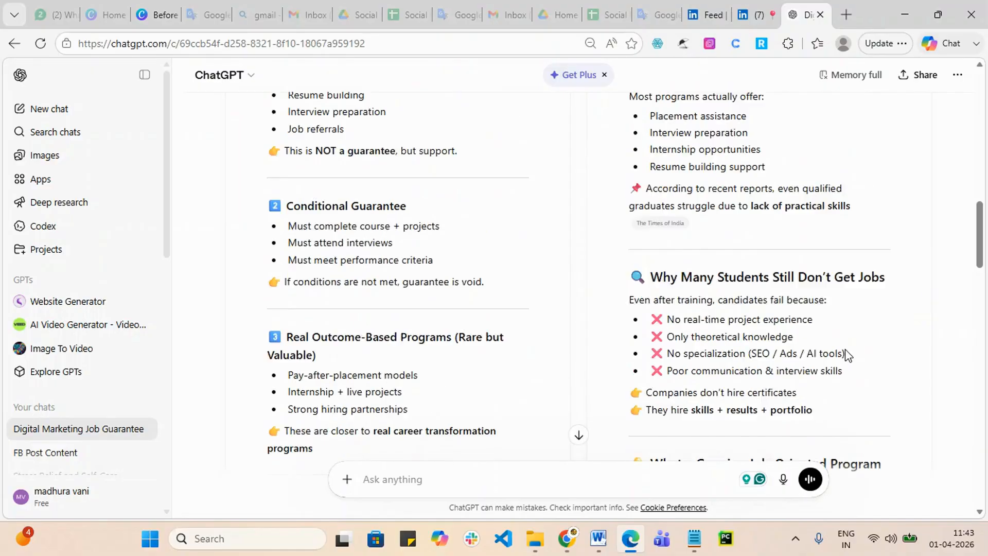
pyautogui.scroll(-15, 851, 331)
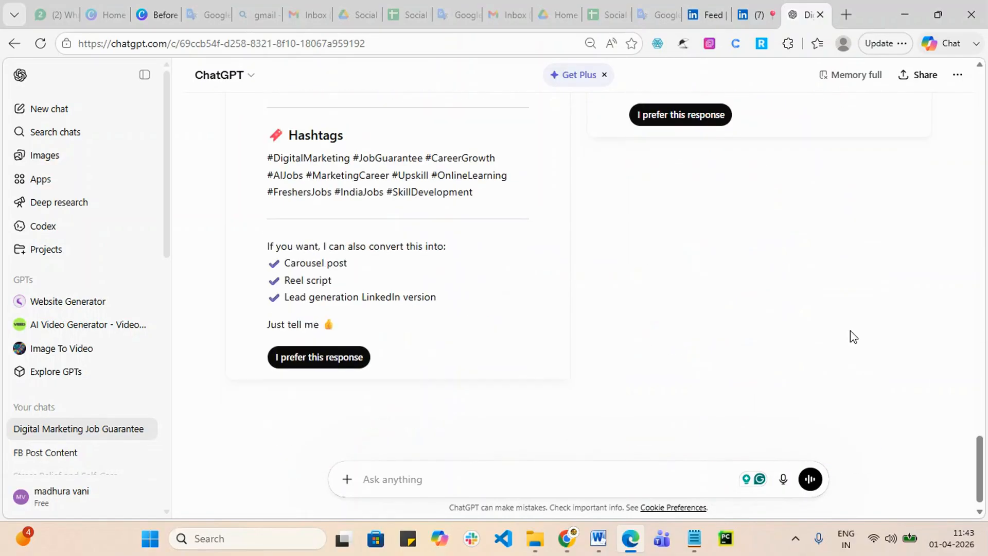
# Step: Mark Response 2 as preferred and select its title 'Digital Marketing Job Guarantee Programs in 2026: Reality, Risks & Real Opportunities'
pyautogui.click(708, 115)
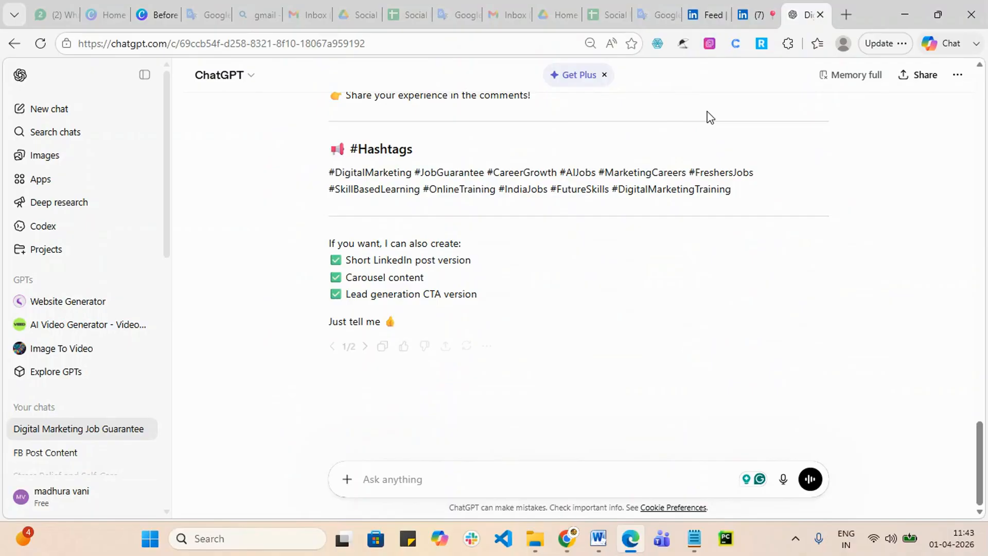
pyautogui.scroll(10, 309, 419)
pyautogui.scroll(10, 456, 269)
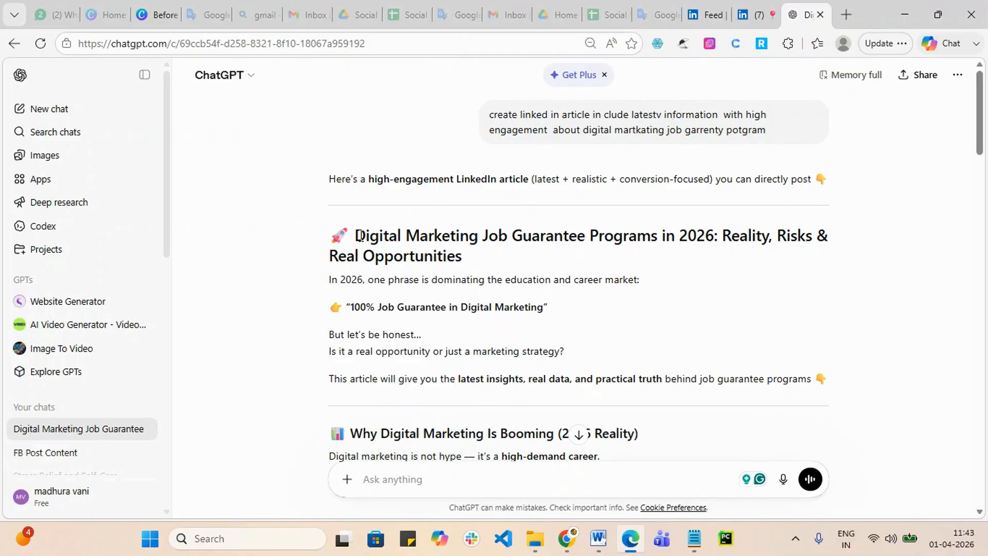
pyautogui.moveTo(357, 236); pyautogui.dragTo(503, 264)
pyautogui.hotkey('ctrl', 'c')
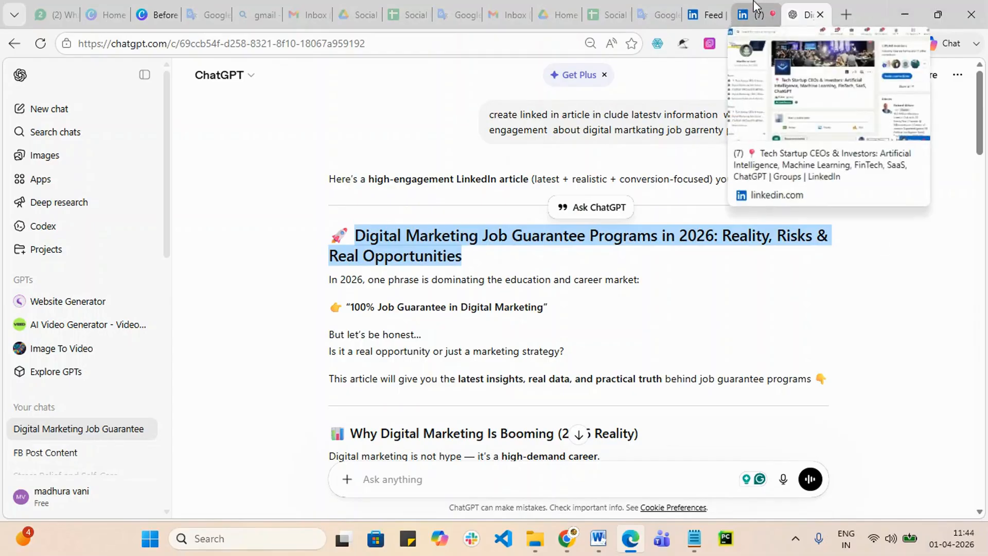
pyautogui.click(905, 14)
# Step: Paste the 2026 job-guarantee programs title into the LinkedIn article Title field
pyautogui.click(317, 400)
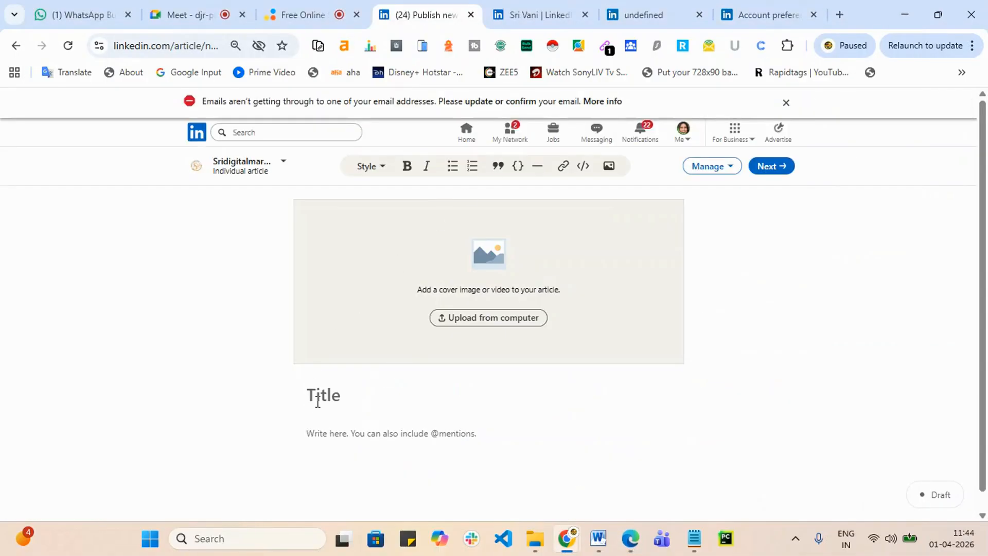
pyautogui.hotkey('ctrl', 'v')
pyautogui.press('Return')
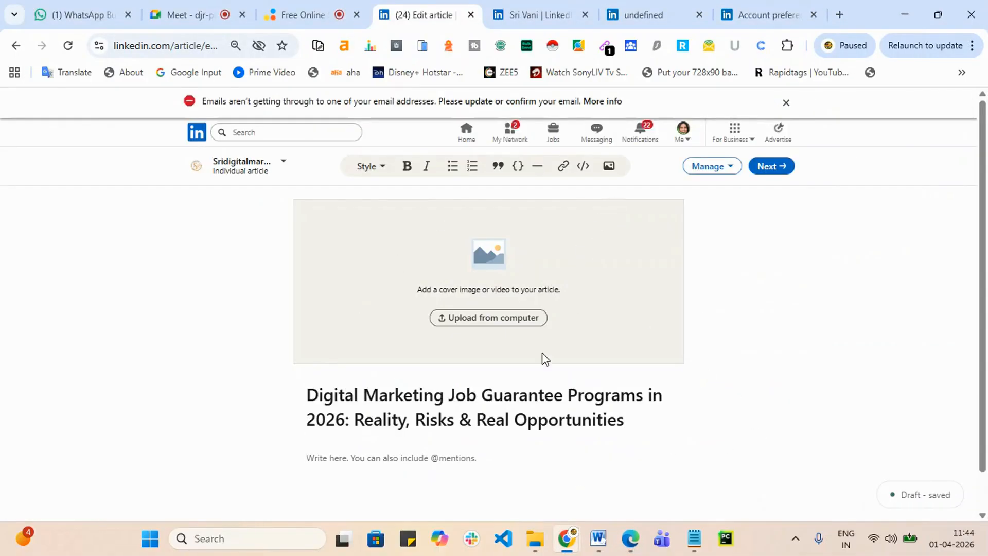
# Step: Bring the ChatGPT chat with the generated article back to the front, past Word
pyautogui.click(603, 541)
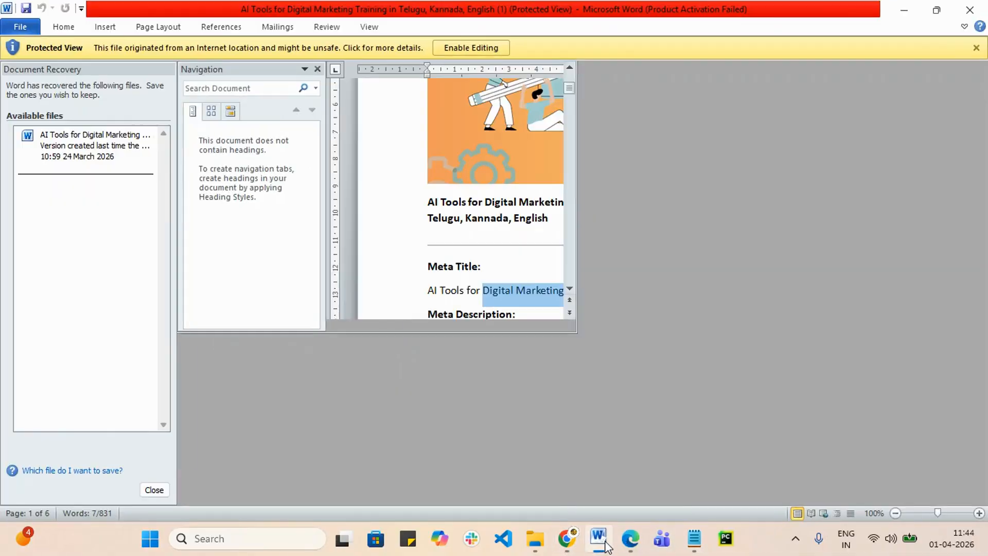
pyautogui.click(607, 545)
pyautogui.click(641, 543)
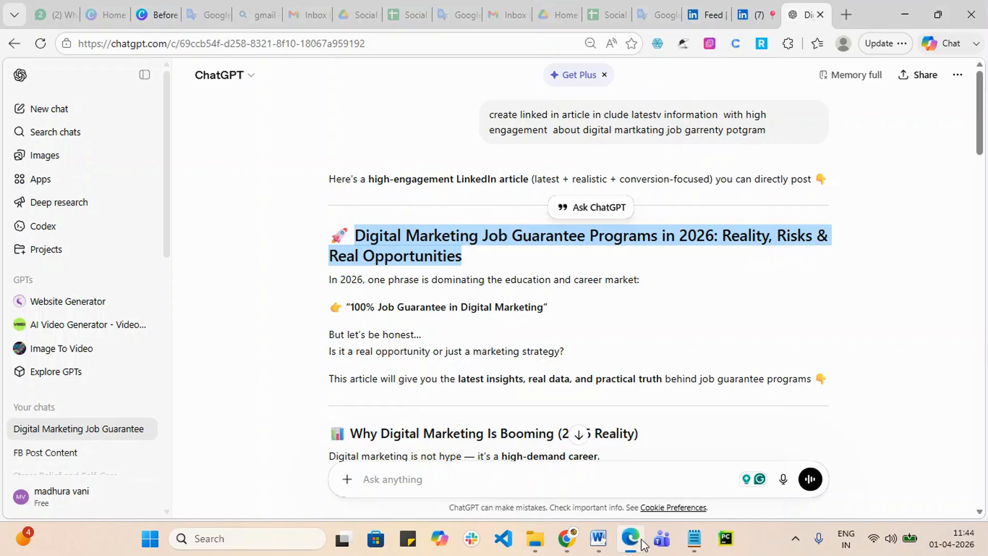
pyautogui.scroll(-15, 683, 370)
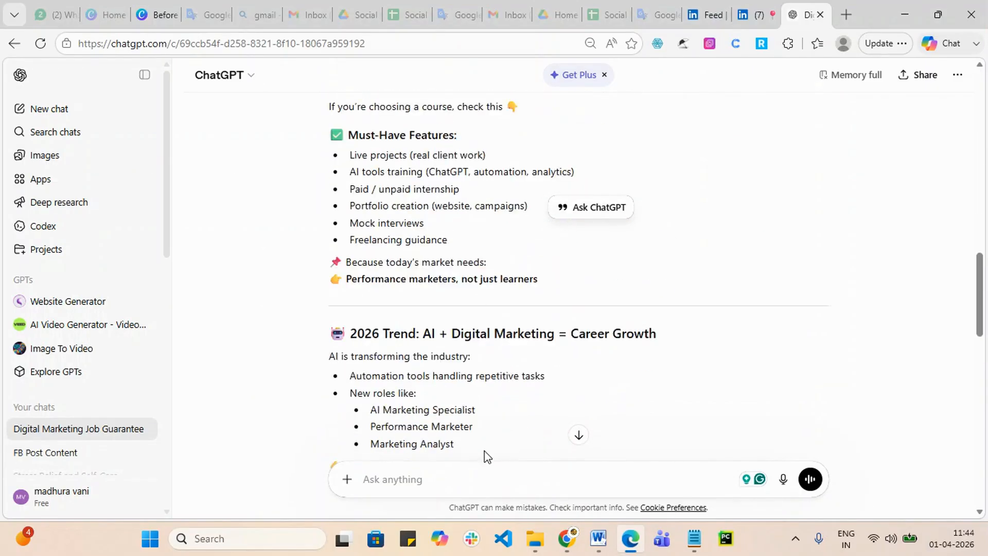
# Step: Ask ChatGPT to 'create image for linkedin article' followed by the pasted 2026 job-guarantee title
pyautogui.scroll(-12, 487, 457)
pyautogui.click(393, 484)
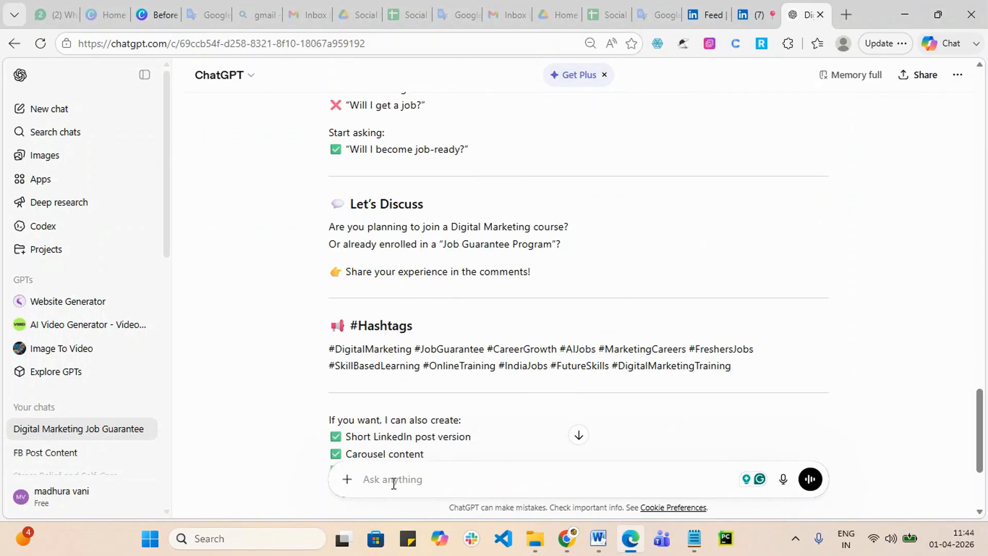
pyautogui.write('create image for linkedin article')
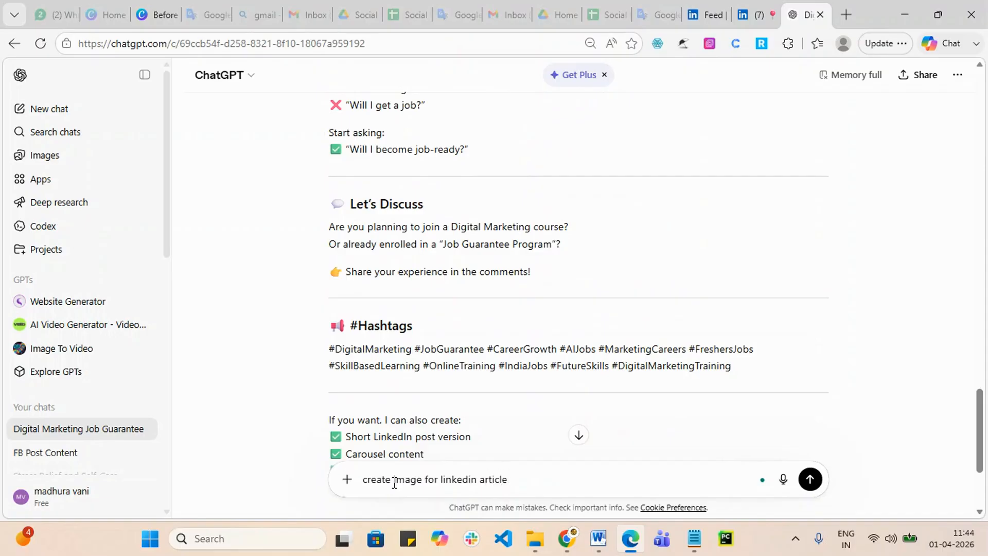
pyautogui.write('Digital Marketing Job Guarantee Programs in 2026: Reality, Risks & Real Opportunties')
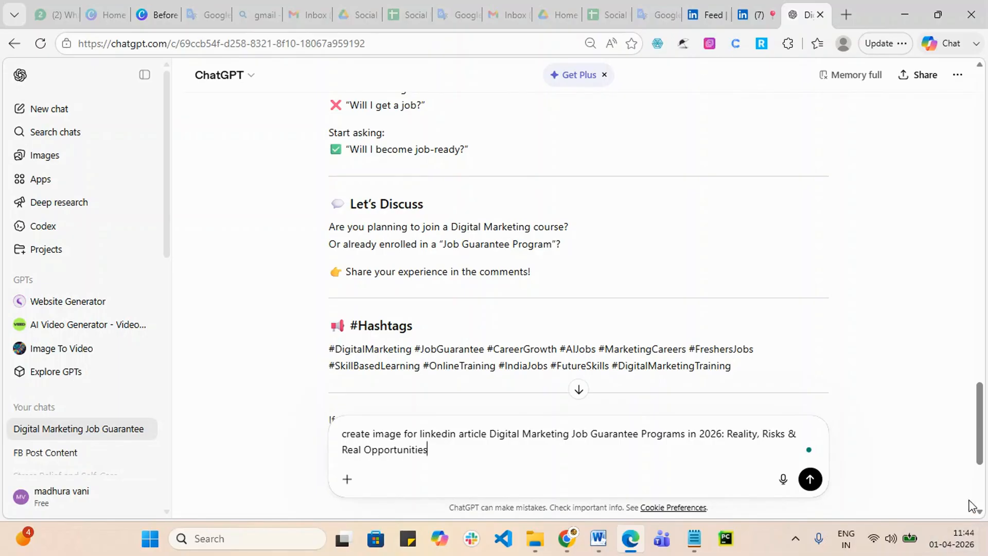
pyautogui.click(810, 479)
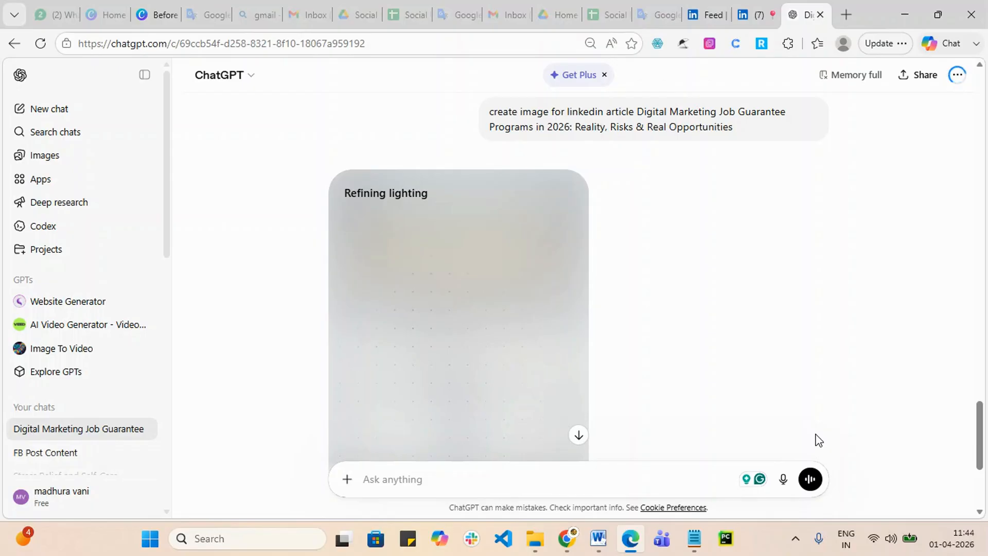
# Step: Select and copy the ChatGPT article body from 'In 2026' down to the comments line
pyautogui.scroll(20, 818, 440)
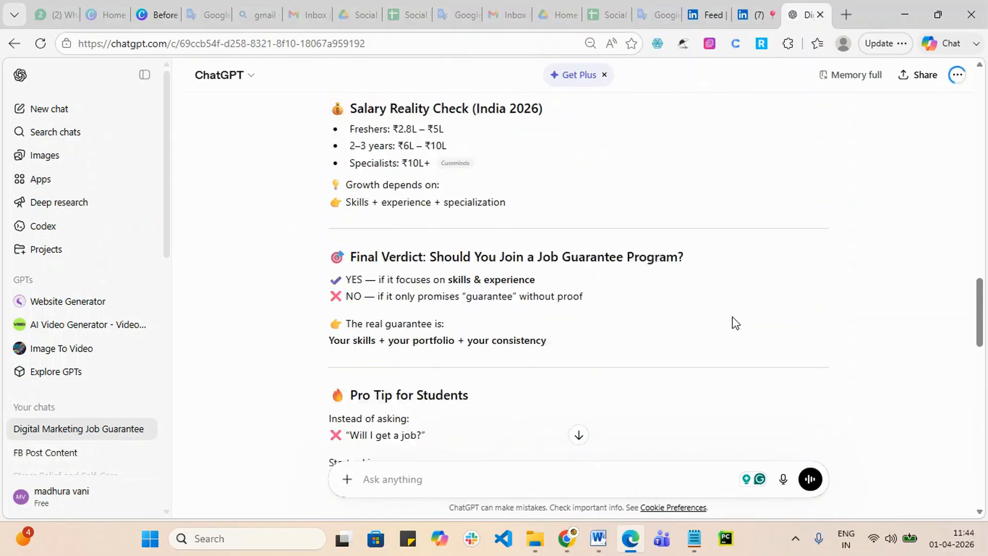
pyautogui.scroll(20, 467, 307)
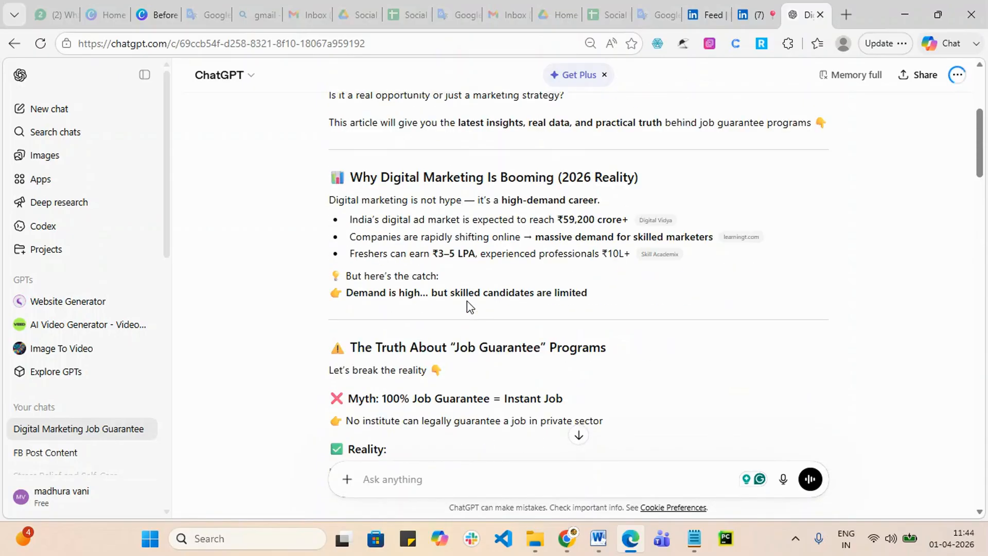
pyautogui.scroll(1, 468, 301)
pyautogui.scroll(-2, 411, 247)
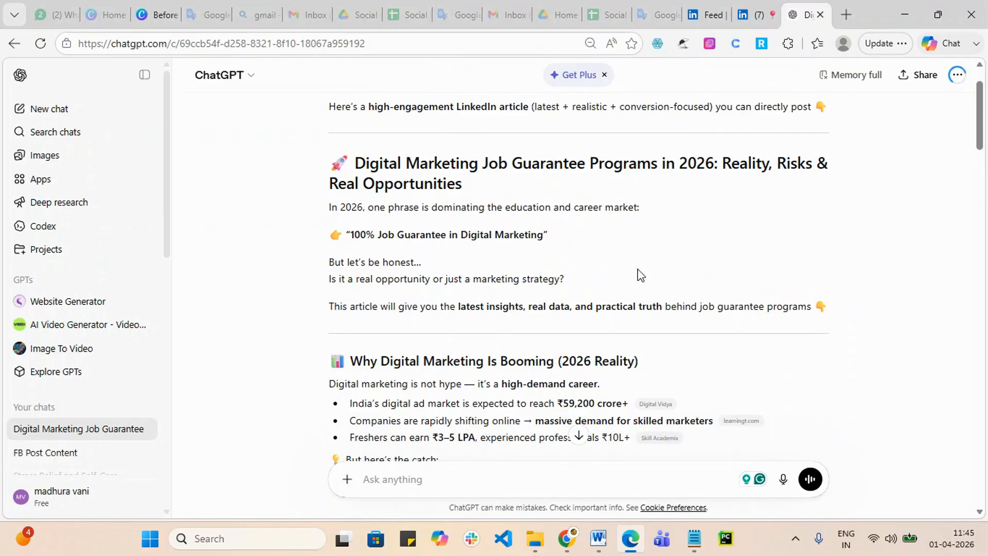
pyautogui.scroll(-2, 683, 278)
pyautogui.scroll(1, 677, 276)
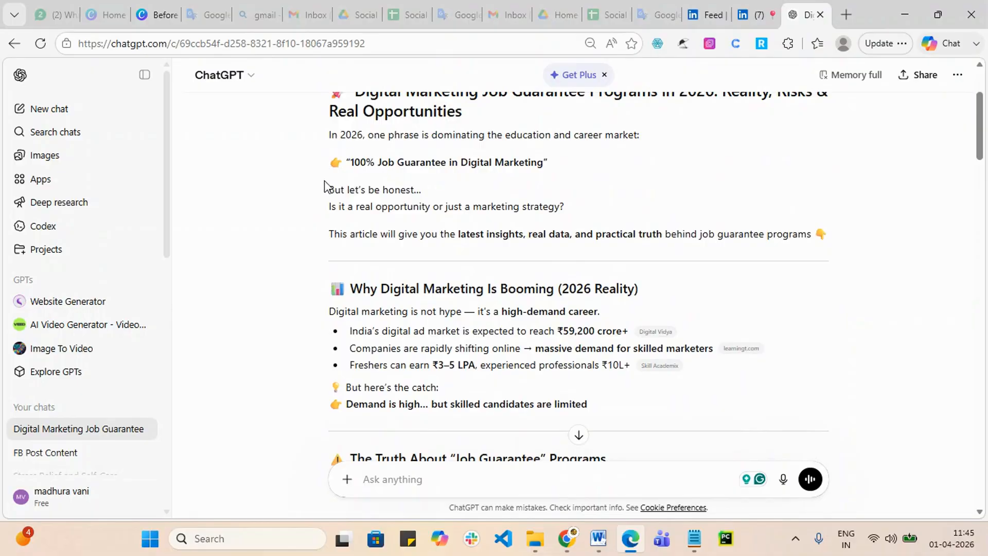
pyautogui.scroll(2, 328, 188)
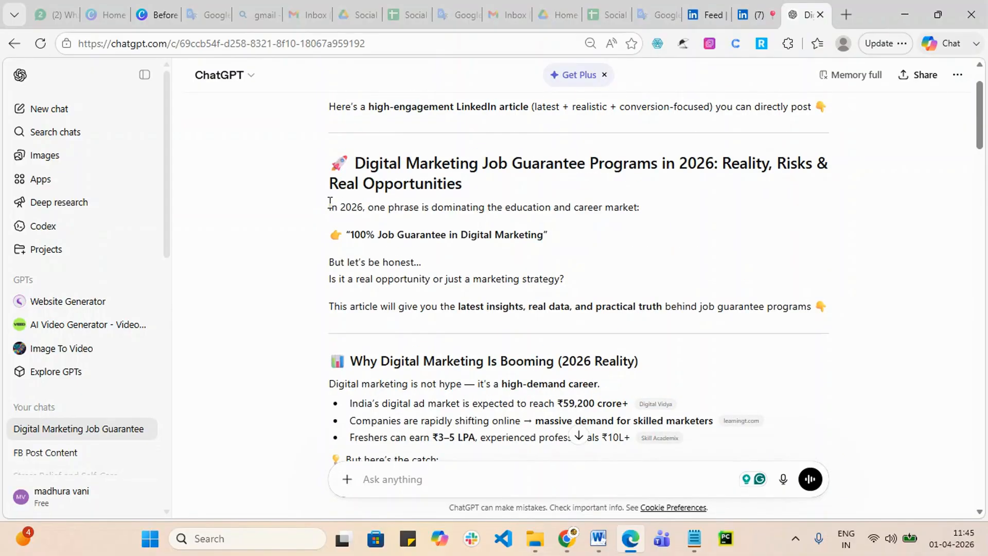
pyautogui.moveTo(330, 202); pyautogui.dragTo(531, 110)
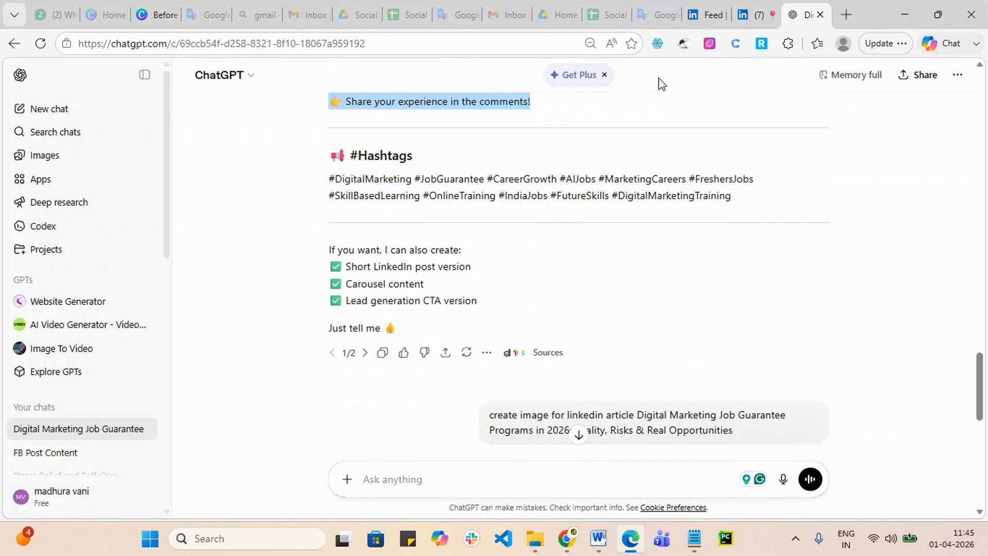
pyautogui.click(904, 15)
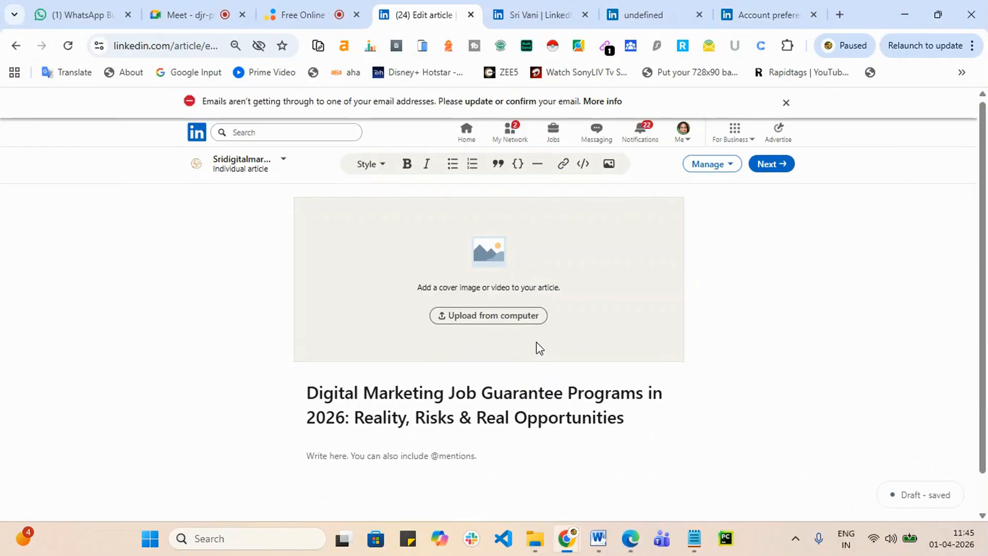
# Step: Paste the copied ChatGPT article into the empty LinkedIn article body
pyautogui.scroll(-1, 540, 349)
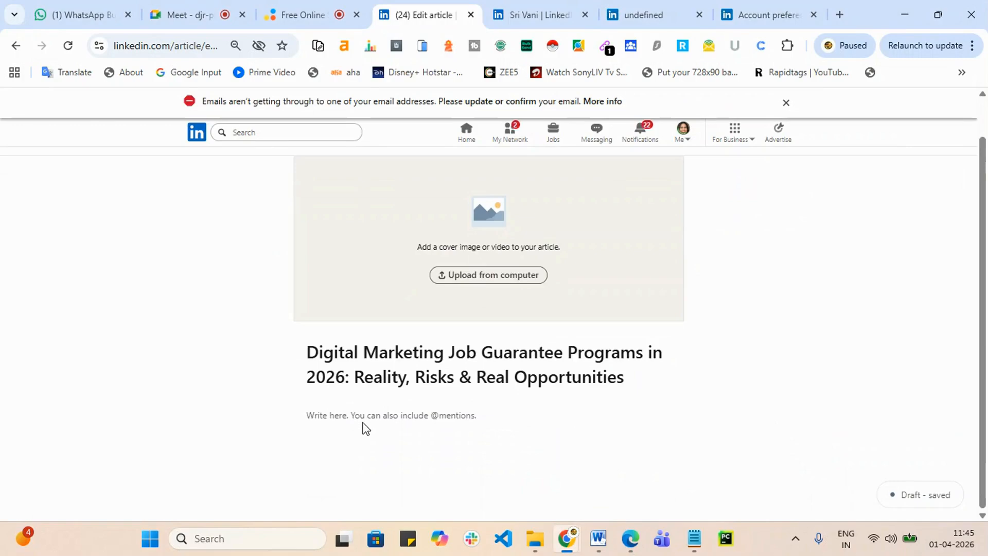
pyautogui.click(370, 417)
pyautogui.hotkey('ctrl', 'v')
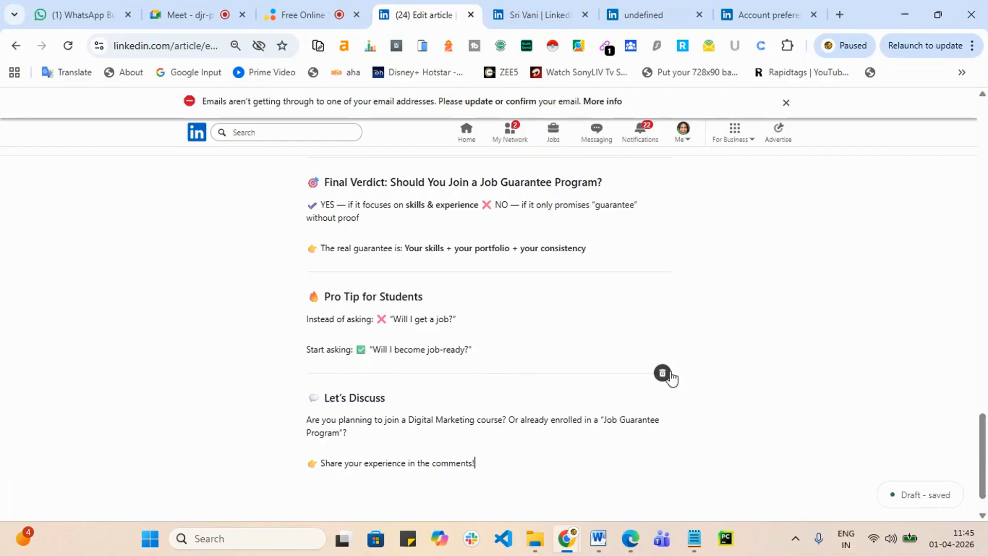
# Step: Delete the dividers before Let's Discuss, Pro Tip, Final Verdict, Salary Reality Check and 2026 Trend
pyautogui.click(667, 372)
pyautogui.click(665, 273)
pyautogui.scroll(3, 664, 268)
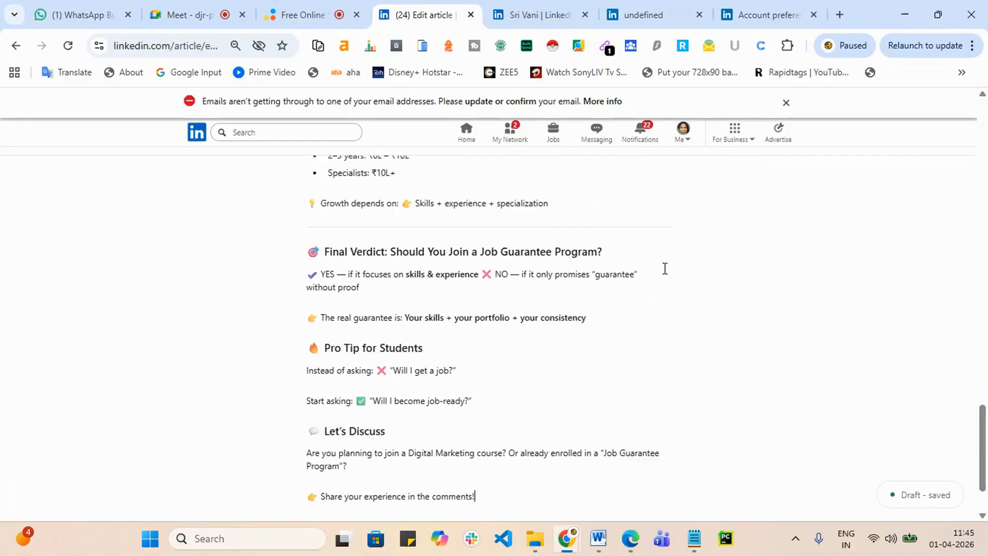
pyautogui.click(662, 302)
pyautogui.scroll(2, 658, 307)
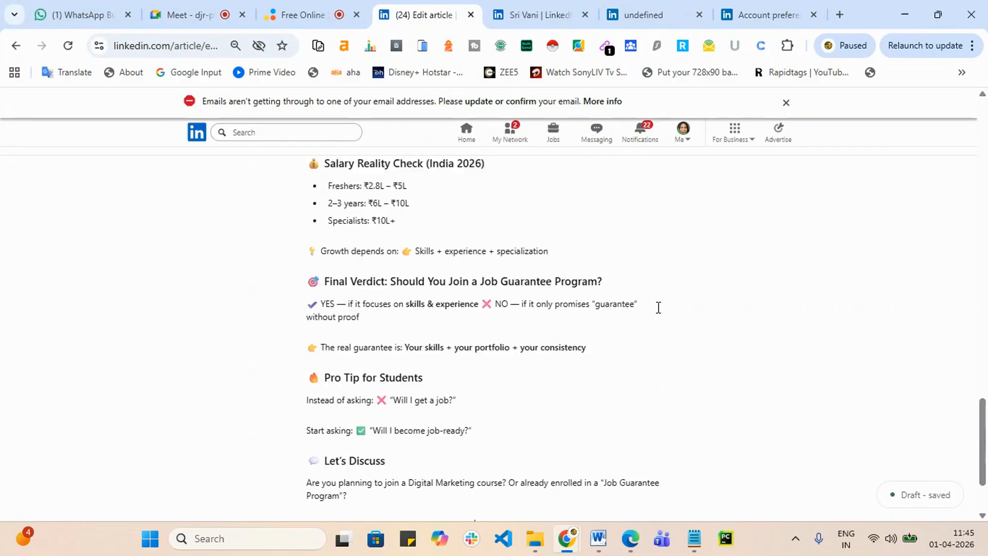
pyautogui.scroll(2, 651, 300)
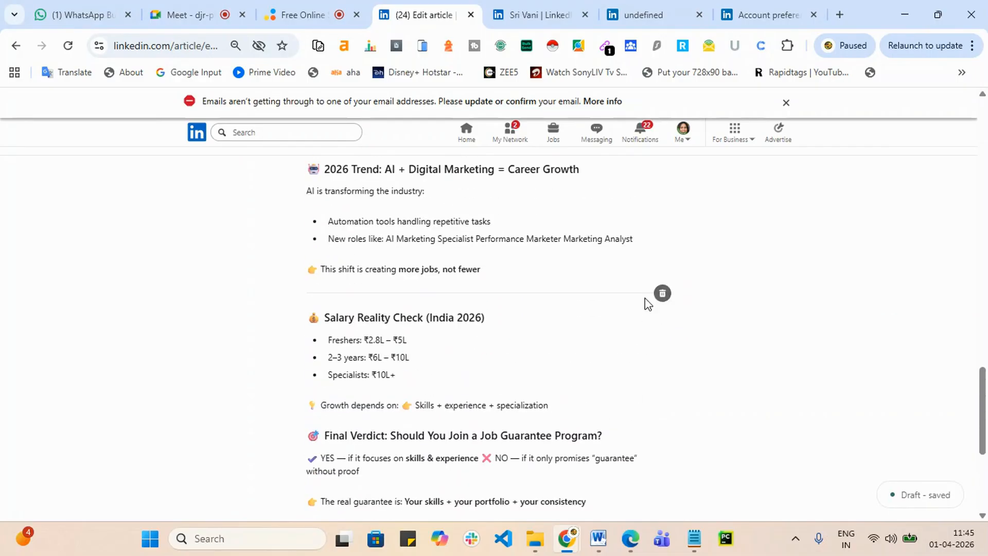
pyautogui.click(662, 295)
pyautogui.scroll(6, 662, 293)
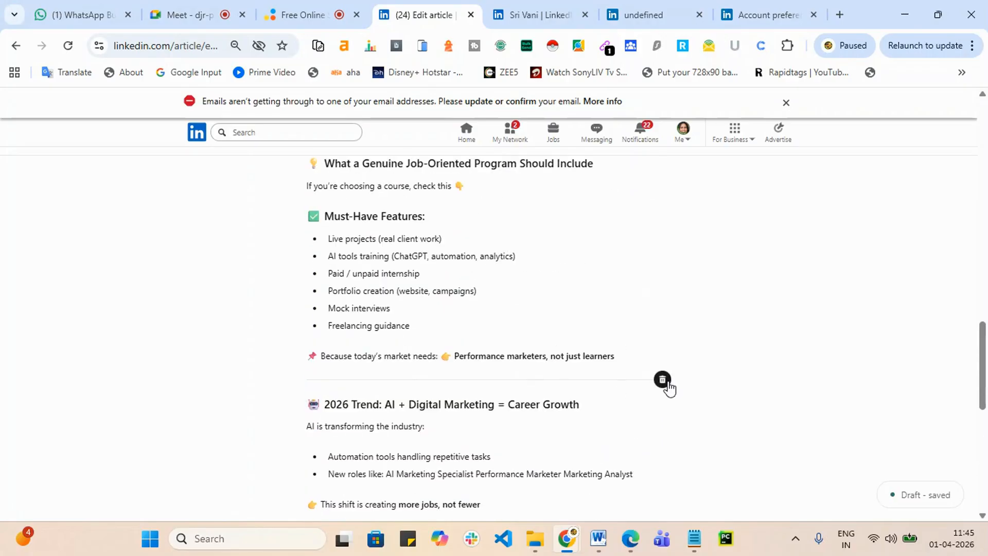
pyautogui.click(664, 380)
pyautogui.scroll(10, 669, 381)
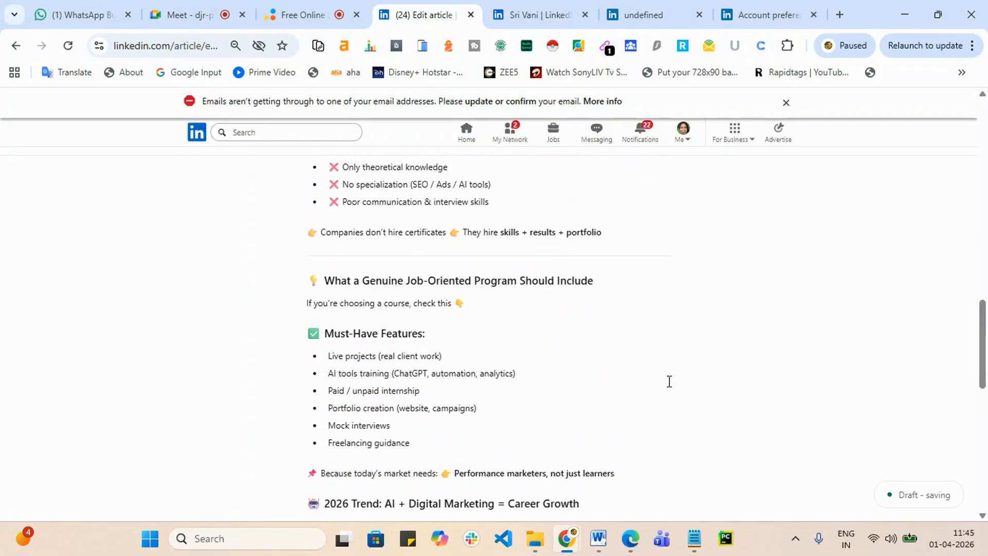
pyautogui.scroll(1, 669, 381)
# Step: Delete the remaining dividers up through the intro paragraph, including above Why Many Students Still Don't Get Jobs
pyautogui.moveTo(669, 387)
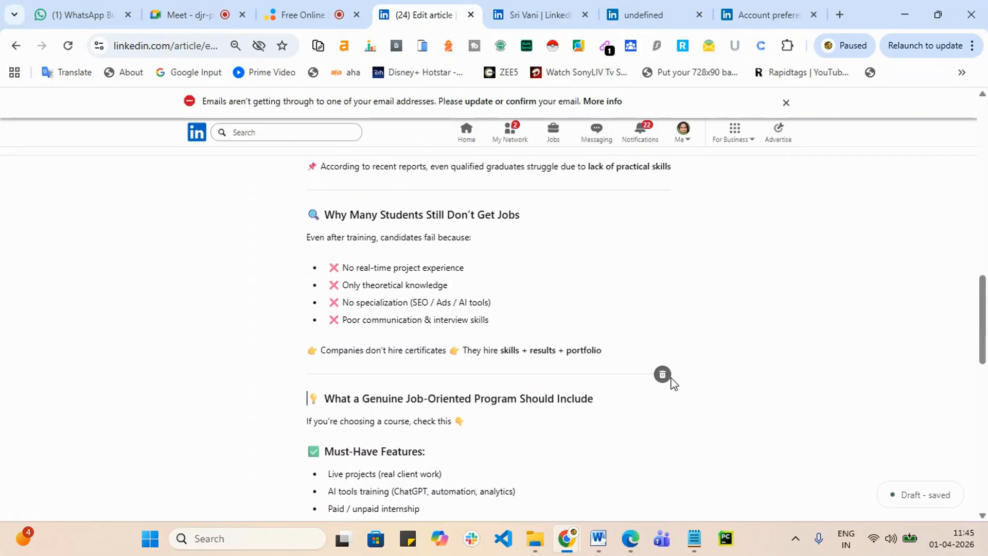
pyautogui.click(662, 374)
pyautogui.scroll(4, 666, 379)
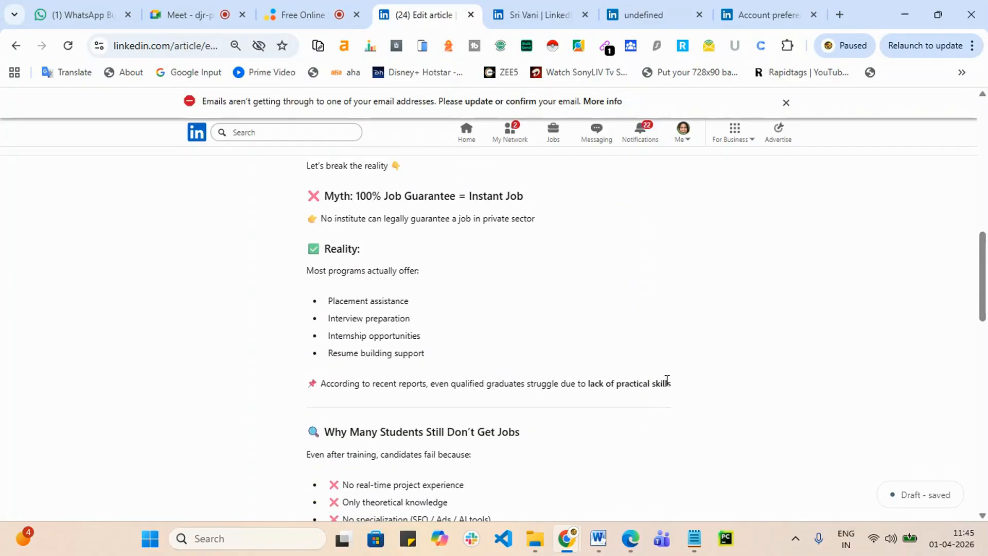
pyautogui.moveTo(620, 421)
pyautogui.click(663, 407)
pyautogui.scroll(-2, 662, 391)
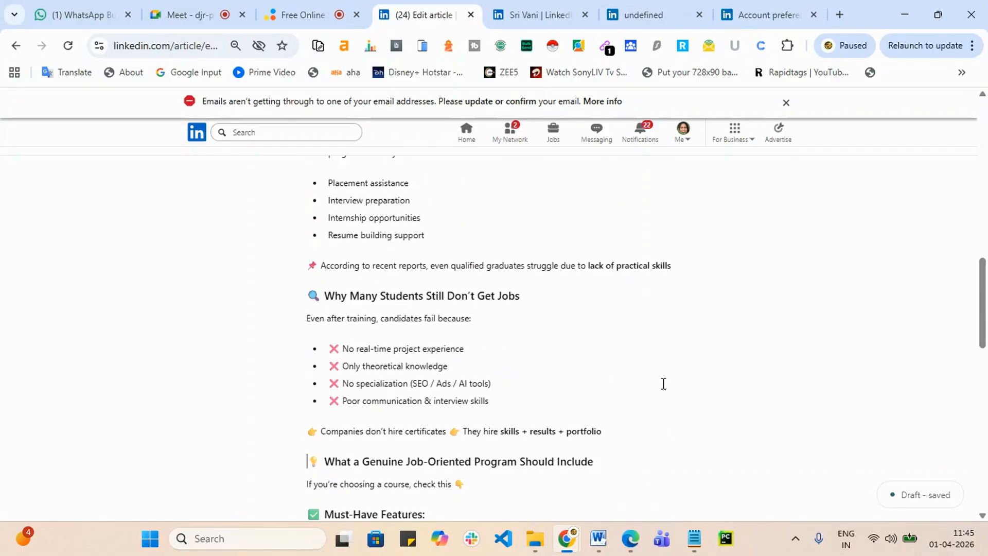
pyautogui.scroll(3, 669, 283)
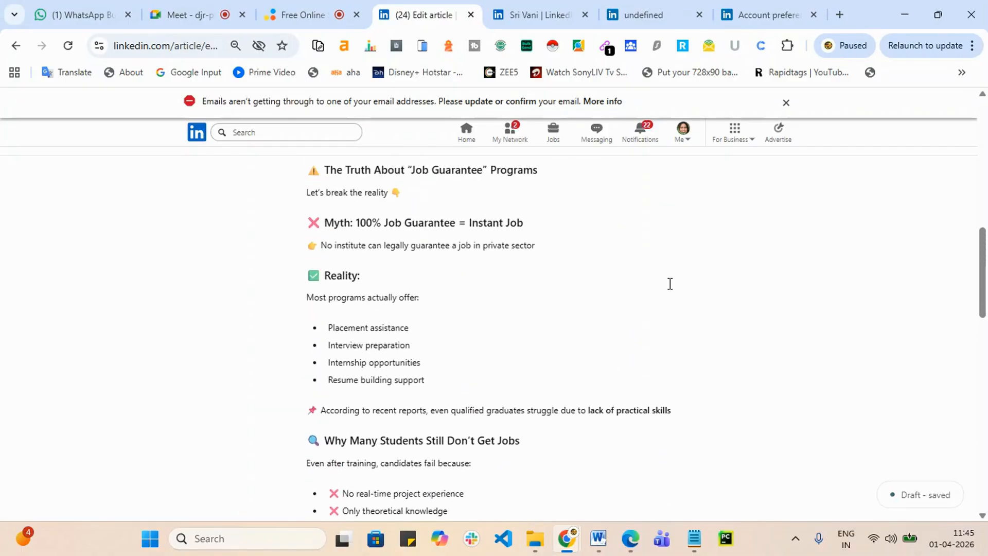
pyautogui.scroll(4, 578, 346)
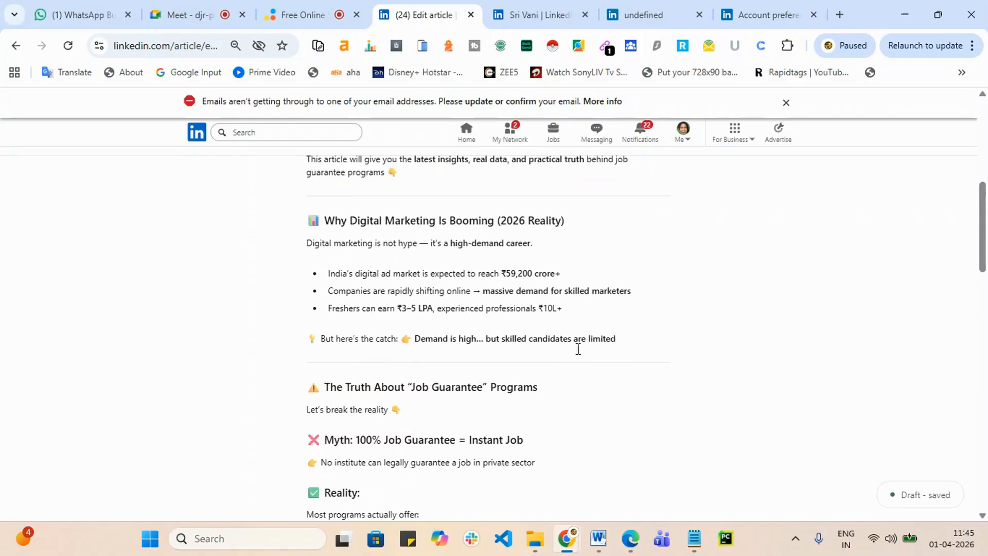
pyautogui.click(666, 364)
pyautogui.scroll(5, 665, 364)
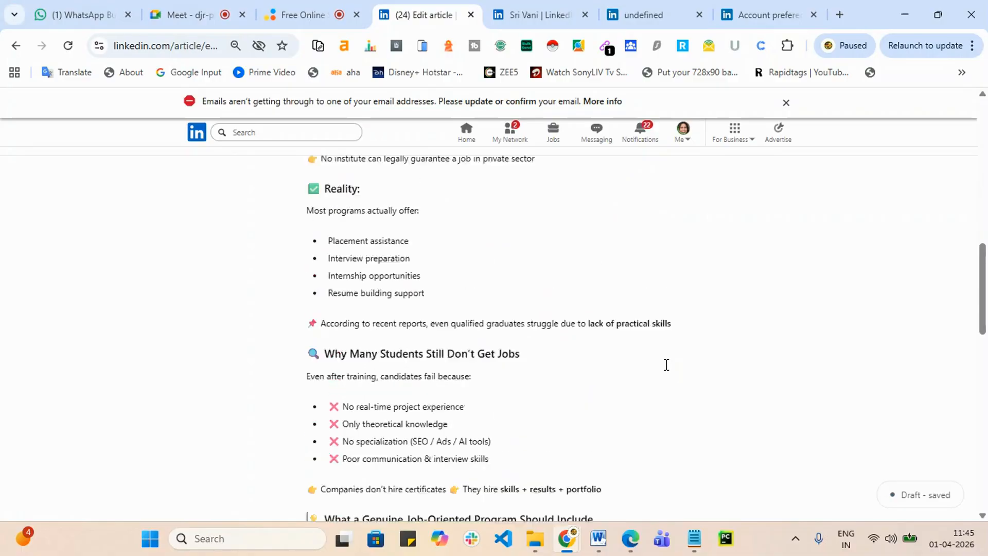
pyautogui.scroll(7, 666, 364)
pyautogui.scroll(-3, 665, 368)
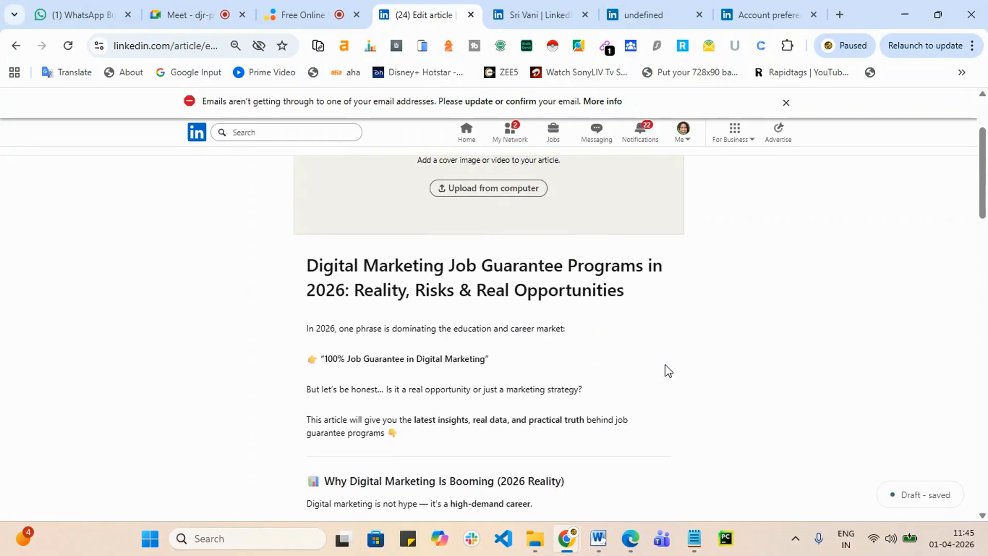
pyautogui.click(663, 360)
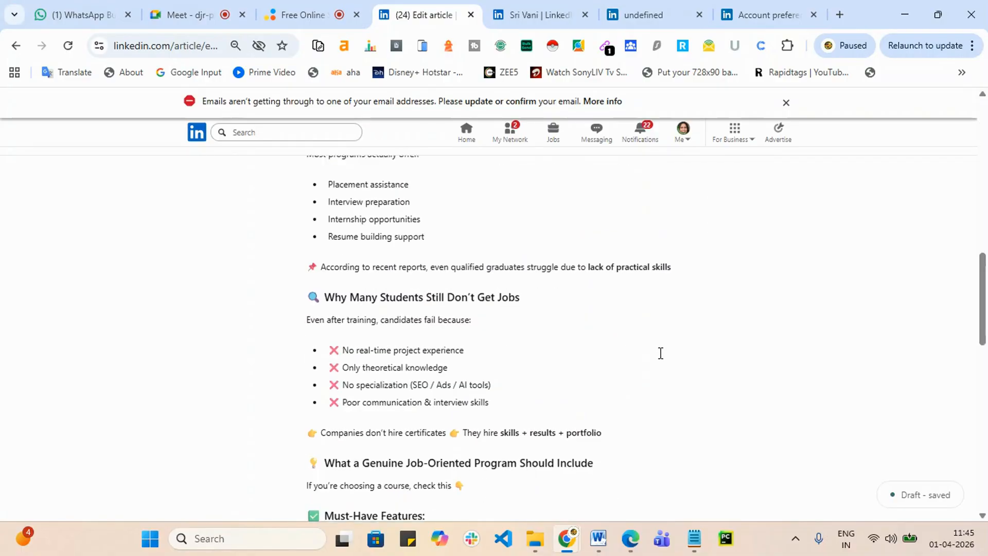
pyautogui.scroll(5, 660, 353)
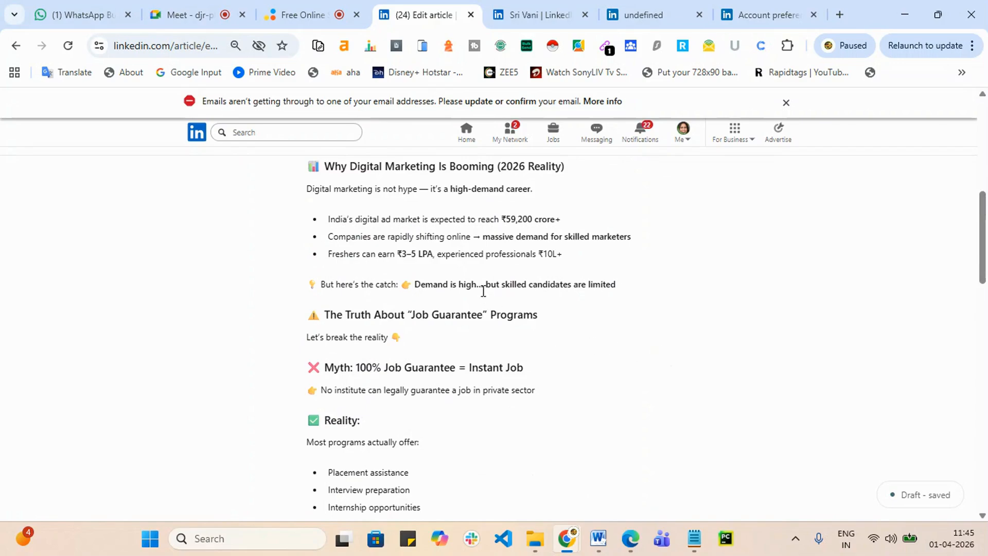
pyautogui.scroll(4, 414, 312)
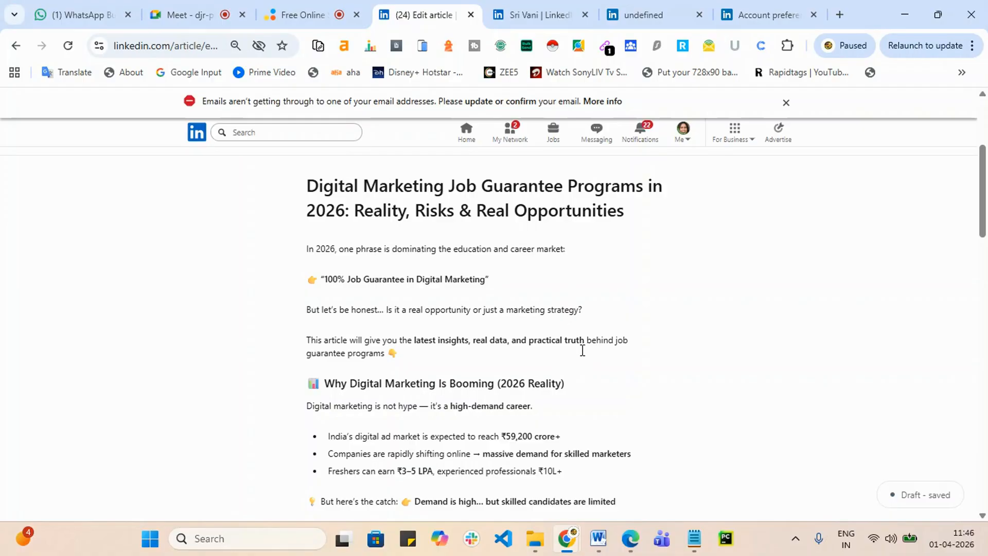
# Step: Scroll through the article draft and select text in the Live projects and AI tools training bullets
pyautogui.scroll(-4, 679, 389)
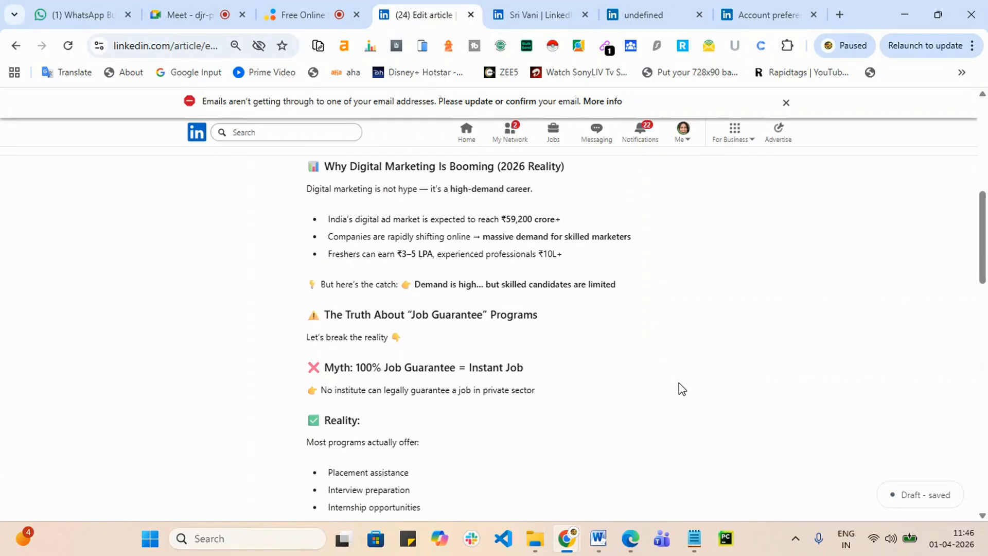
pyautogui.scroll(-3, 680, 388)
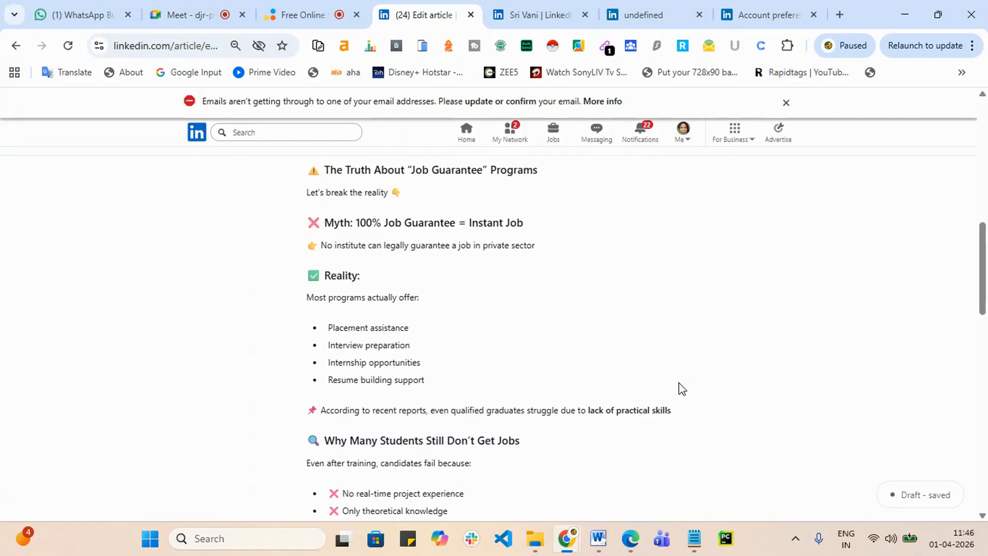
pyautogui.scroll(-15, 680, 388)
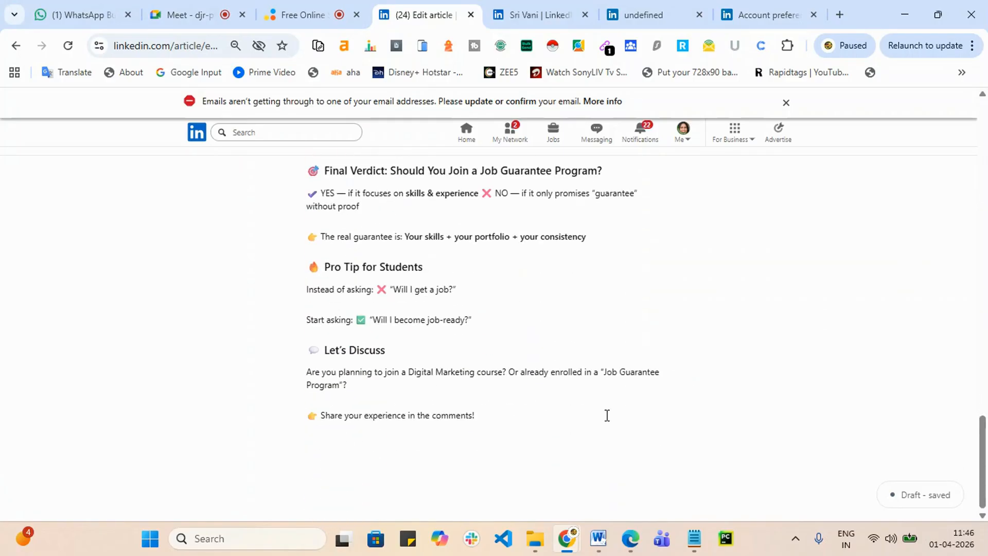
pyautogui.scroll(10, 607, 415)
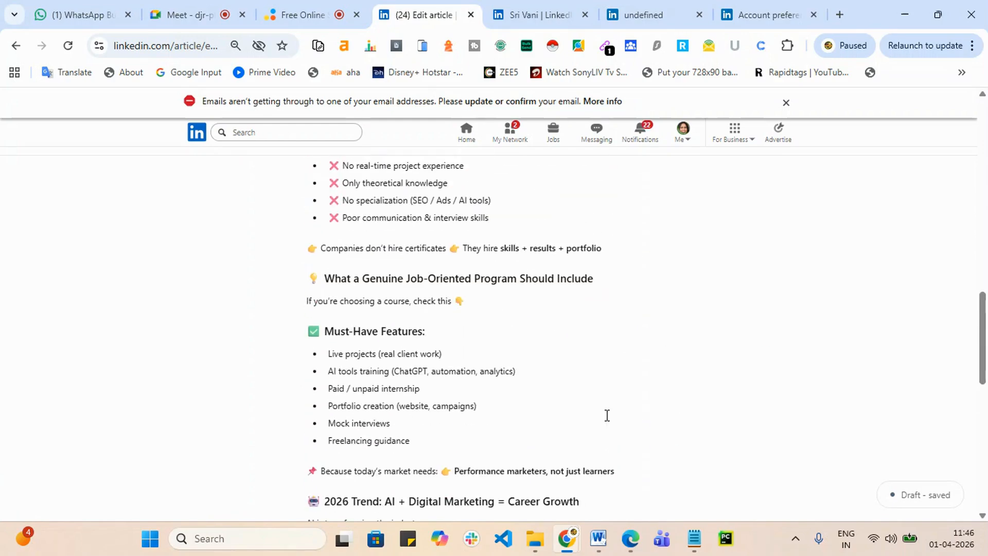
pyautogui.moveTo(377, 355); pyautogui.dragTo(348, 358)
pyautogui.click(376, 371)
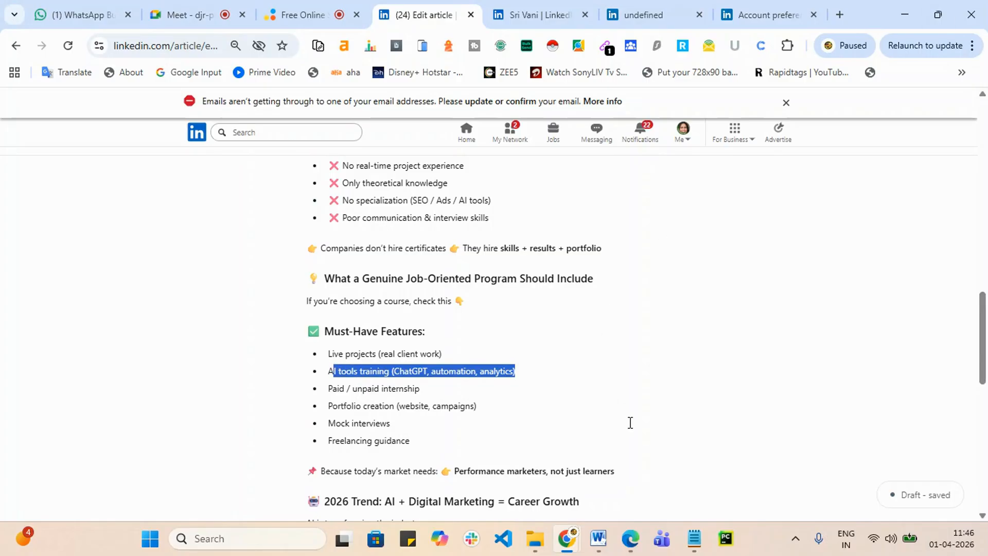
# Step: Open a new tab and load the srishadigital.in website
pyautogui.click(839, 15)
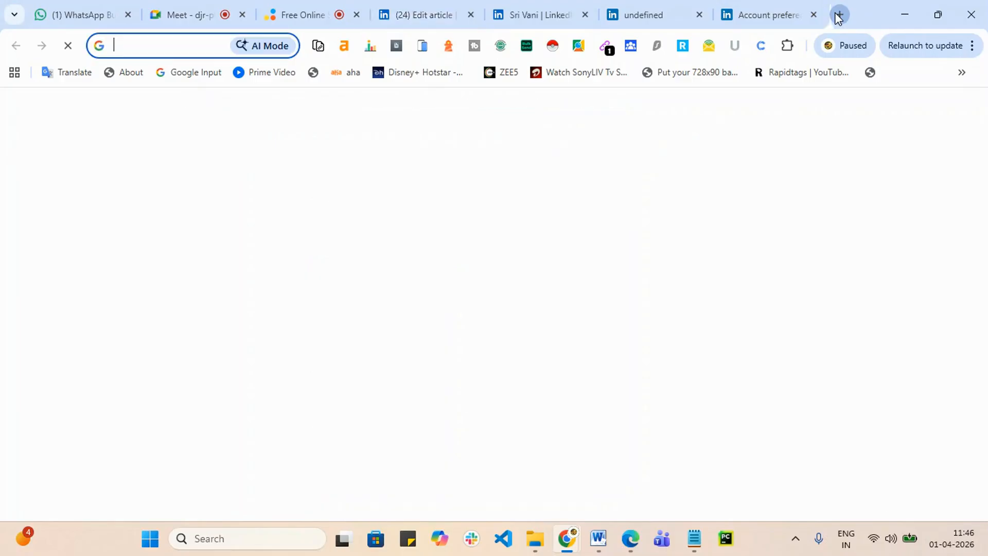
pyautogui.write('sr')
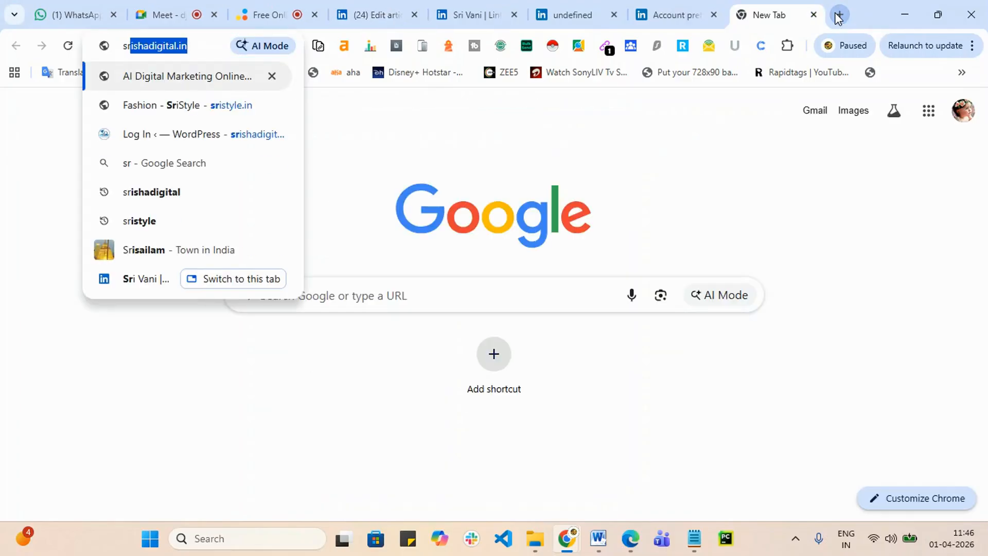
pyautogui.press('BackSpace')
pyautogui.write('\\')
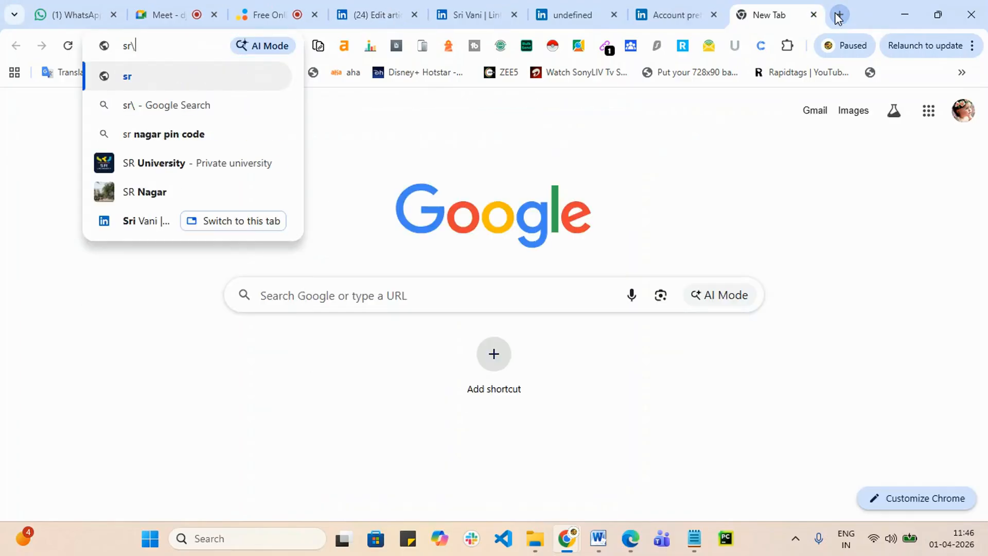
pyautogui.press('BackSpace')
pyautogui.write('ishadigital.in')
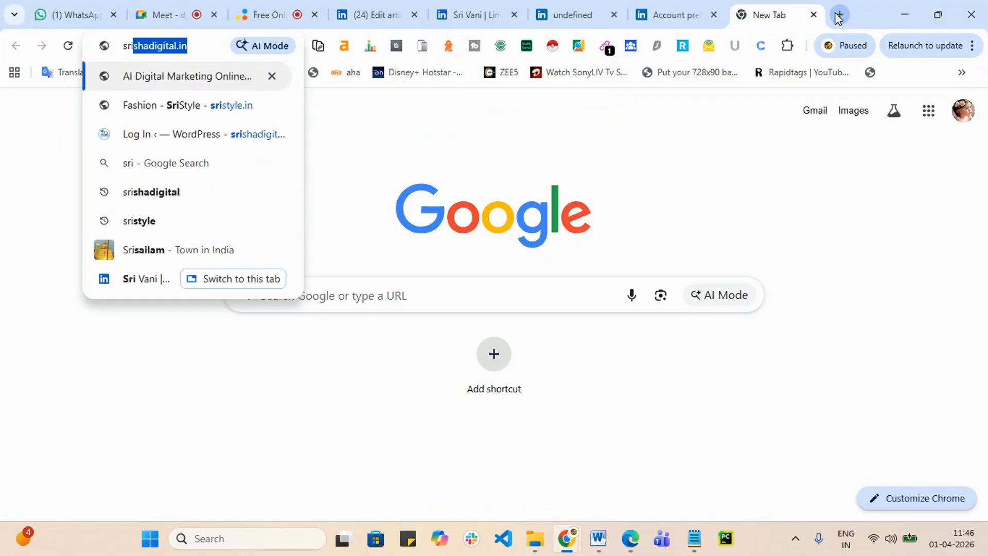
pyautogui.press('Return')
# Step: Select the srishadigital.in address, switch to the Account preferences tab, then minimise Chrome
pyautogui.click(174, 49)
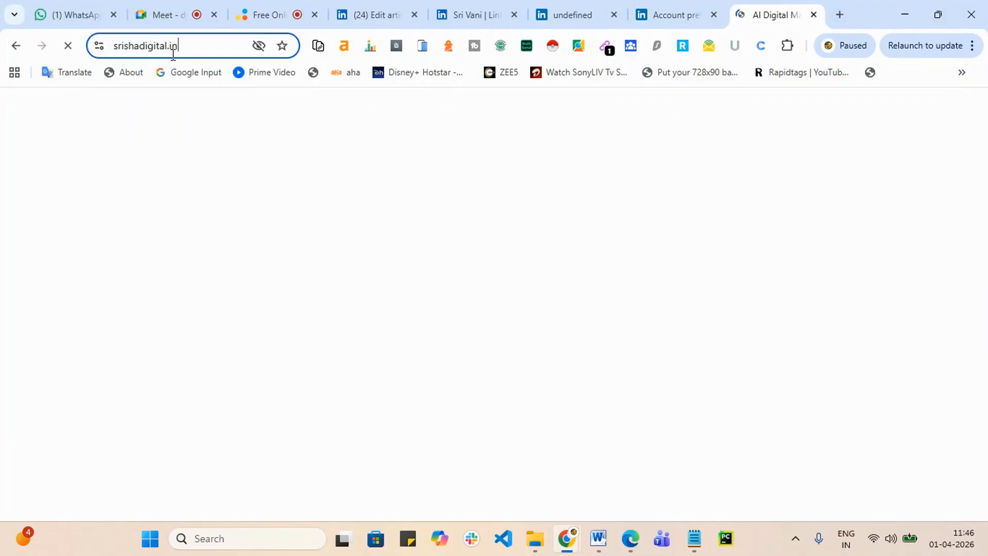
pyautogui.moveTo(174, 54); pyautogui.dragTo(106, 61)
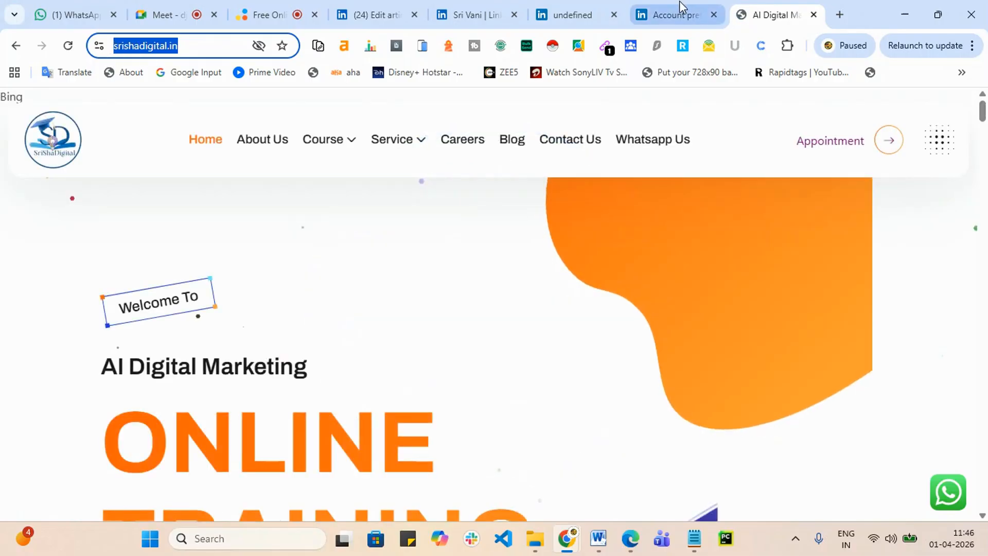
pyautogui.click(682, 10)
pyautogui.click(919, 9)
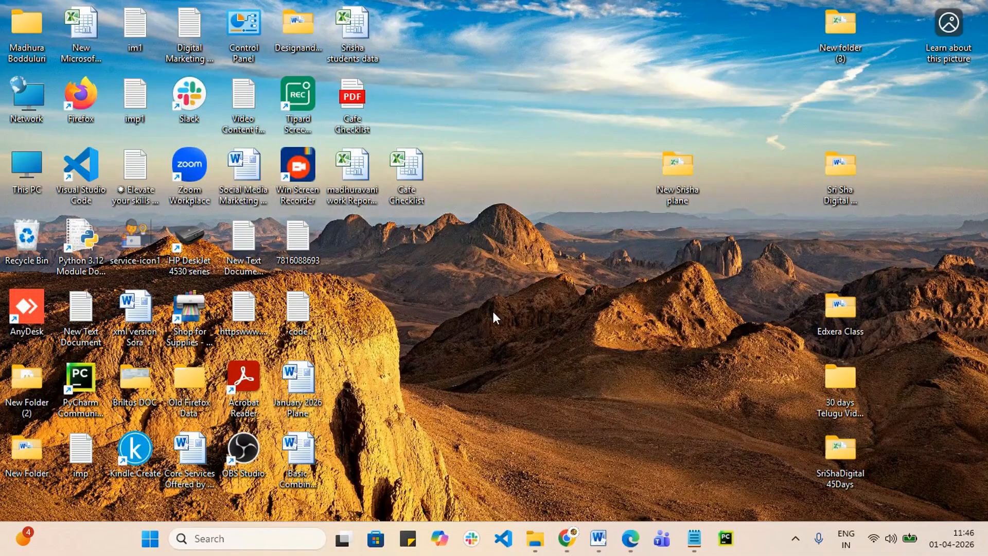
# Step: Restore the browser windows and look over the LinkedIn group page and feed
pyautogui.moveTo(567, 539)
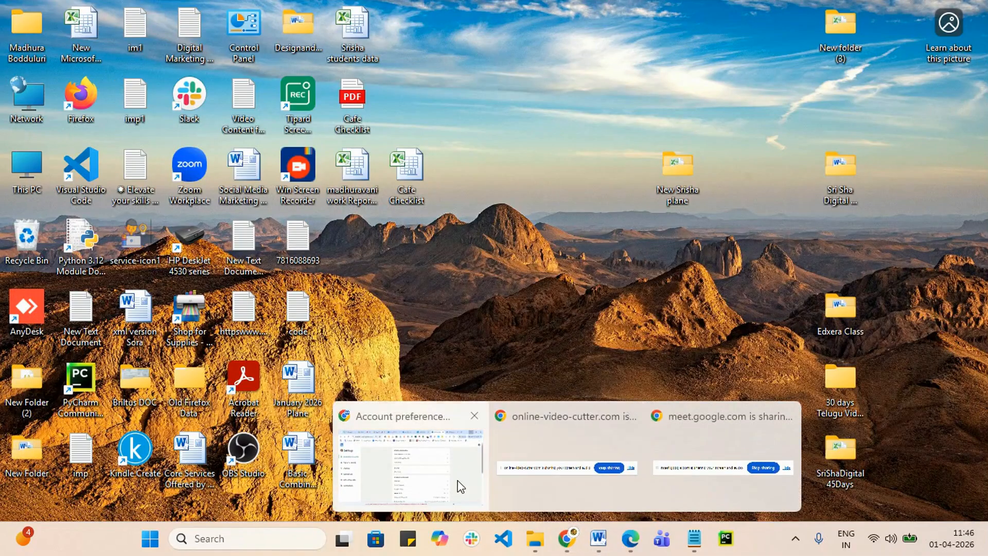
pyautogui.click(458, 483)
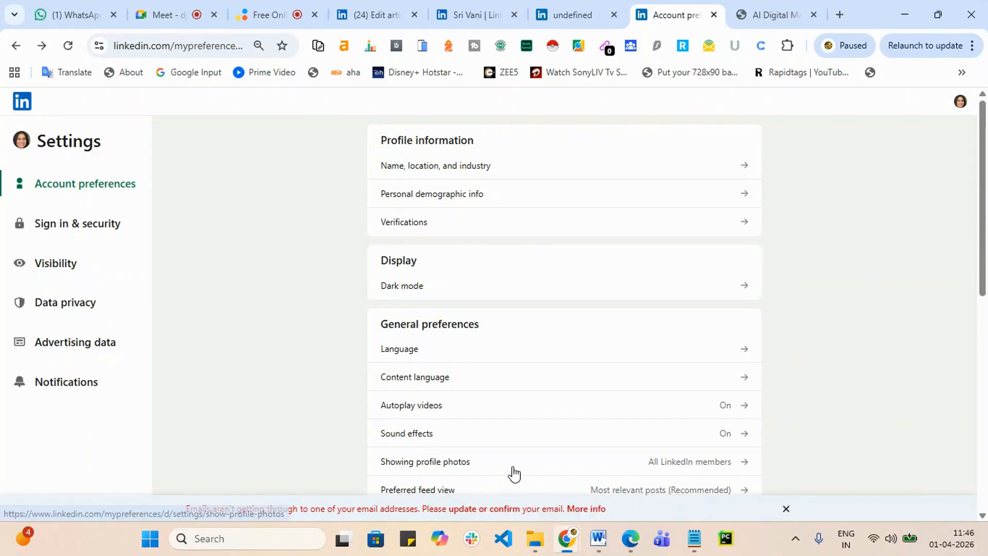
pyautogui.click(630, 539)
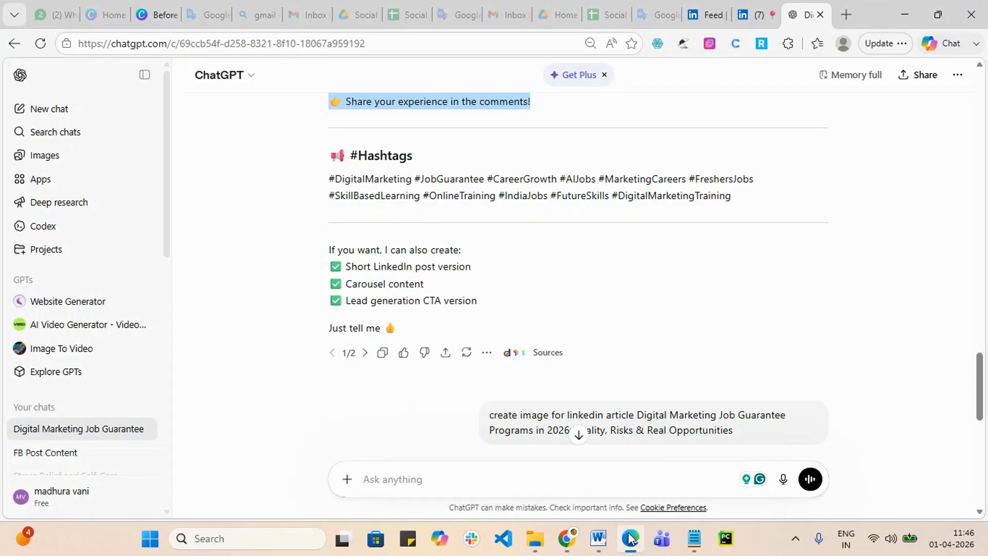
pyautogui.click(764, 7)
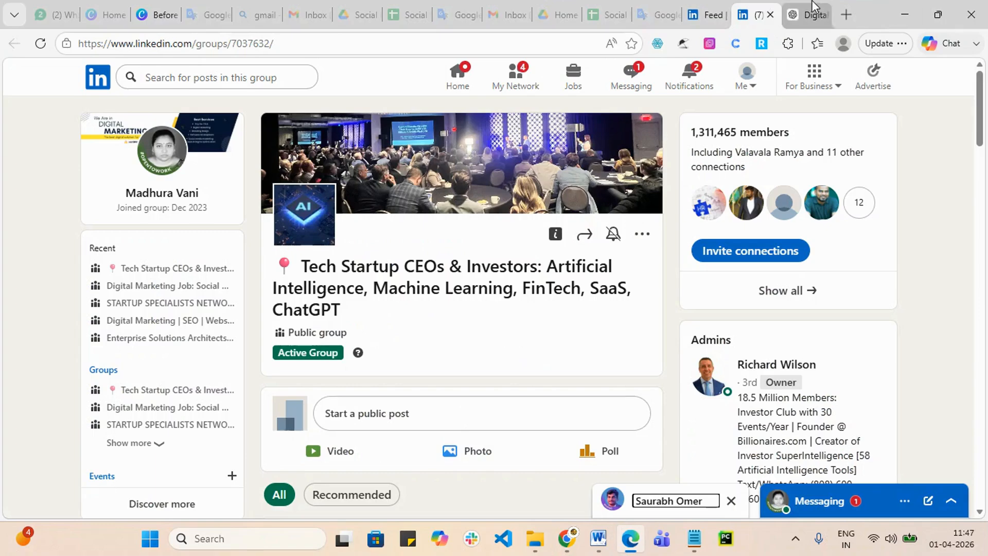
pyautogui.click(705, 15)
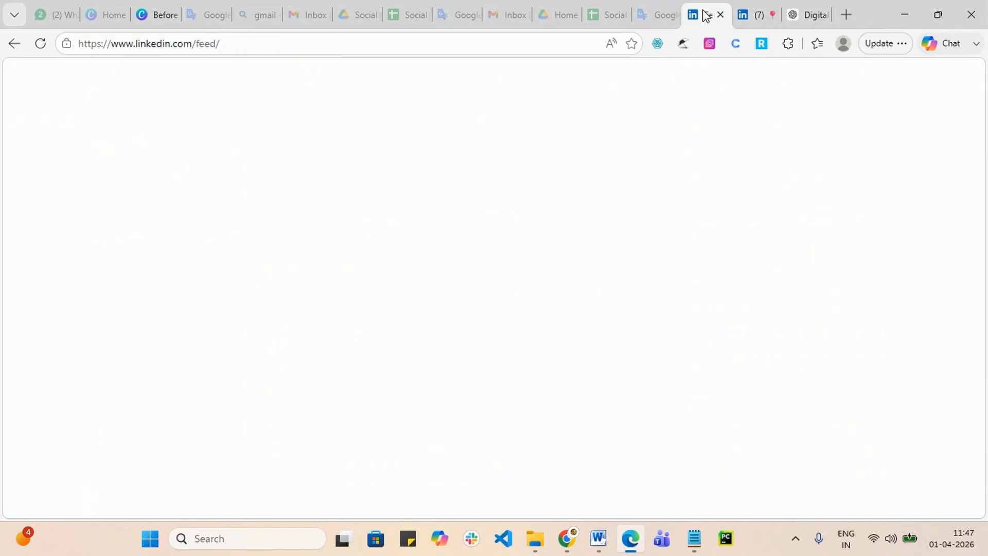
pyautogui.click(751, 14)
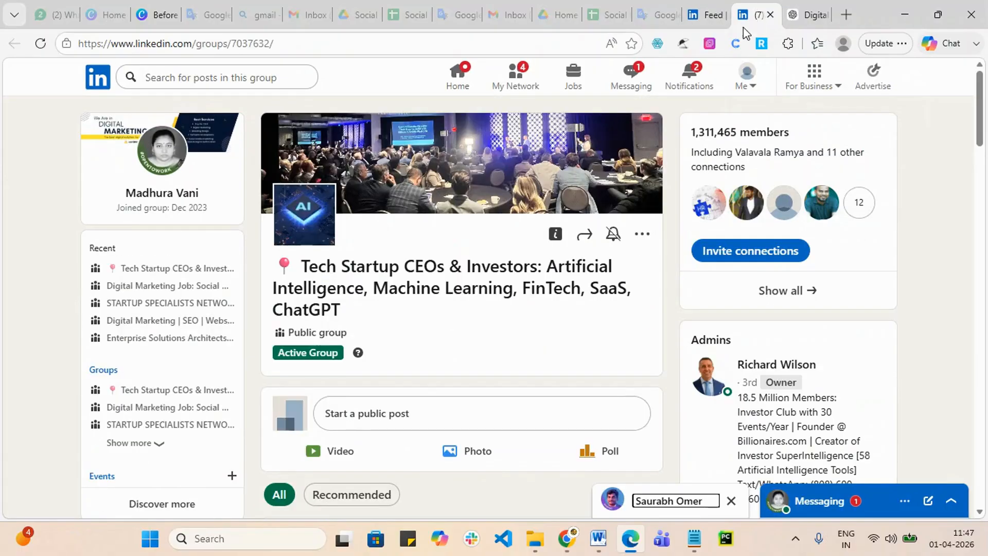
pyautogui.scroll(-2, 664, 281)
pyautogui.scroll(-5, 664, 281)
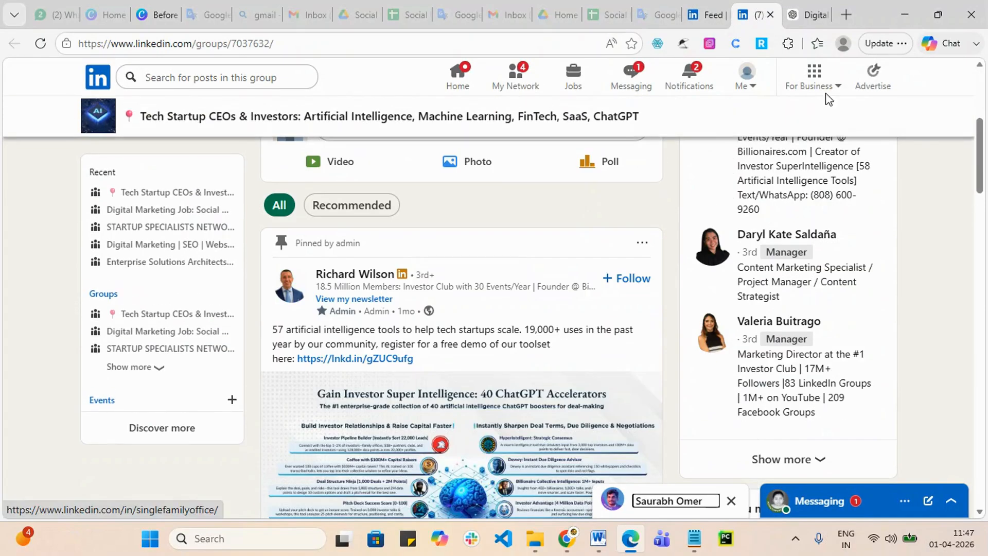
pyautogui.scroll(5, 419, 289)
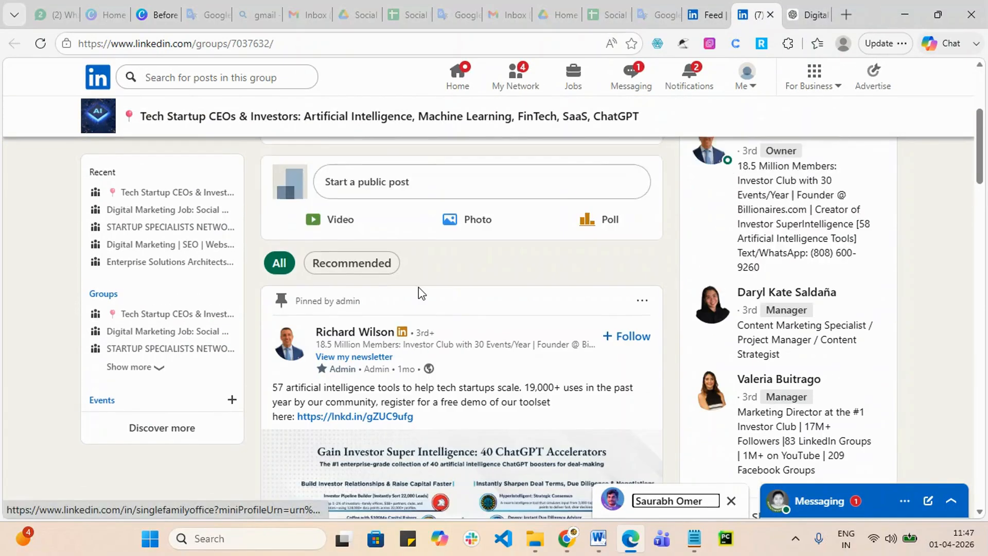
pyautogui.scroll(-5, 420, 287)
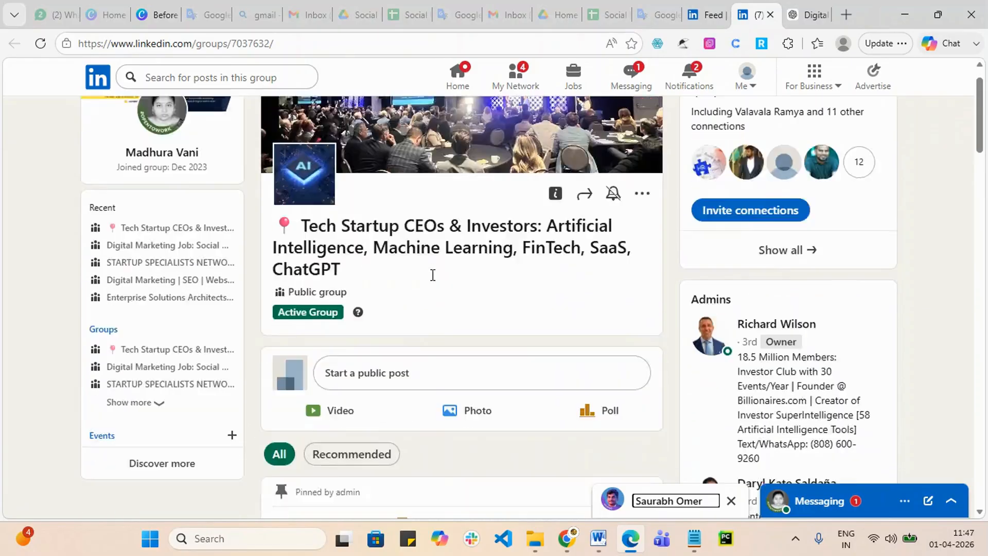
# Step: Check ChatGPT and the group page again, then switch Chrome to the LinkedIn profile tab
pyautogui.click(806, 7)
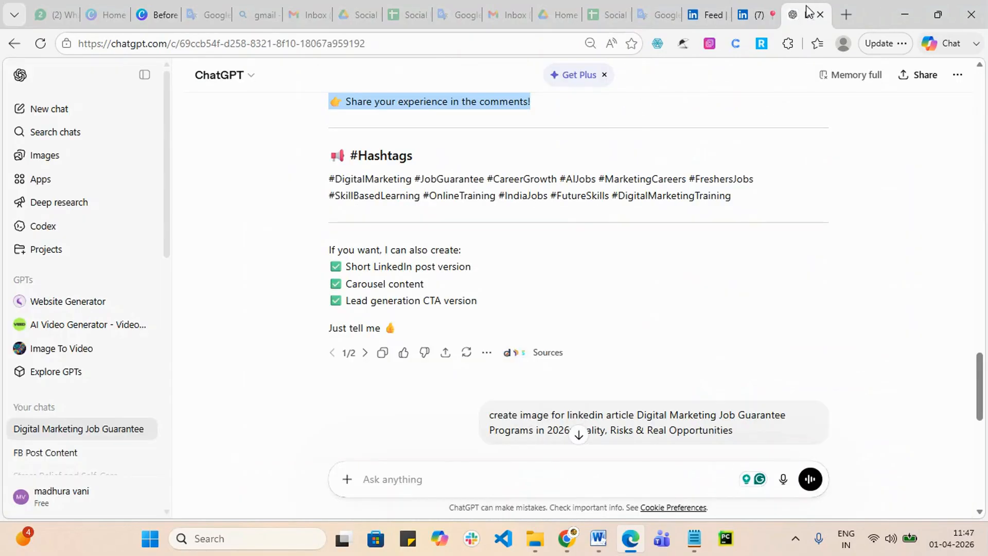
pyautogui.click(759, 8)
pyautogui.scroll(-1, 488, 334)
pyautogui.scroll(-8, 487, 334)
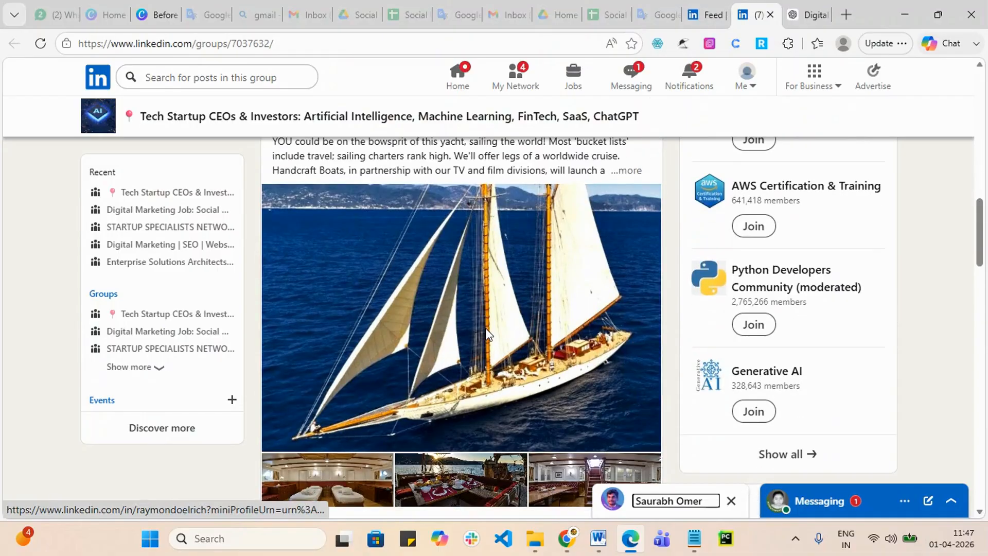
pyautogui.scroll(14, 437, 309)
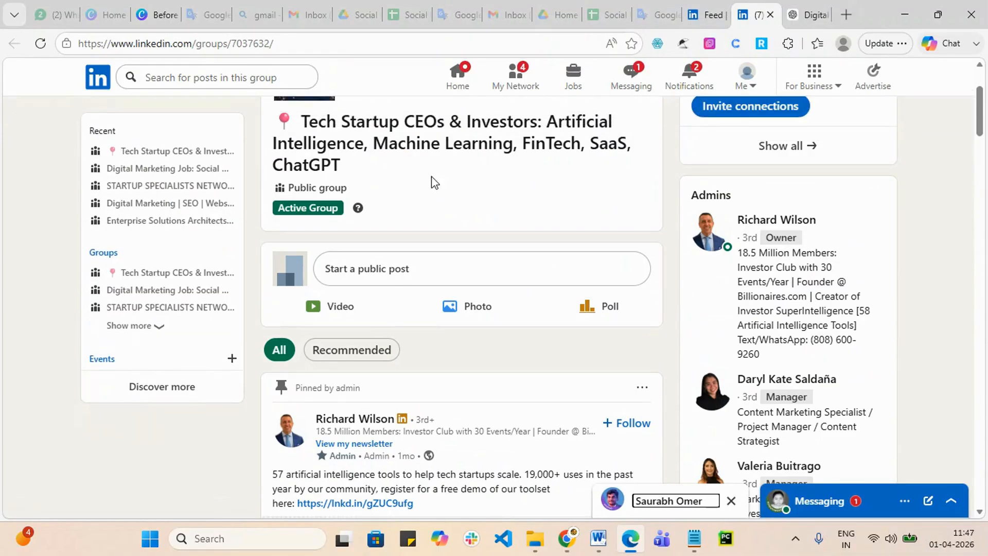
pyautogui.click(905, 14)
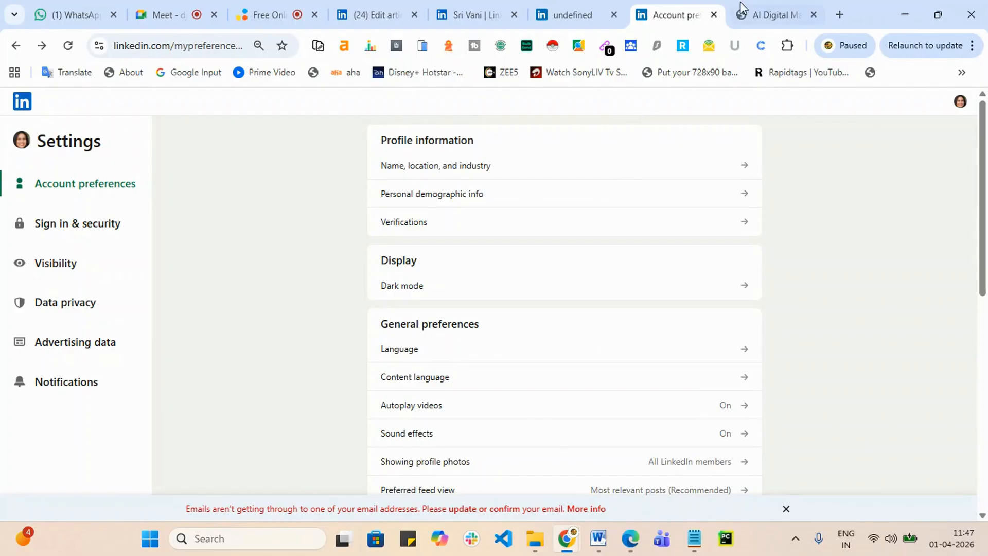
pyautogui.click(587, 14)
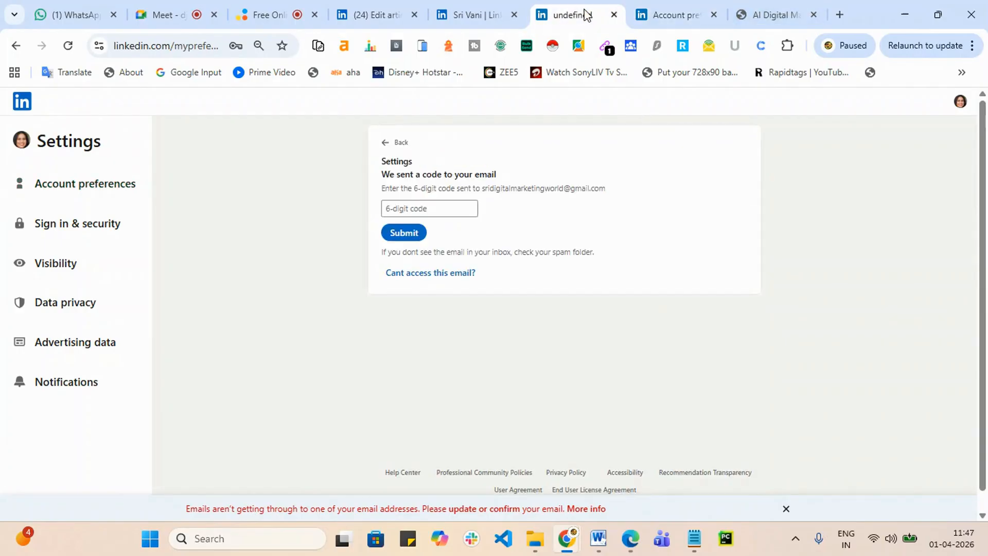
pyautogui.click(481, 15)
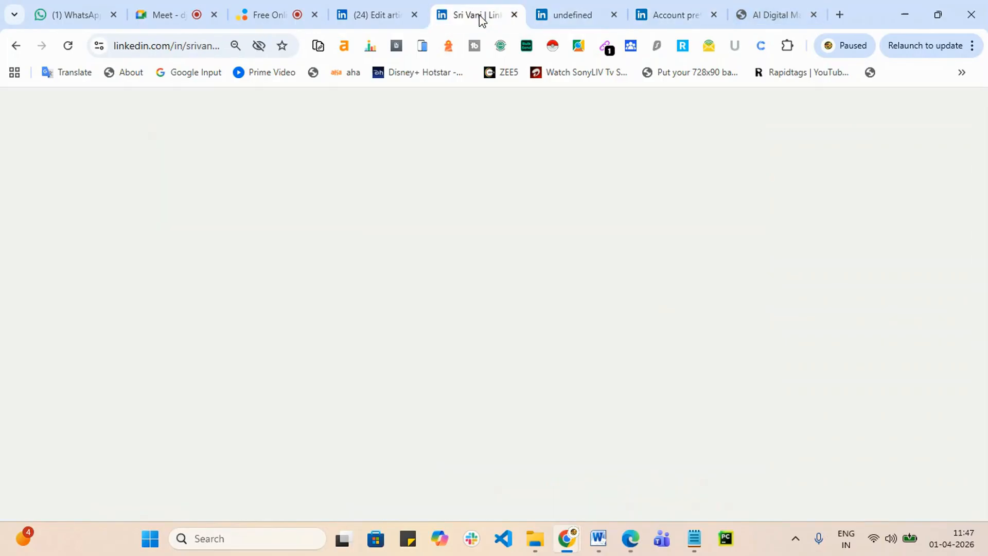
# Step: Hyperlink the 'AI tools training' phrase to the copied srishadigital.in address
pyautogui.click(382, 6)
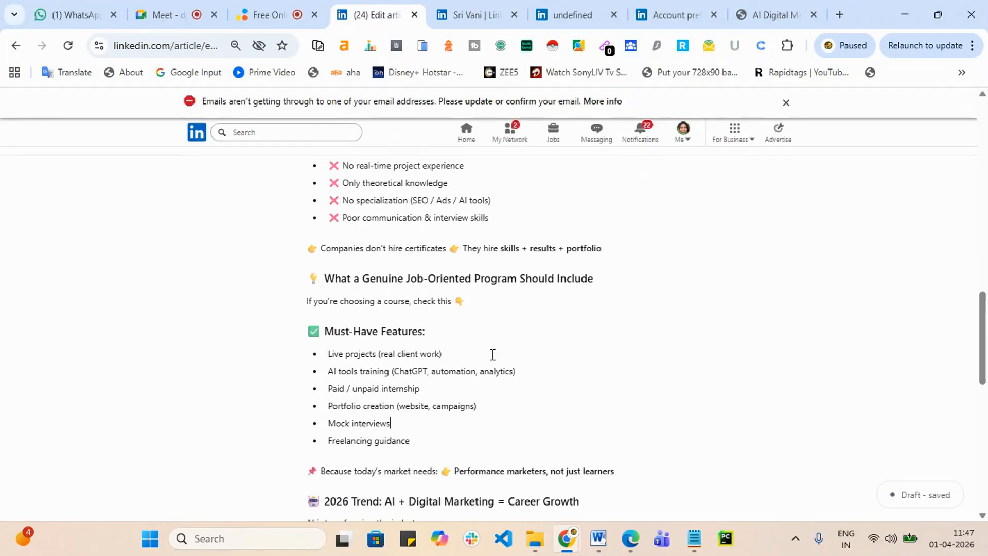
pyautogui.scroll(4, 494, 355)
pyautogui.scroll(-4, 500, 349)
pyautogui.keyDown('shift'); pyautogui.click(390, 372); pyautogui.keyUp('shift')
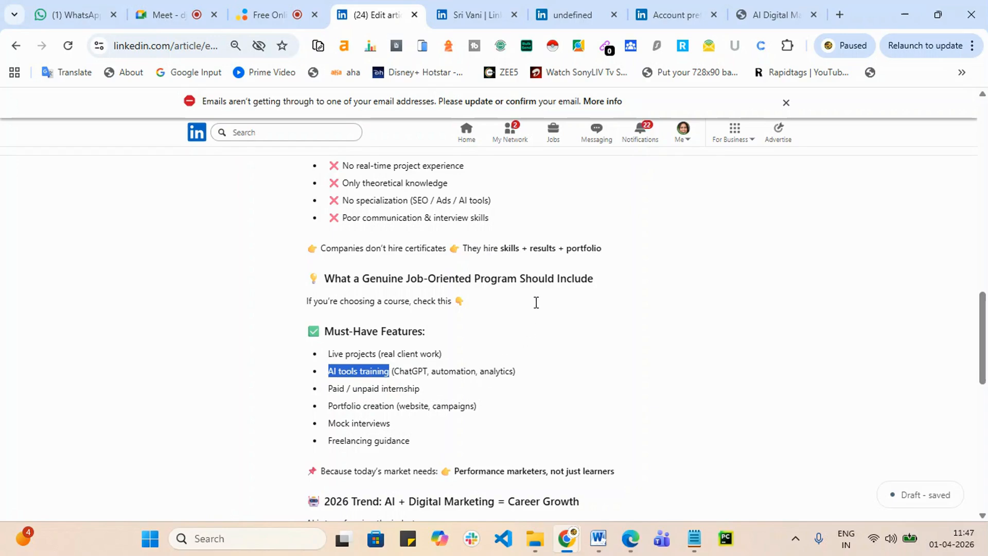
pyautogui.scroll(15, 526, 312)
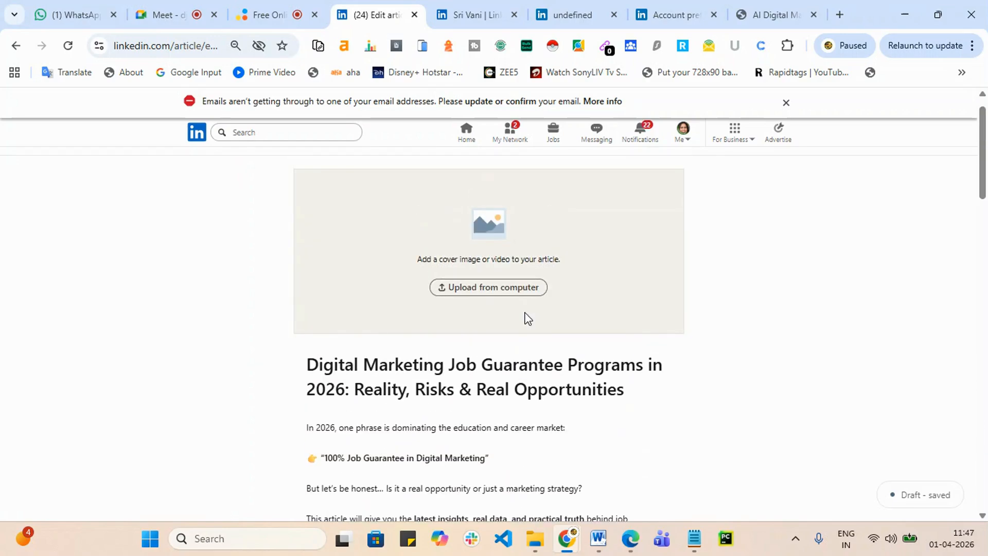
pyautogui.scroll(-3, 526, 313)
pyautogui.scroll(4, 526, 313)
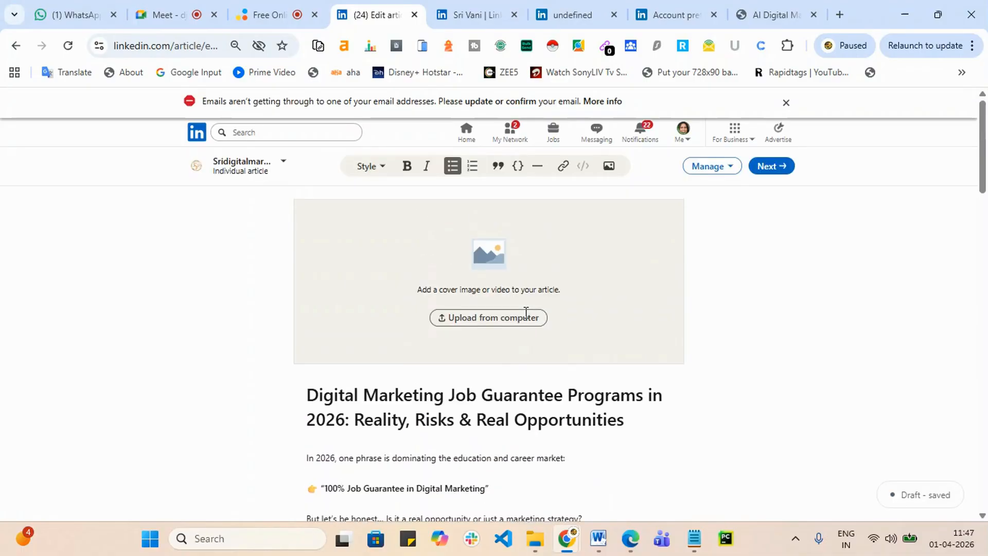
pyautogui.click(563, 166)
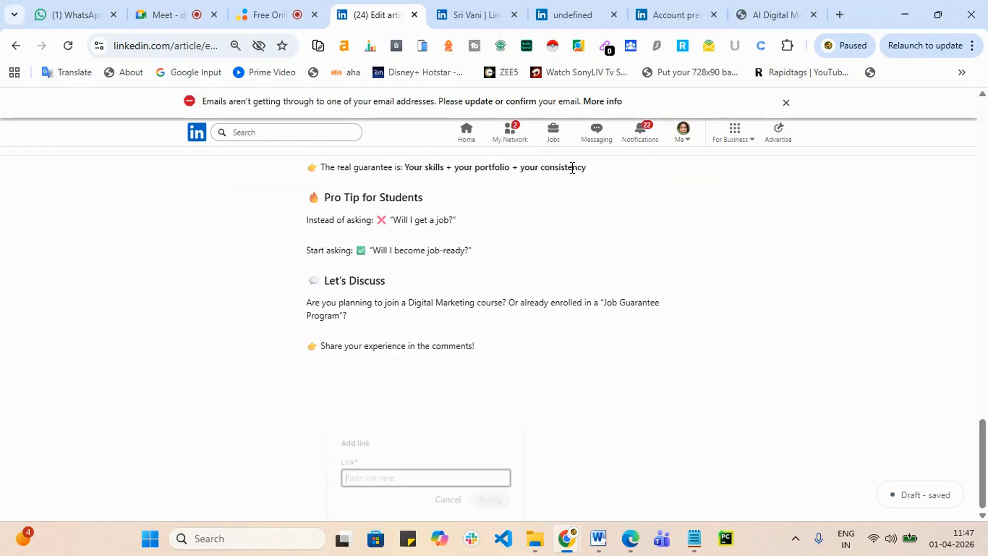
pyautogui.write('https://srishadigital.in/')
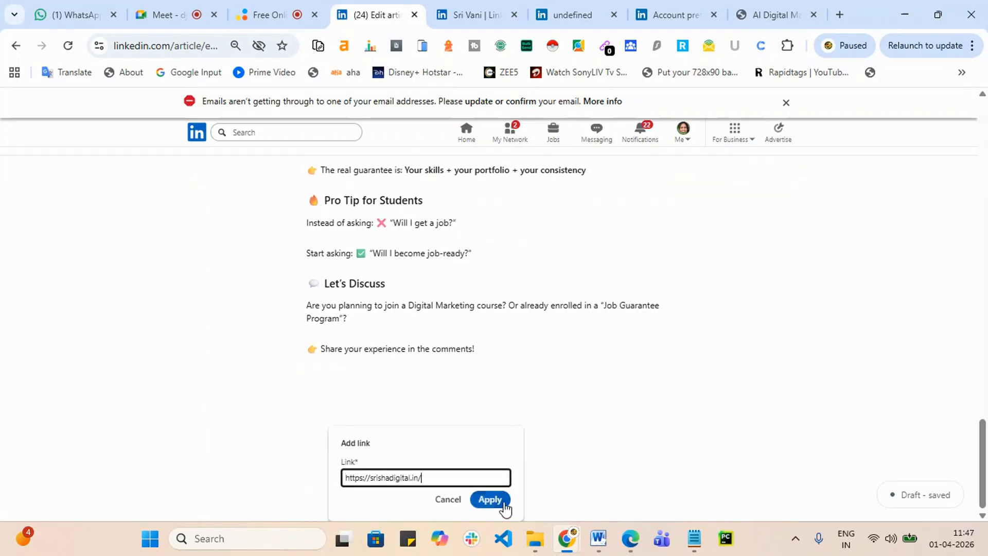
pyautogui.click(490, 499)
# Step: Link the line '100% Job Guarantee in Digital Marketing' to the website, then begin adding a cover image
pyautogui.scroll(7, 499, 502)
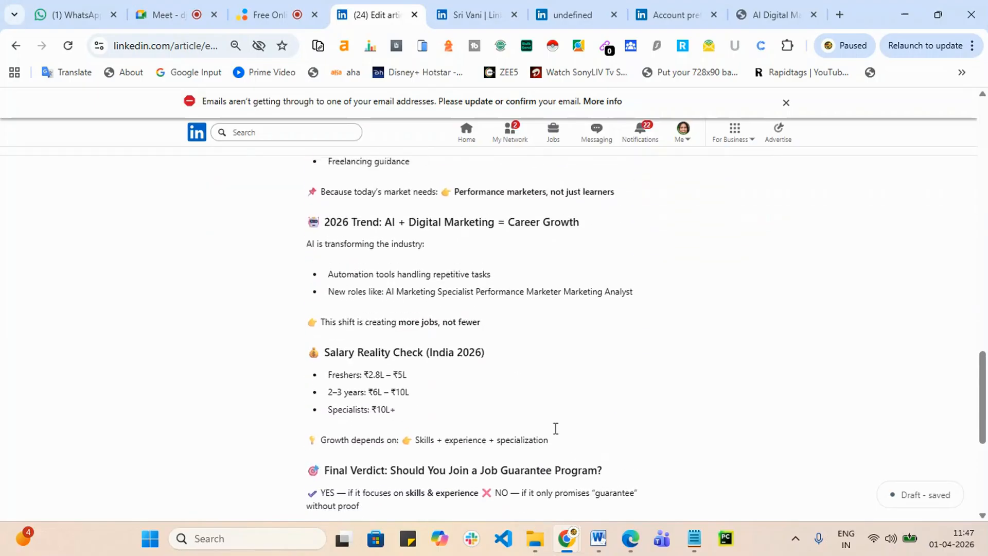
pyautogui.scroll(4, 555, 428)
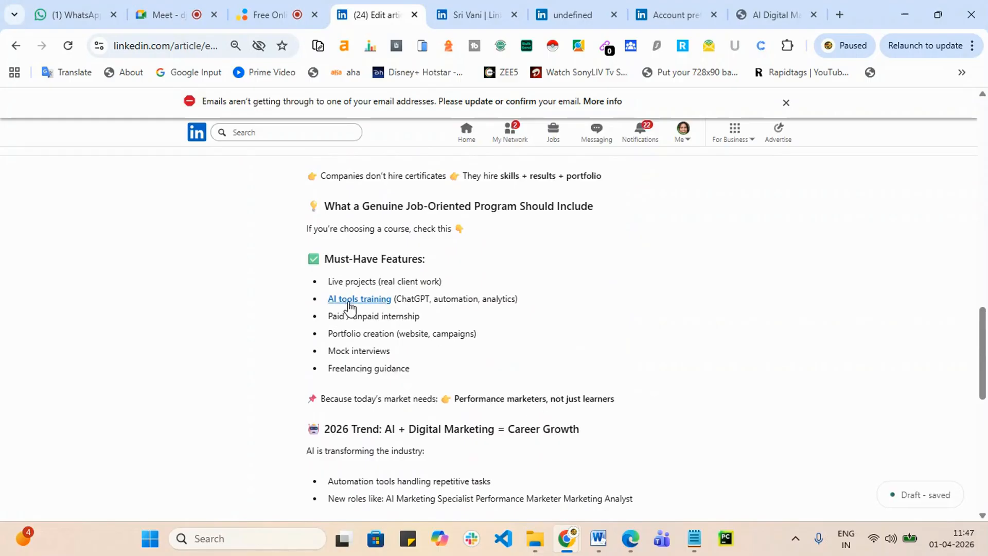
pyautogui.scroll(1, 493, 285)
pyautogui.scroll(2, 493, 286)
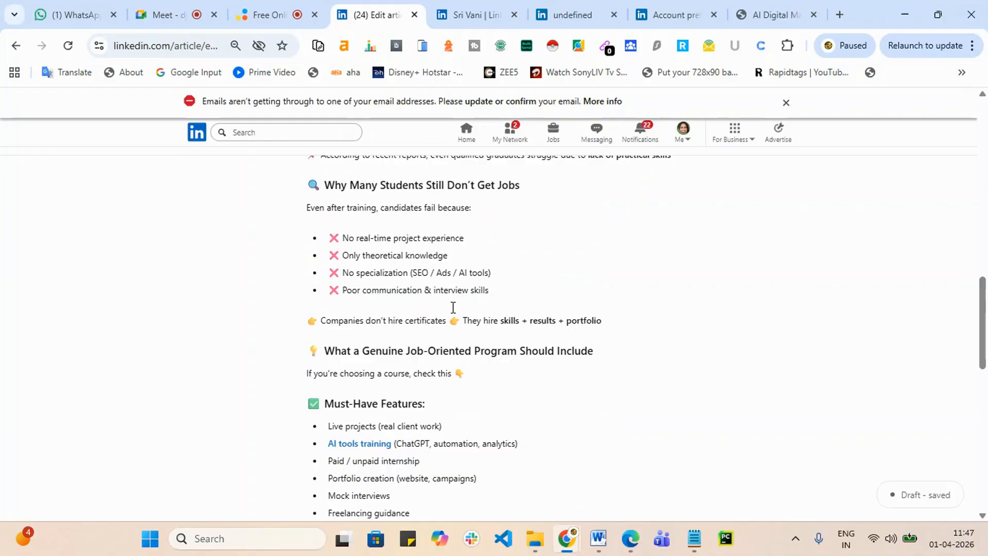
pyautogui.scroll(4, 405, 376)
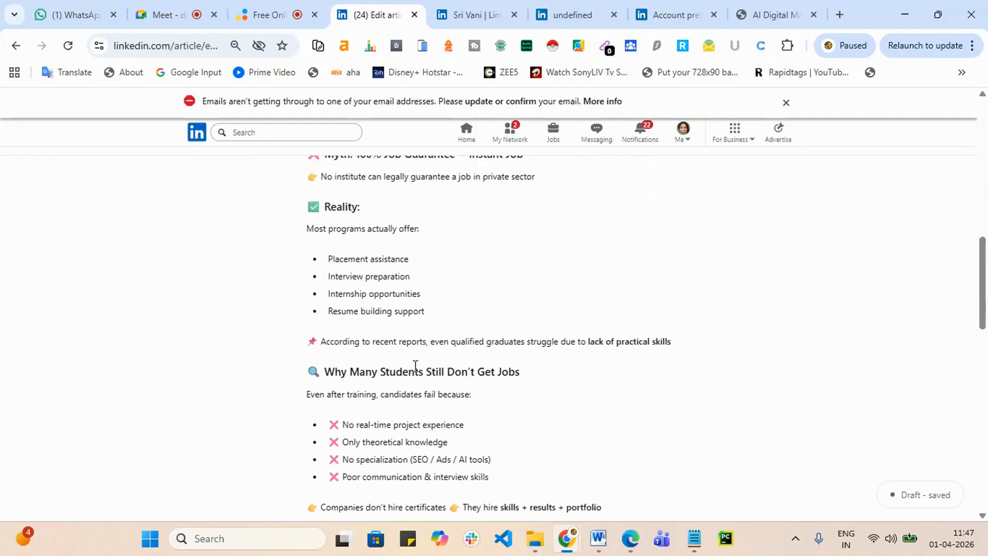
pyautogui.scroll(3, 481, 378)
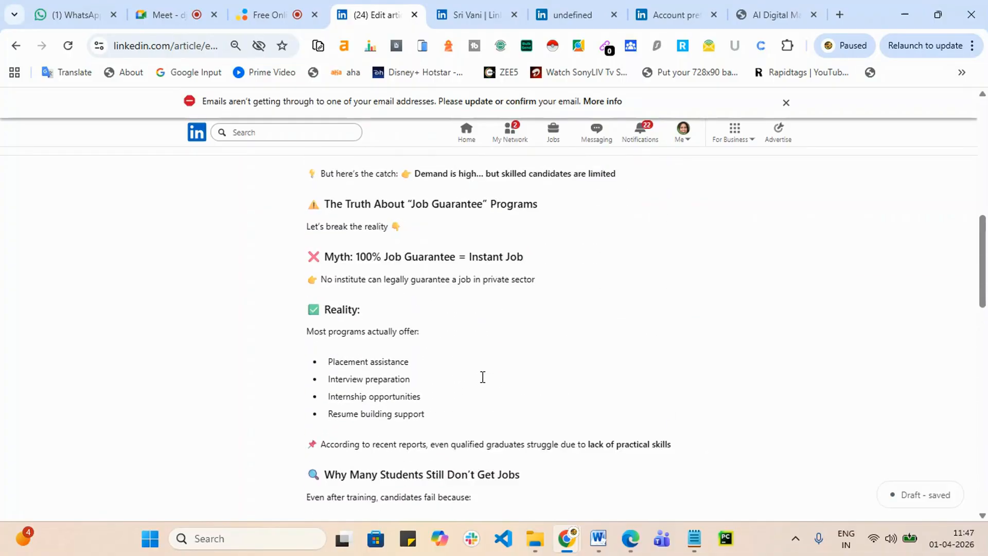
pyautogui.scroll(3, 484, 375)
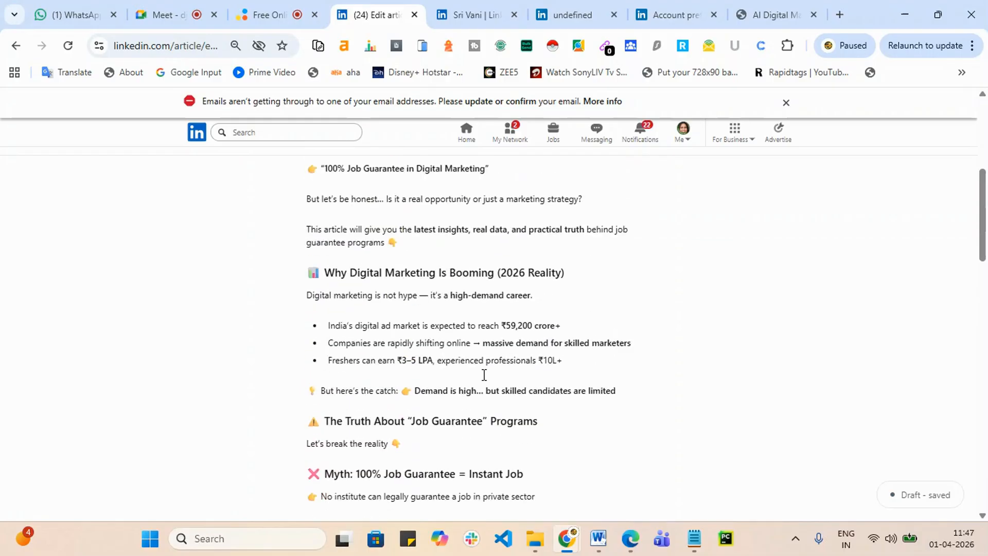
pyautogui.scroll(2, 529, 256)
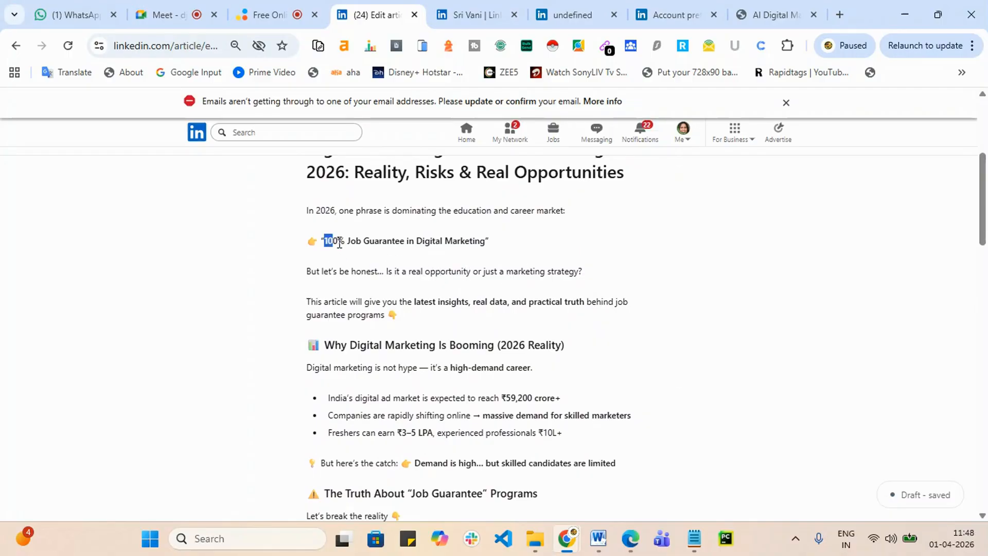
pyautogui.moveTo(326, 242); pyautogui.dragTo(490, 241)
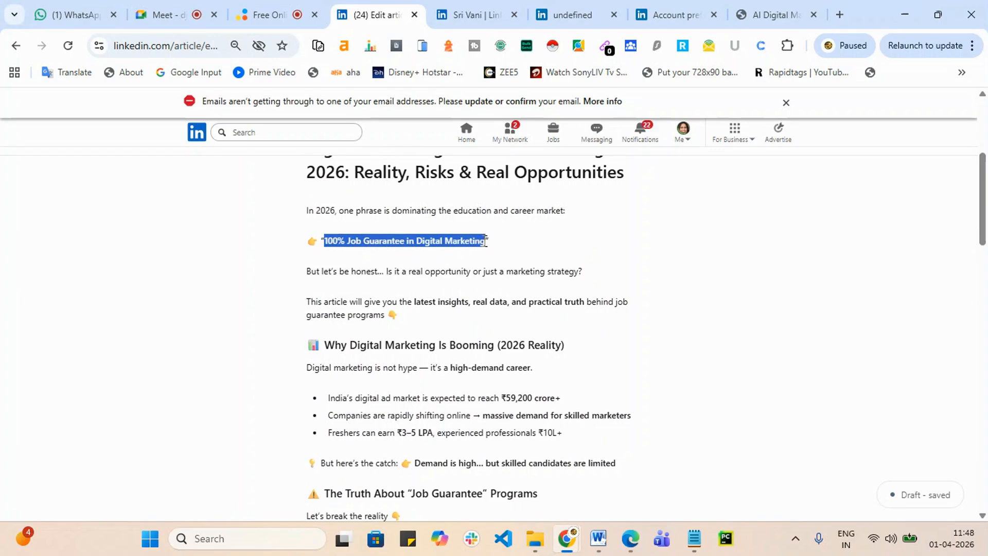
pyautogui.scroll(5, 490, 240)
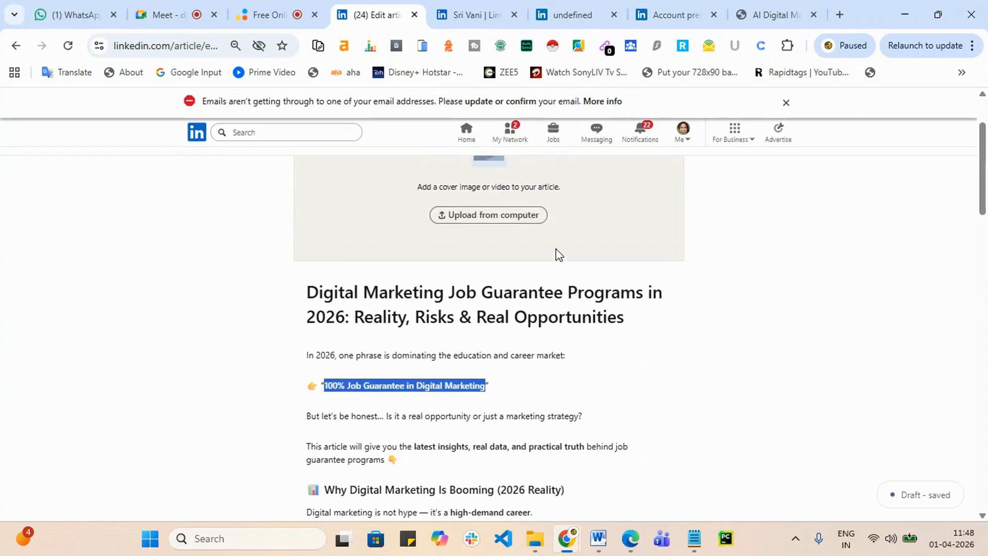
pyautogui.click(563, 166)
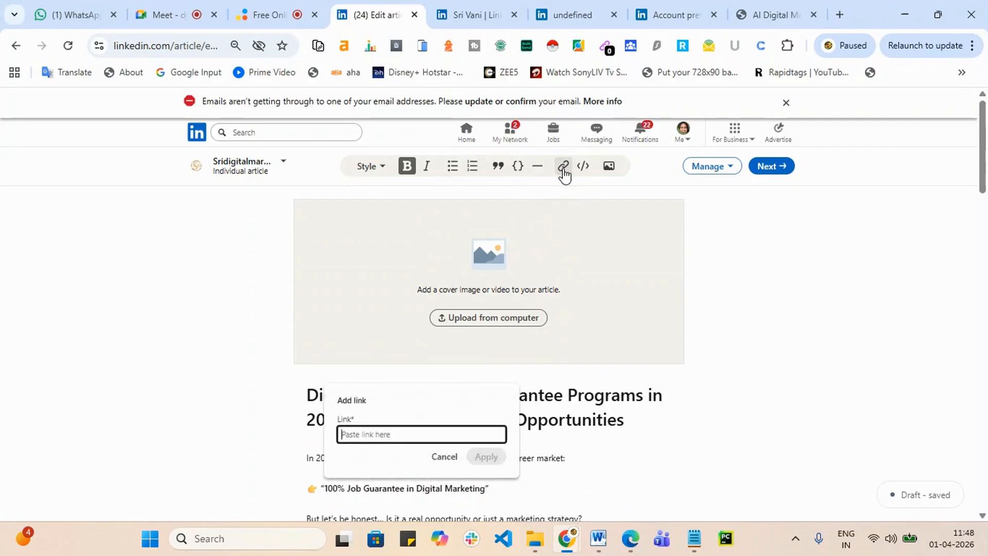
pyautogui.write('https://srishadigital.in/')
pyautogui.click(487, 456)
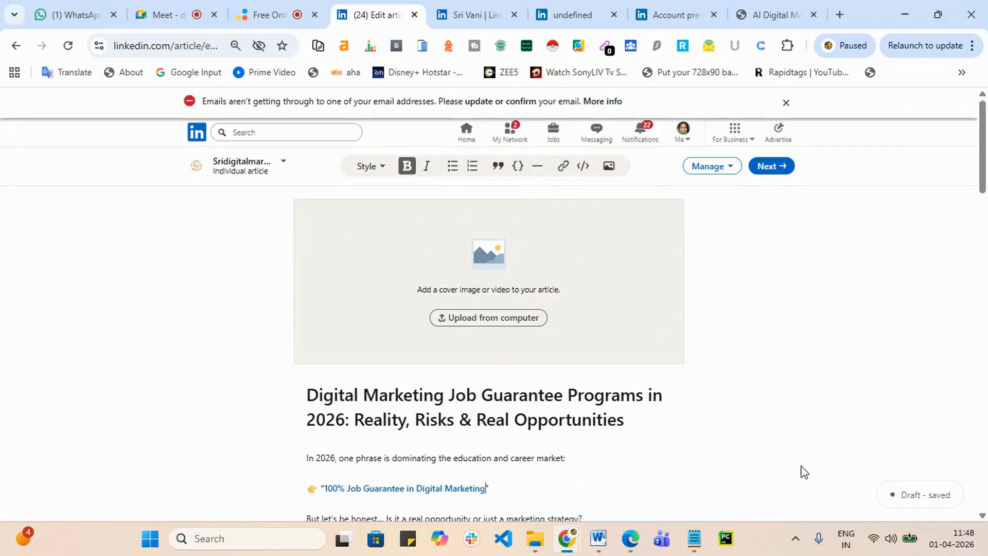
pyautogui.click(517, 316)
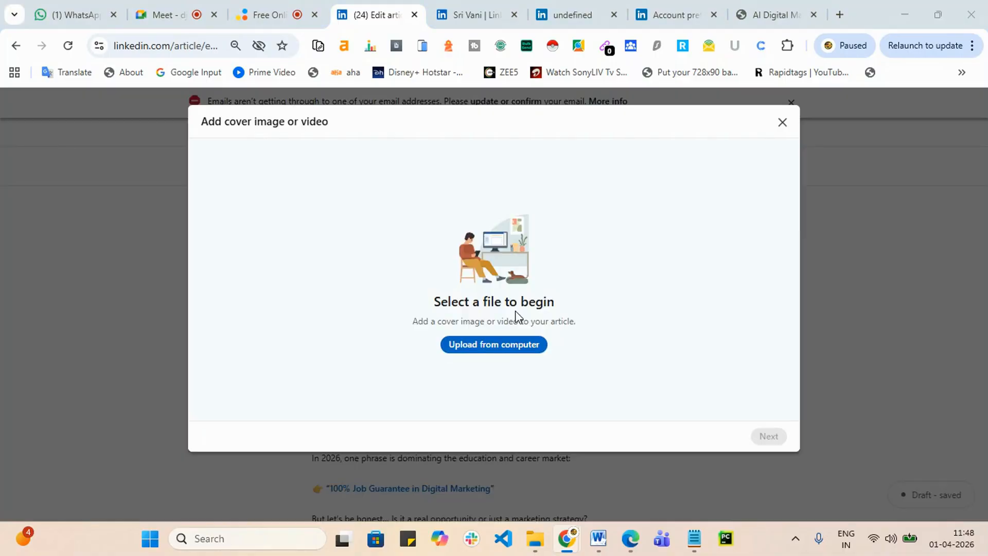
# Step: Upload 'WhatsApp Image 2026-03-10 at 20.09.32' from Downloads as the article's cover image
pyautogui.click(486, 349)
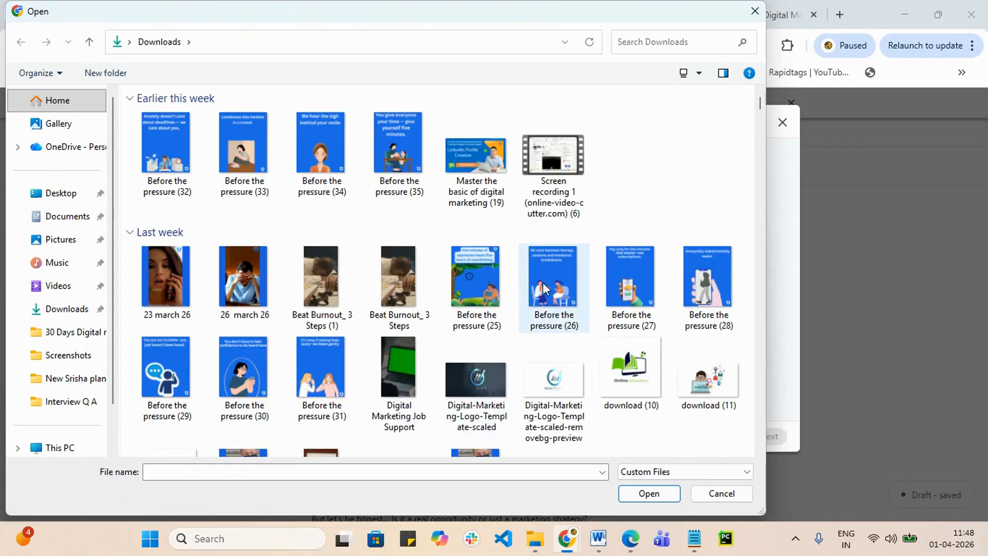
pyautogui.scroll(-3, 547, 285)
pyautogui.scroll(-7, 533, 362)
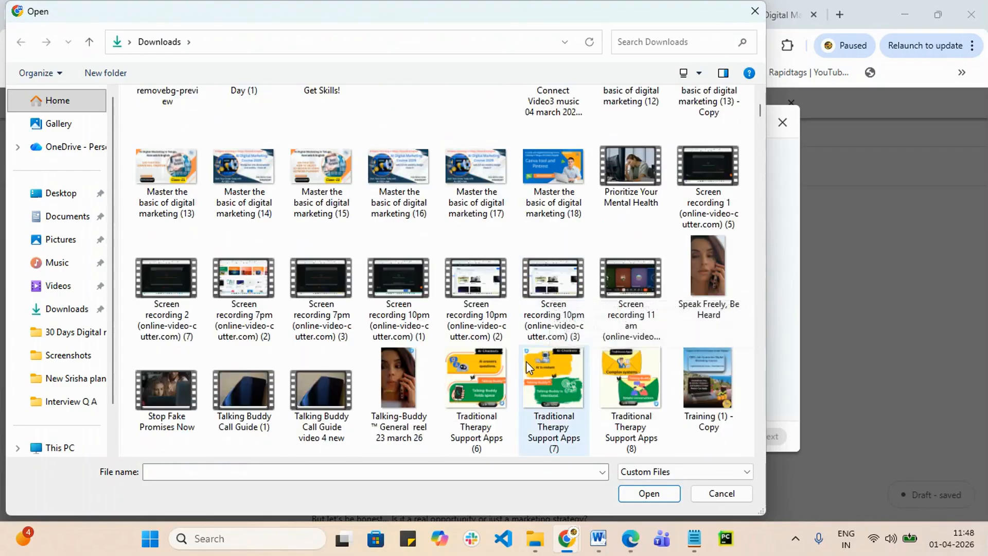
pyautogui.scroll(10, 535, 360)
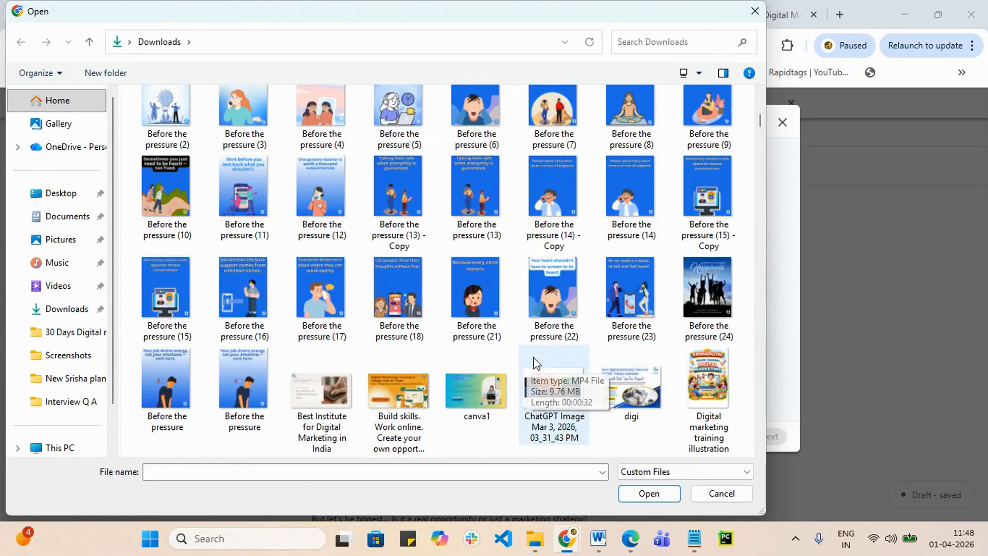
pyautogui.scroll(-5, 527, 385)
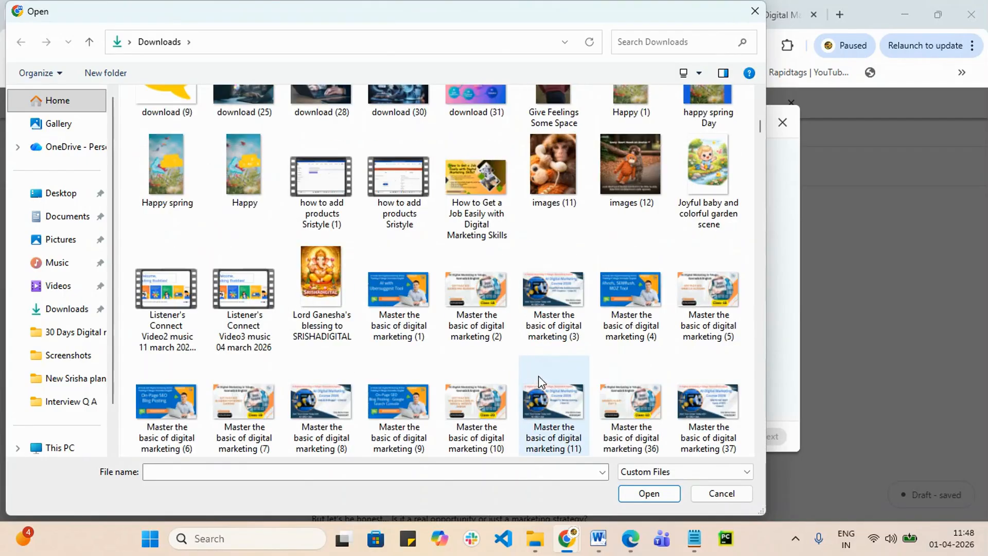
pyautogui.scroll(2, 539, 376)
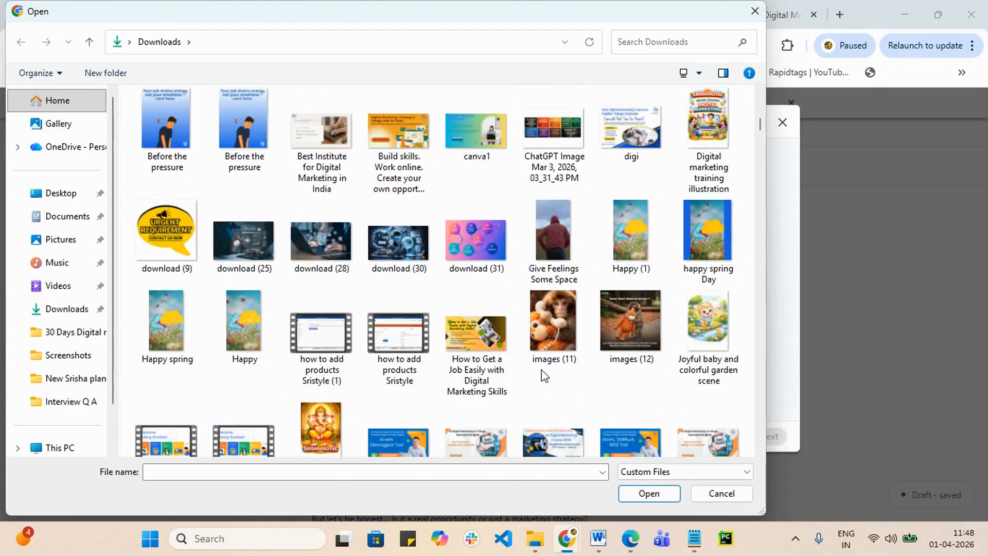
pyautogui.scroll(-2, 546, 372)
pyautogui.scroll(-3, 547, 365)
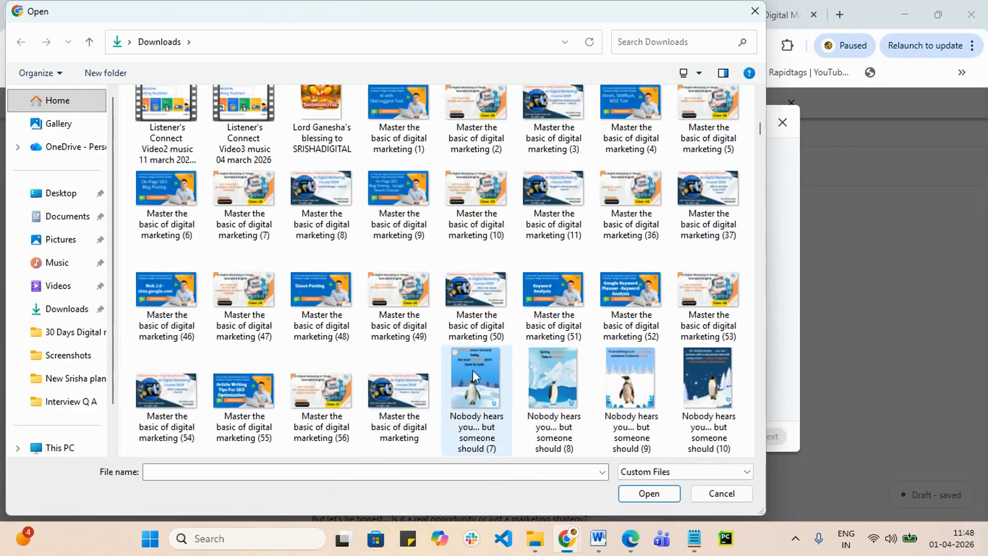
pyautogui.scroll(-3, 463, 365)
pyautogui.scroll(-5, 464, 366)
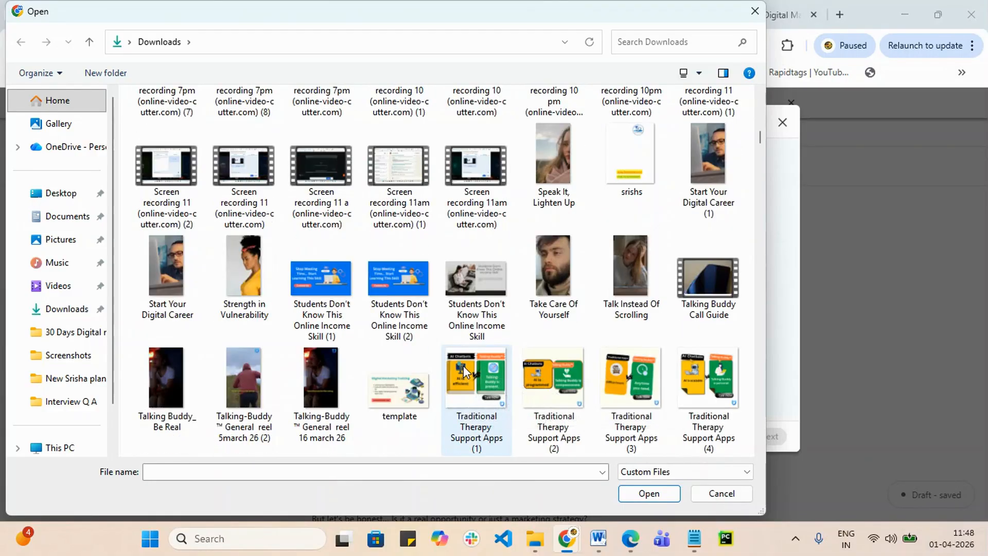
pyautogui.scroll(-5, 463, 365)
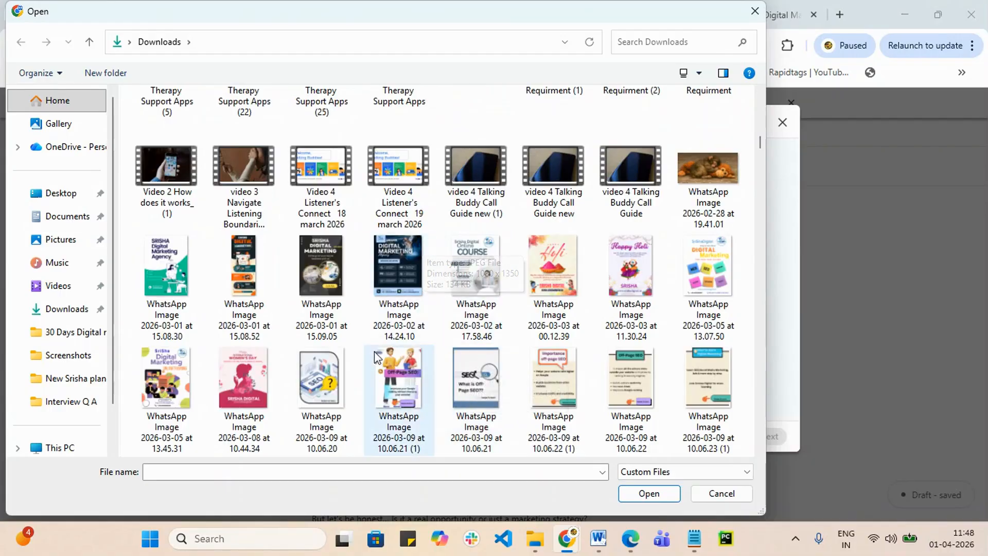
pyautogui.scroll(-4, 381, 355)
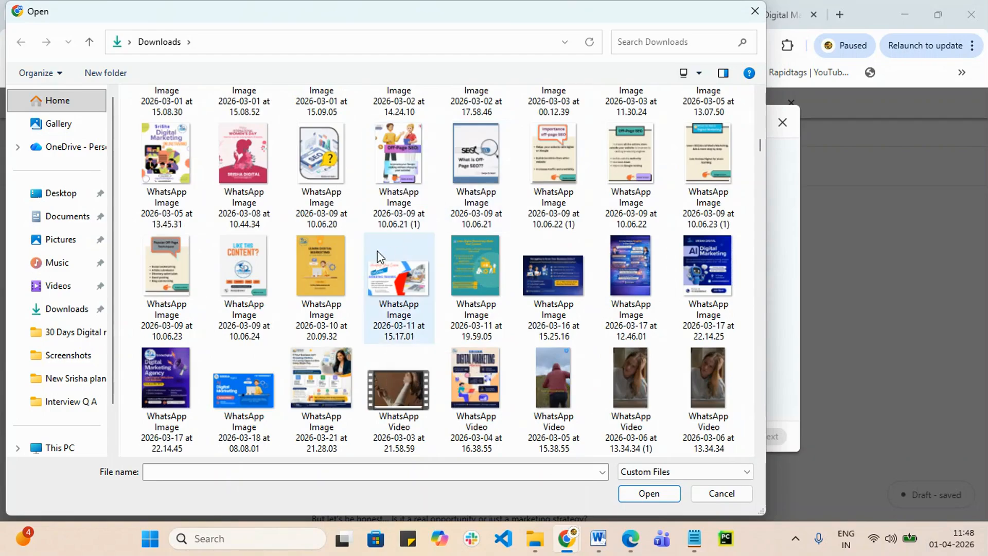
pyautogui.click(337, 262)
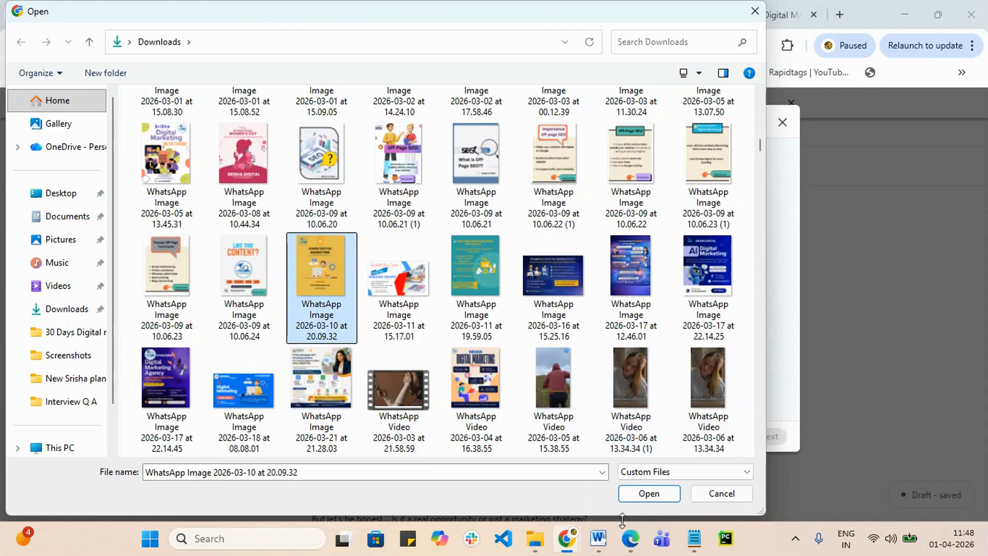
pyautogui.click(653, 494)
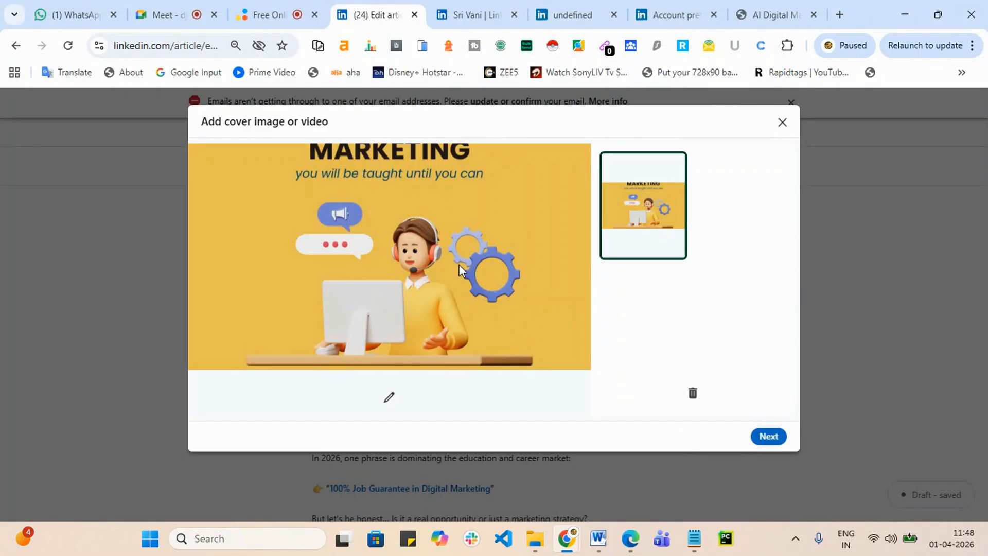
# Step: Reset the cover's Straighten and Zoom sliders to level and unzoomed, apply, and place it
pyautogui.click(389, 398)
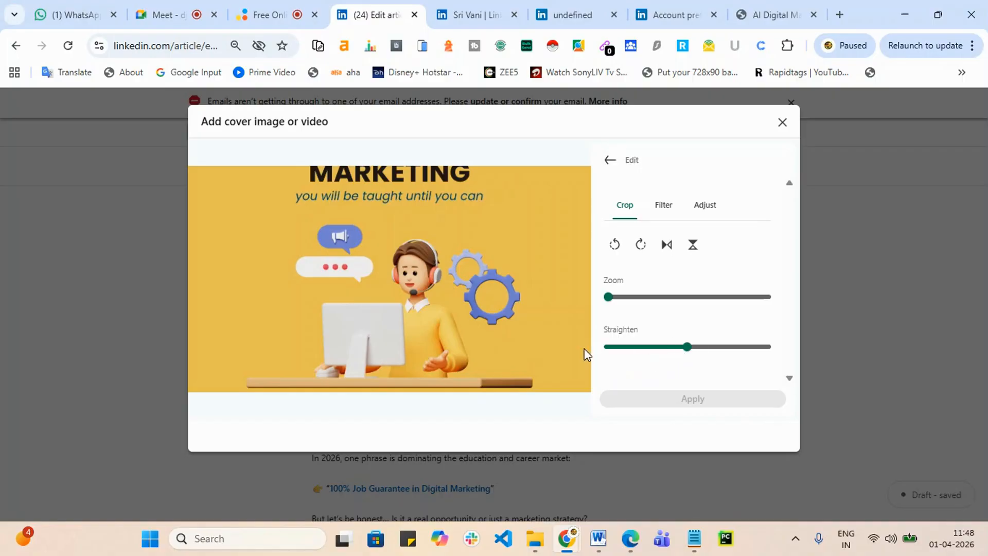
pyautogui.click(624, 346)
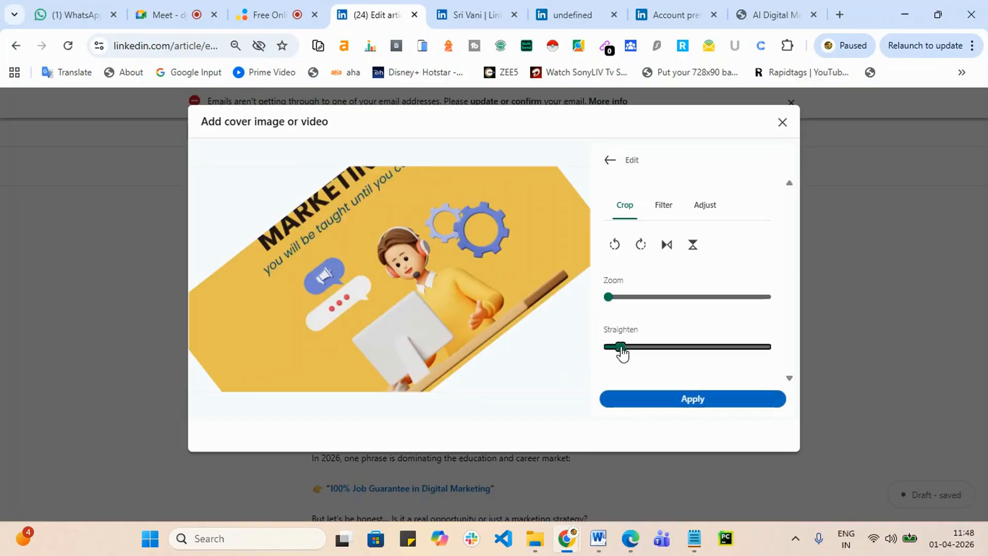
pyautogui.moveTo(670, 353); pyautogui.dragTo(689, 354)
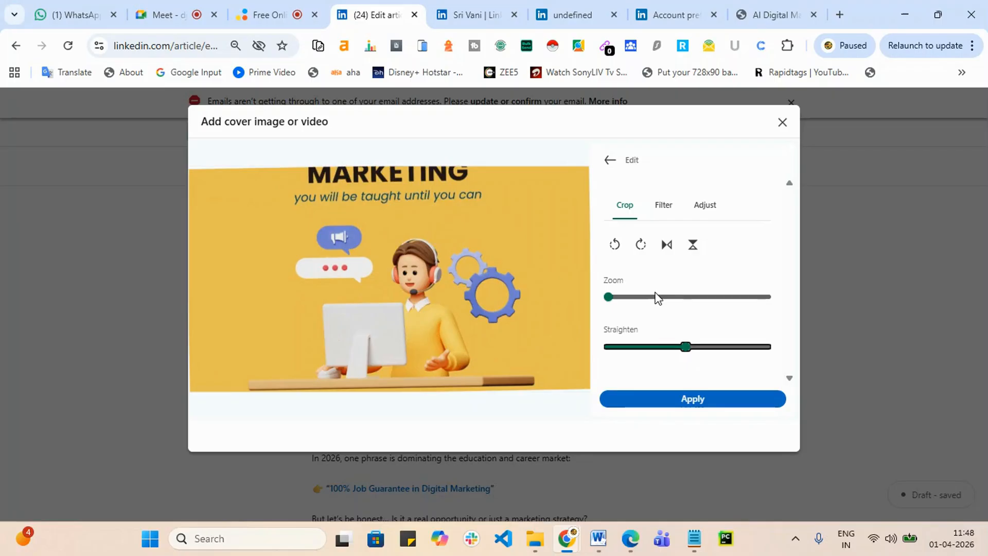
pyautogui.moveTo(608, 304); pyautogui.dragTo(576, 311)
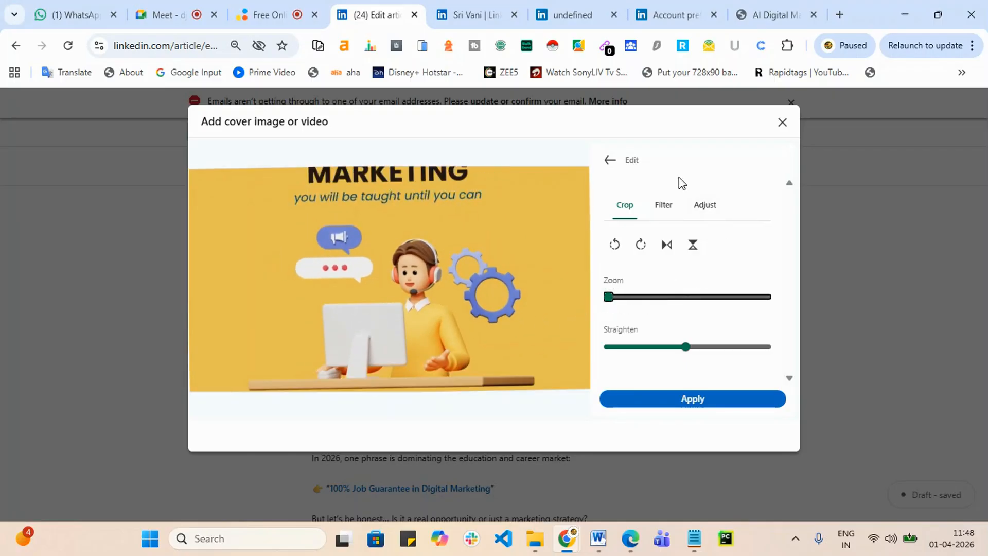
pyautogui.click(695, 400)
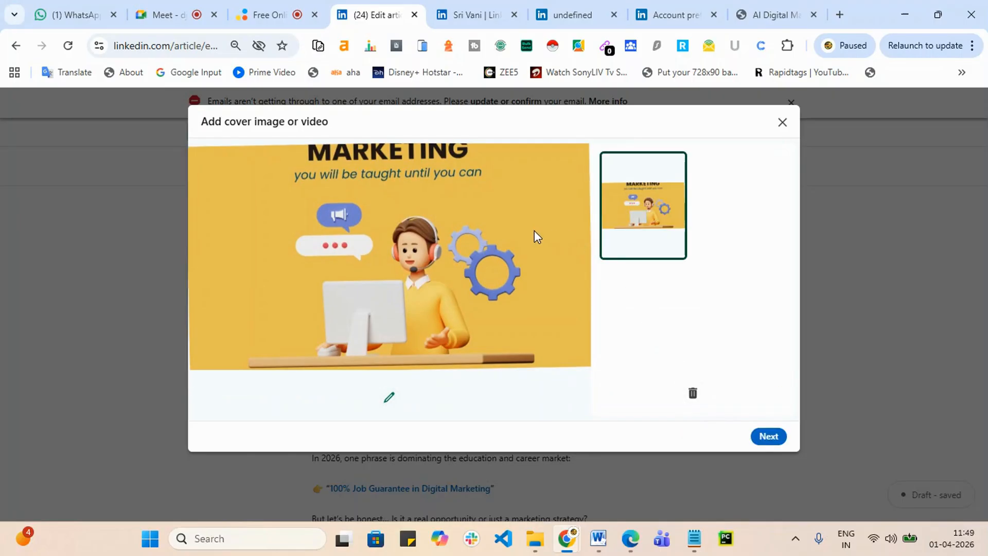
pyautogui.click(772, 438)
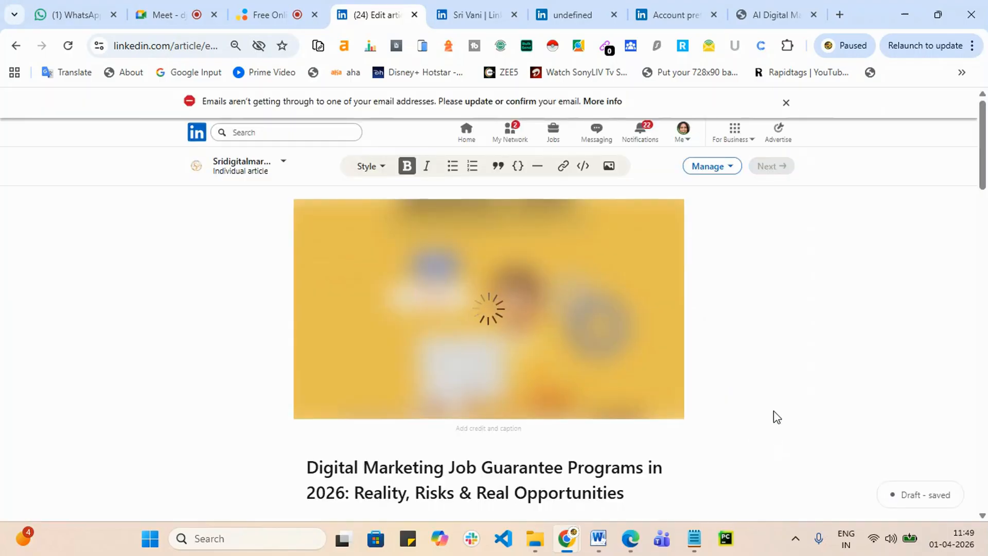
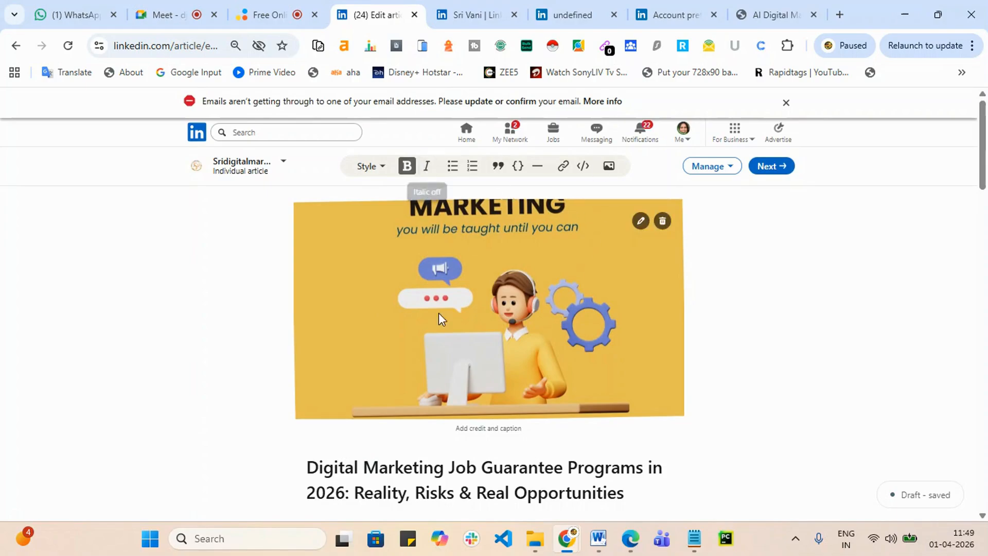
# Step: Review the finished article and move on to the publishing step
pyautogui.scroll(-4, 447, 329)
pyautogui.scroll(-1, 455, 345)
pyautogui.scroll(-20, 505, 366)
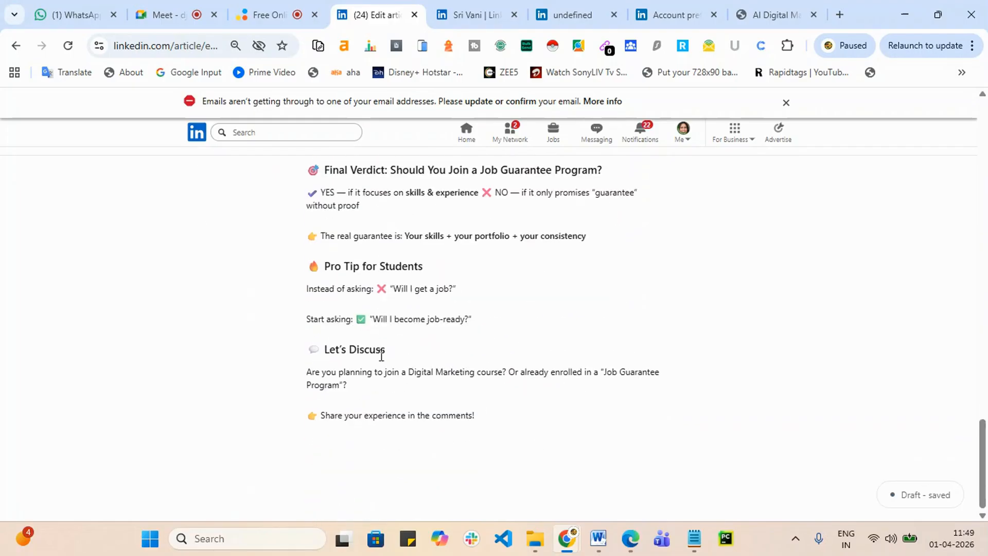
pyautogui.scroll(20, 613, 364)
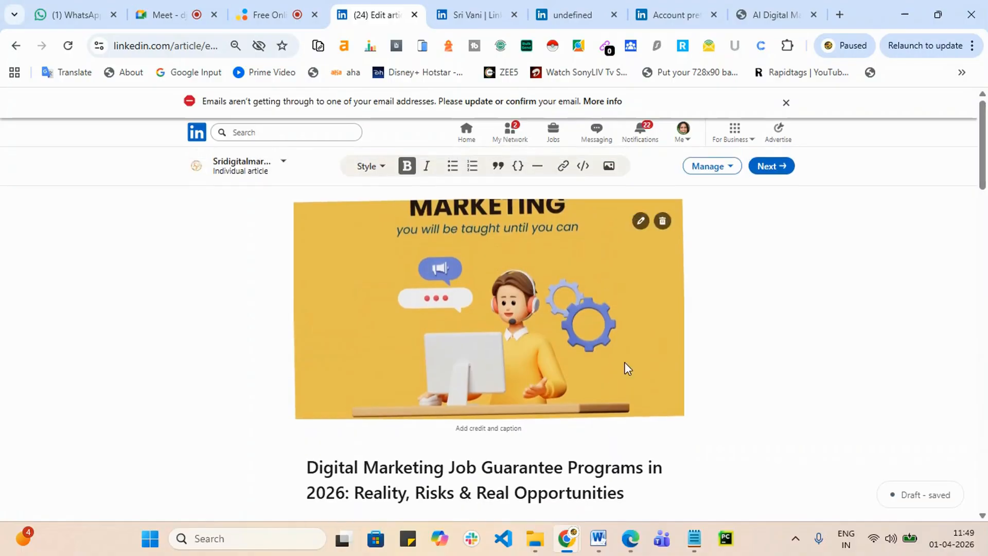
pyautogui.click(776, 166)
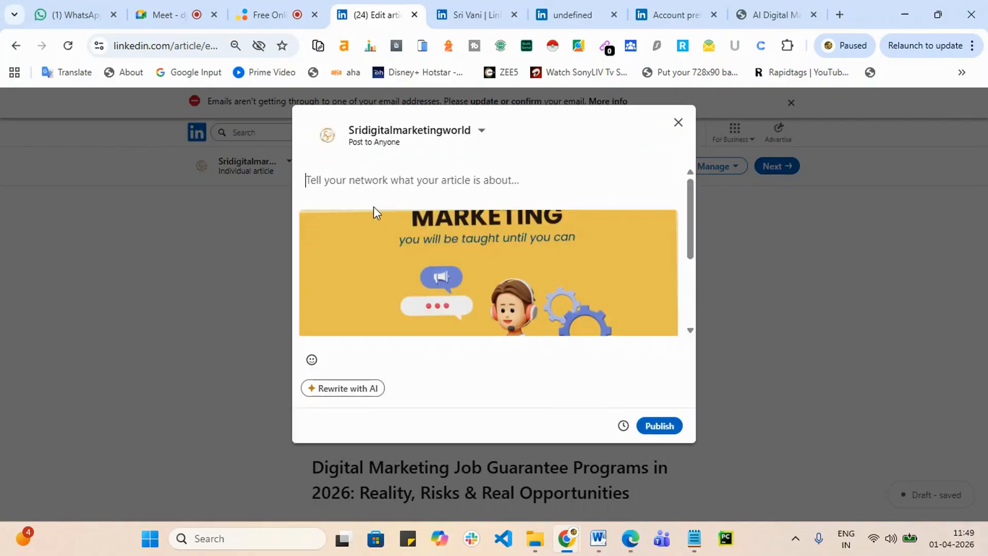
# Step: Copy the two lines of ChatGPT-generated hashtags from the Edge window
pyautogui.click(631, 540)
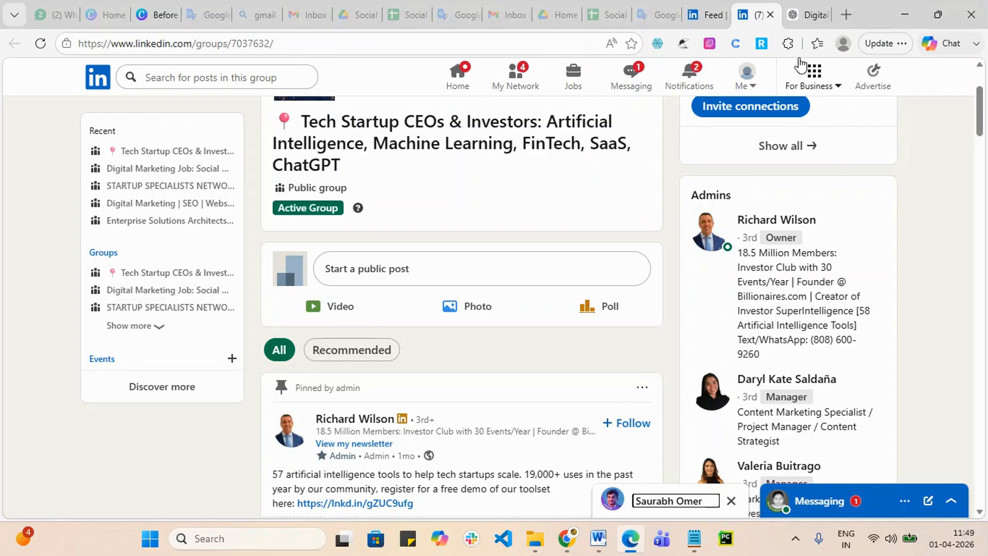
pyautogui.click(807, 14)
pyautogui.scroll(-1, 401, 295)
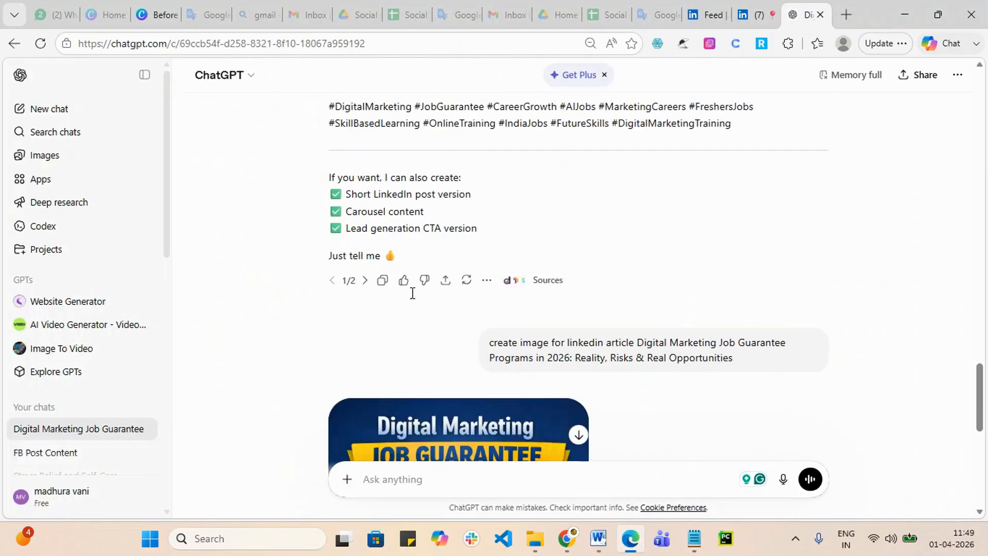
pyautogui.scroll(3, 410, 289)
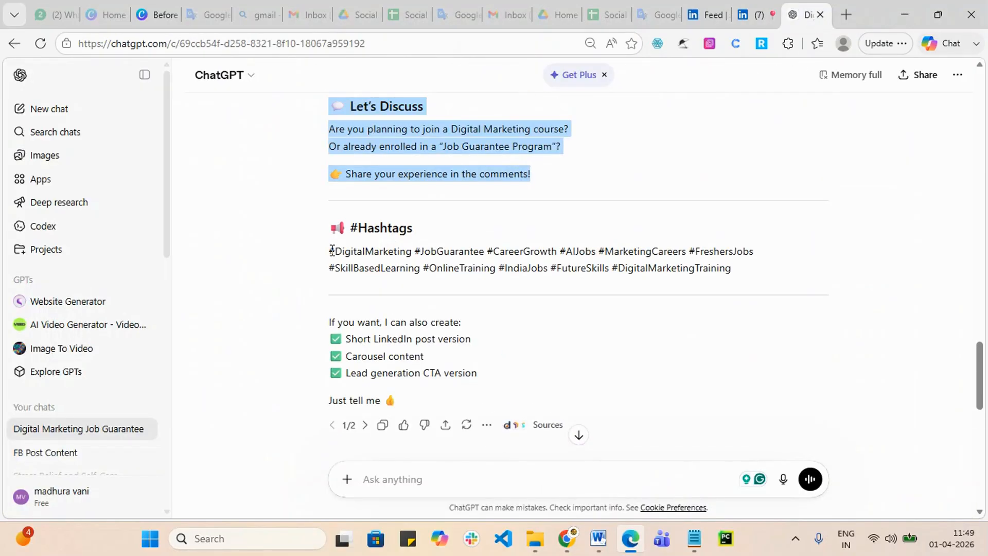
pyautogui.moveTo(331, 251); pyautogui.dragTo(782, 283)
pyautogui.hotkey('ctrl', 'c')
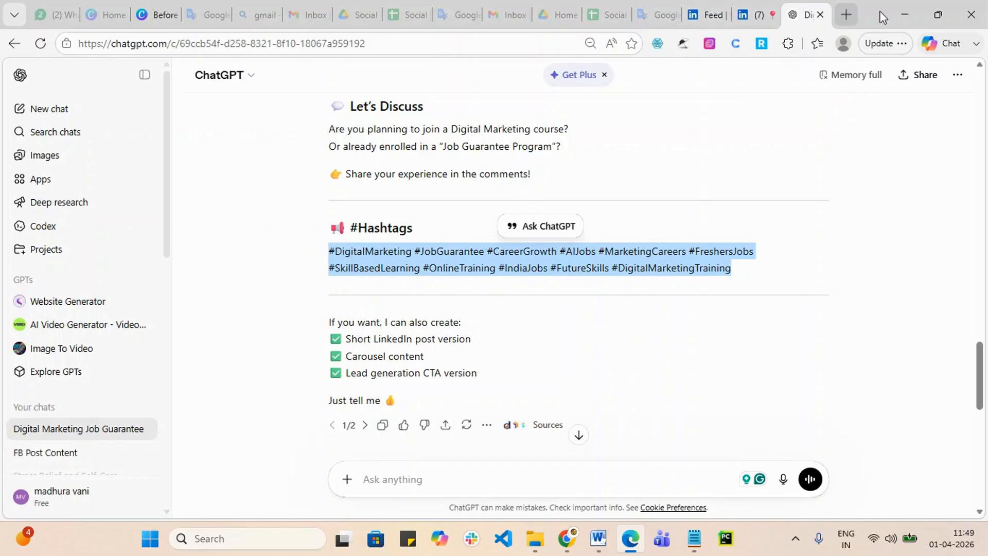
# Step: Paste the hashtags into the share caption and publish the article
pyautogui.click(905, 14)
pyautogui.hotkey('ctrl', 'v')
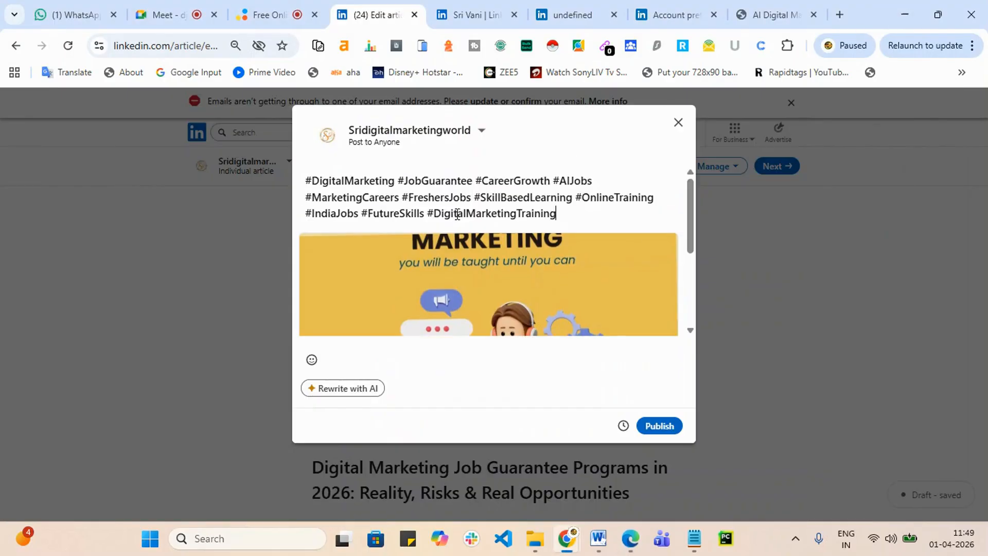
pyautogui.click(669, 426)
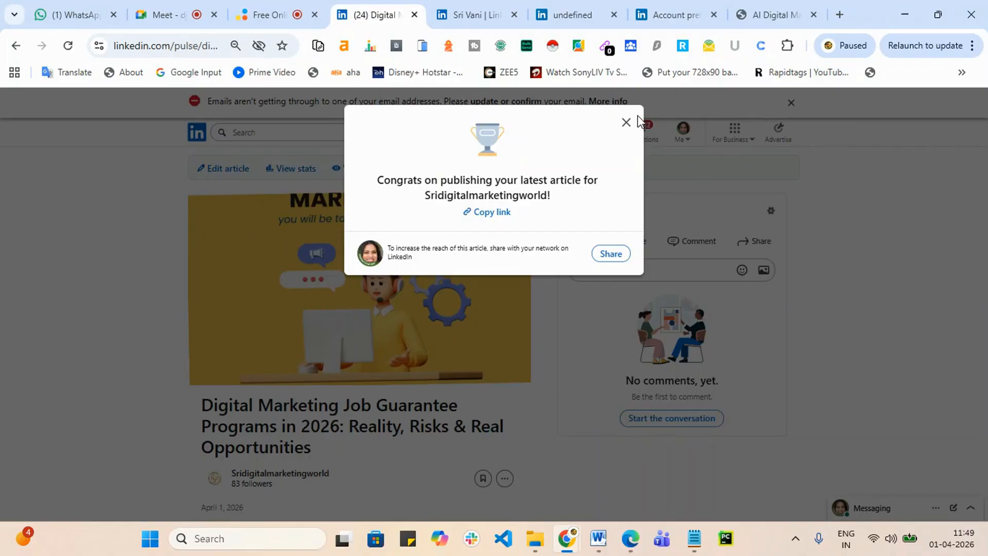
# Step: Copy the published article's link and load it in a new incognito window
pyautogui.click(493, 213)
pyautogui.click(972, 46)
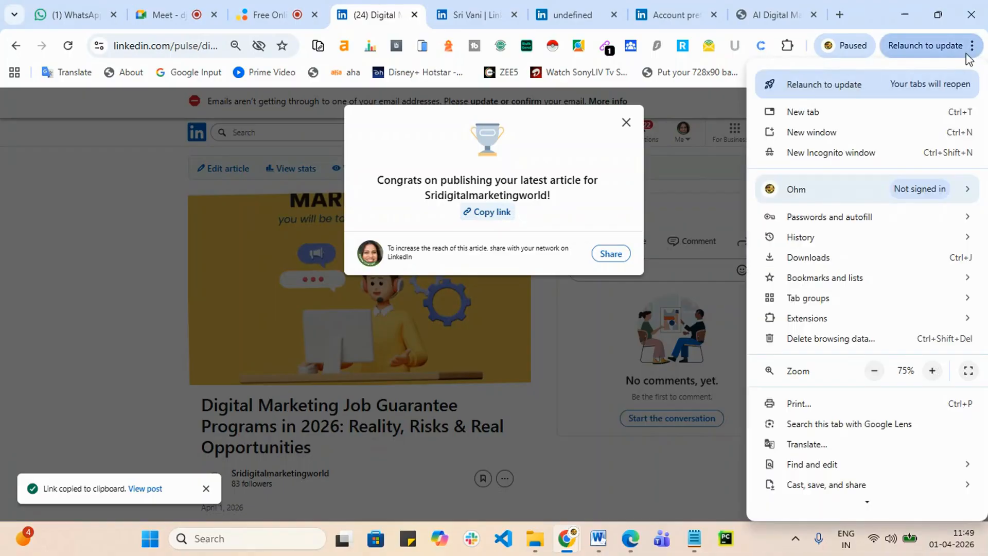
pyautogui.click(835, 153)
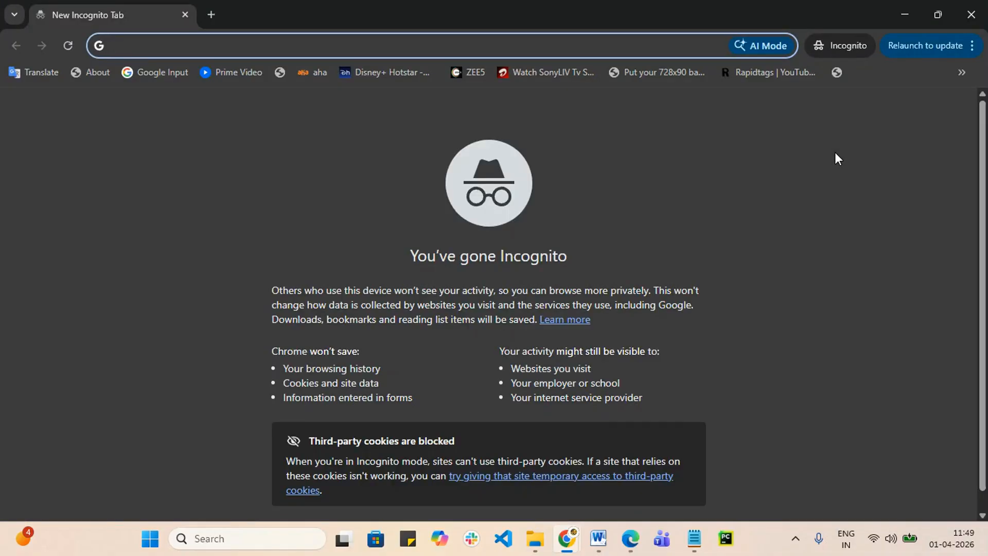
pyautogui.hotkey('ctrl', 'v')
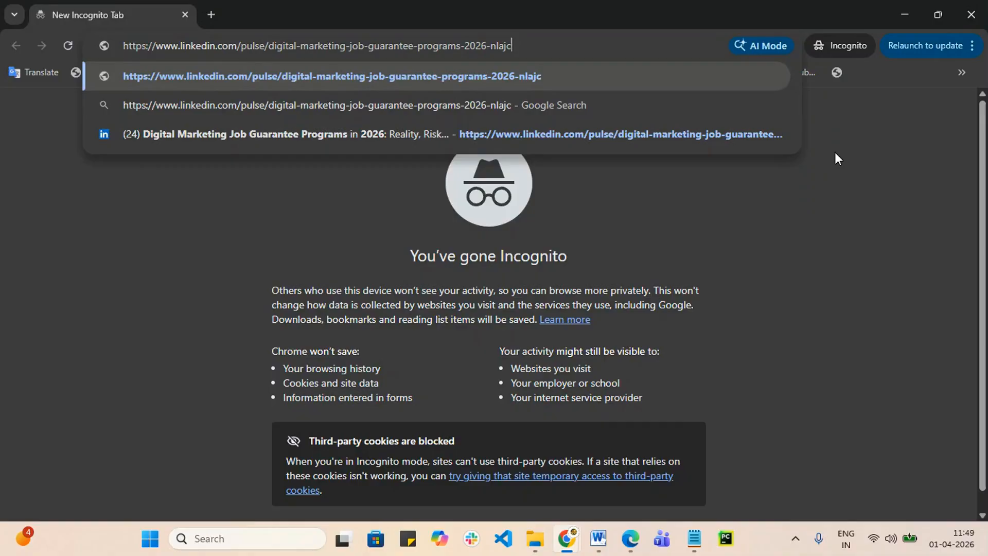
pyautogui.press('Return')
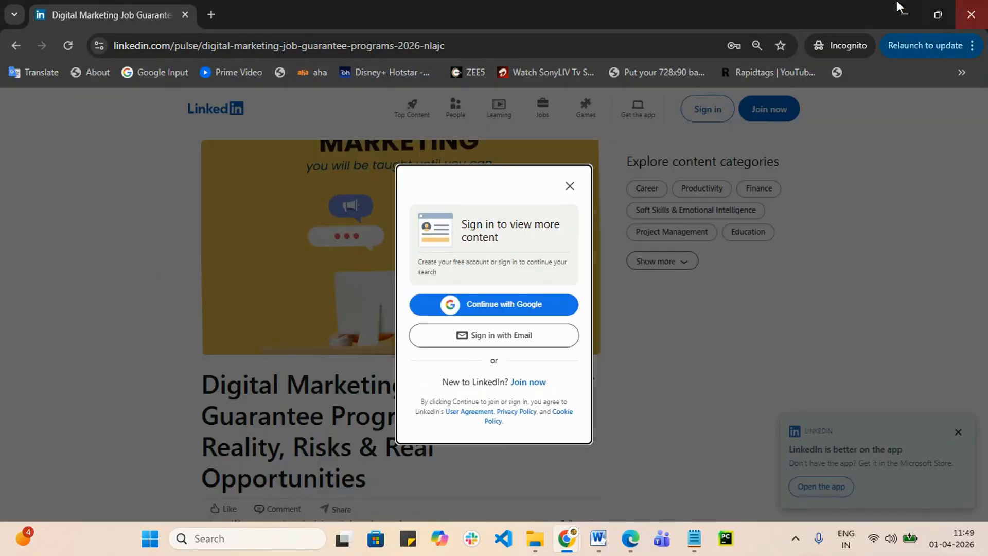
# Step: Dismiss the sign-in prompt, check the public article, then close the congratulations dialog
pyautogui.click(570, 186)
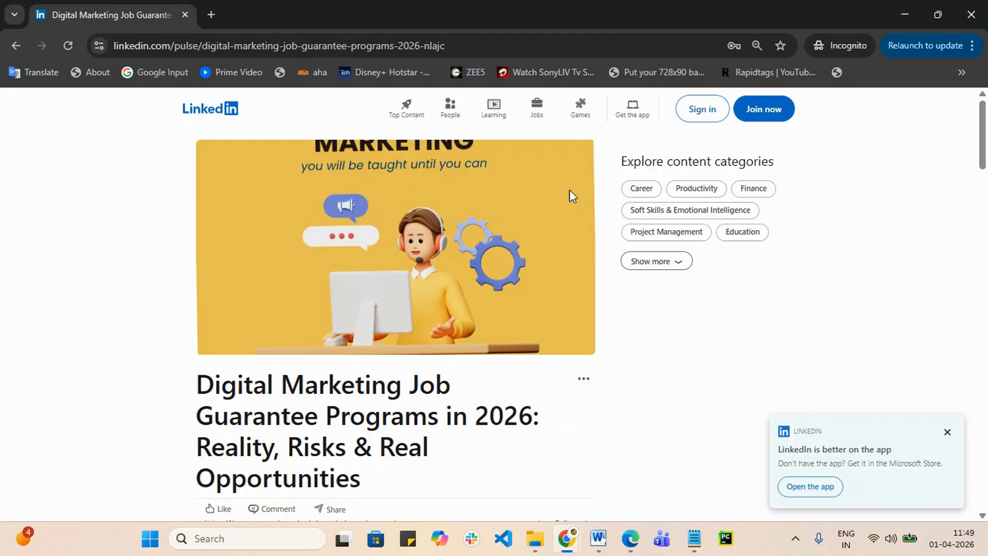
pyautogui.scroll(-20, 361, 511)
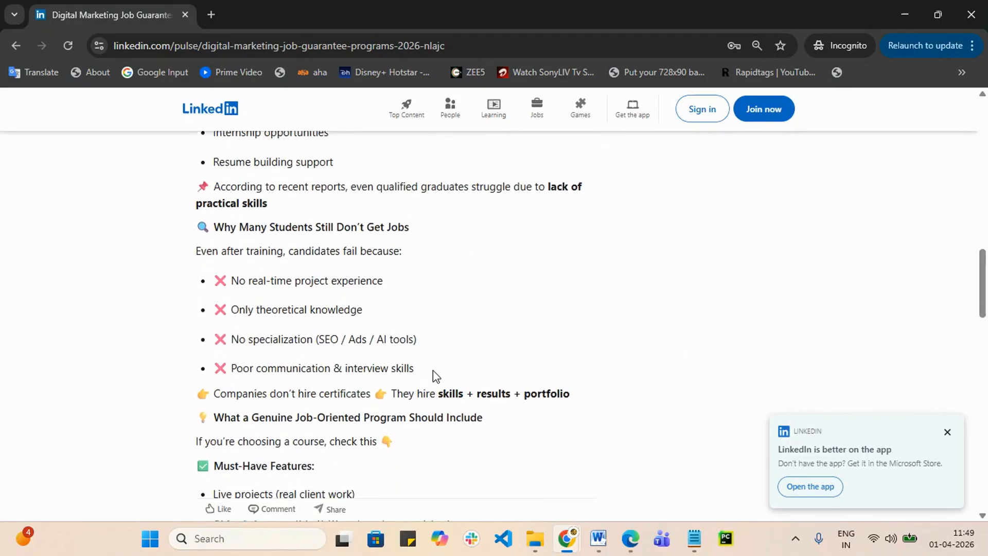
pyautogui.scroll(20, 418, 368)
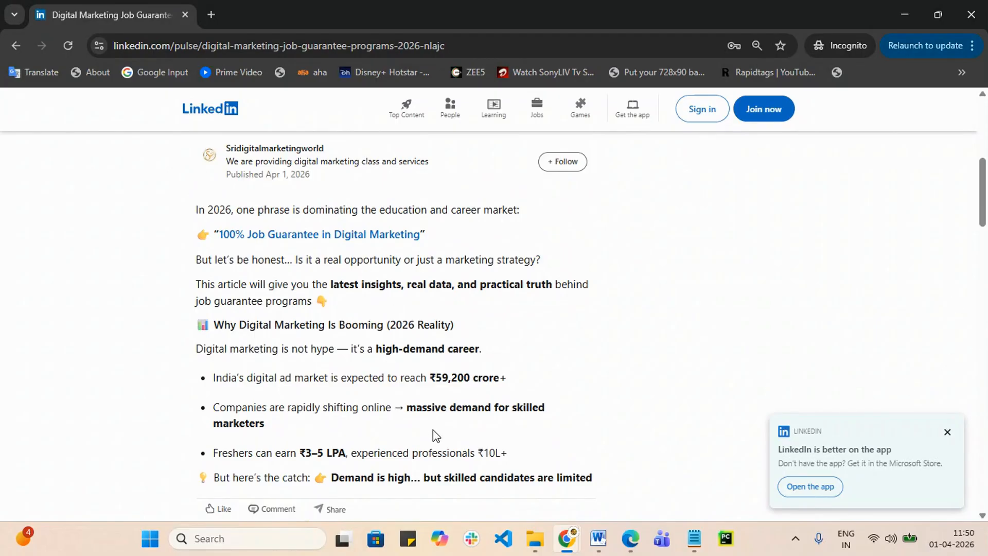
pyautogui.click(906, 17)
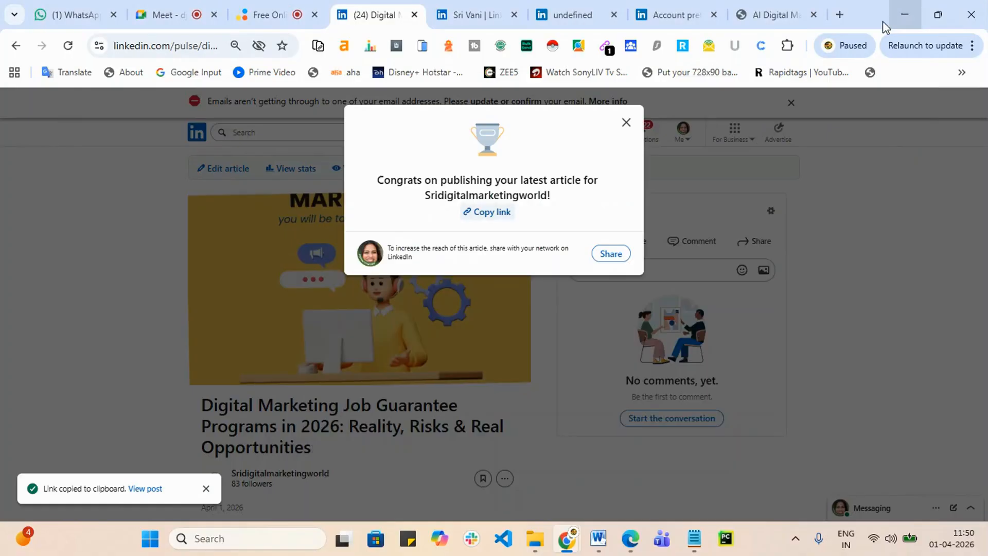
pyautogui.click(626, 124)
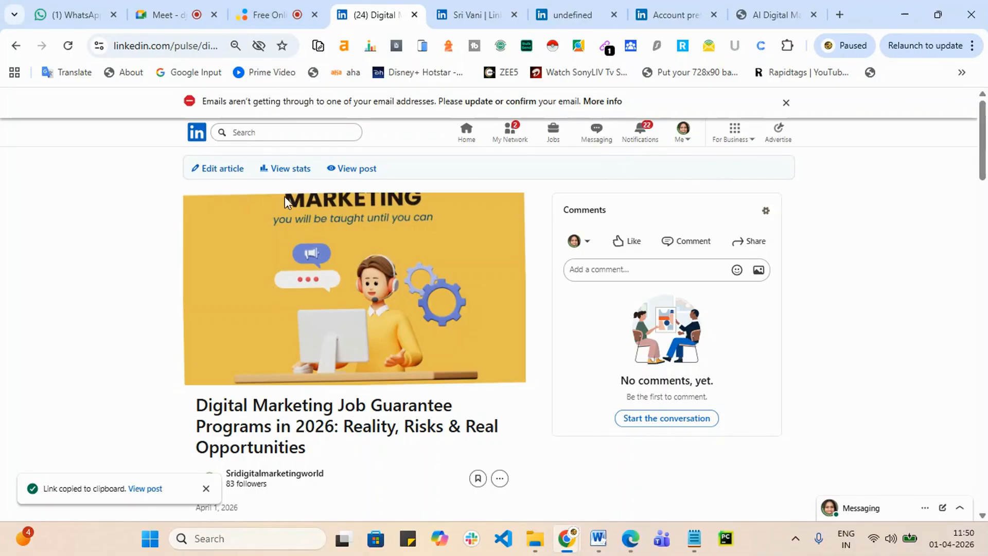
# Step: Check the article's stats (2 views), then go back and open its feed post
pyautogui.click(291, 169)
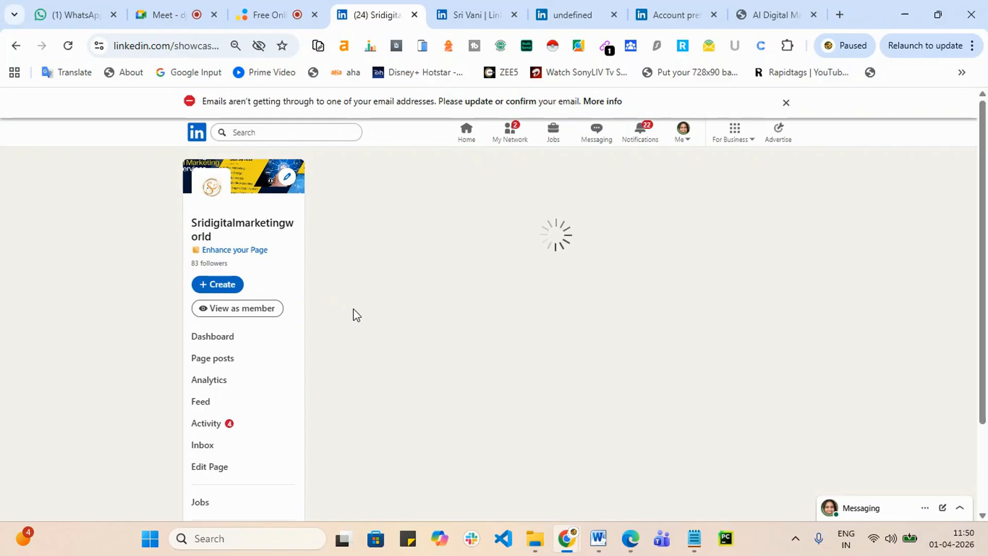
pyautogui.scroll(-2, 453, 309)
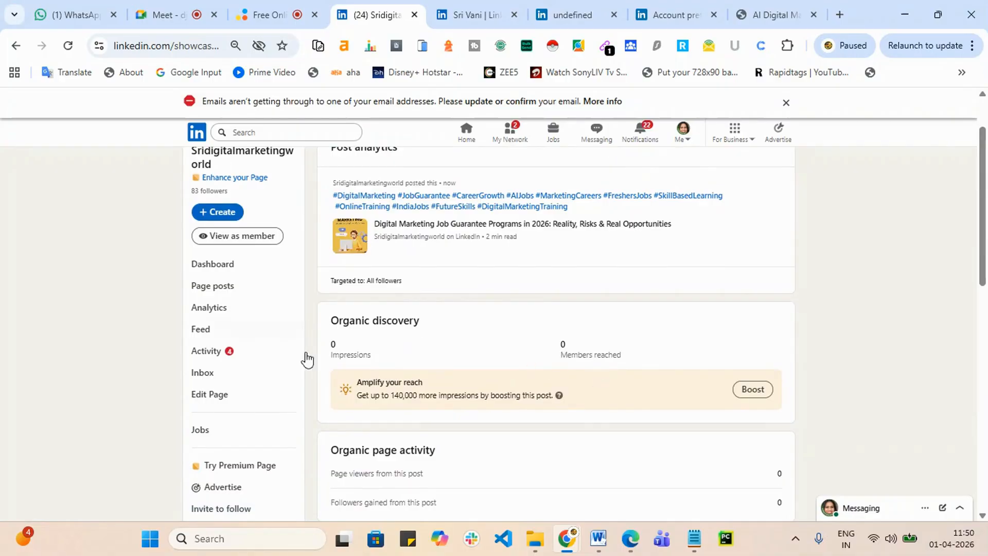
pyautogui.scroll(-5, 629, 360)
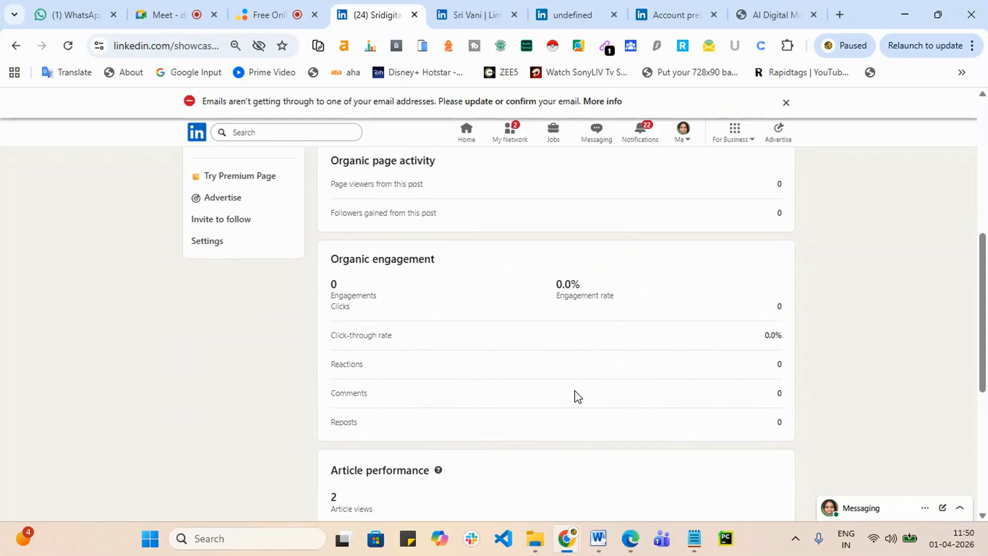
pyautogui.scroll(-3, 574, 396)
pyautogui.scroll(-3, 575, 396)
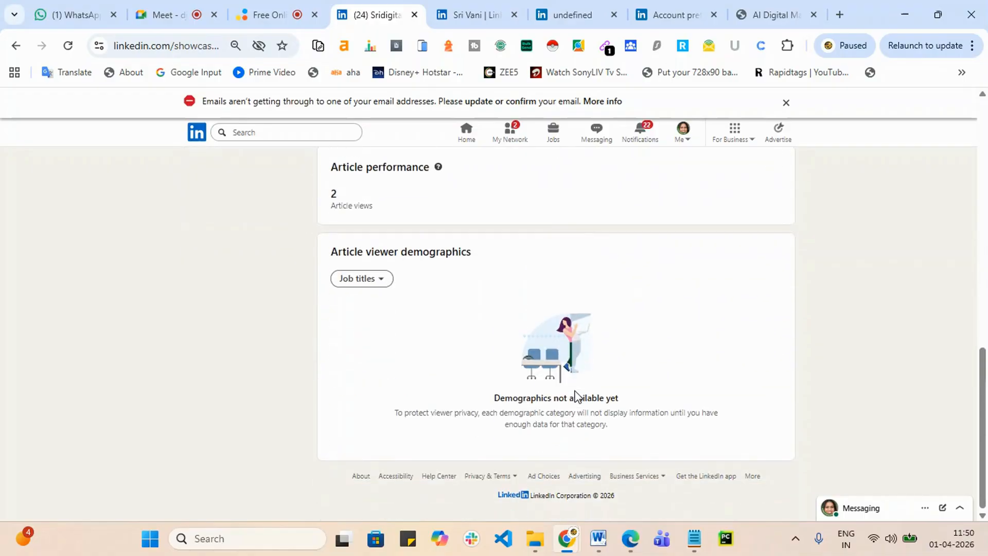
pyautogui.scroll(3, 575, 396)
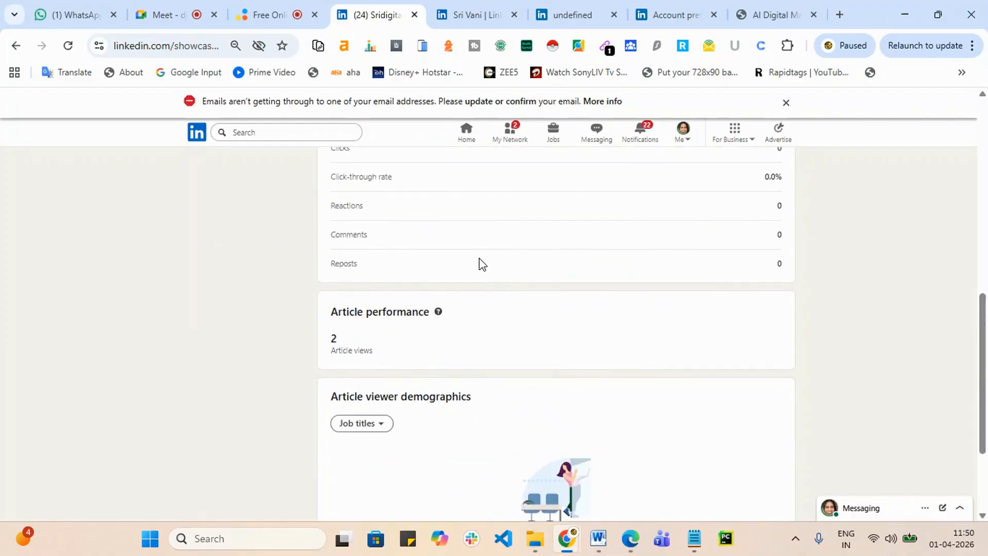
pyautogui.scroll(8, 476, 263)
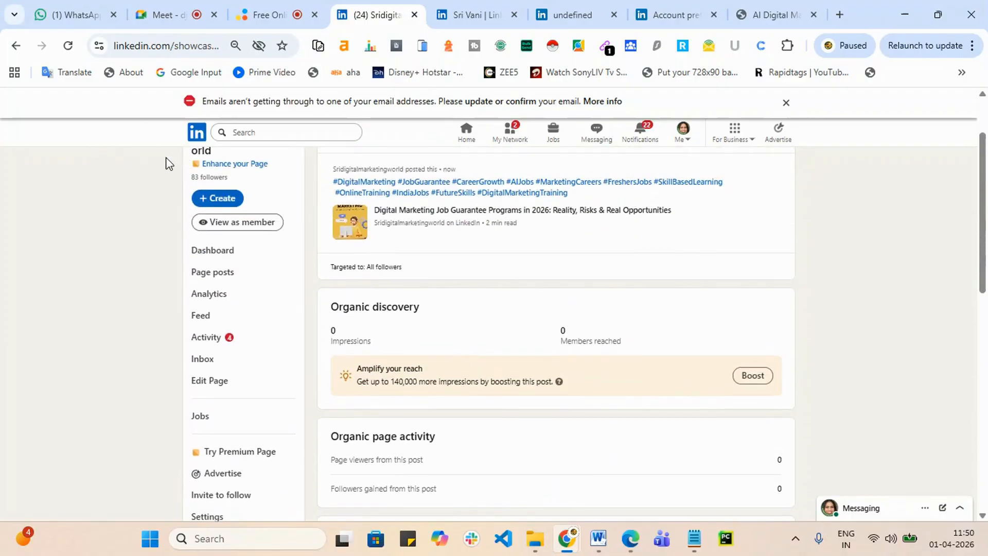
pyautogui.click(16, 47)
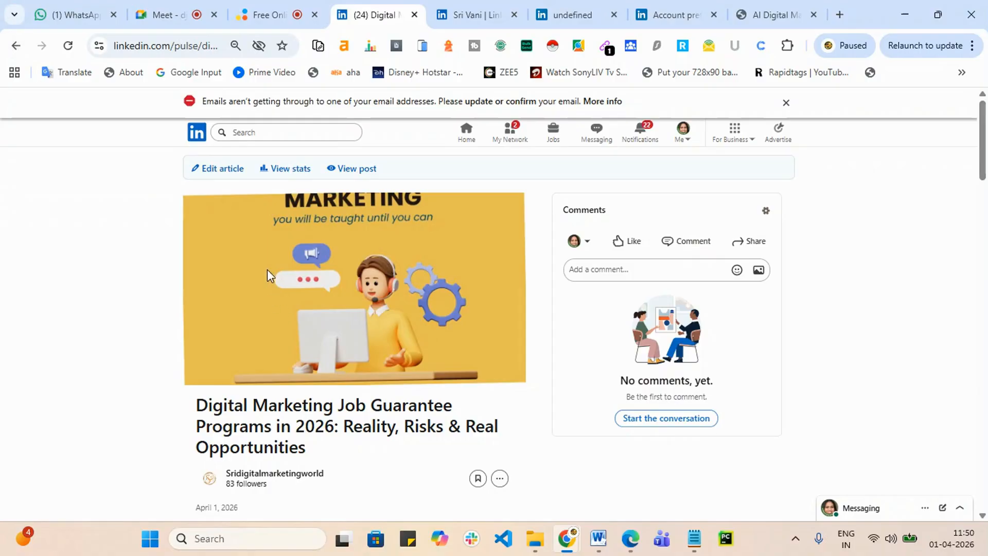
pyautogui.click(374, 180)
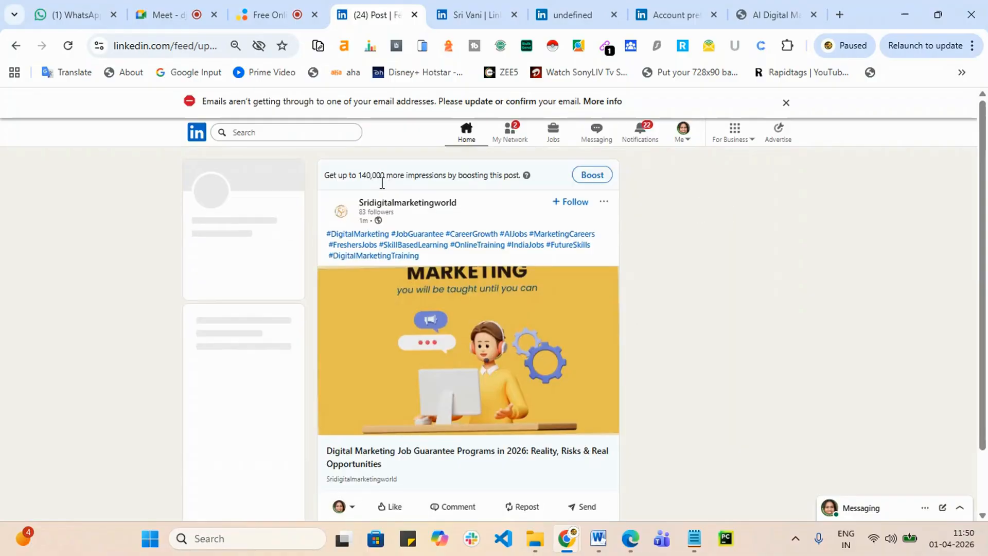
pyautogui.scroll(-3, 413, 334)
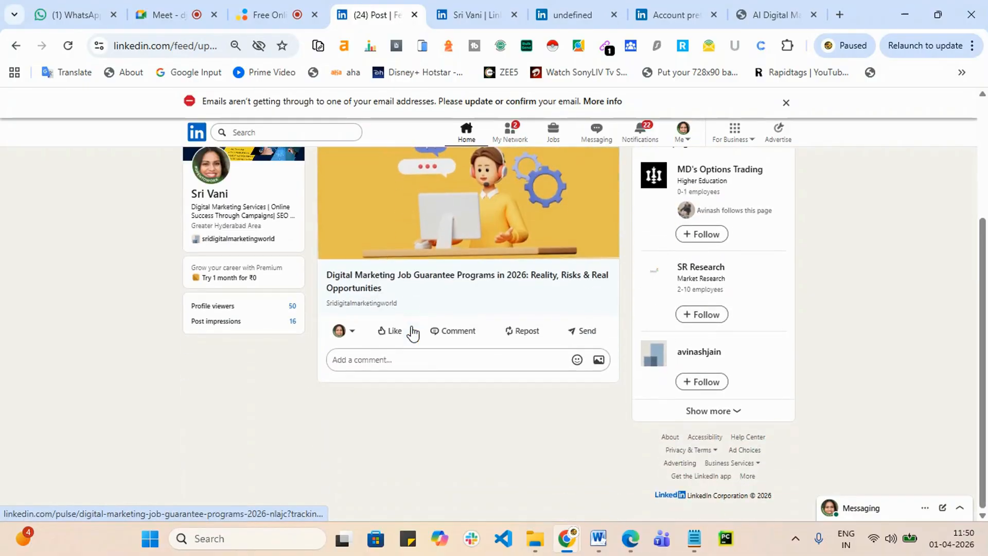
pyautogui.scroll(3, 416, 329)
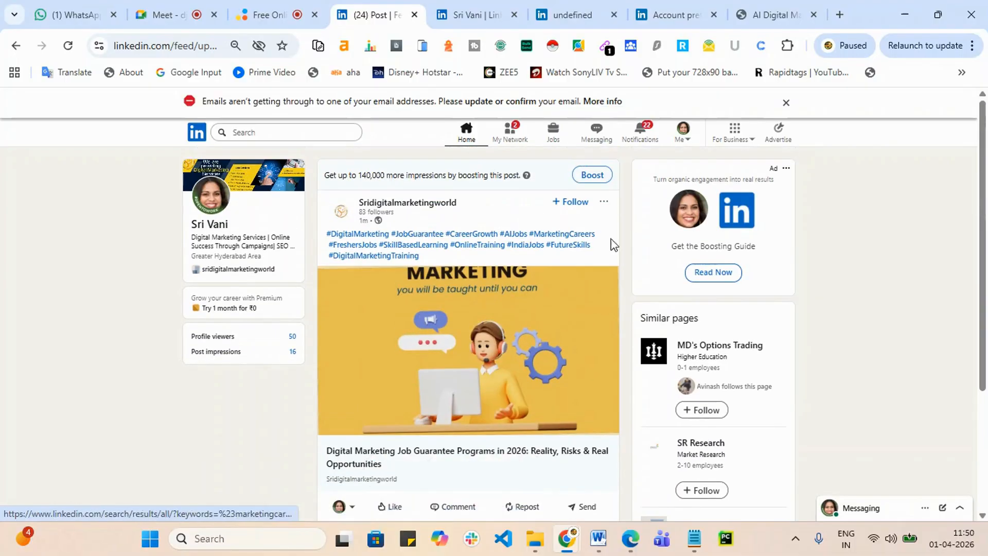
pyautogui.click(604, 202)
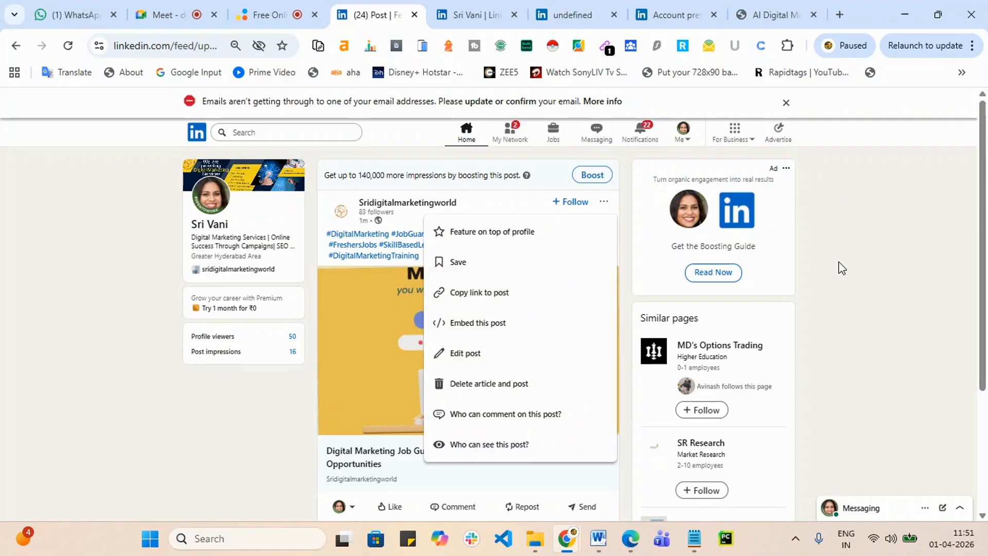
pyautogui.click(840, 263)
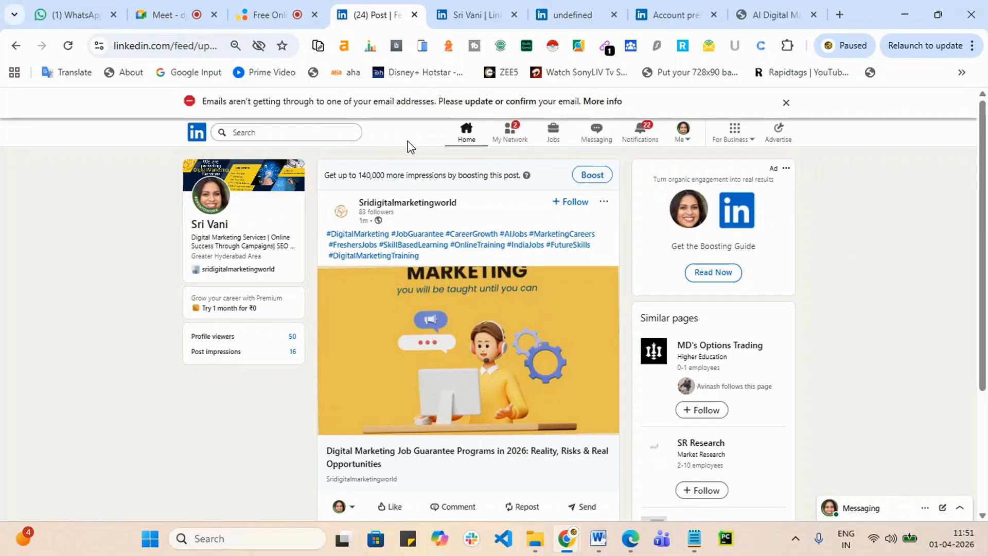
pyautogui.click(283, 132)
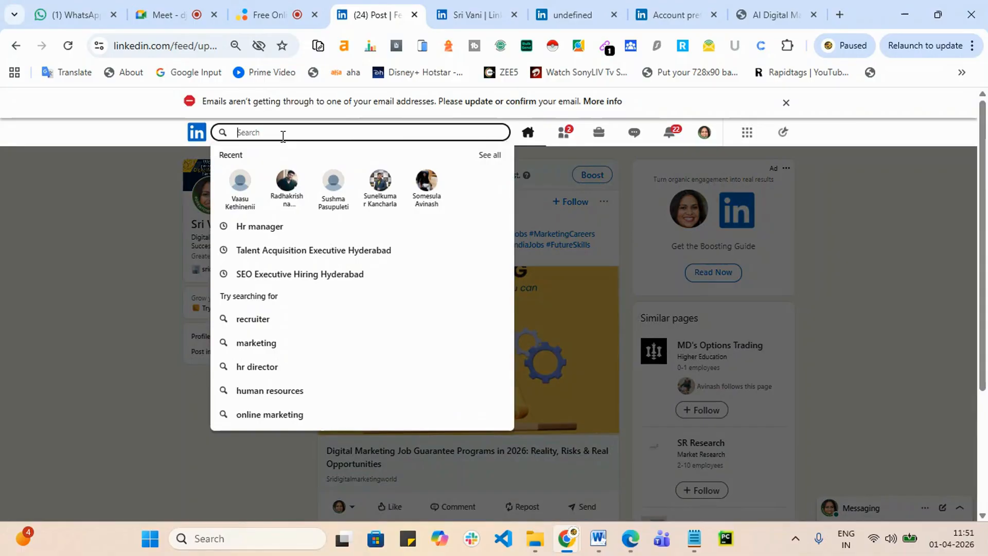
# Step: Search LinkedIn for 'digital marketing training' and filter the results to Groups
pyautogui.write('digitAL')
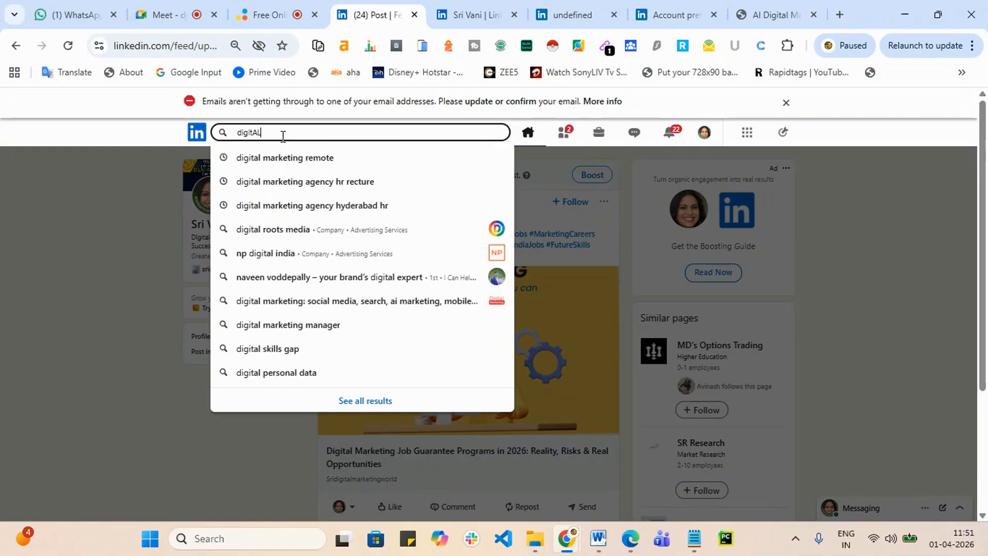
pyautogui.press('BackSpace')
pyautogui.write('l m')
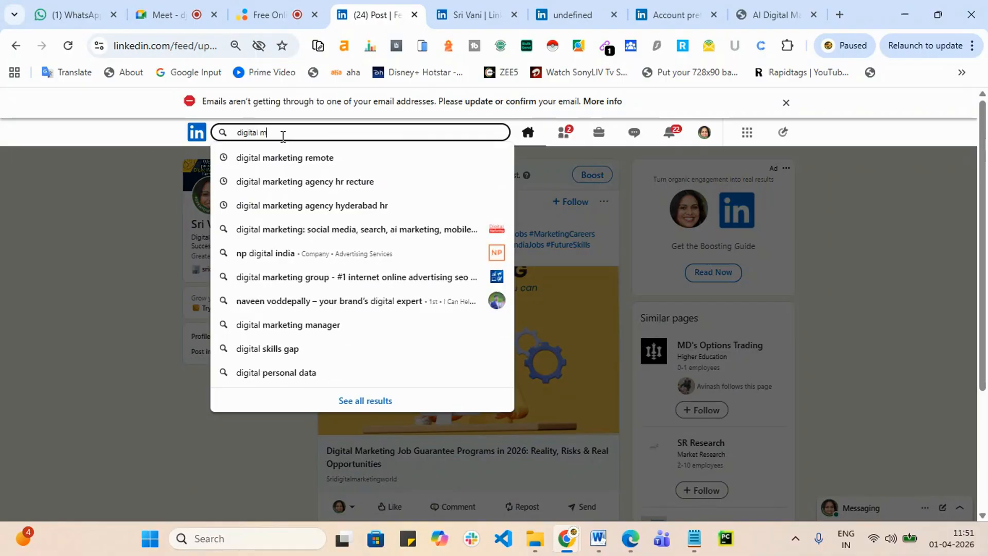
pyautogui.write('arketing ')
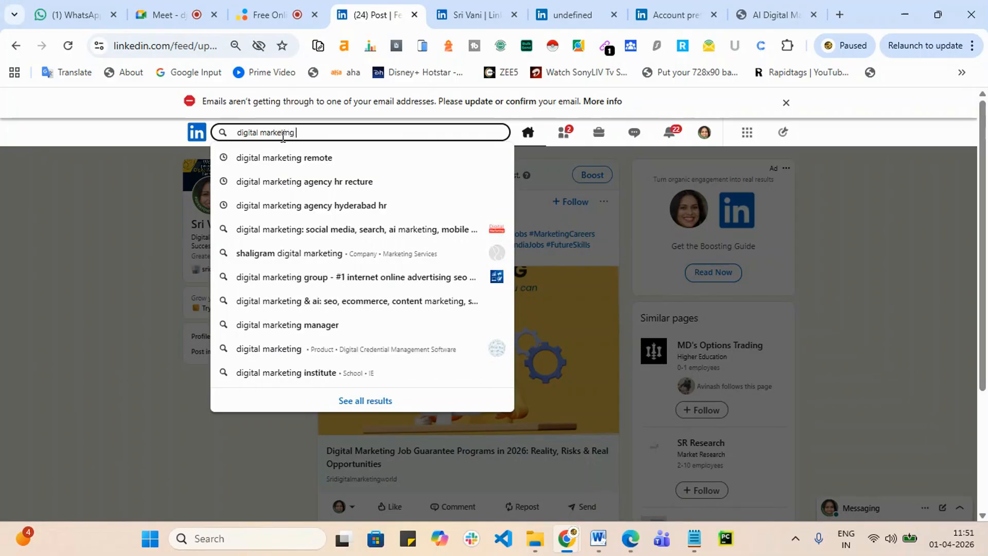
pyautogui.write('training')
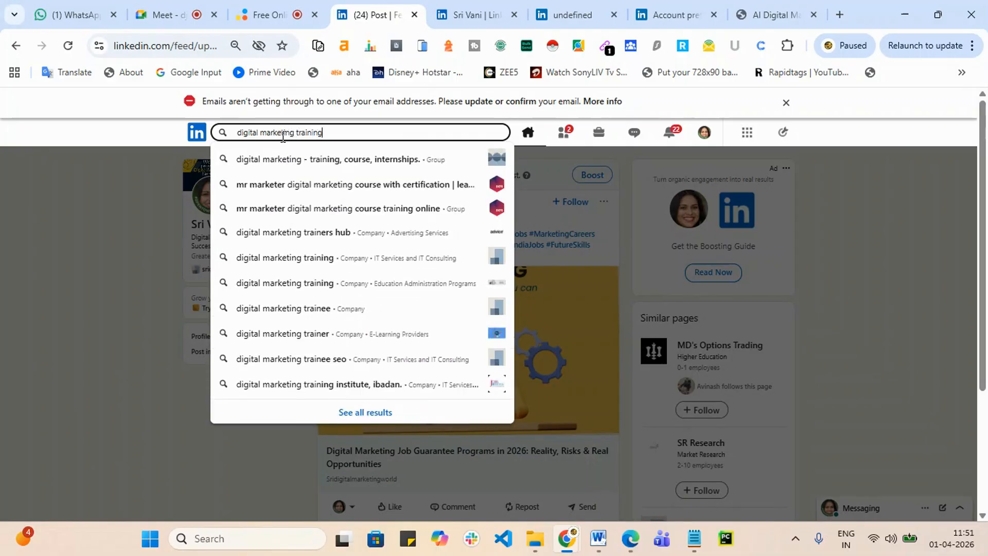
pyautogui.press('Return')
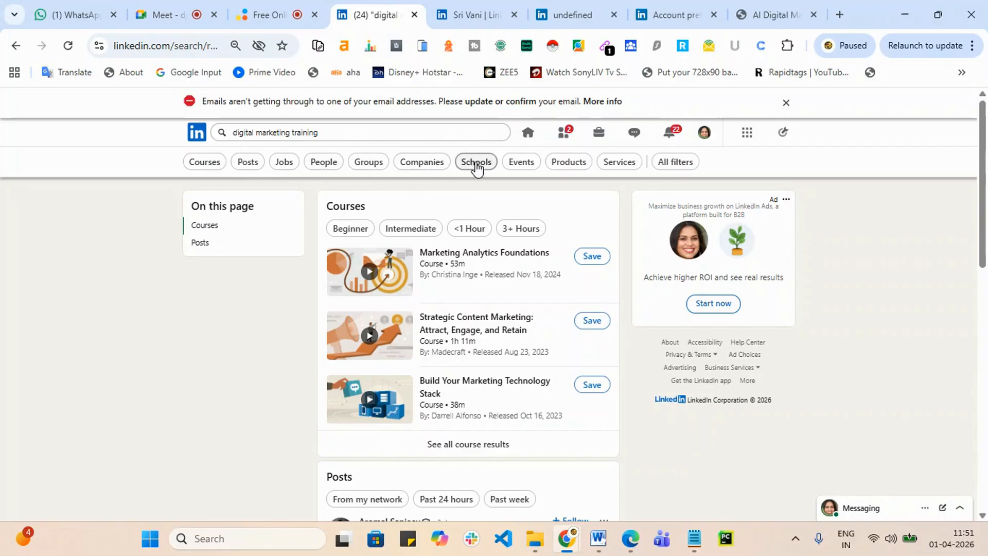
pyautogui.click(369, 163)
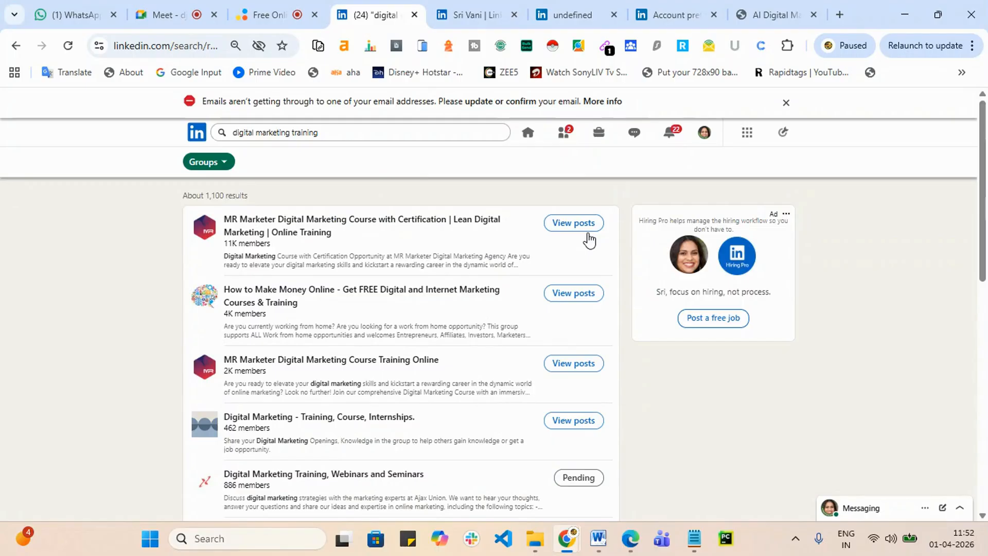
# Step: Join the Kerala internship training and SEM Updates Mentorship Program groups, then open page 2
pyautogui.scroll(-8, 554, 288)
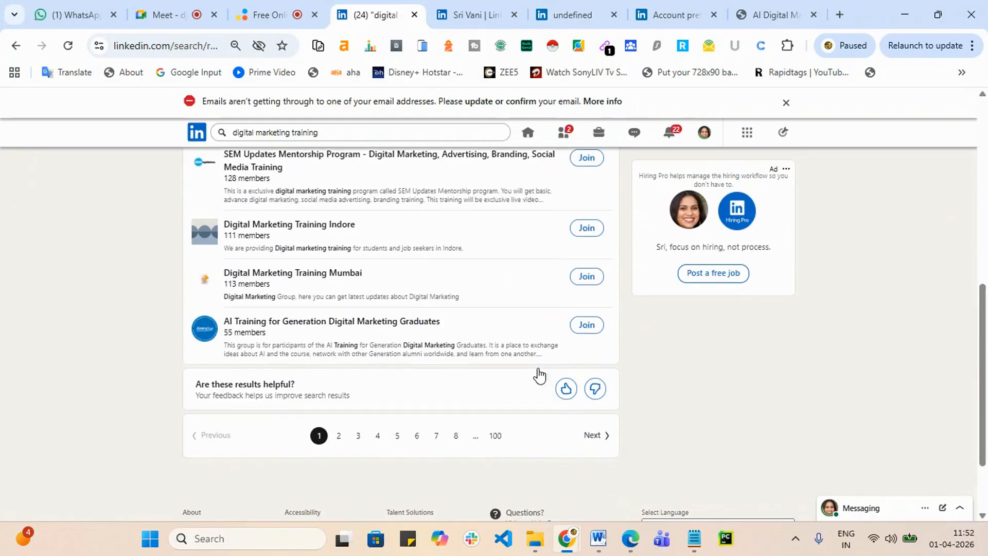
pyautogui.scroll(3, 567, 345)
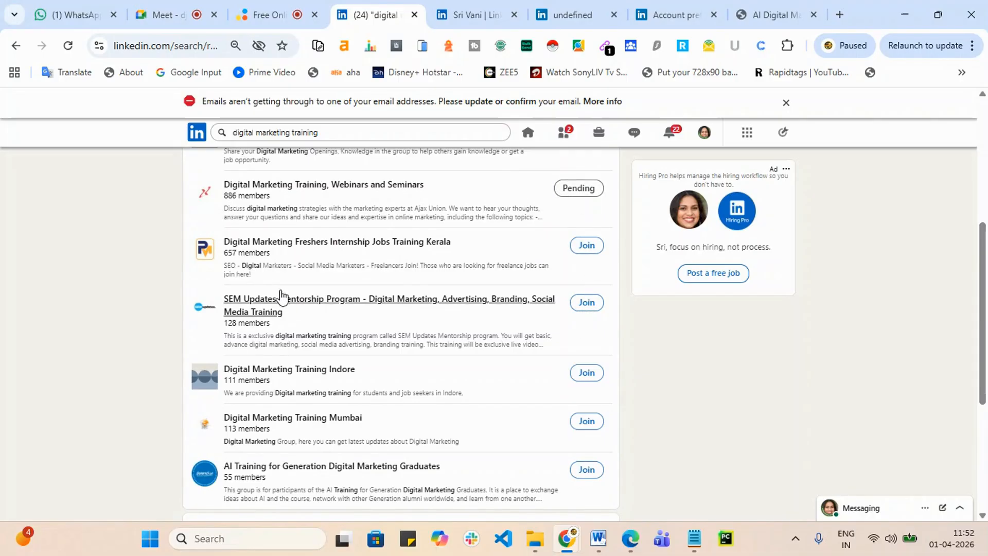
pyautogui.click(585, 248)
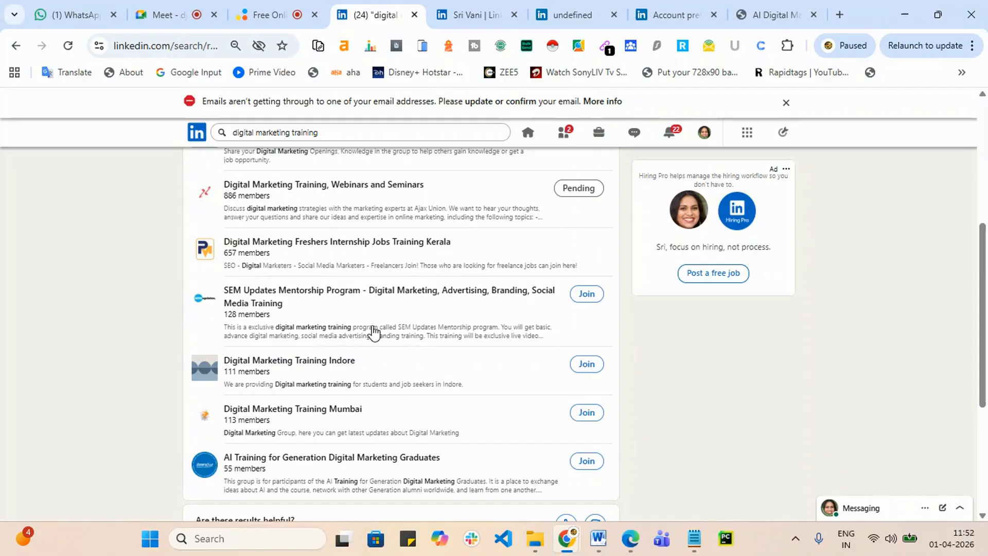
pyautogui.click(583, 304)
pyautogui.scroll(-4, 286, 334)
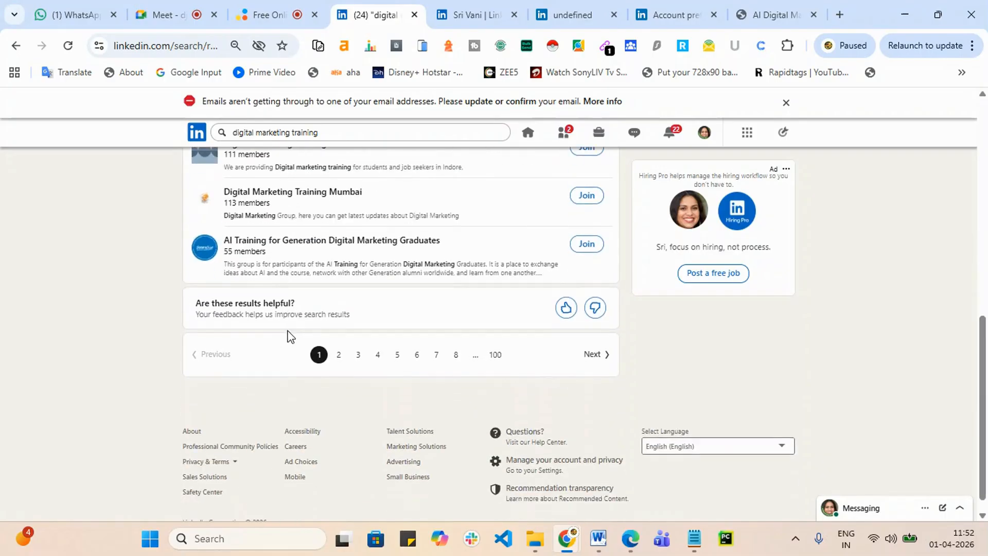
pyautogui.click(339, 355)
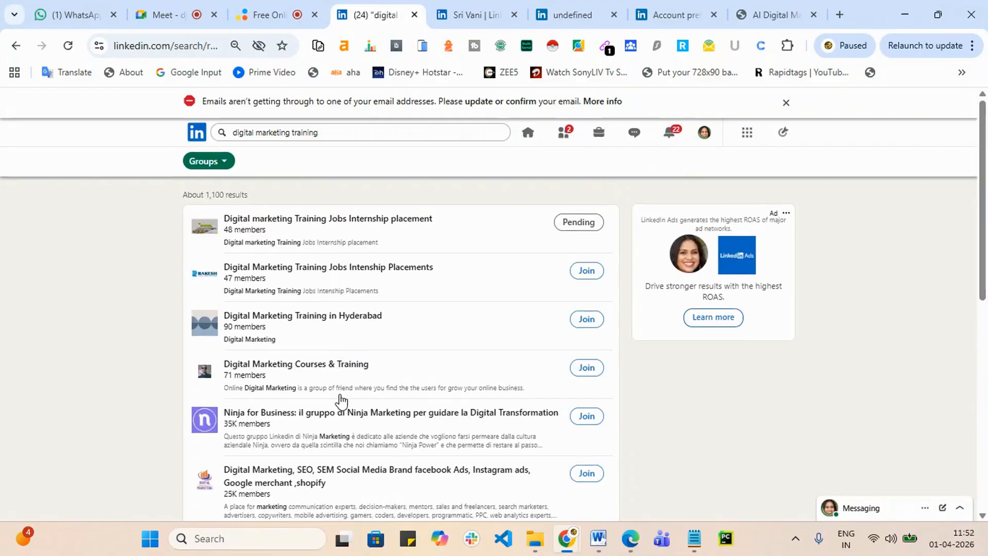
# Step: Join the Digital Marketing, SEO, SEM group and the Hyderabad digital marketing training group
pyautogui.scroll(-1, 340, 401)
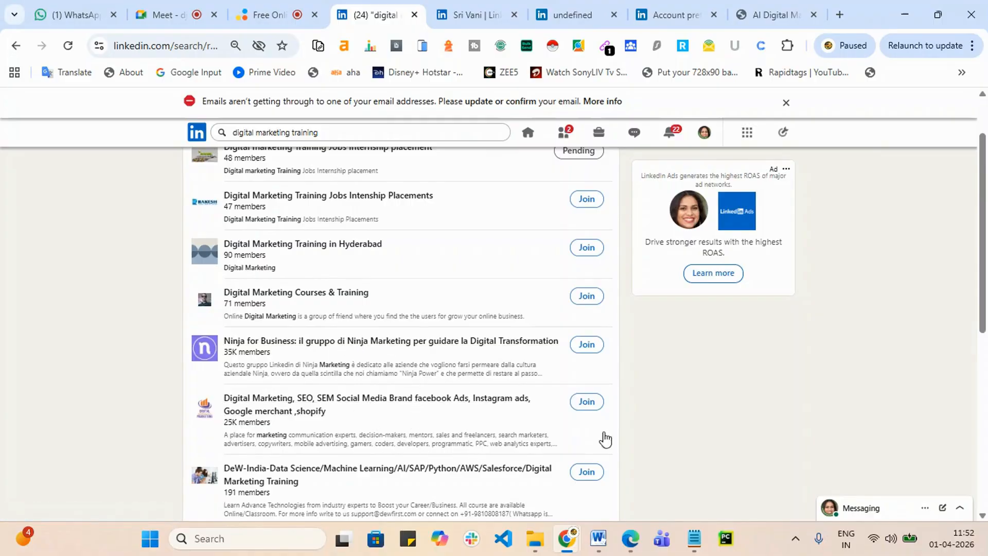
pyautogui.click(585, 404)
pyautogui.scroll(-3, 578, 425)
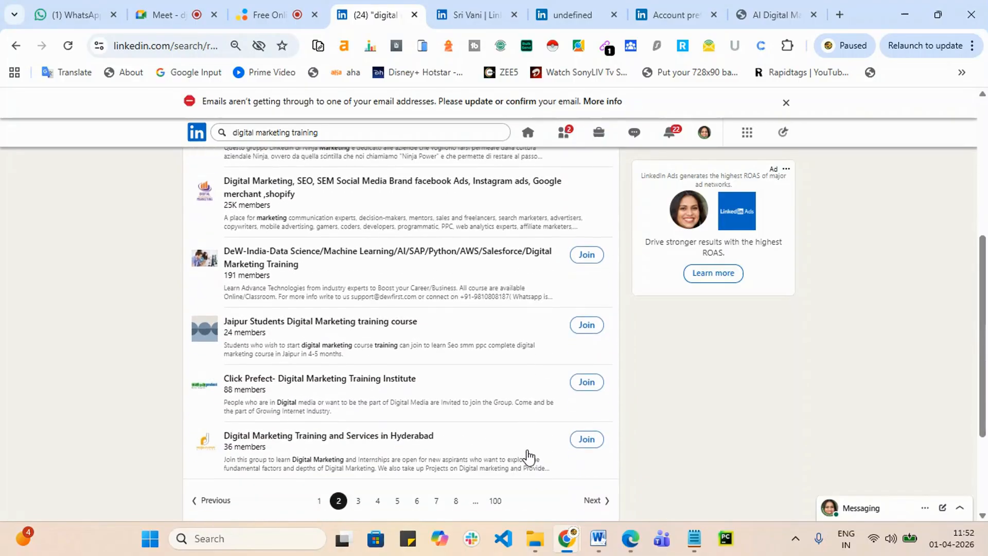
pyautogui.scroll(-3, 528, 456)
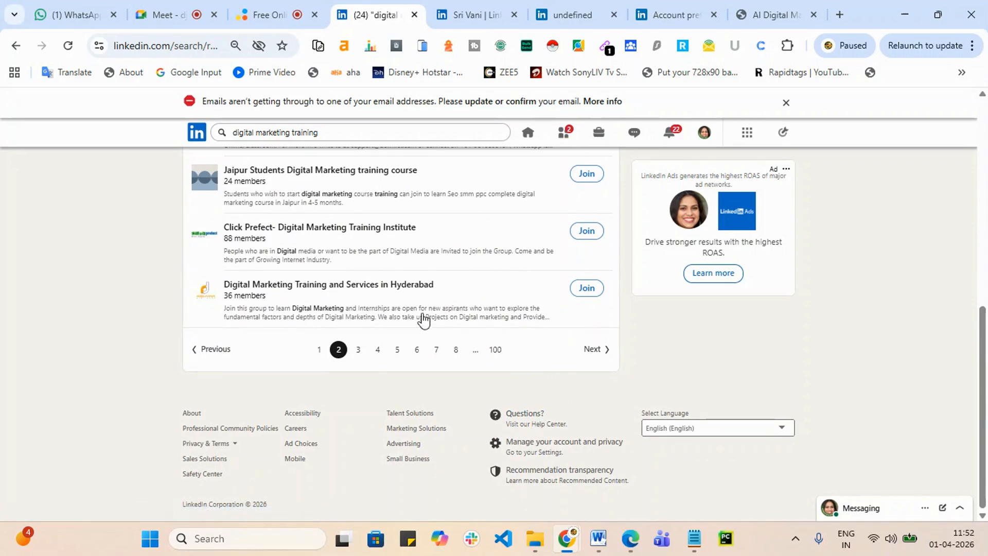
pyautogui.click(587, 287)
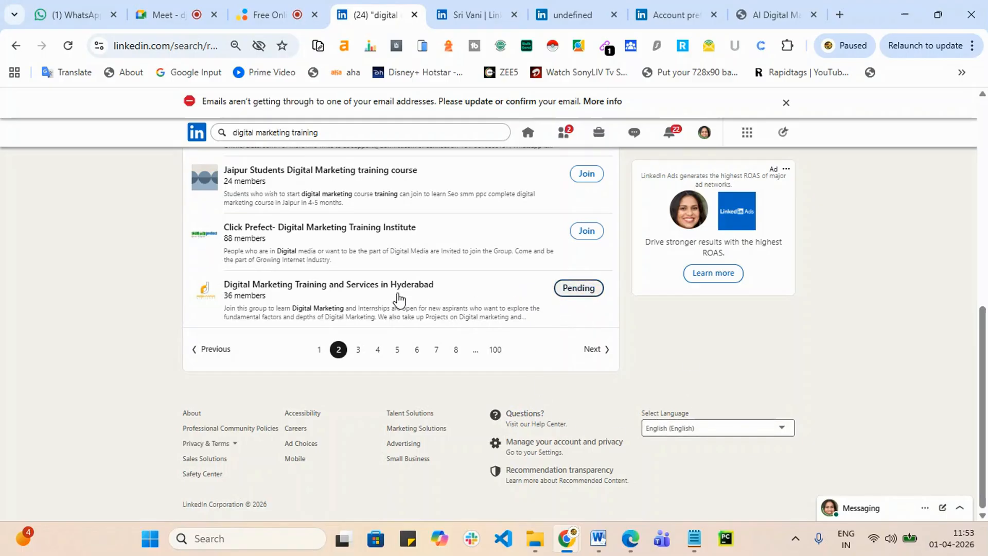
# Step: Open the third page of group results and re-run the digital marketing training search
pyautogui.click(359, 352)
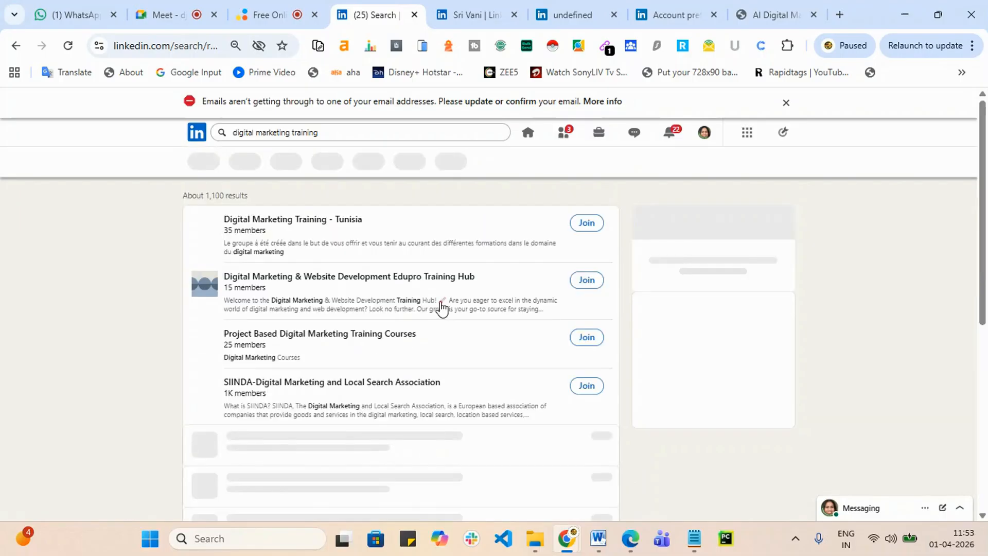
pyautogui.scroll(-4, 460, 381)
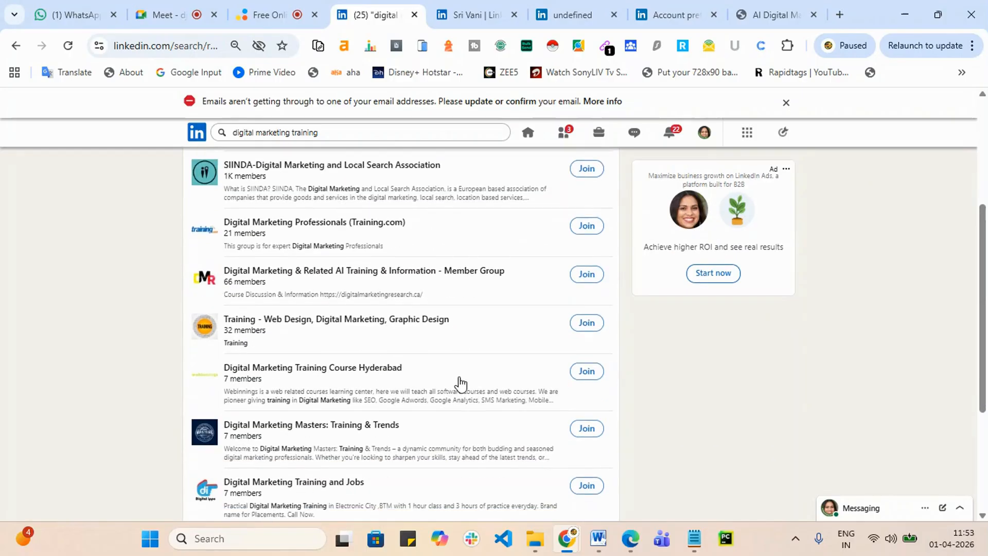
pyautogui.scroll(4, 459, 380)
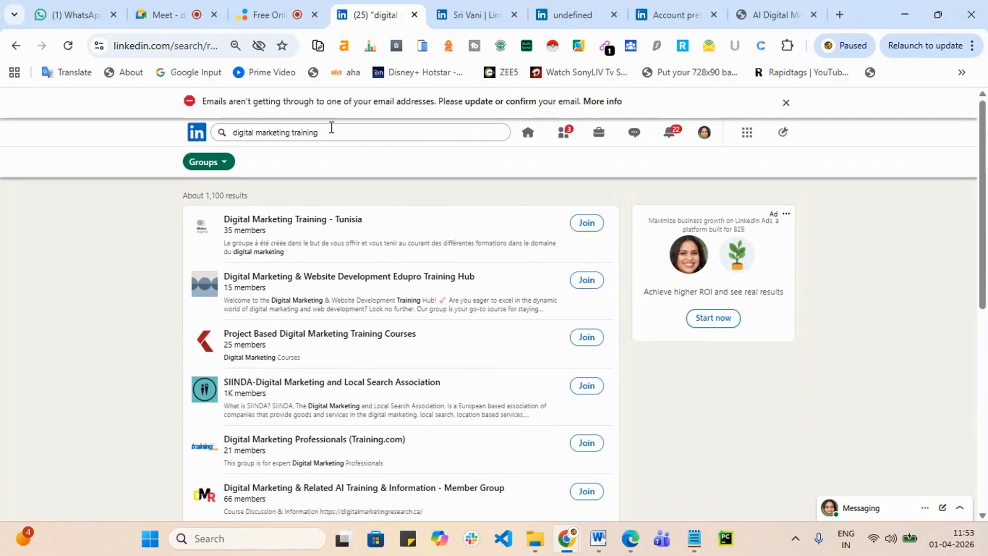
pyautogui.click(331, 127)
pyautogui.press('Return')
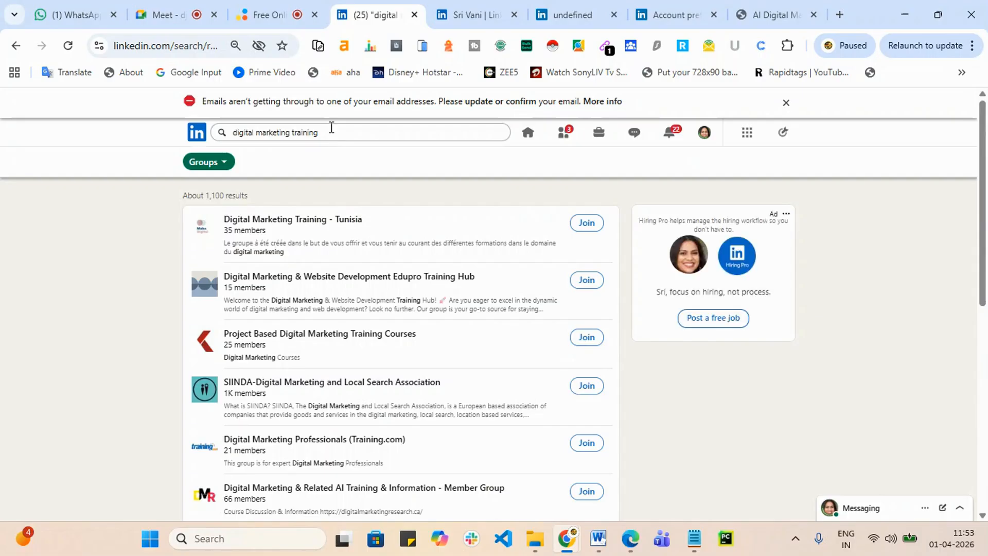
# Step: Clear the old search query, return to the home feed, and open recent searches
pyautogui.click(335, 132)
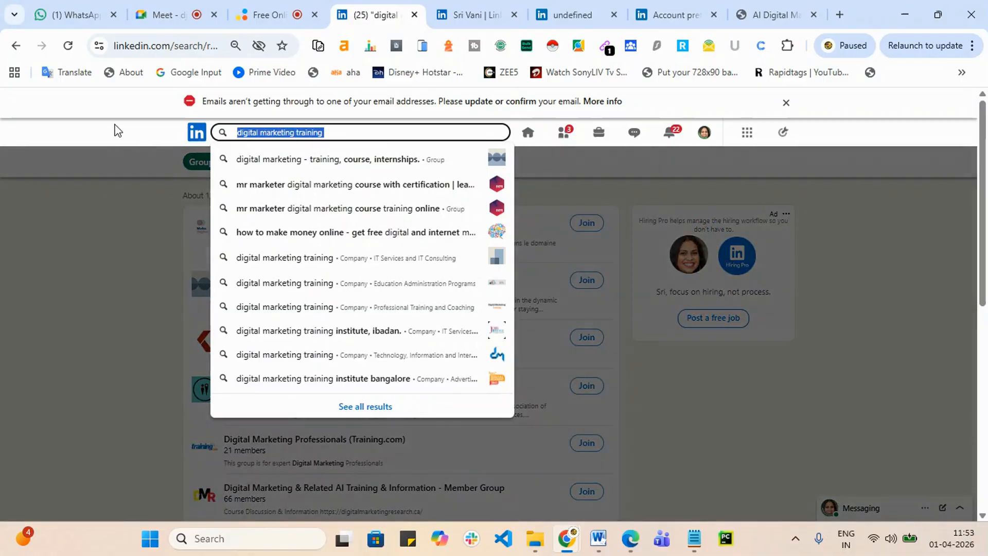
pyautogui.press('BackSpace')
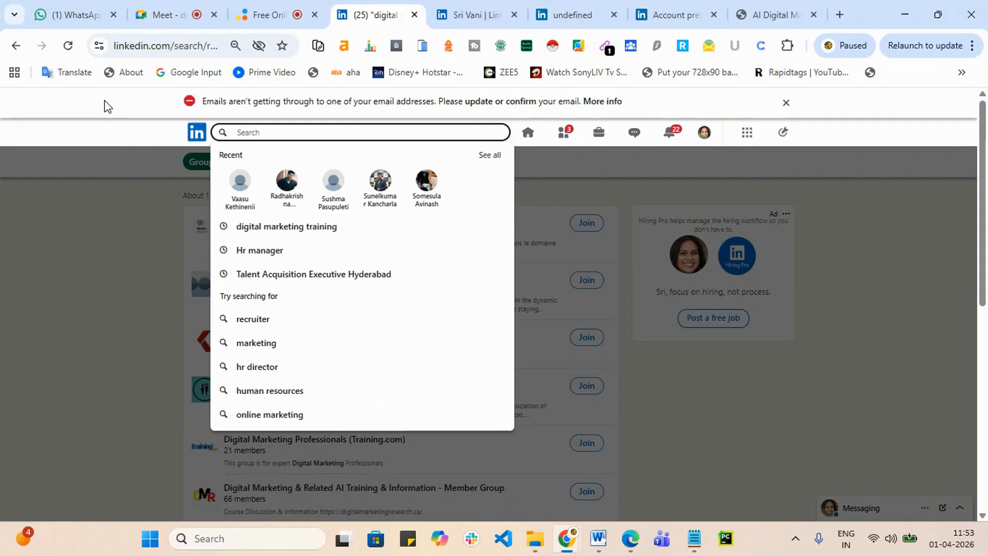
pyautogui.click(700, 358)
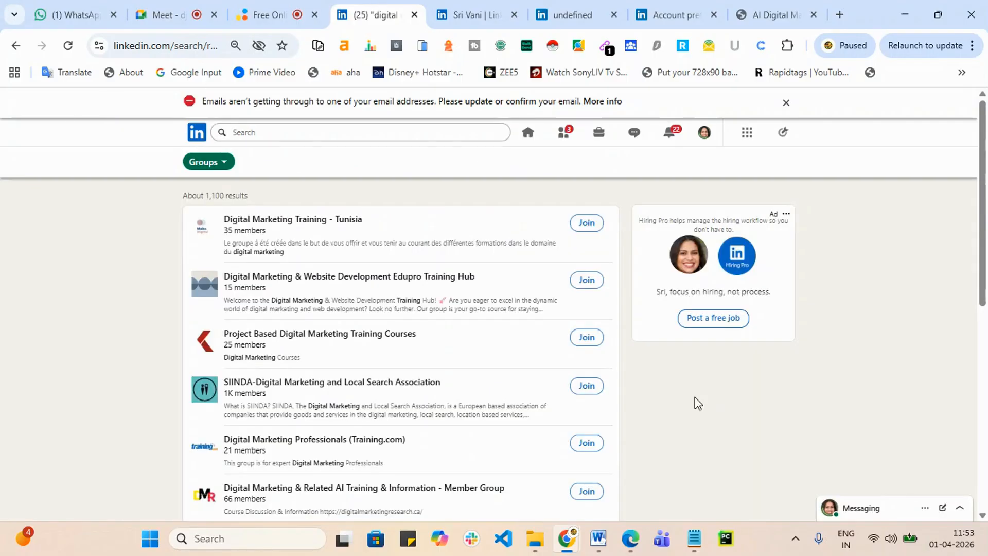
pyautogui.click(528, 136)
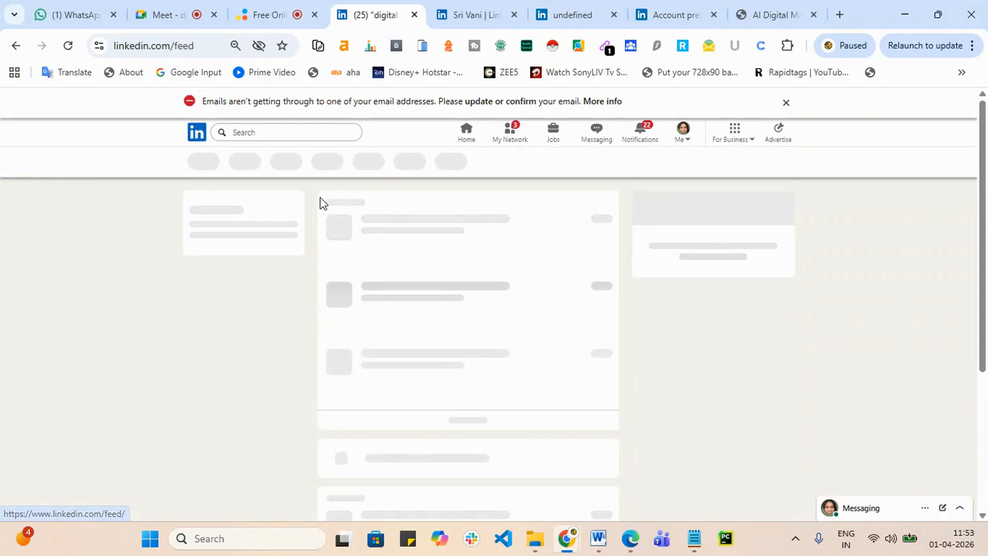
pyautogui.click(274, 132)
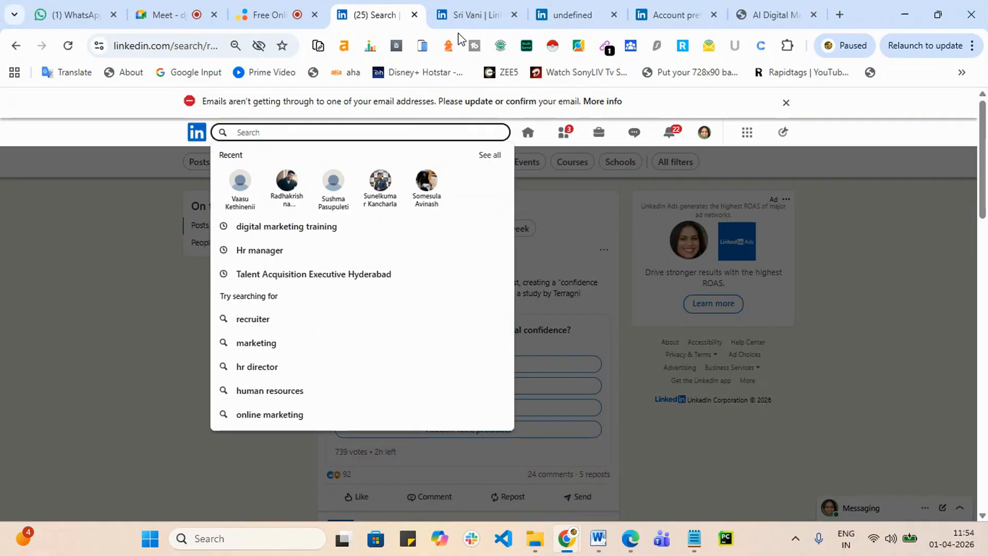
# Step: Search for 'hr manager' via the HR suggestion and highlight Talent Acquisition in the first headline
pyautogui.moveTo(465, 33)
pyautogui.write('HR')
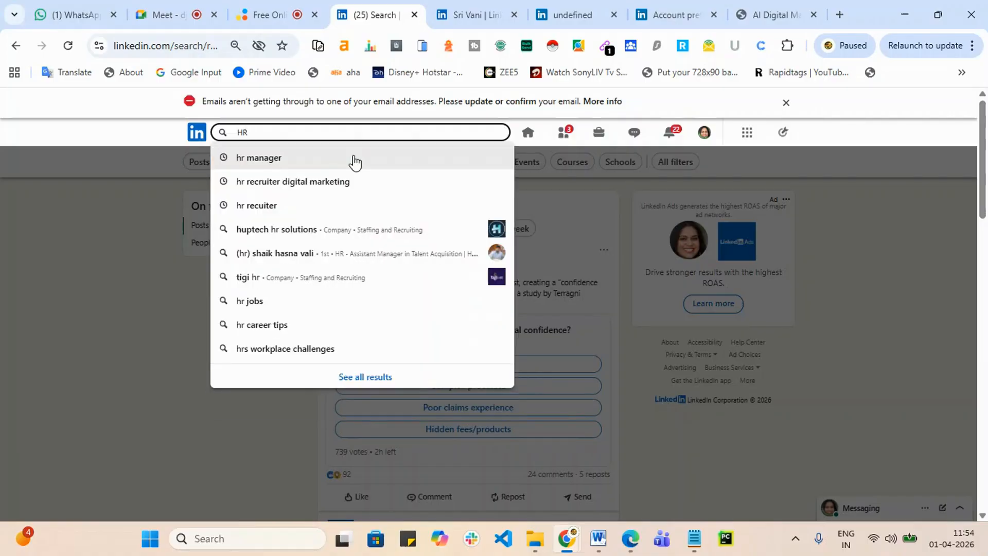
pyautogui.click(333, 162)
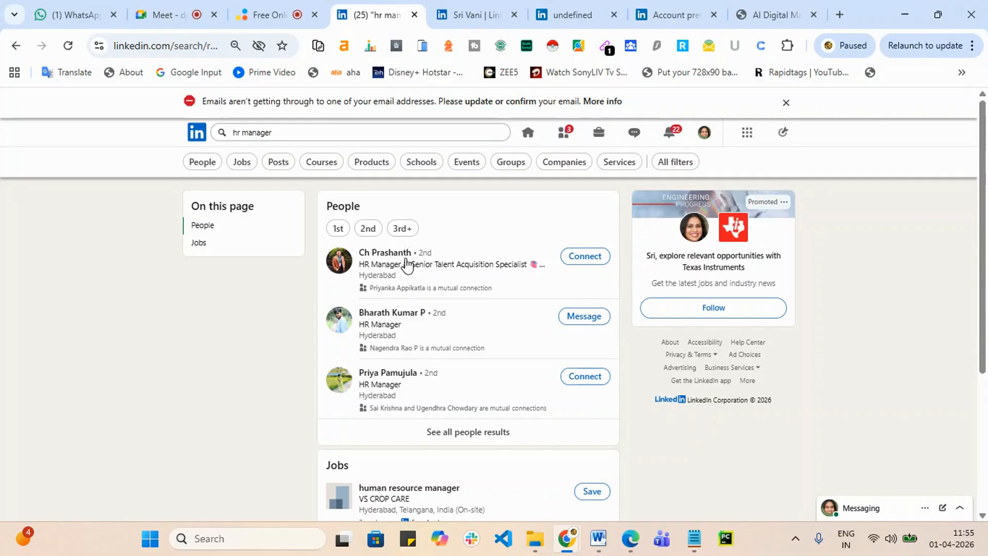
pyautogui.moveTo(406, 265); pyautogui.dragTo(558, 346)
pyautogui.click(182, 315)
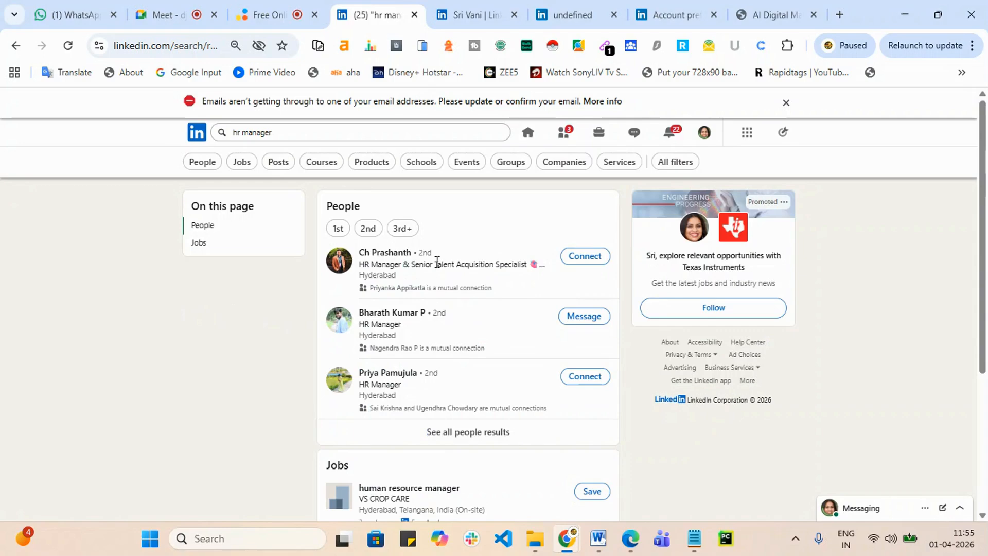
pyautogui.moveTo(436, 262); pyautogui.dragTo(490, 260)
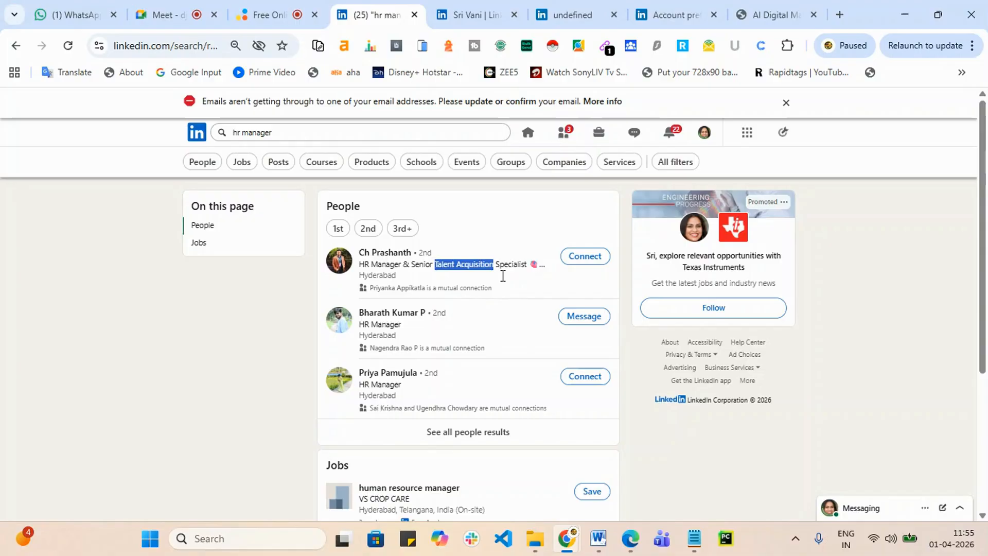
# Step: Start a connection invite with a note to the first HR manager, then switch to SriShaDigital
pyautogui.click(592, 257)
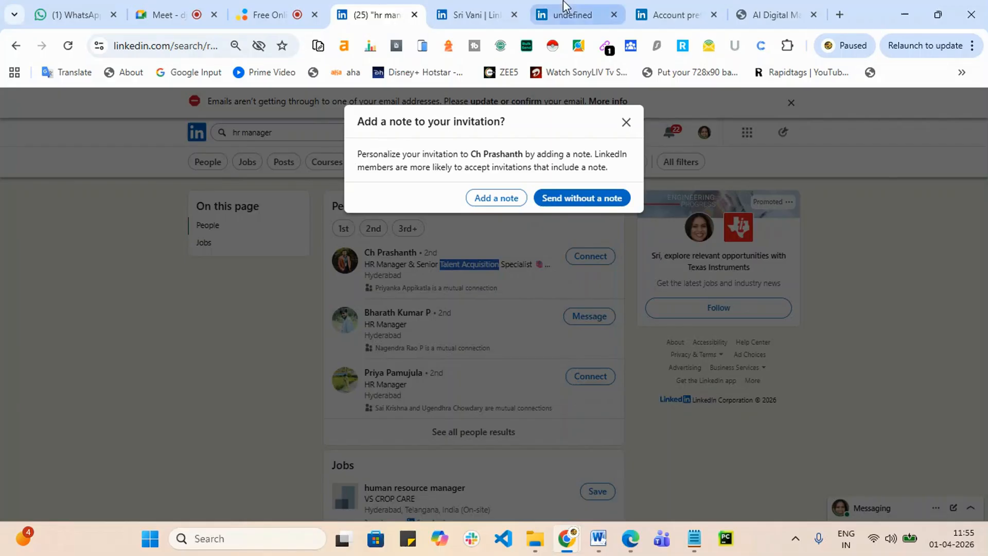
pyautogui.click(502, 200)
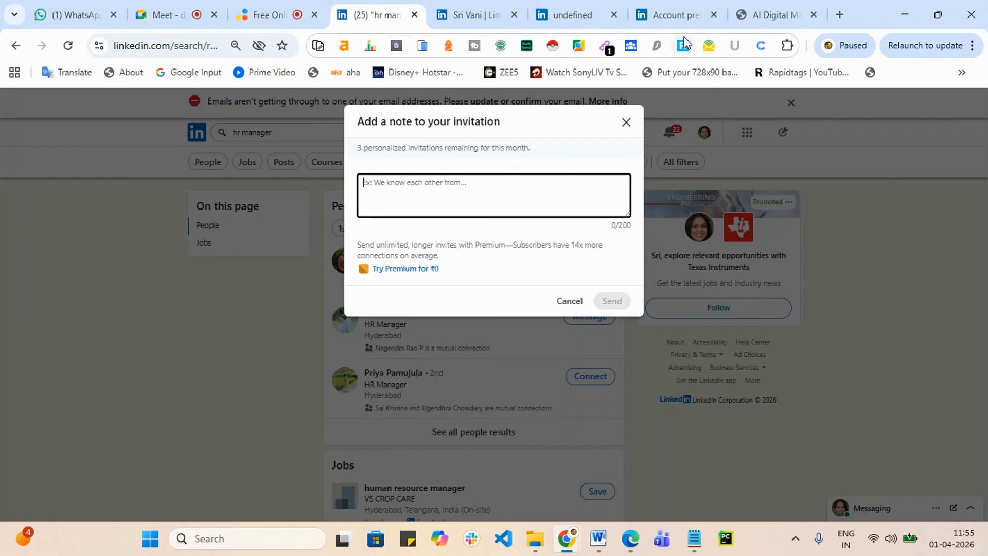
pyautogui.click(781, 15)
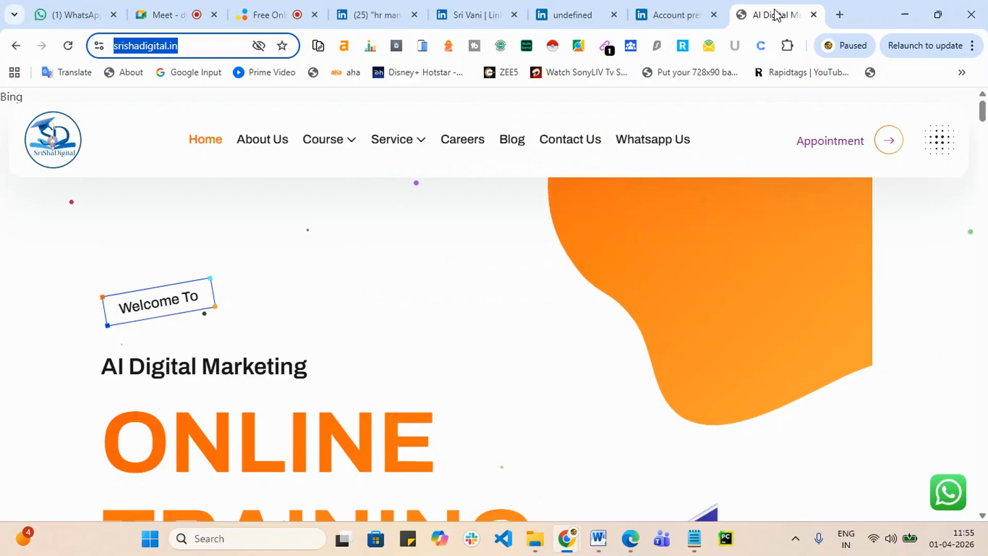
# Step: In a new tab on chatgpt.com, ask 'write a linked in note'
pyautogui.click(840, 15)
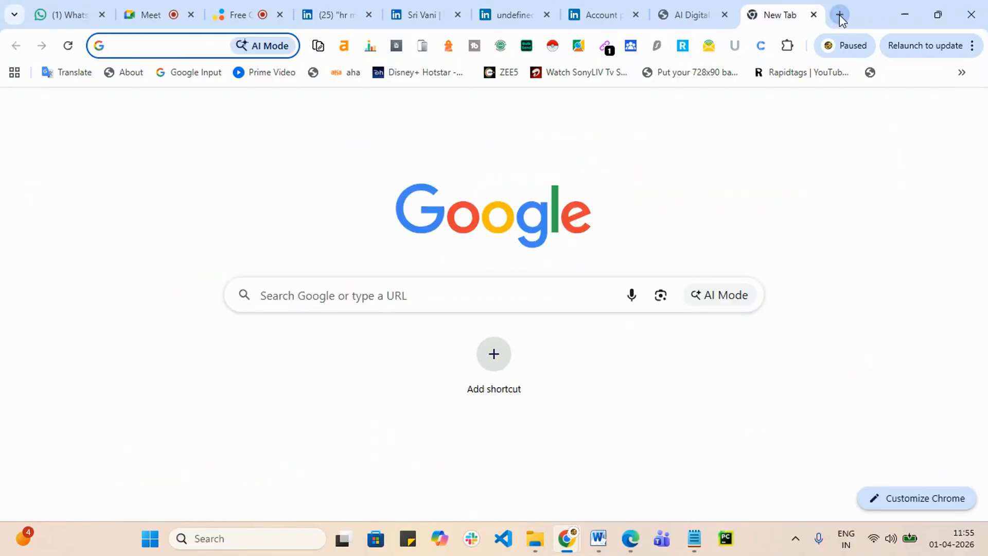
pyautogui.write('ch')
pyautogui.press('Return')
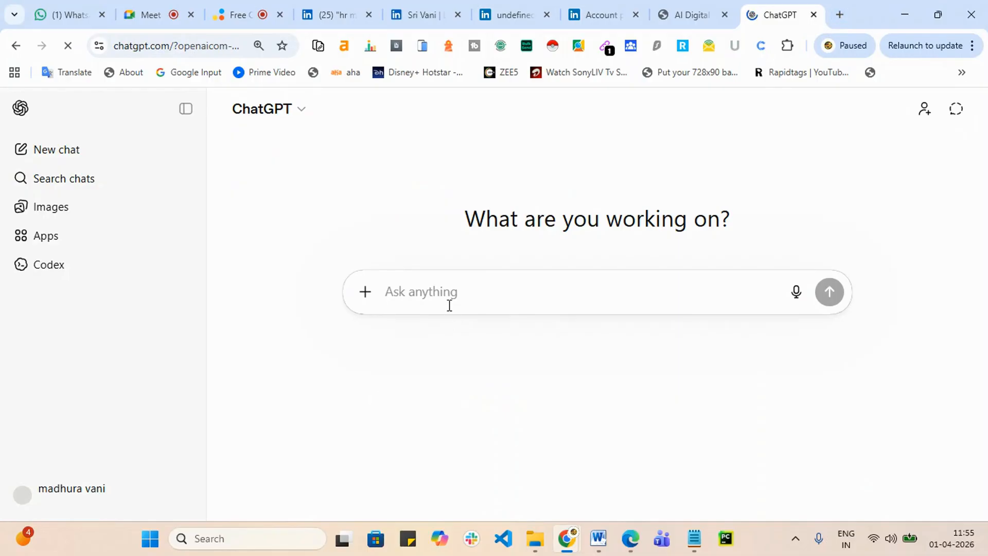
pyautogui.write('write a linked')
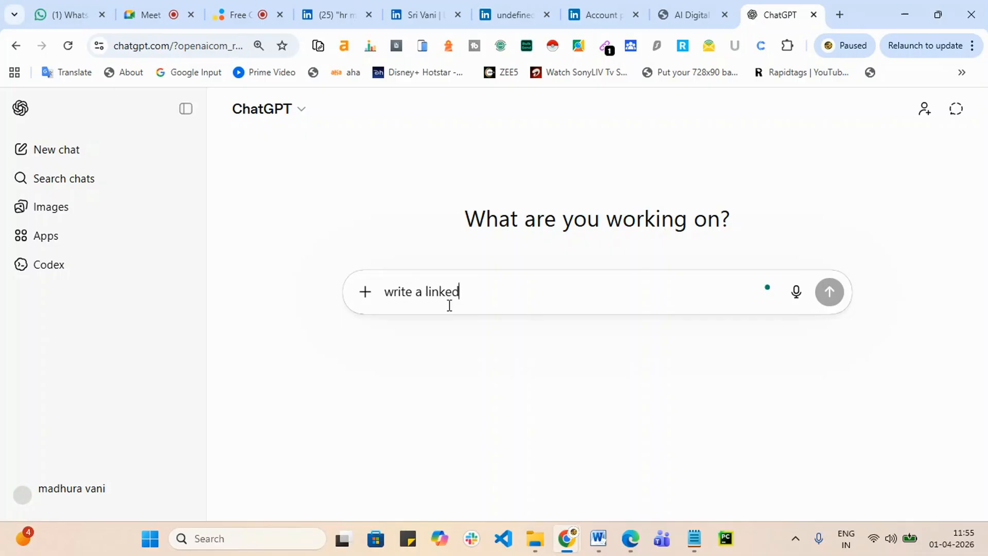
pyautogui.write('in note')
pyautogui.press('BackSpace')
pyautogui.press('BackSpace')
pyautogui.press('BackSpace')
pyautogui.press('BackSpace')
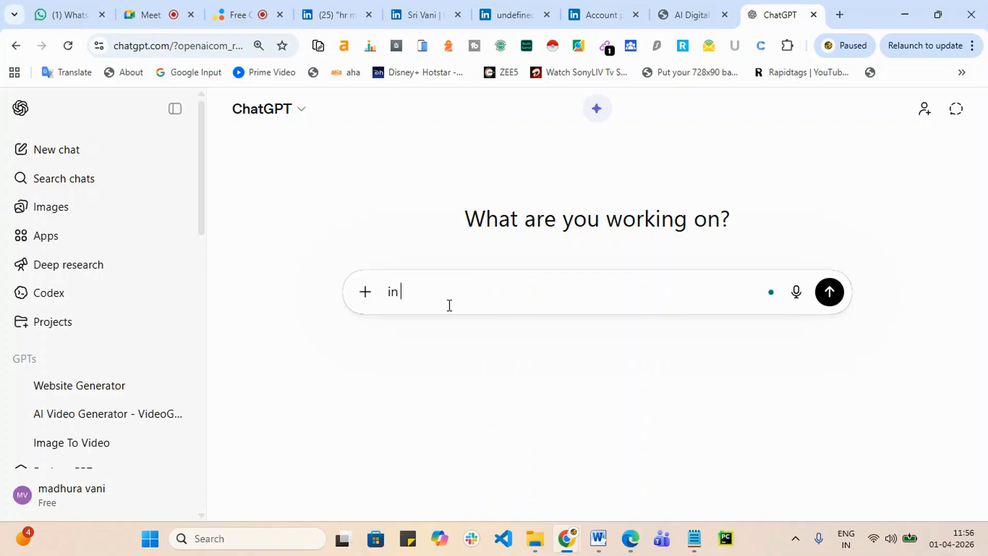
pyautogui.press('BackSpace')
pyautogui.press('BackSpace')
pyautogui.press('BackSpace')
pyautogui.write('writ')
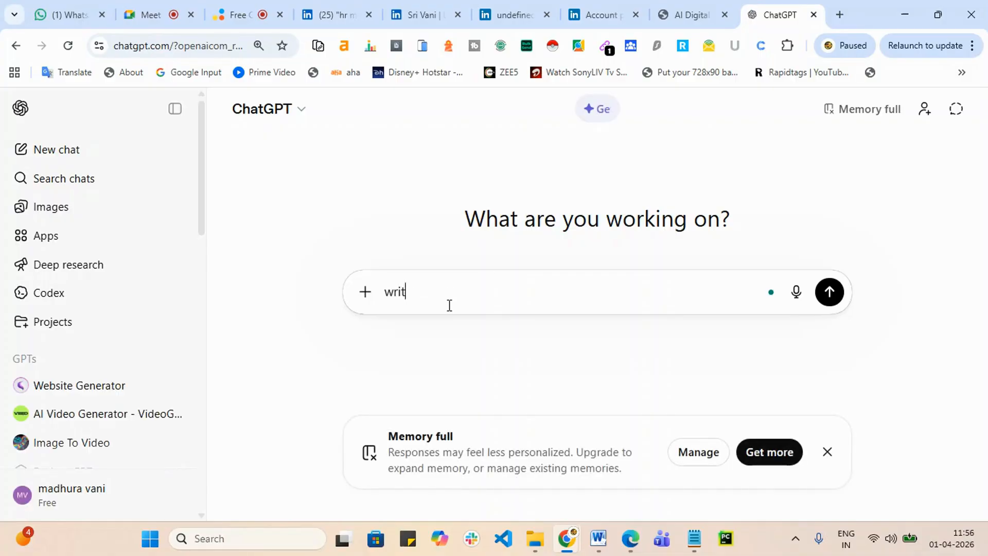
pyautogui.write('e a li')
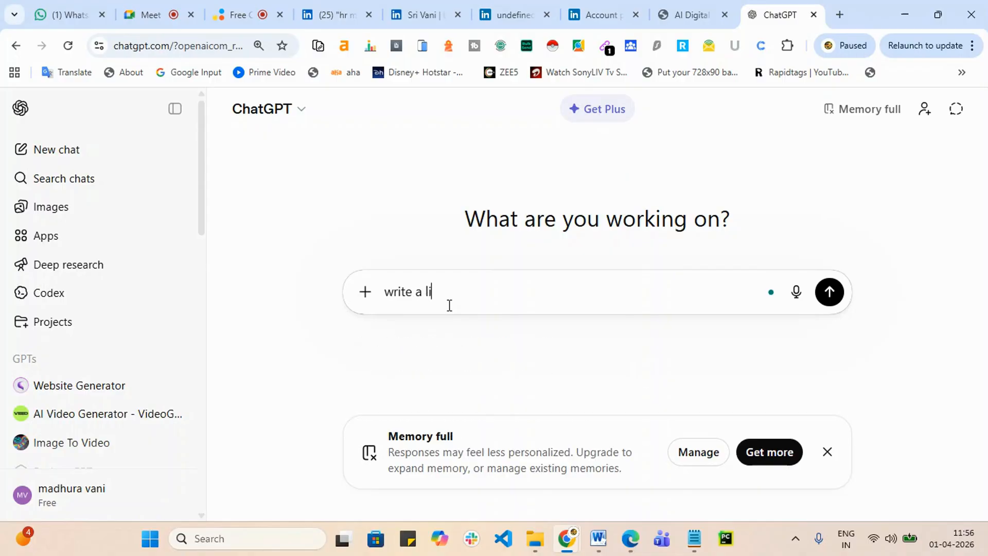
pyautogui.write('nked in note')
pyautogui.press('Return')
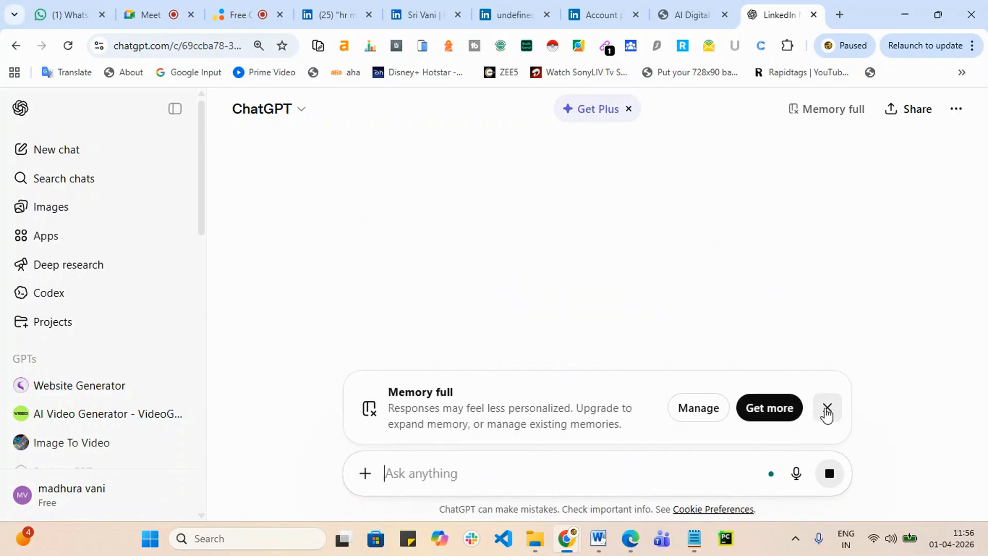
# Step: Dismiss the Memory full notice and return to the LinkedIn invitation note box
pyautogui.click(827, 407)
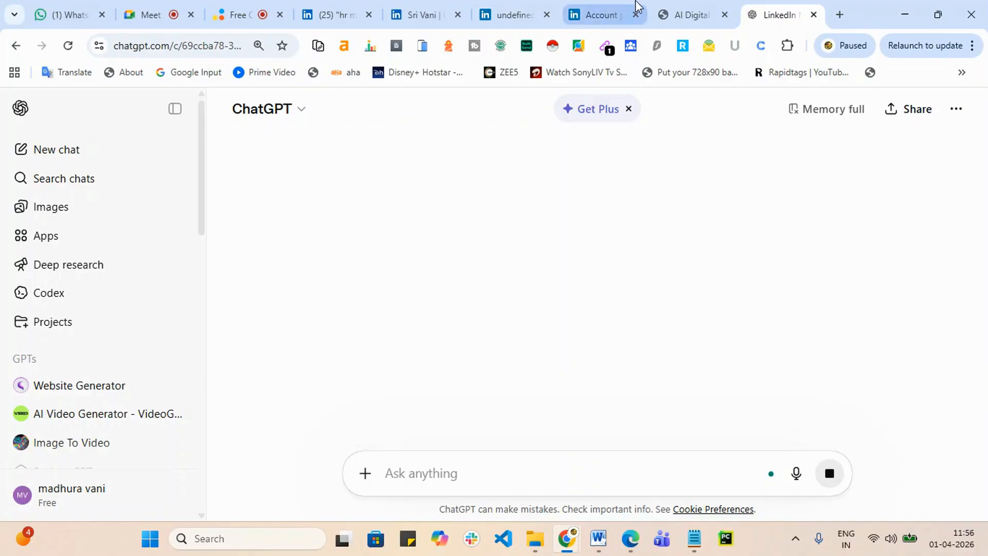
pyautogui.click(597, 14)
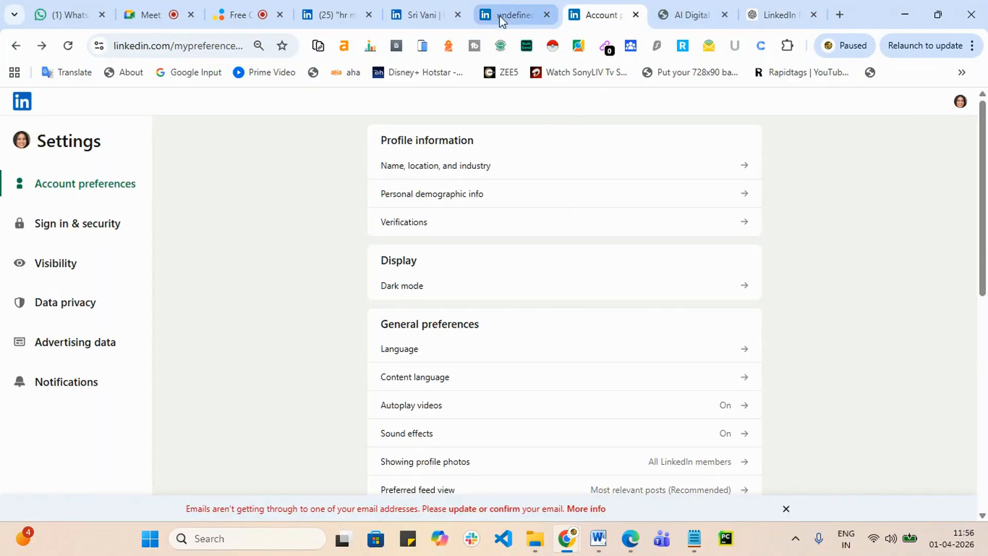
pyautogui.click(335, 15)
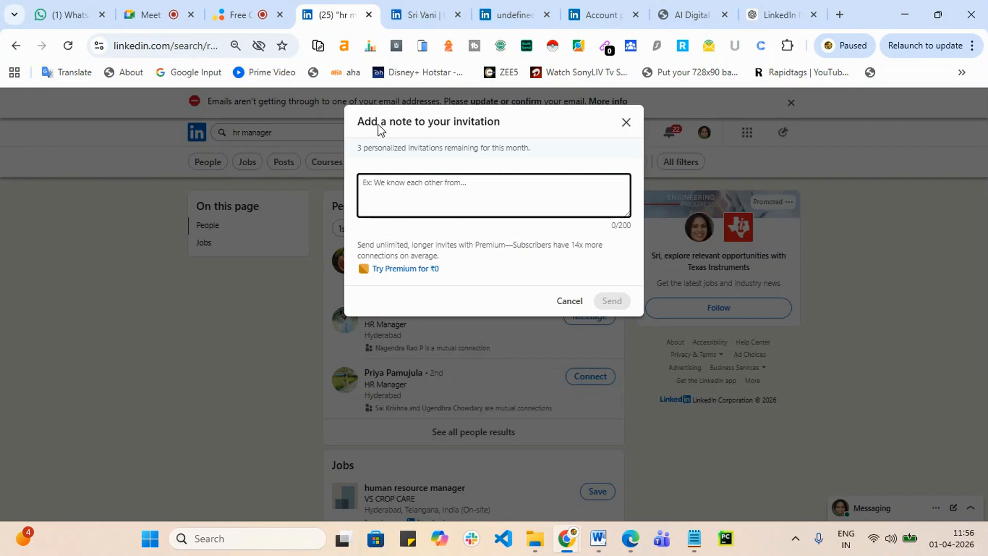
# Step: Check the invitation note's 0/200 character counter, then go back to the ChatGPT draft
pyautogui.click(634, 230)
pyautogui.moveTo(634, 230)
pyautogui.mouseDown()
pyautogui.moveTo(625, 224)
pyautogui.moveTo(625, 280)
pyautogui.moveTo(624, 225)
pyautogui.moveTo(637, 222)
pyautogui.mouseUp()
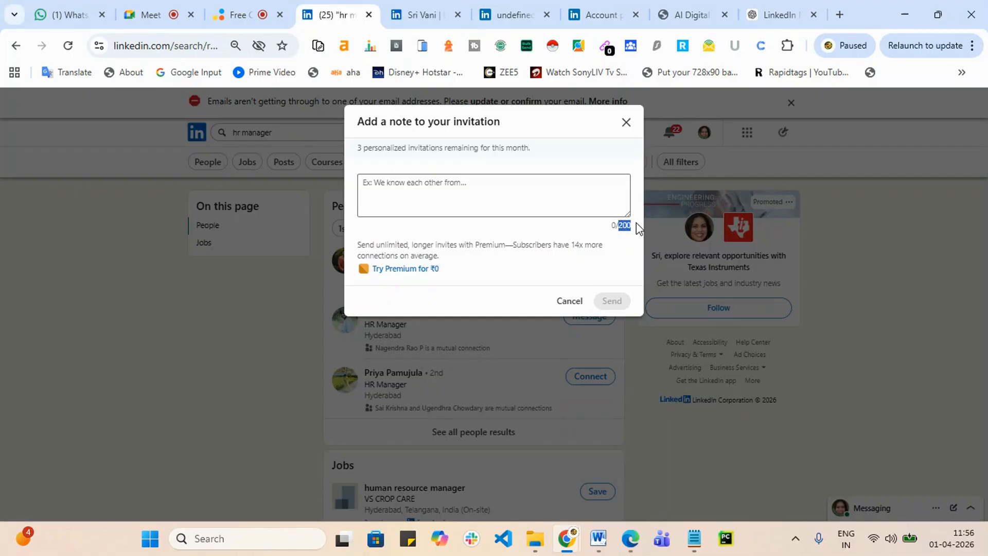
pyautogui.click(788, 7)
# Step: Edit the ChatGPT prompt to 'write a linked in note 200 characters' and return to the LinkedIn note dialog
pyautogui.scroll(-8, 489, 315)
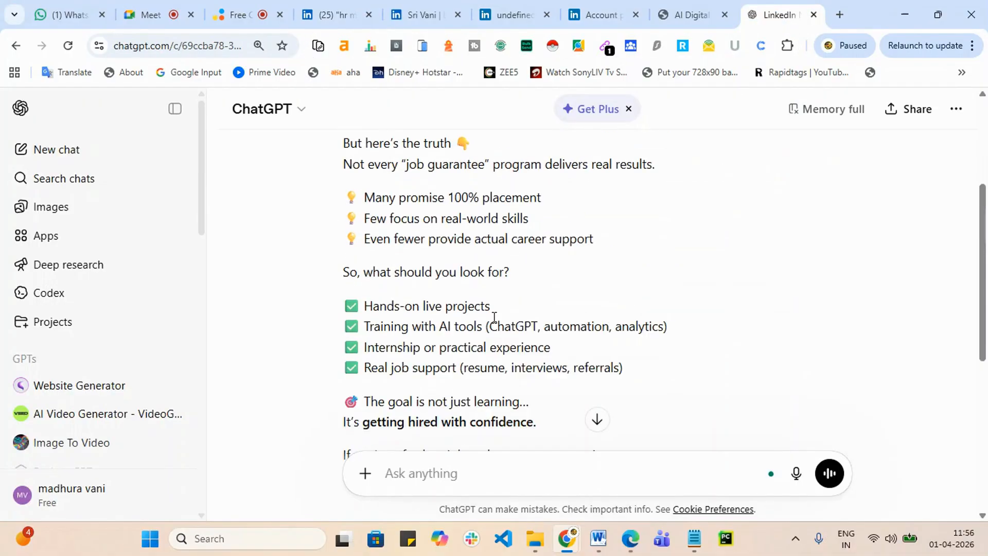
pyautogui.scroll(5, 787, 327)
pyautogui.scroll(4, 786, 327)
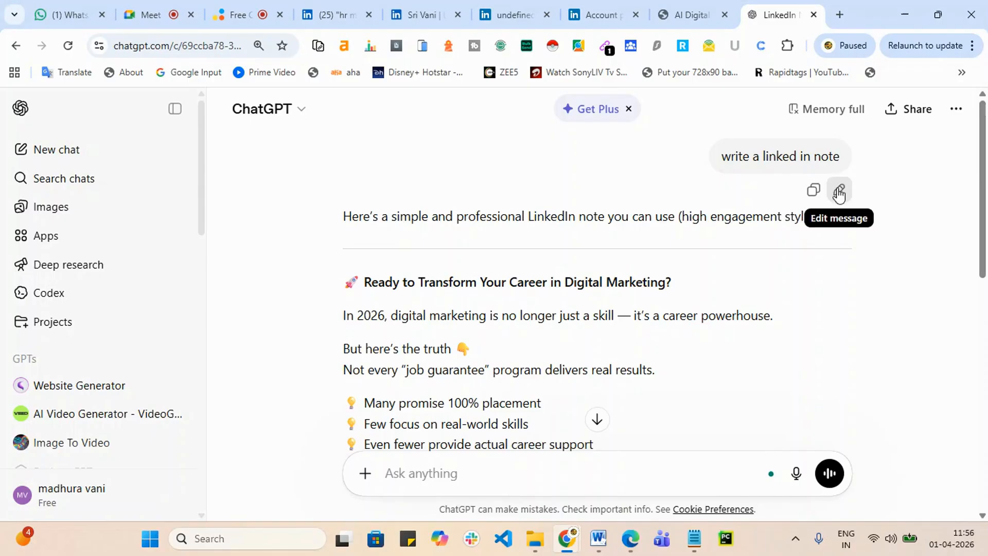
pyautogui.click(838, 191)
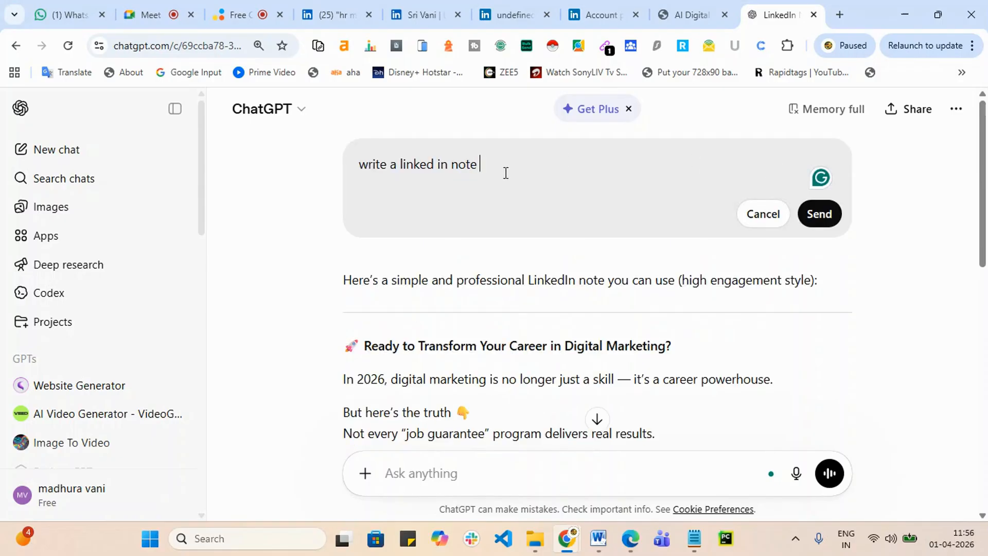
pyautogui.write('200200')
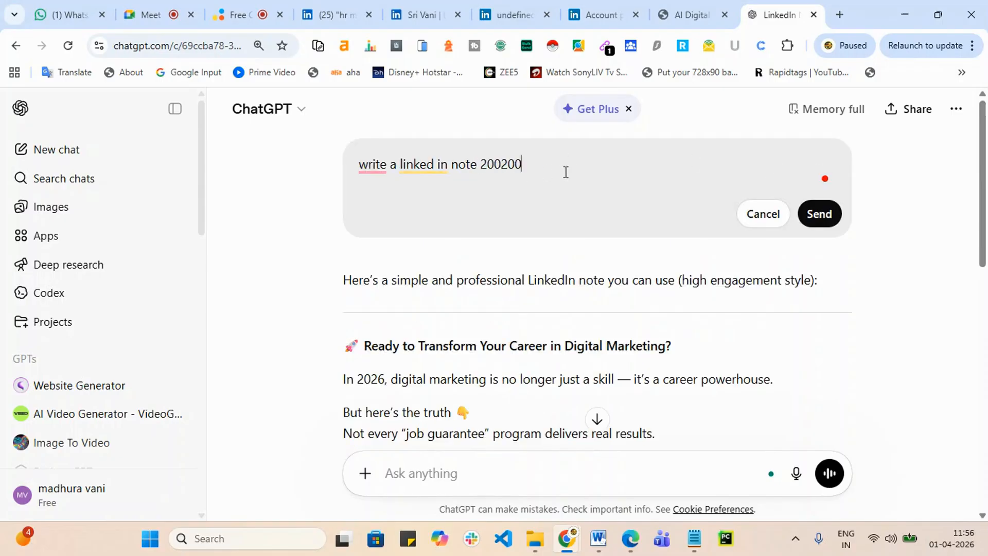
pyautogui.press('BackSpace')
pyautogui.press('BackSpace')
pyautogui.press('BackSpace')
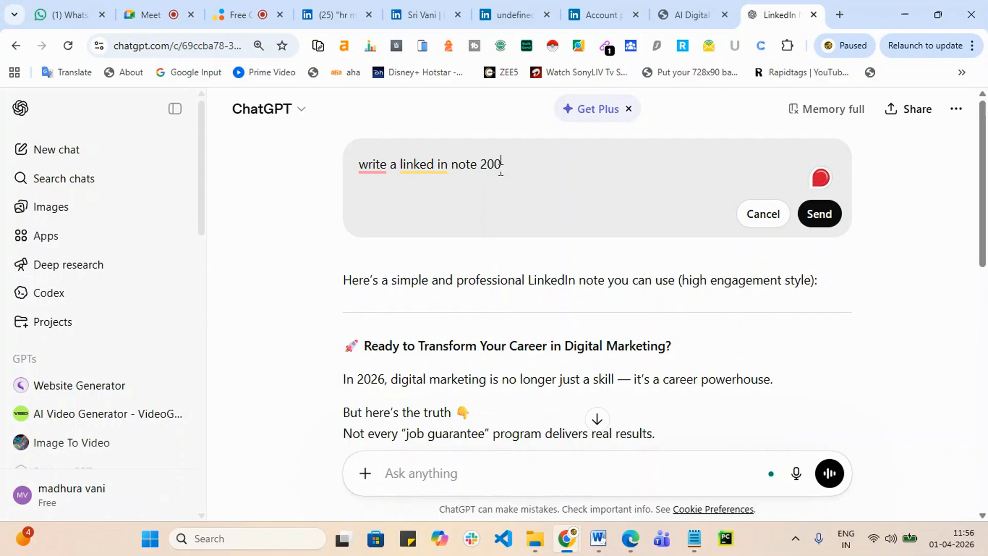
pyautogui.write('character')
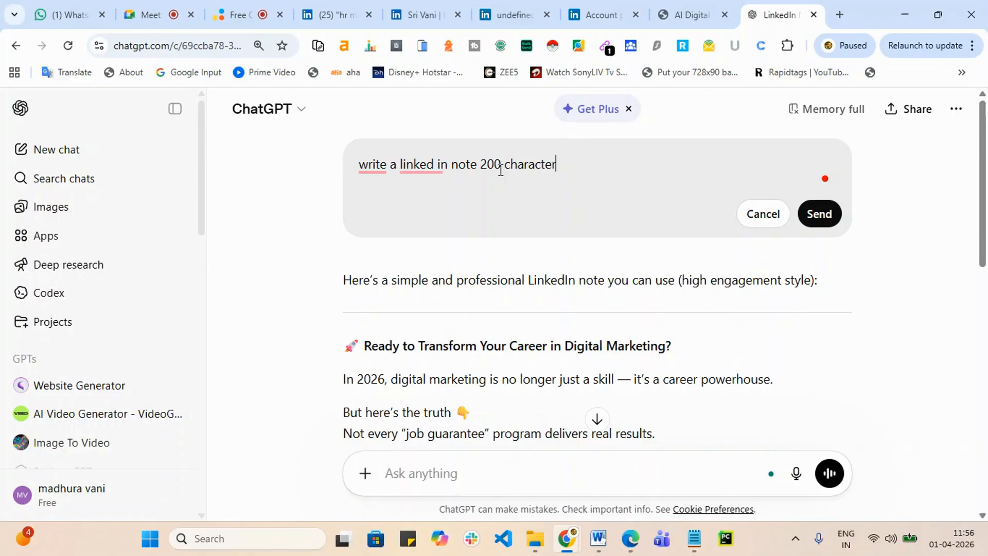
pyautogui.write('s')
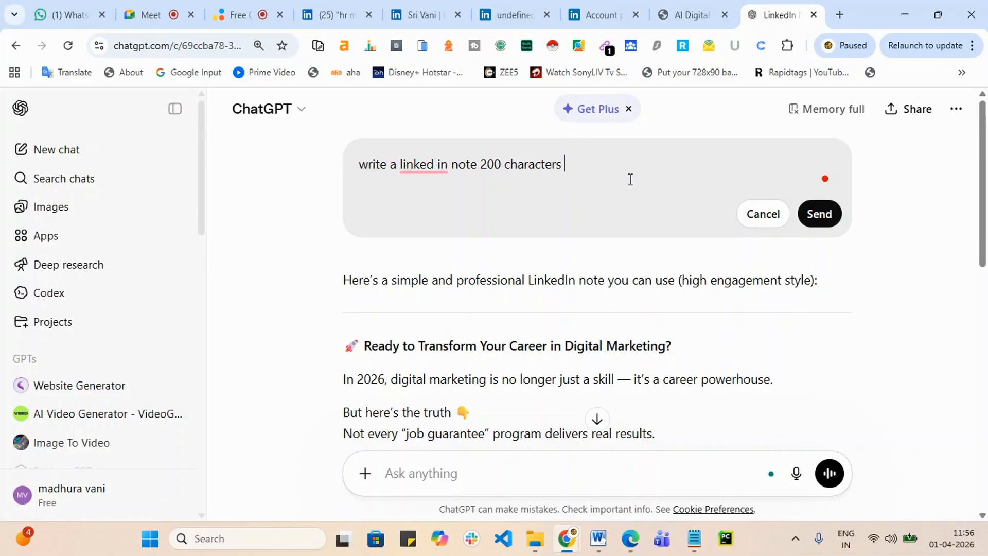
pyautogui.click(681, 14)
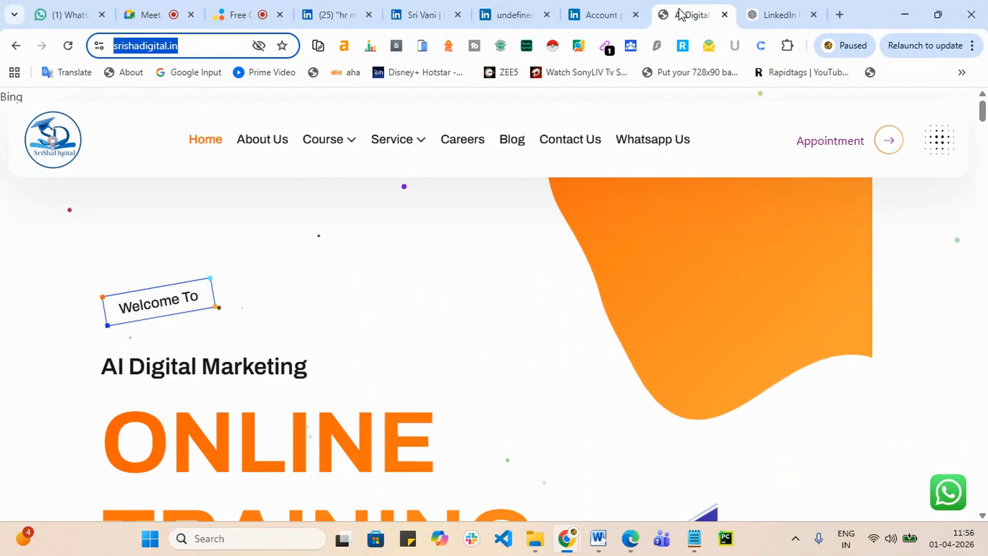
pyautogui.click(336, 16)
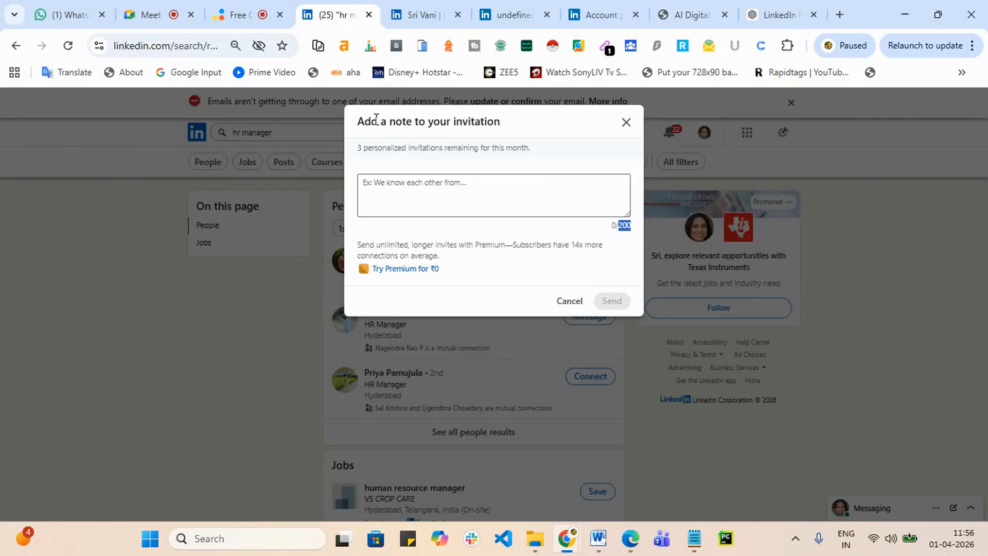
# Step: Copy 'personalized invitations' from the LinkedIn dialog and append it to the ChatGPT prompt
pyautogui.click(426, 121)
pyautogui.click(400, 117)
pyautogui.moveTo(395, 118); pyautogui.dragTo(540, 131)
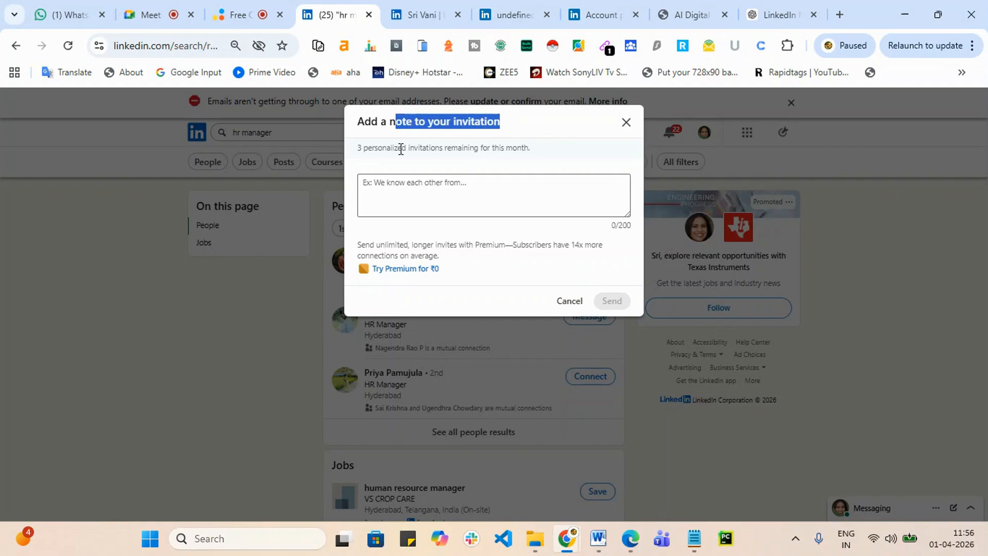
pyautogui.moveTo(359, 145); pyautogui.dragTo(452, 145)
pyautogui.click(418, 145)
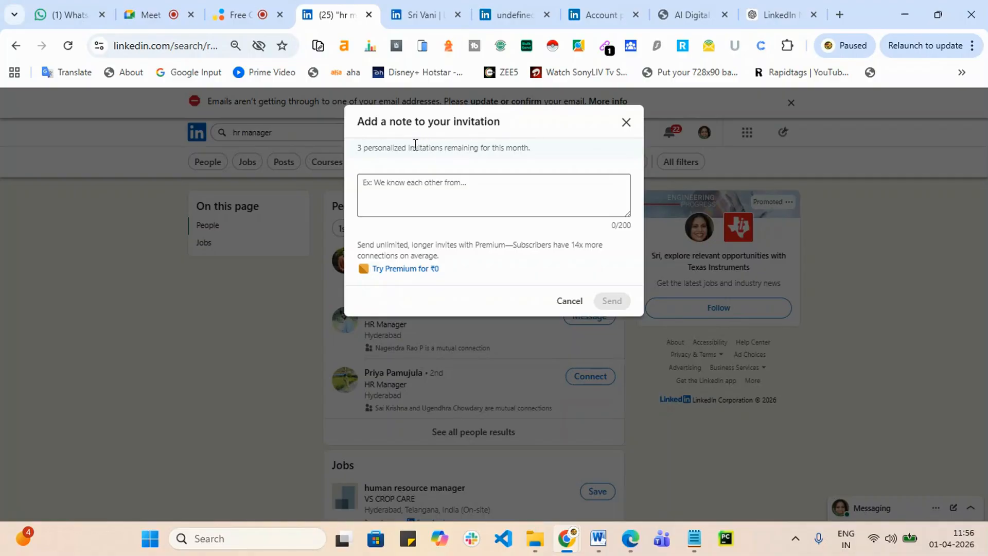
pyautogui.moveTo(364, 146); pyautogui.dragTo(444, 148)
pyautogui.hotkey('ctrl', 'c')
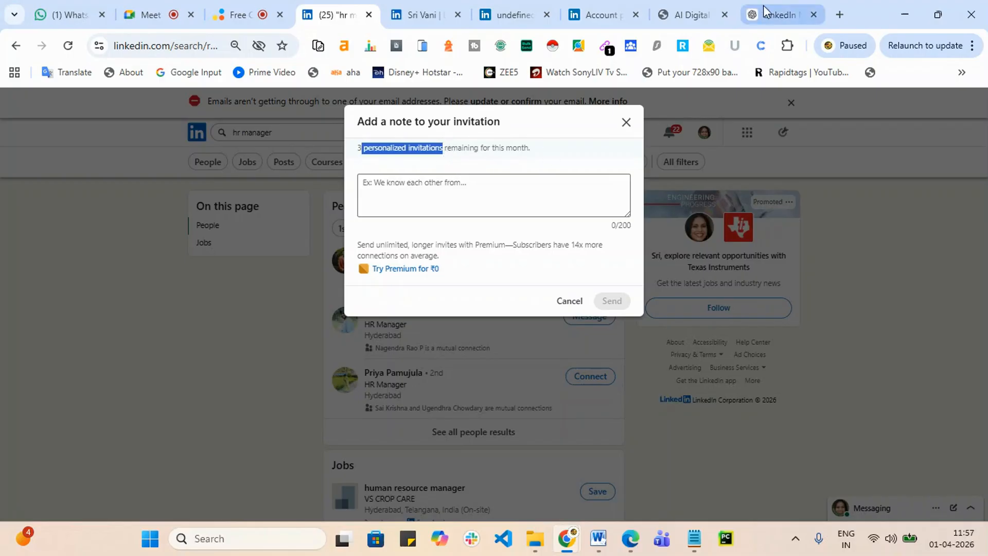
pyautogui.click(783, 15)
pyautogui.hotkey('ctrl', 'v')
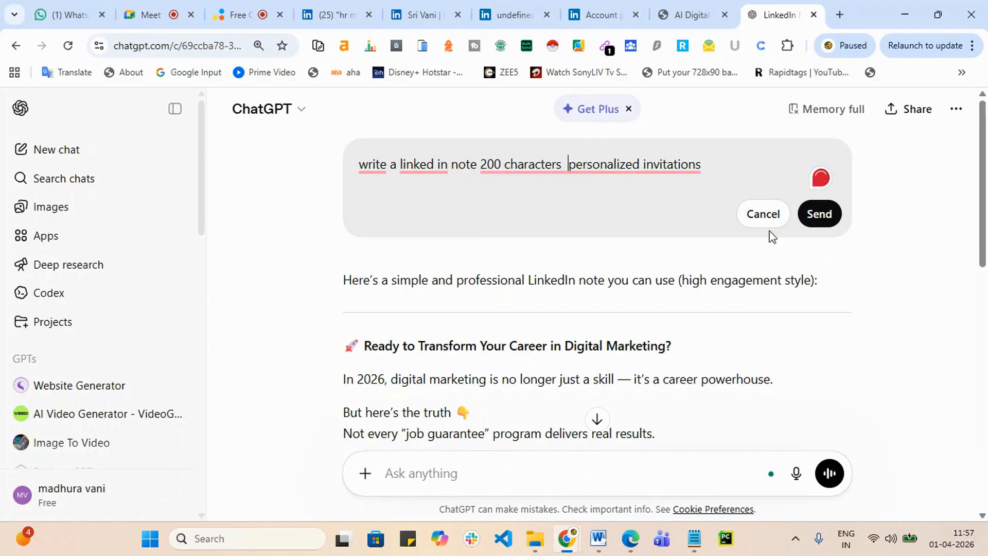
# Step: Send the revised prompt and select the first of the five ~200-character invitation notes
pyautogui.click(822, 214)
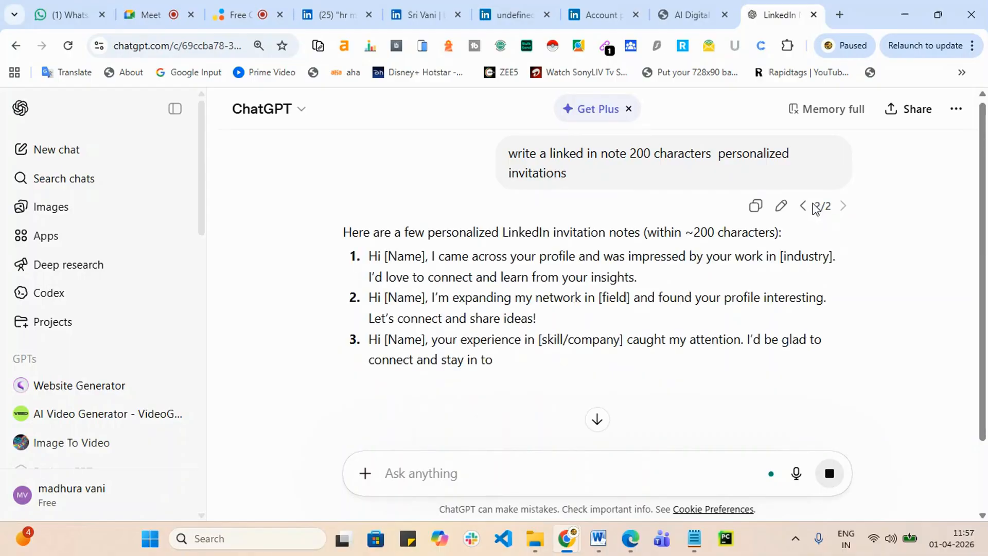
pyautogui.scroll(-3, 566, 322)
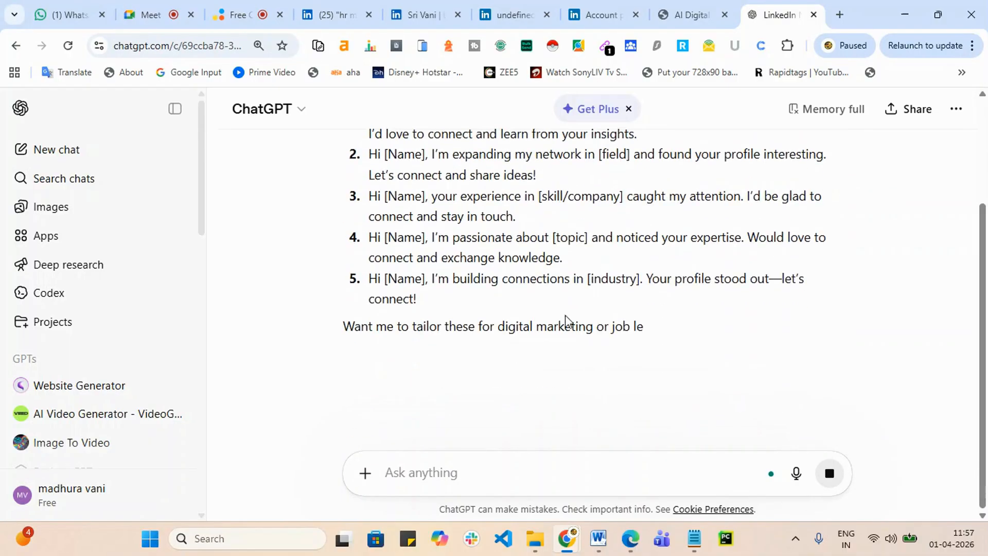
pyautogui.scroll(3, 466, 283)
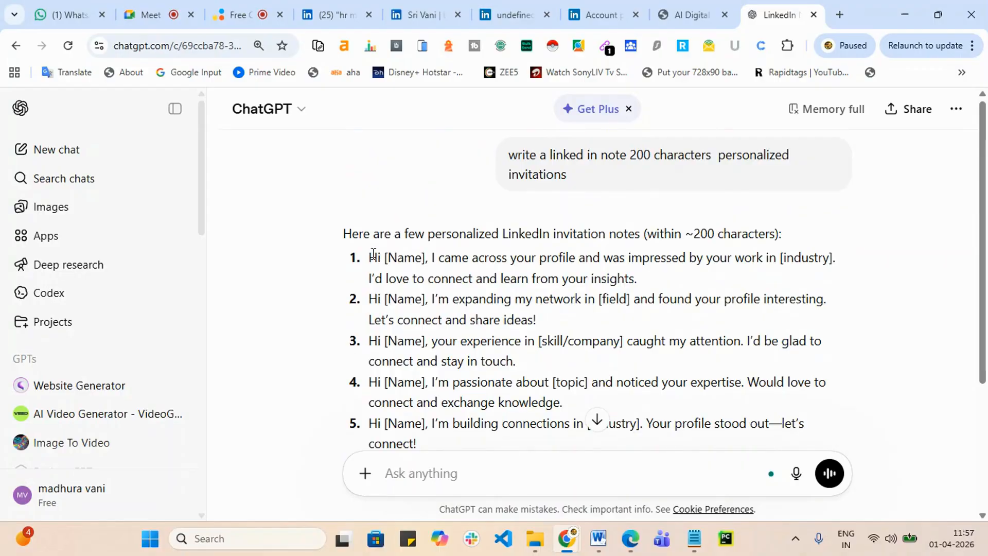
pyautogui.moveTo(371, 257); pyautogui.dragTo(656, 285)
pyautogui.hotkey('ctrl', 'c')
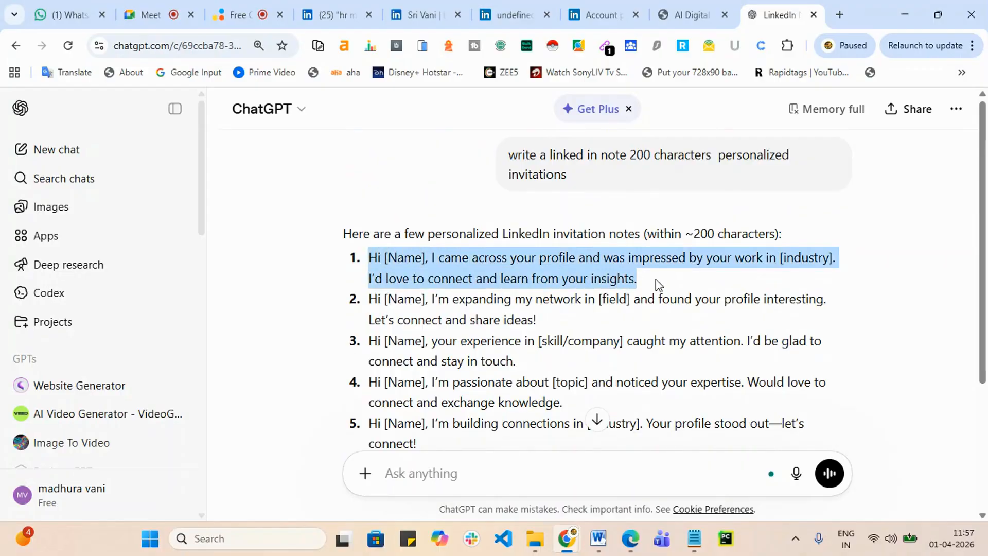
# Step: Paste the copied ChatGPT note into the LinkedIn invitation note box
pyautogui.click(601, 9)
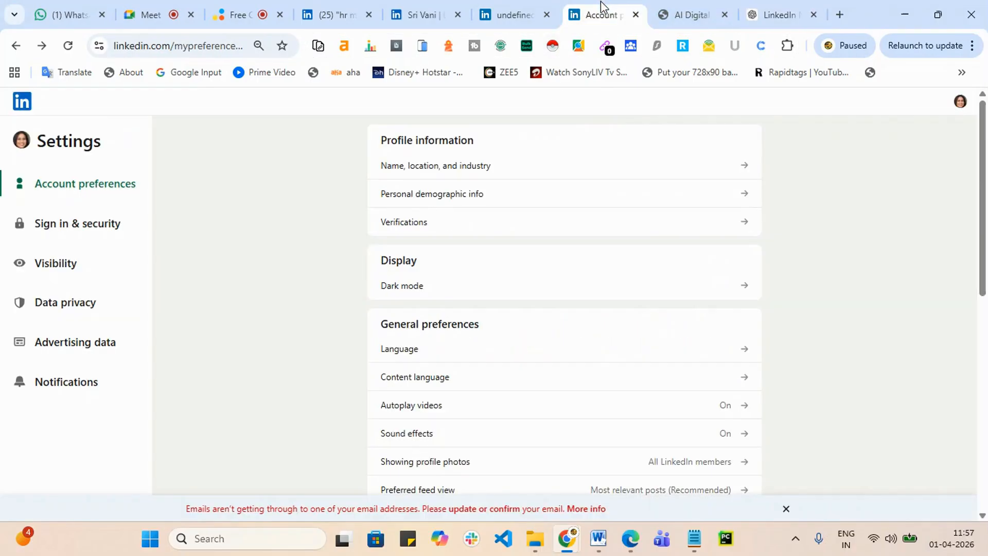
pyautogui.click(324, 14)
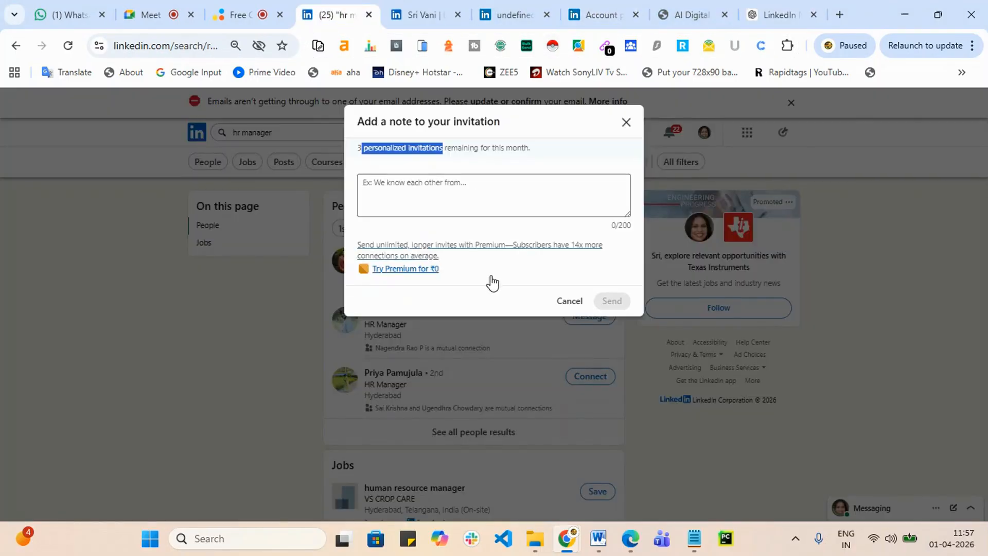
pyautogui.click(418, 178)
pyautogui.hotkey('ctrl', 'v')
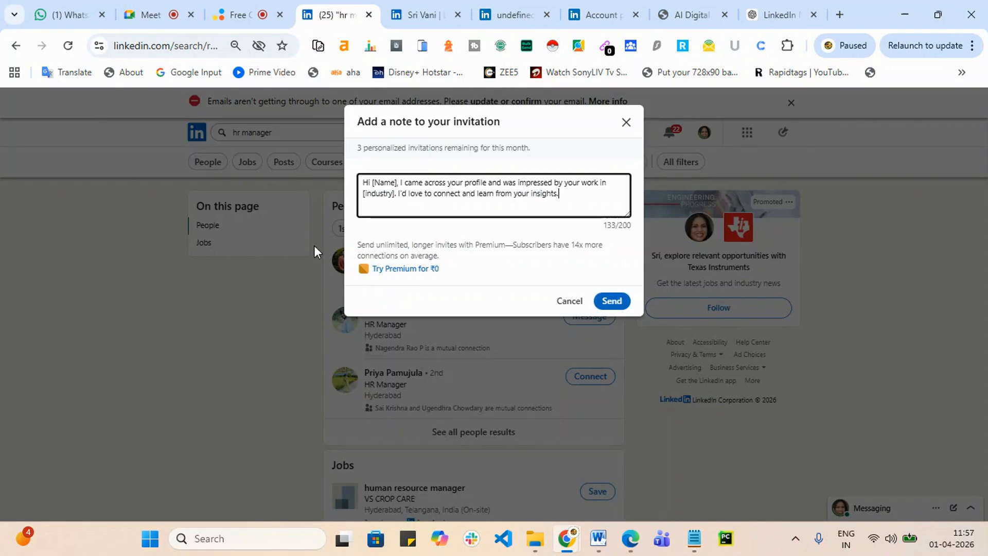
pyautogui.click(559, 126)
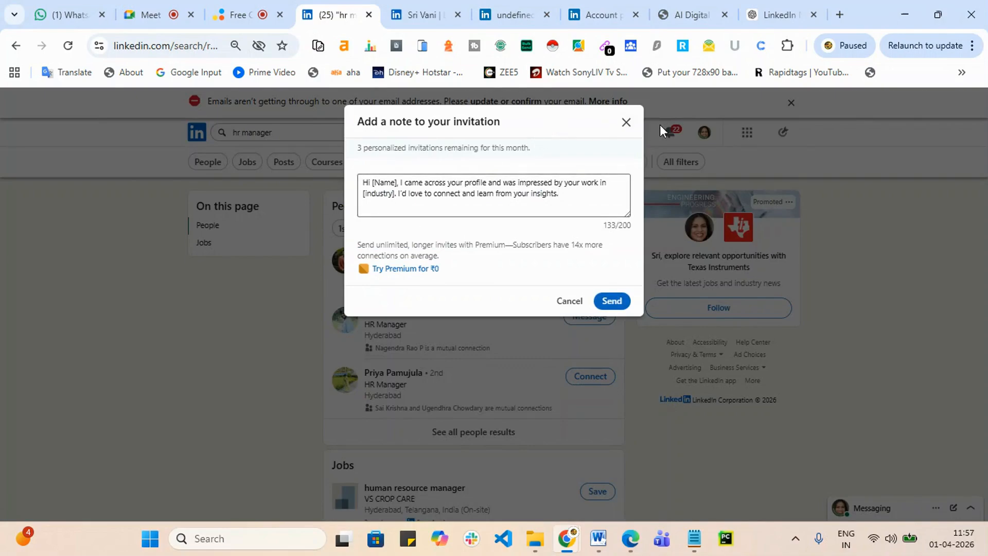
pyautogui.click(473, 205)
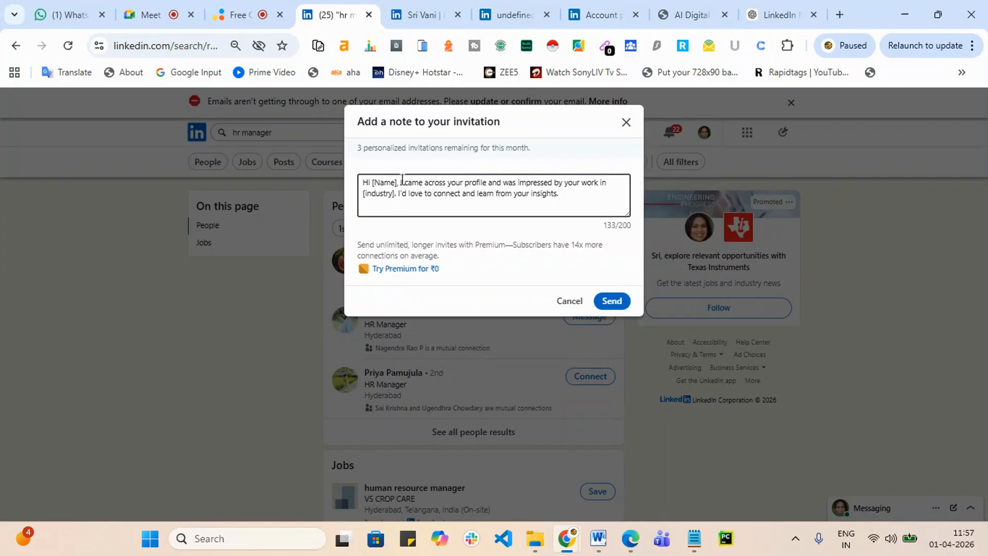
# Step: Delete the [Name] and [industry] placeholders, add a 'Regards' sign-off with the sender's name, and send
pyautogui.moveTo(397, 179); pyautogui.dragTo(376, 178)
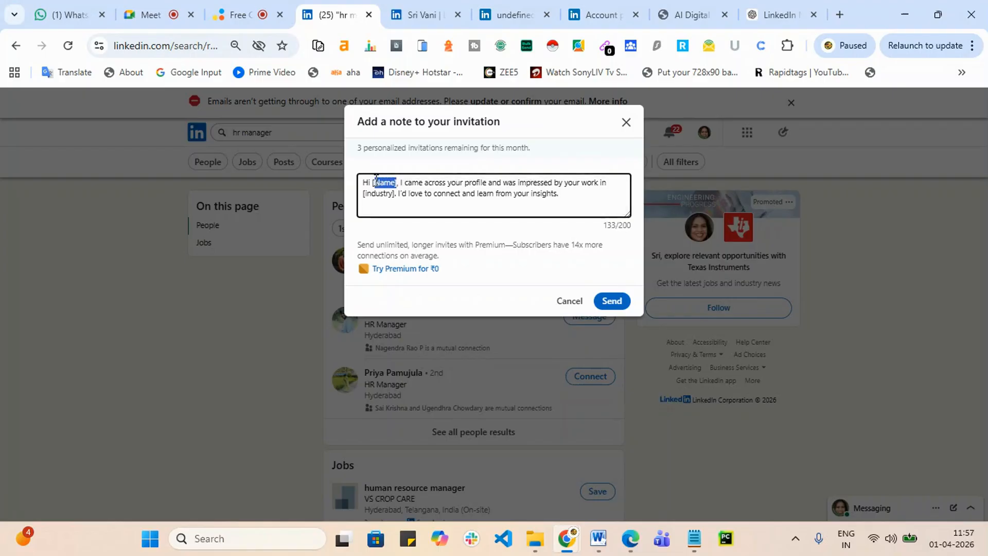
pyautogui.press('BackSpace')
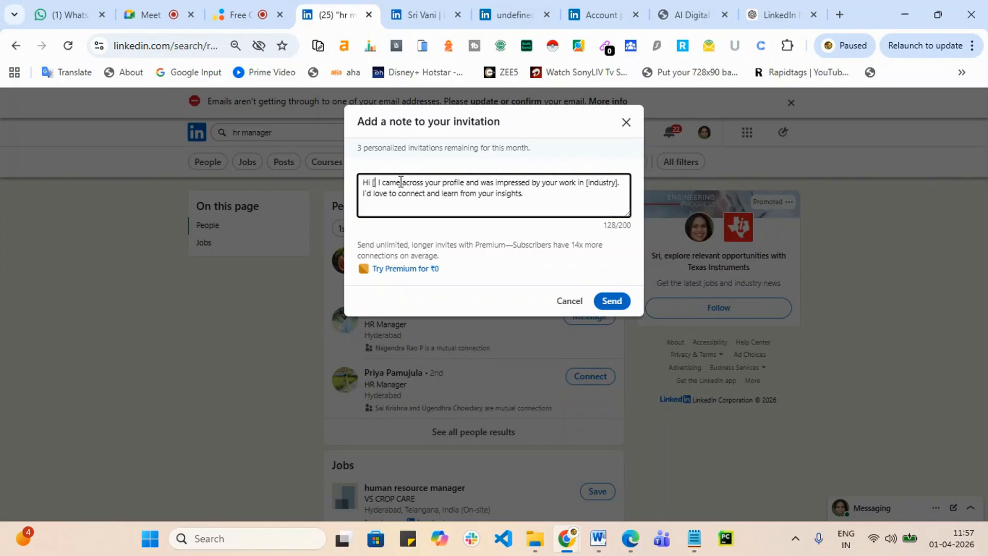
pyautogui.press('BackSpace')
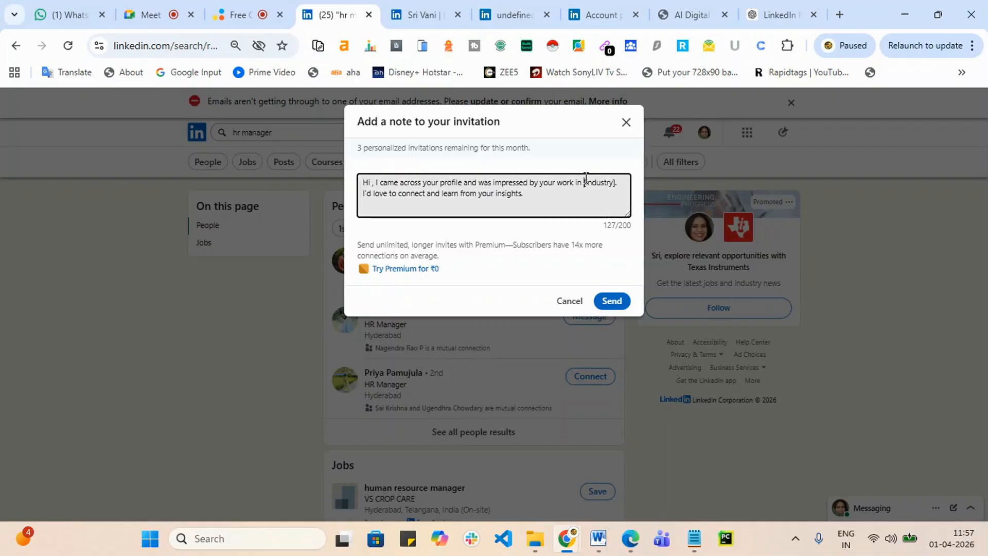
pyautogui.moveTo(584, 182); pyautogui.dragTo(617, 184)
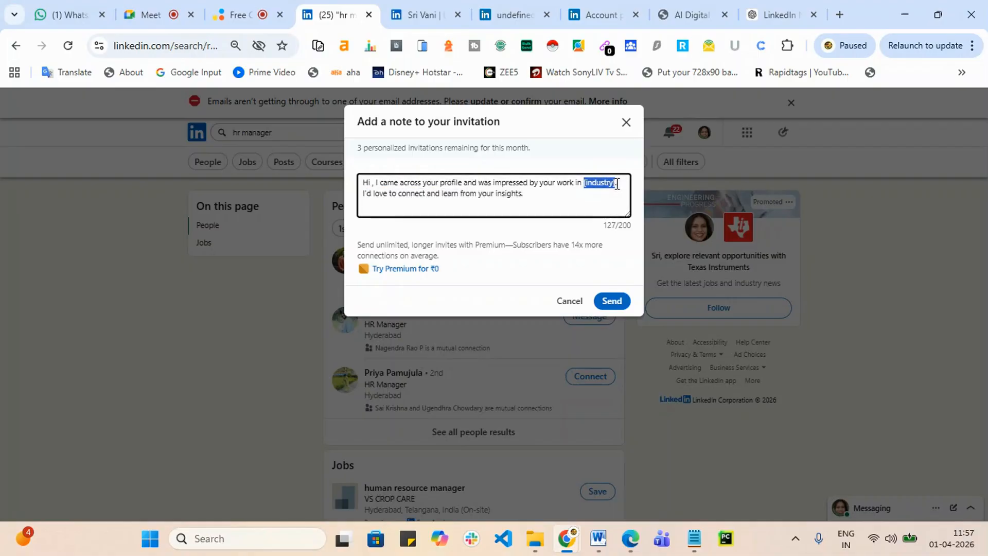
pyautogui.press('BackSpace')
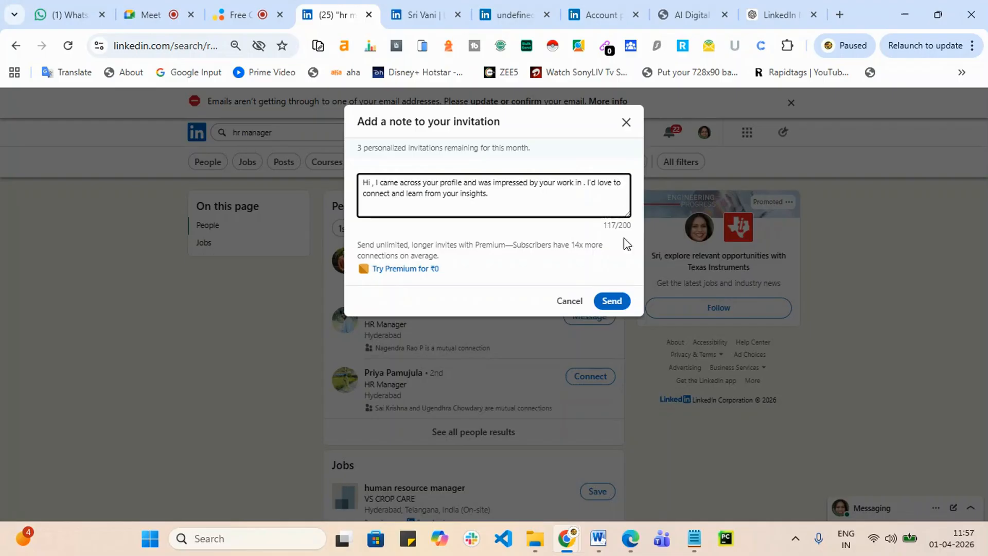
pyautogui.click(500, 196)
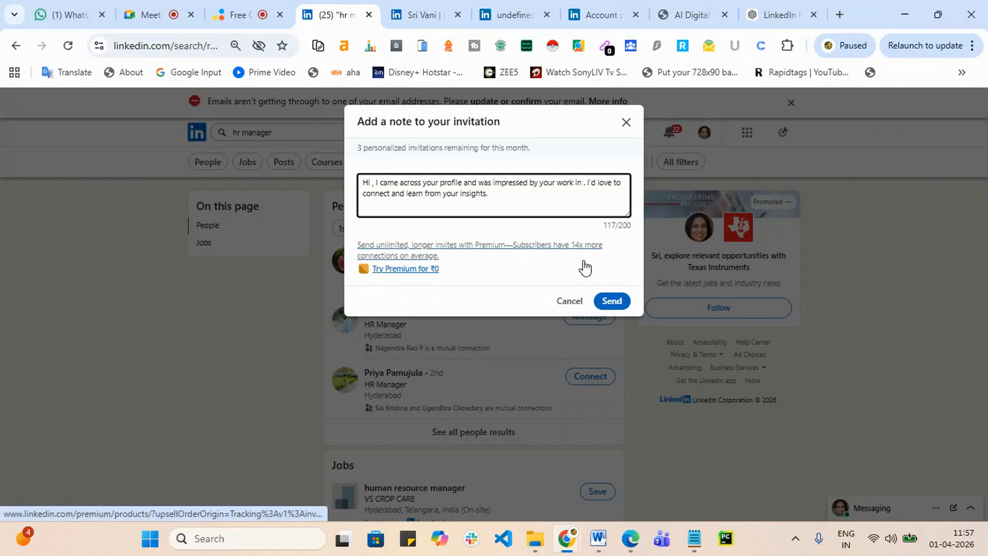
pyautogui.write('R')
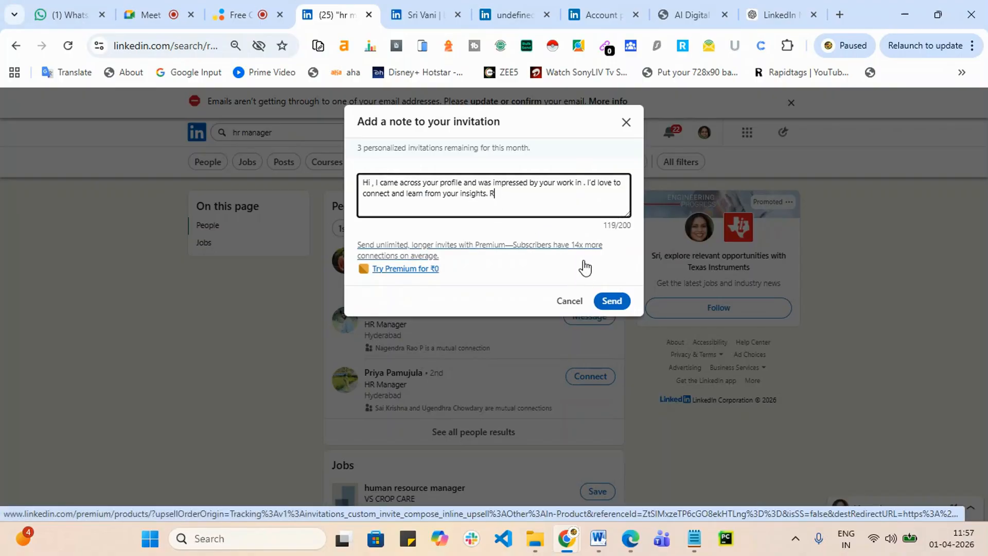
pyautogui.write('eqards Vani')
pyautogui.click(611, 301)
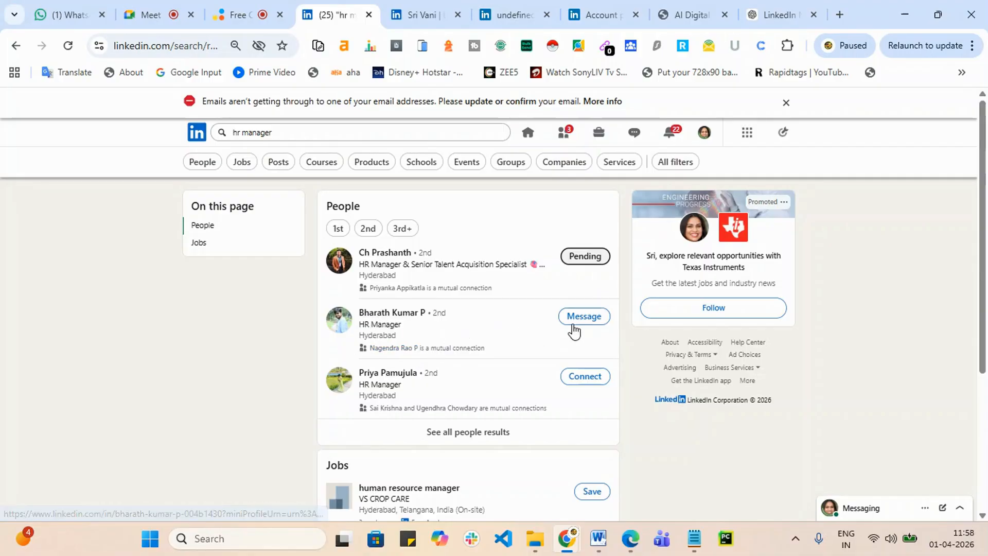
# Step: Start a connection request to the third HR Manager in the results
pyautogui.scroll(-1, 496, 368)
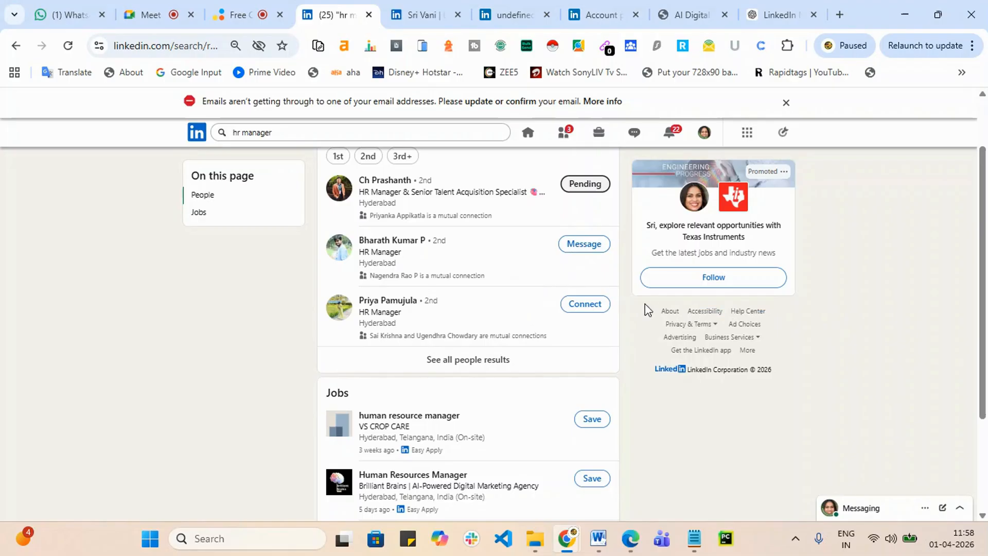
pyautogui.click(579, 307)
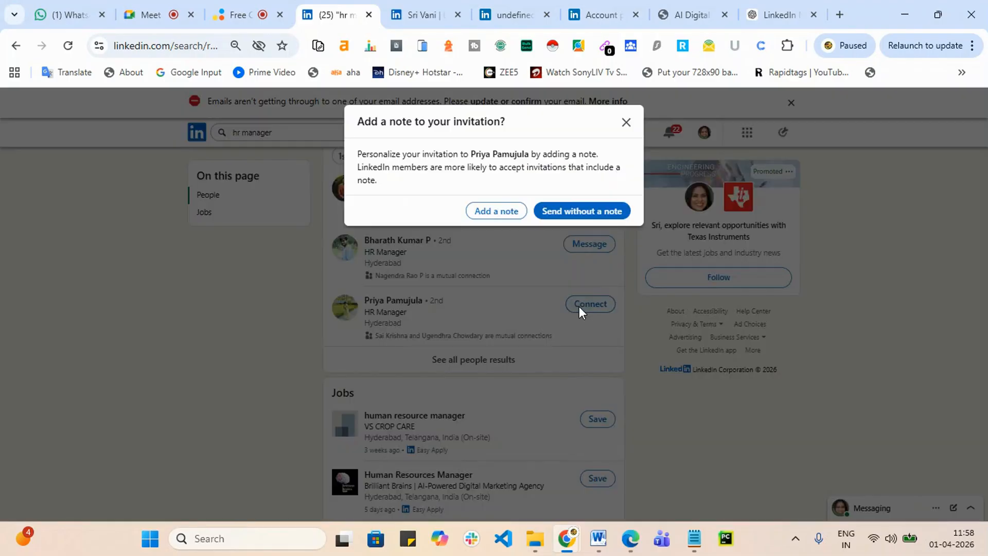
# Step: Send the pasted note with [Name] replaced by the recipient's first name and [industry] removed
pyautogui.click(497, 211)
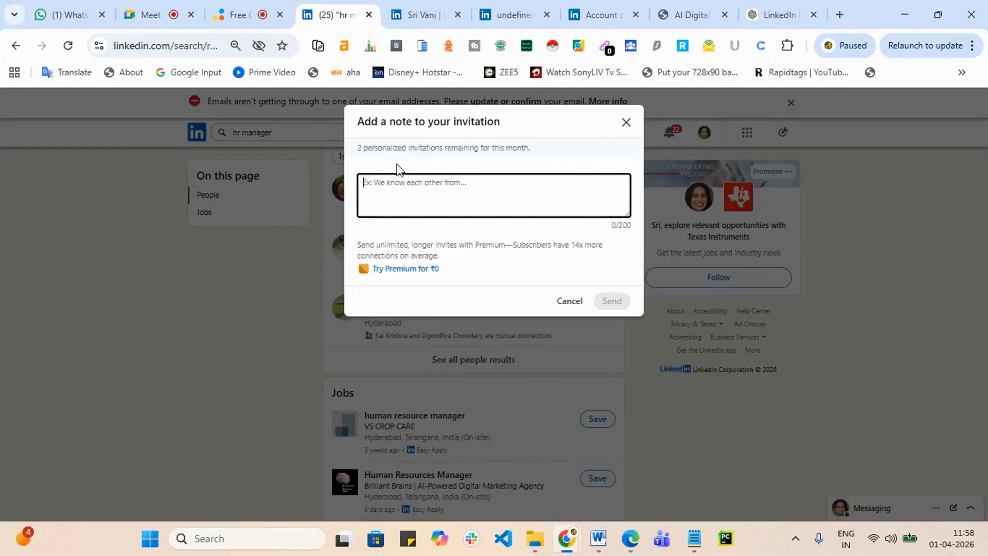
pyautogui.write("Hi [Name], I came across your profile and was impressed by your work in [industry]. I'd love to connect and learn from your insights.")
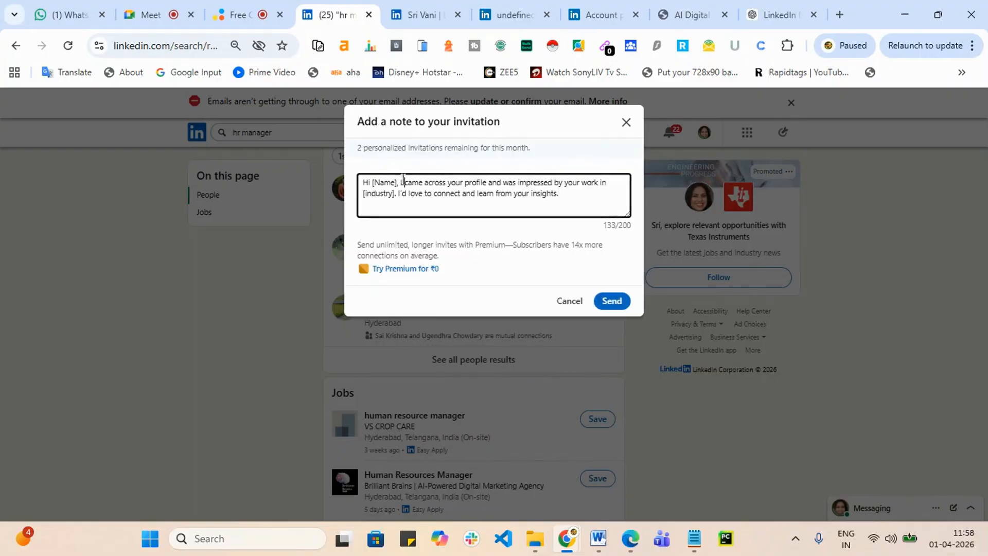
pyautogui.moveTo(397, 182); pyautogui.dragTo(372, 186)
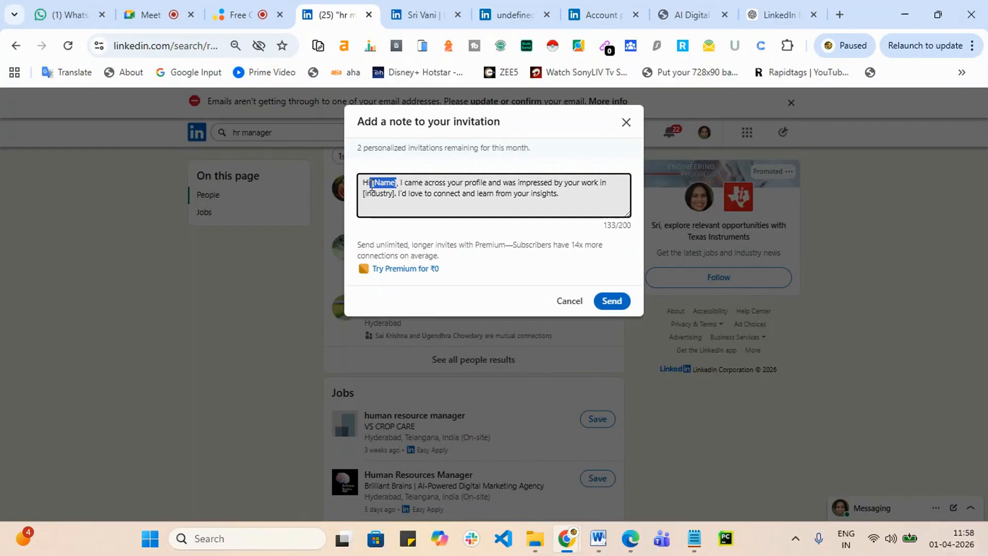
pyautogui.press('BackSpace')
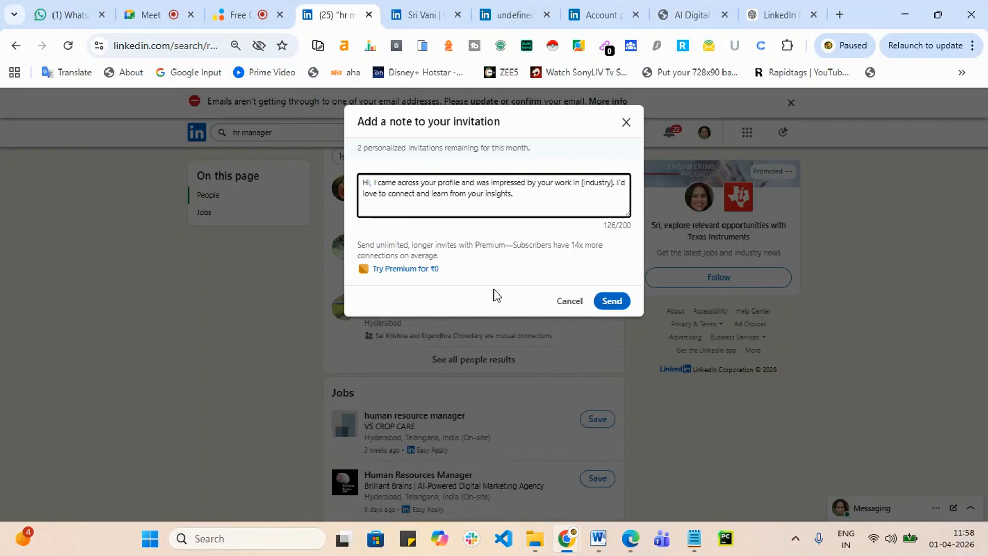
pyautogui.write('Priya')
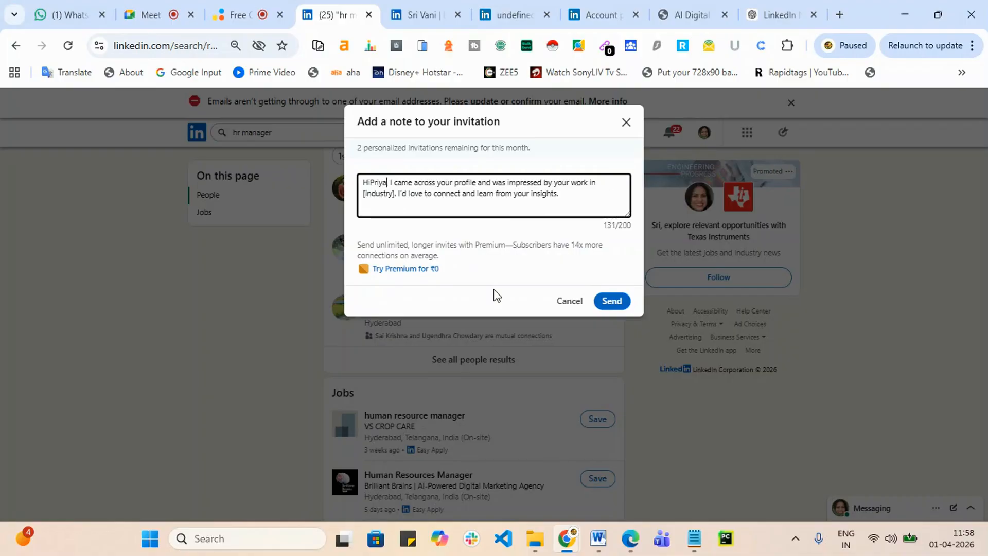
pyautogui.click(371, 183)
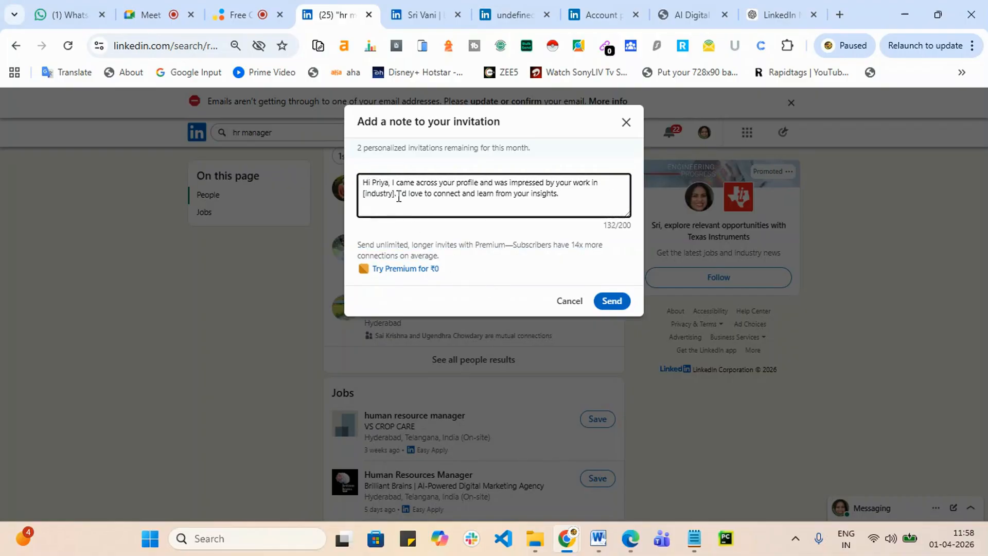
pyautogui.moveTo(395, 194); pyautogui.dragTo(361, 195)
pyautogui.press('BackSpace')
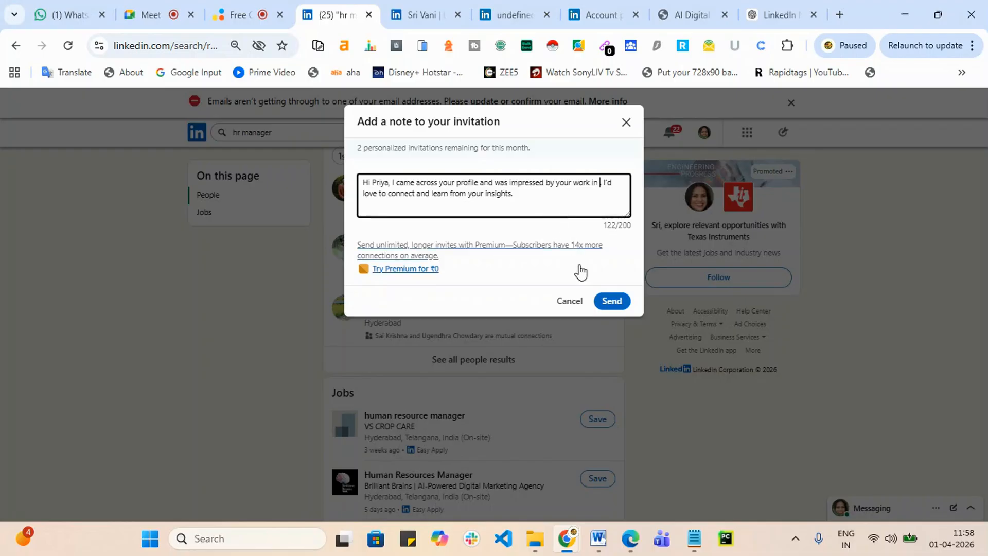
pyautogui.click(612, 301)
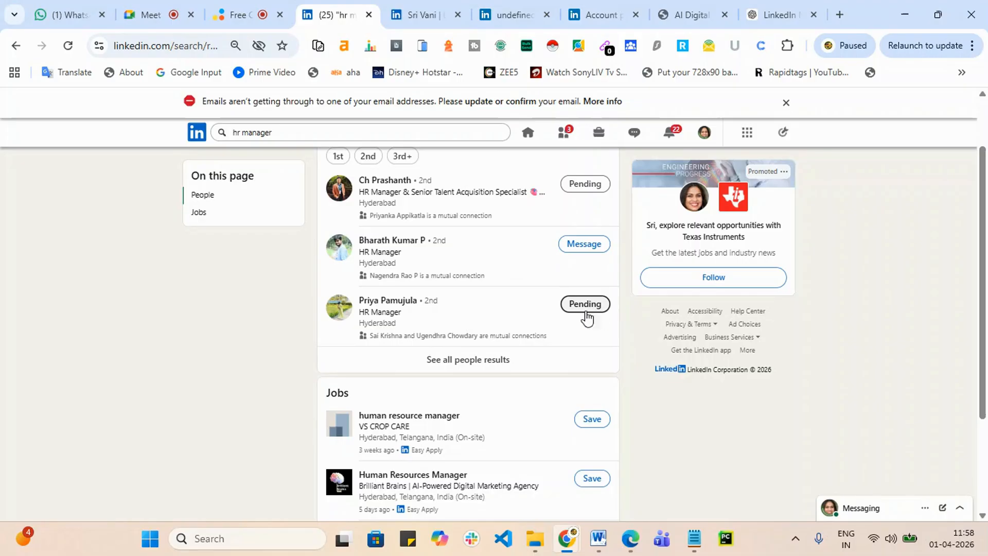
# Step: Show all people results for the hr manager search and scroll down the list
pyautogui.click(444, 363)
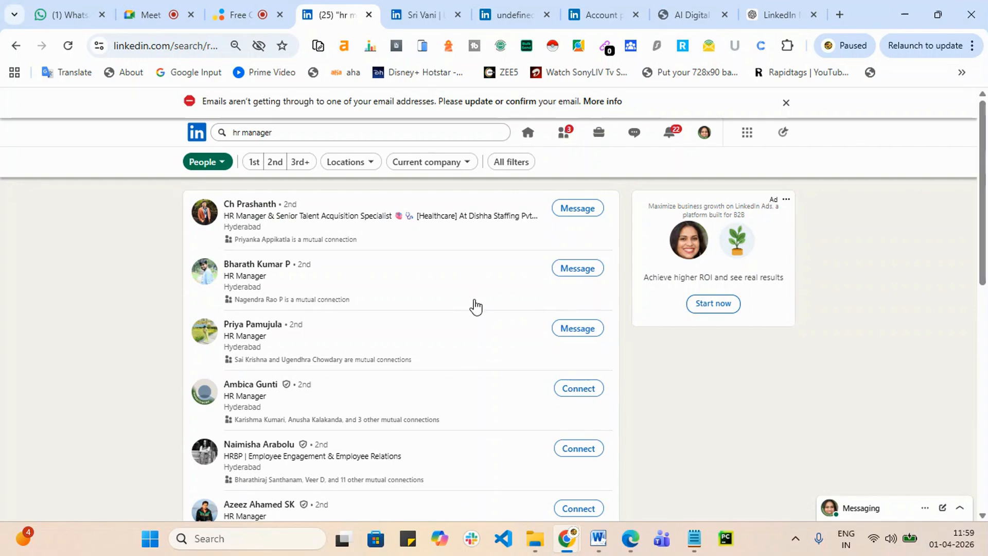
pyautogui.scroll(-1, 474, 307)
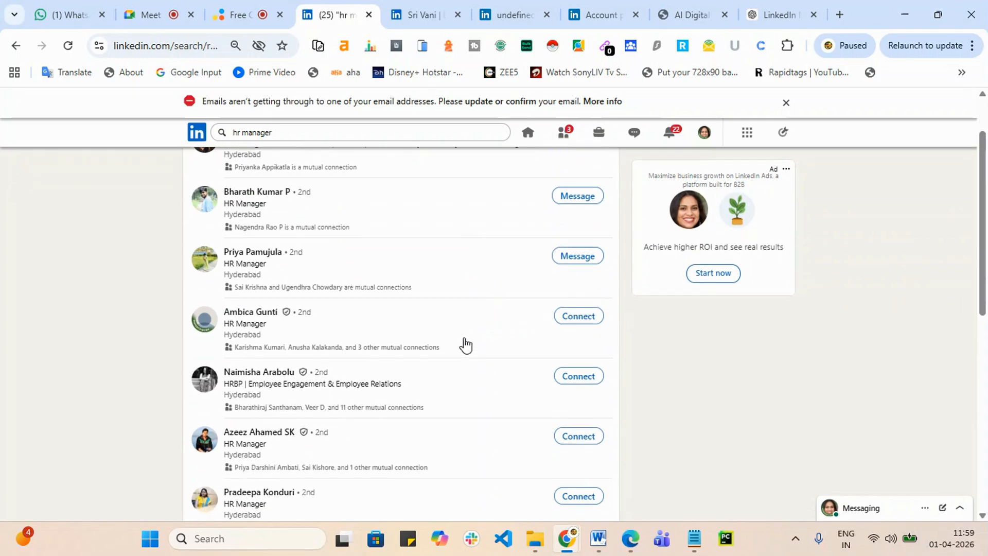
# Step: Send the fourth HR Manager a connection request without a note, then switch to Google Meet
pyautogui.click(567, 316)
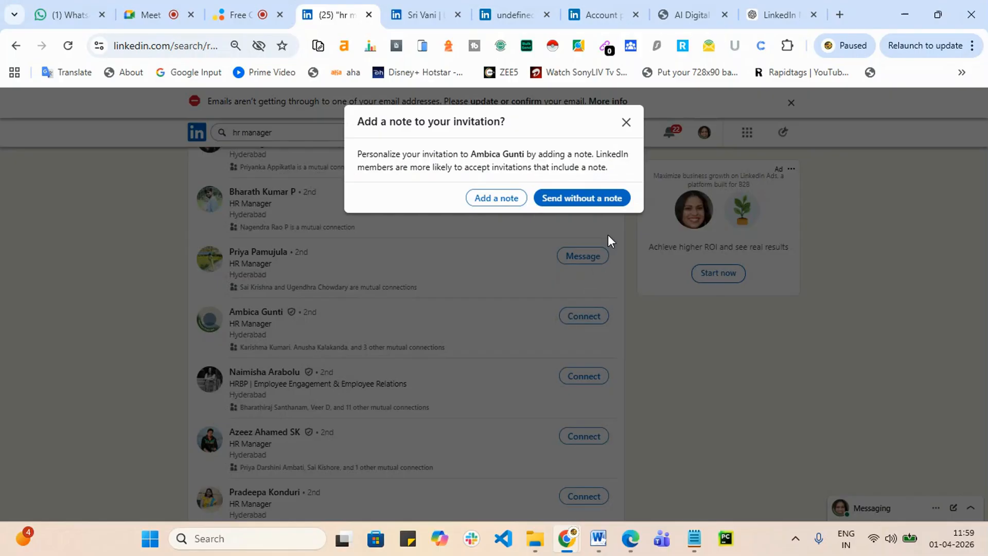
pyautogui.click(596, 198)
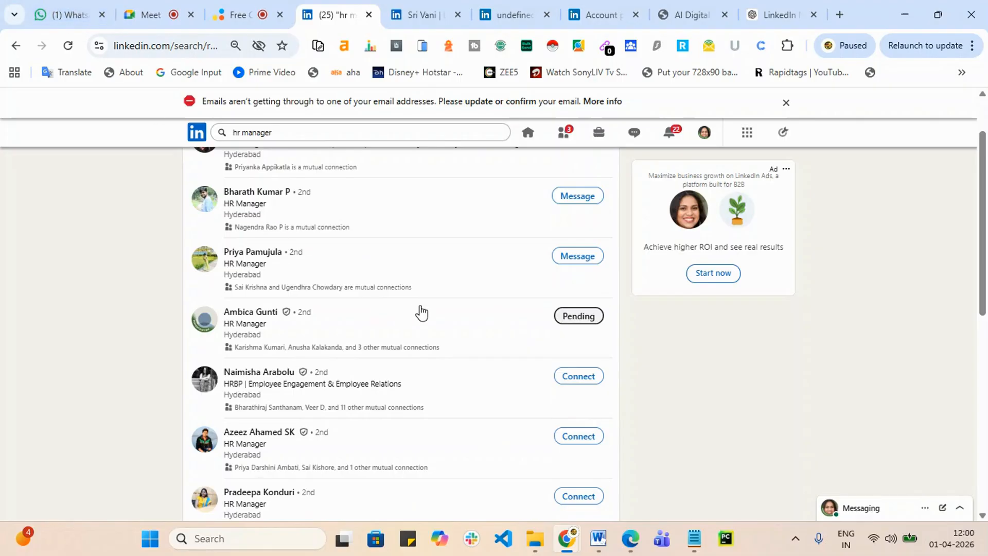
pyautogui.click(155, 15)
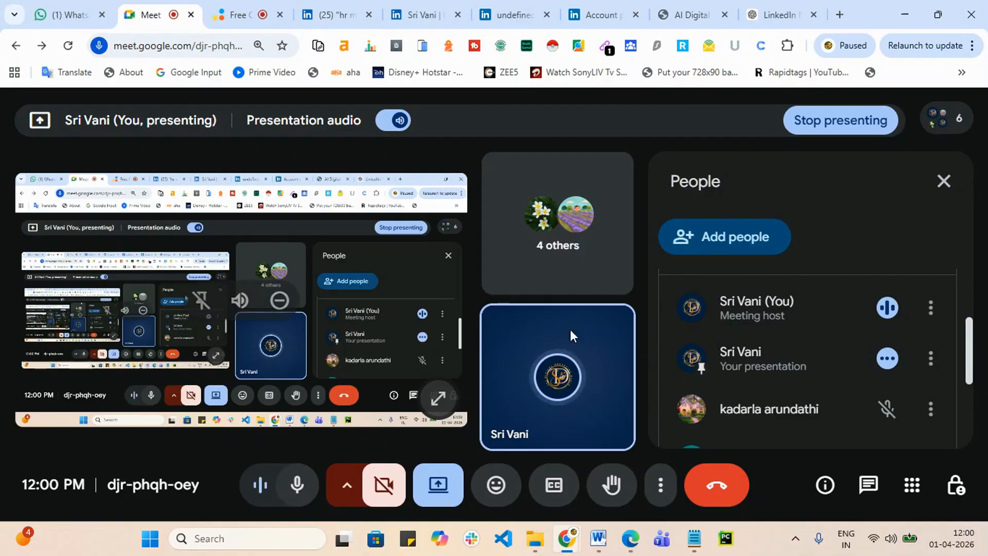
# Step: Look over the Google Meet presentation, then bring up the LinkedIn settings verification-code prompt
pyautogui.moveTo(579, 335)
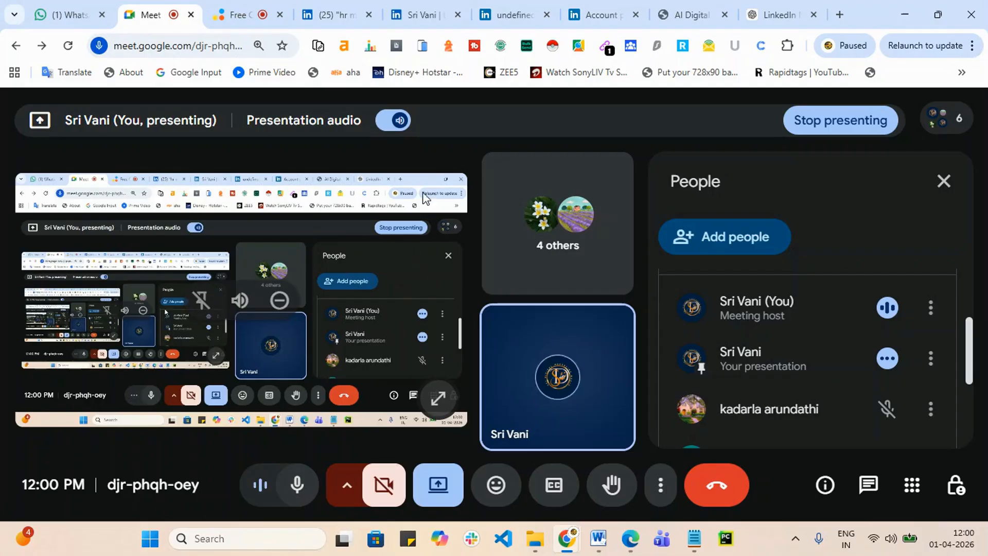
pyautogui.click(512, 16)
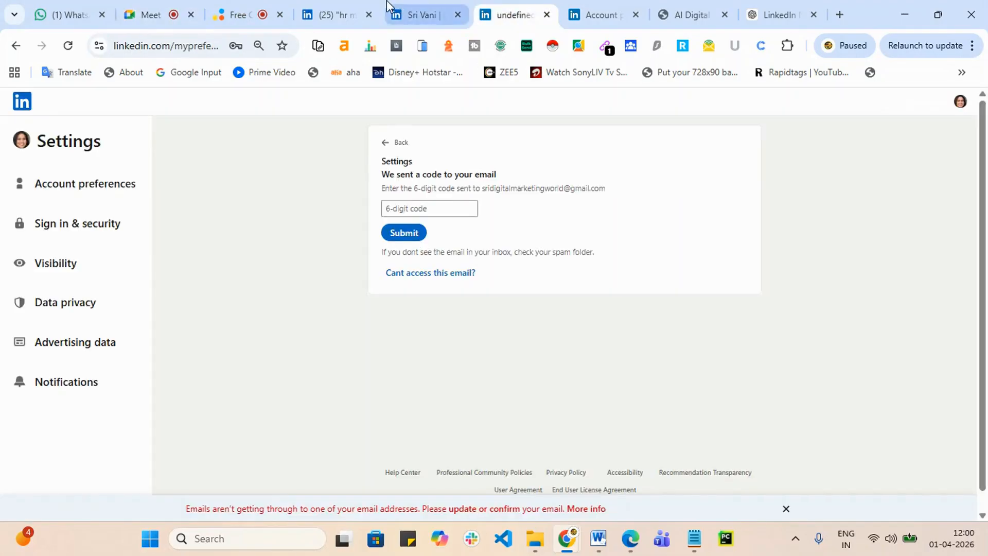
# Step: Scroll the hr manager people results to check the Pending invitation, then switch to the screen recorder
pyautogui.click(332, 14)
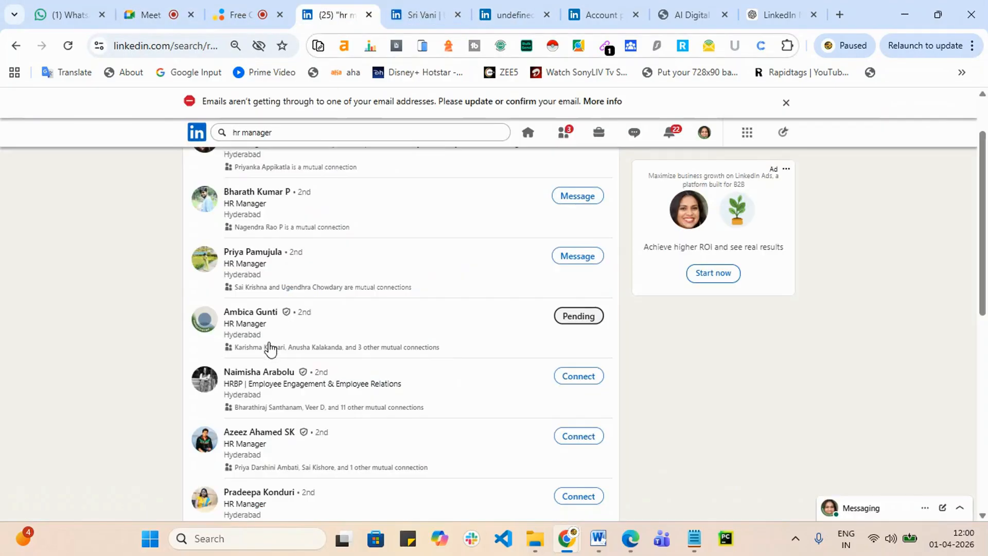
pyautogui.scroll(-2, 265, 350)
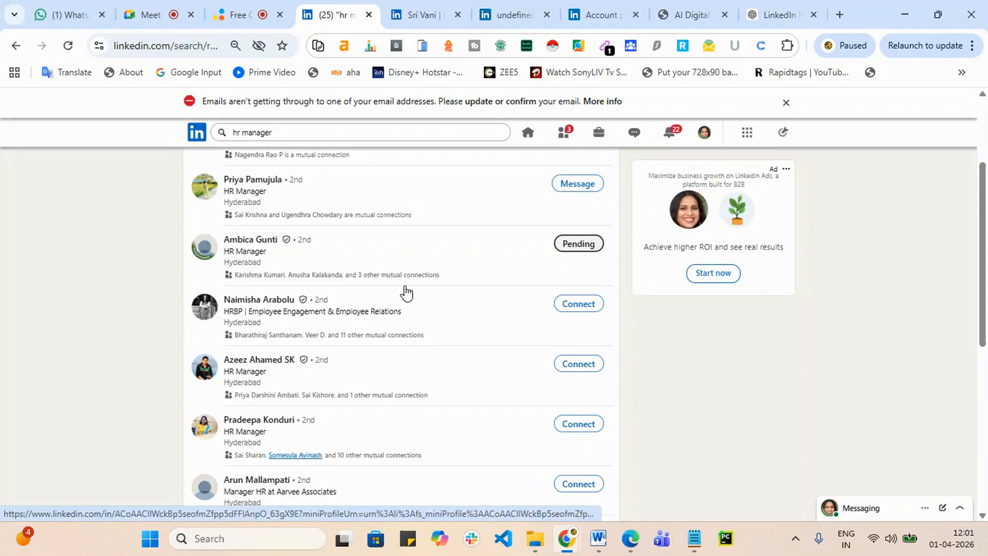
pyautogui.scroll(3, 342, 281)
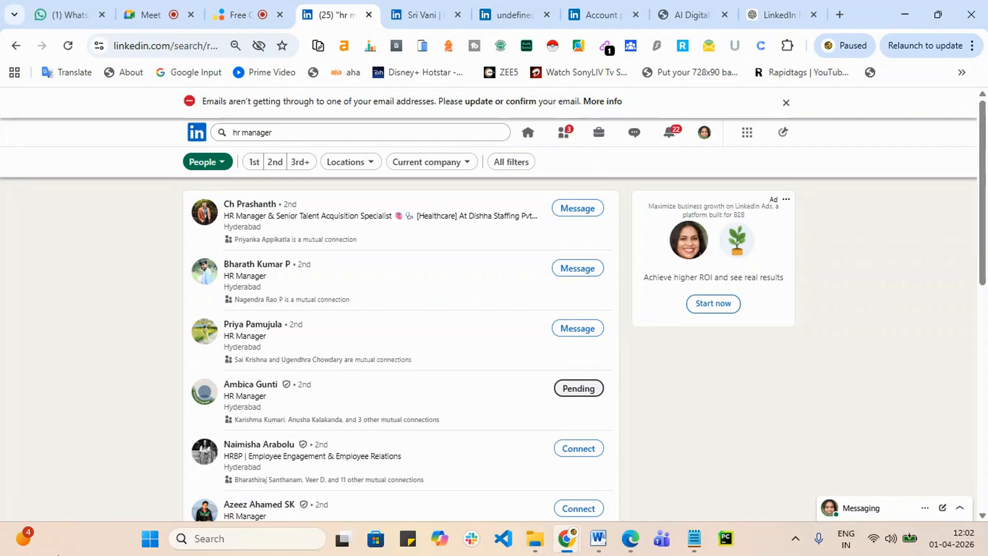
pyautogui.moveTo(19, 546)
pyautogui.click(238, 15)
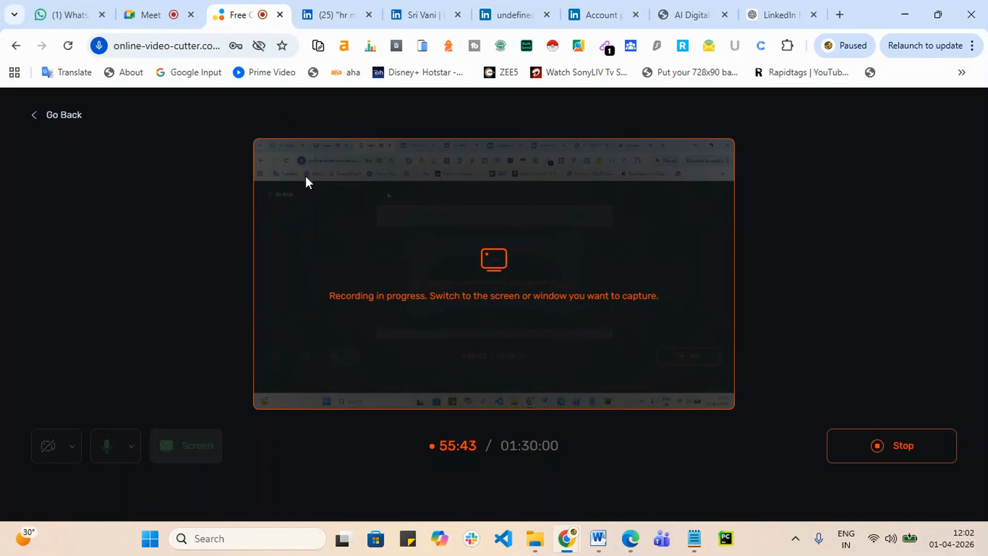
# Step: Return from the still-running screen recorder to the Google Meet presentation
pyautogui.click(150, 11)
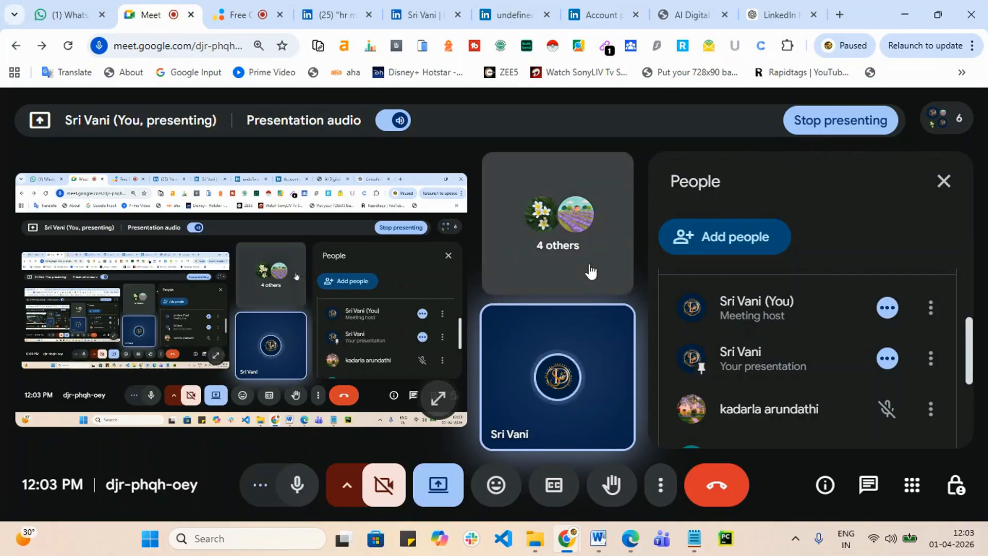
# Step: Scroll through the Meet People panel, then switch to the screen recorder tab showing capture at 56:49
pyautogui.scroll(-3, 739, 305)
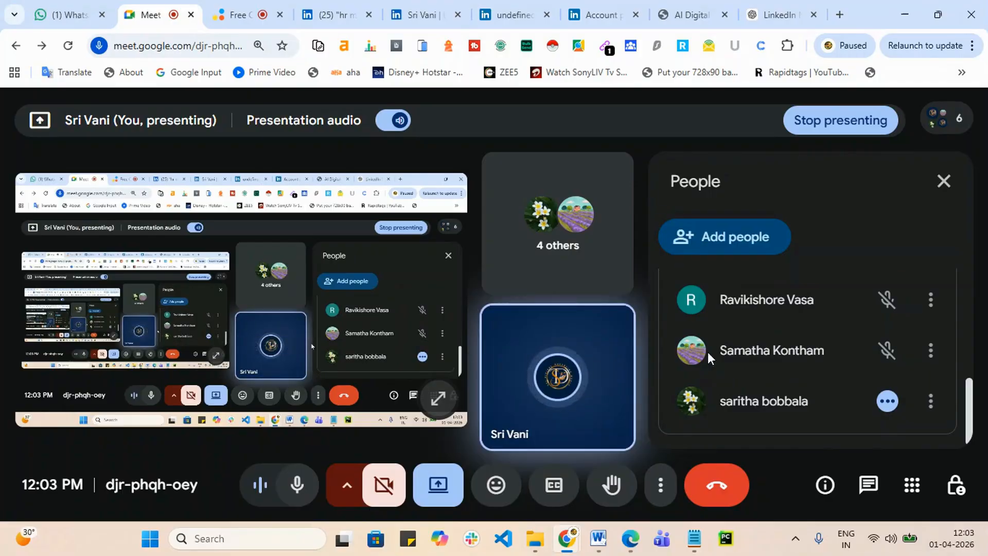
pyautogui.scroll(3, 779, 380)
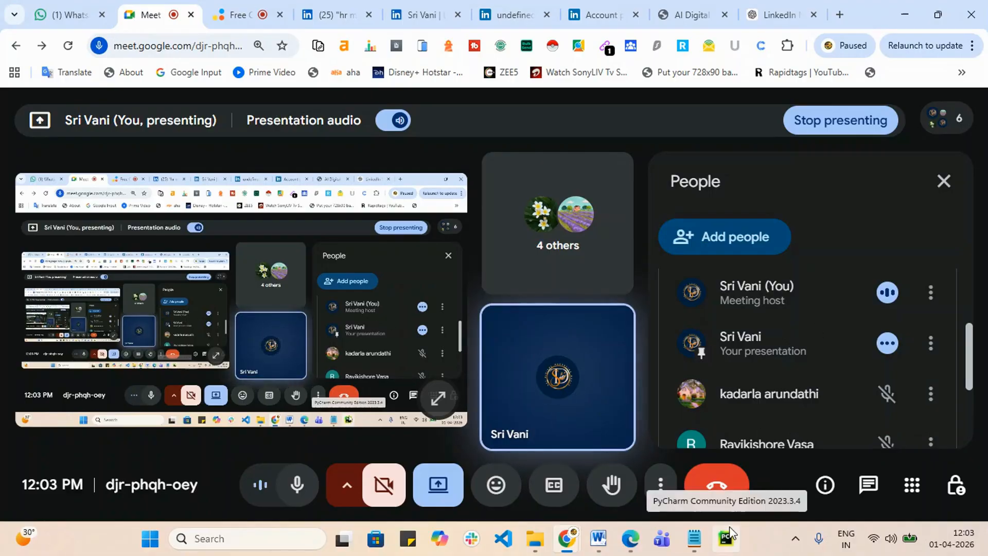
pyautogui.click(242, 11)
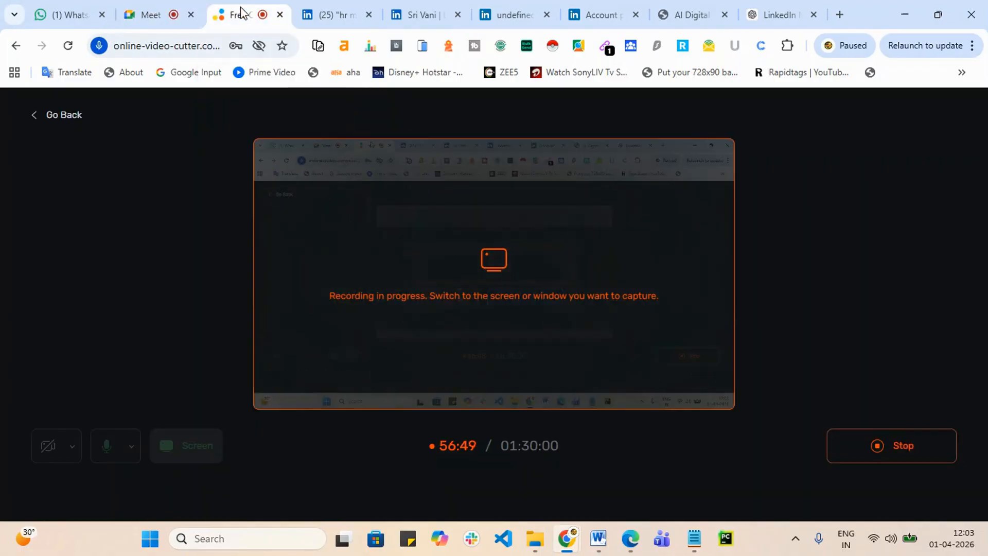